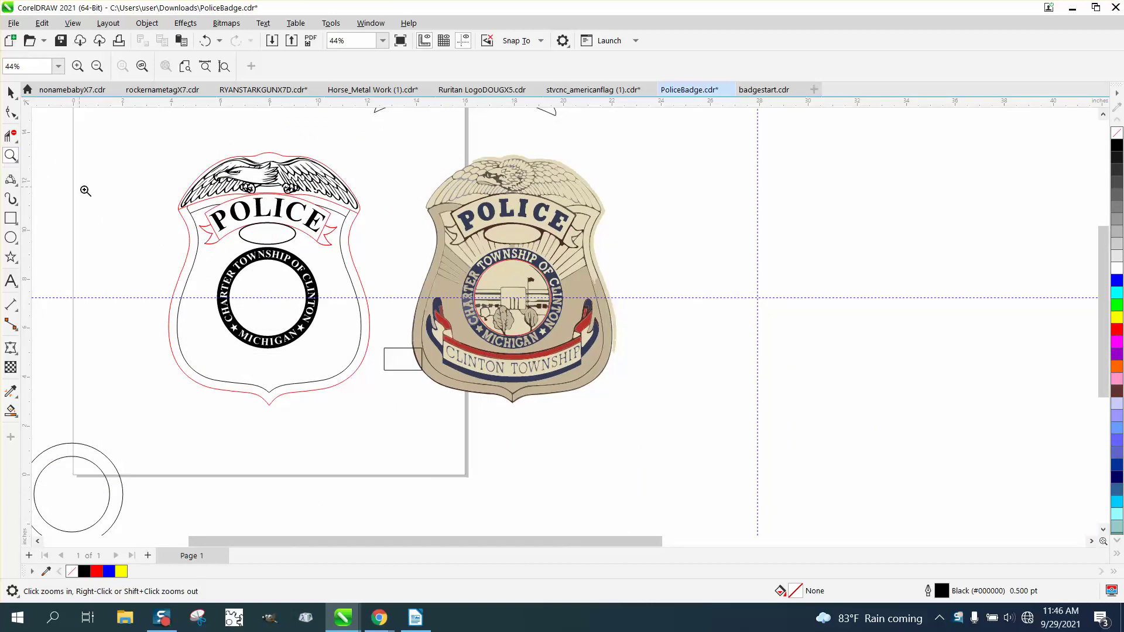
Step: Check the size of the township lettering ring and draw a circle about 3.16 in across beside the line-drawn badge
{"action": "left_click_drag", "start_coordinate": [110, 196], "coordinate": [430, 388]}
{"action": "left_click", "coordinate": [10, 92]}
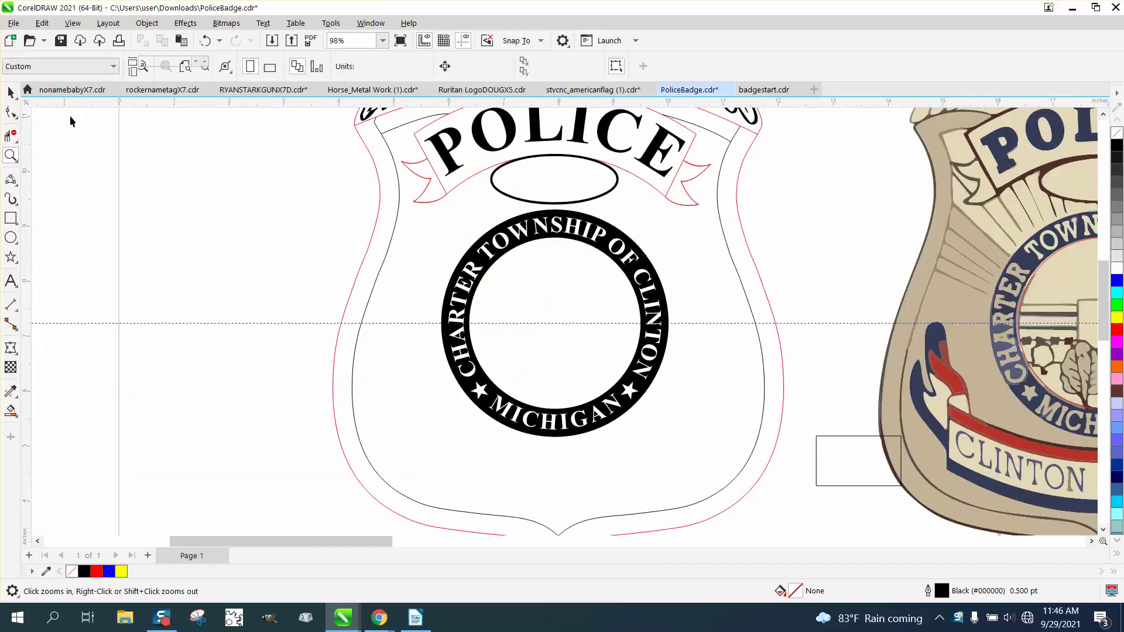
{"action": "left_click", "coordinate": [507, 233]}
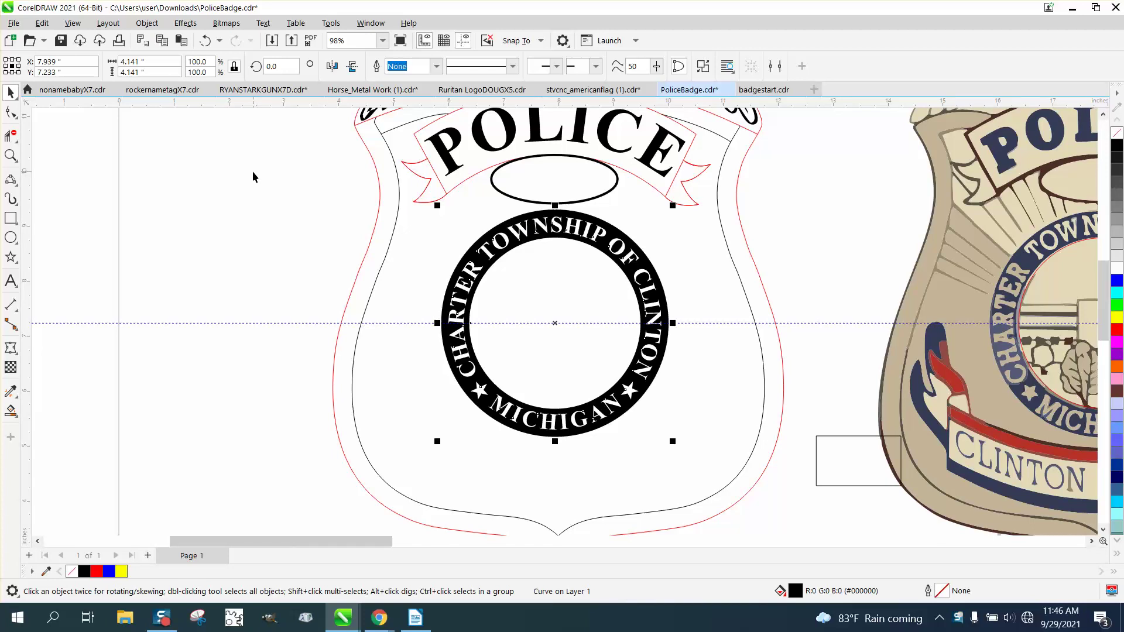
{"action": "left_click", "coordinate": [11, 237]}
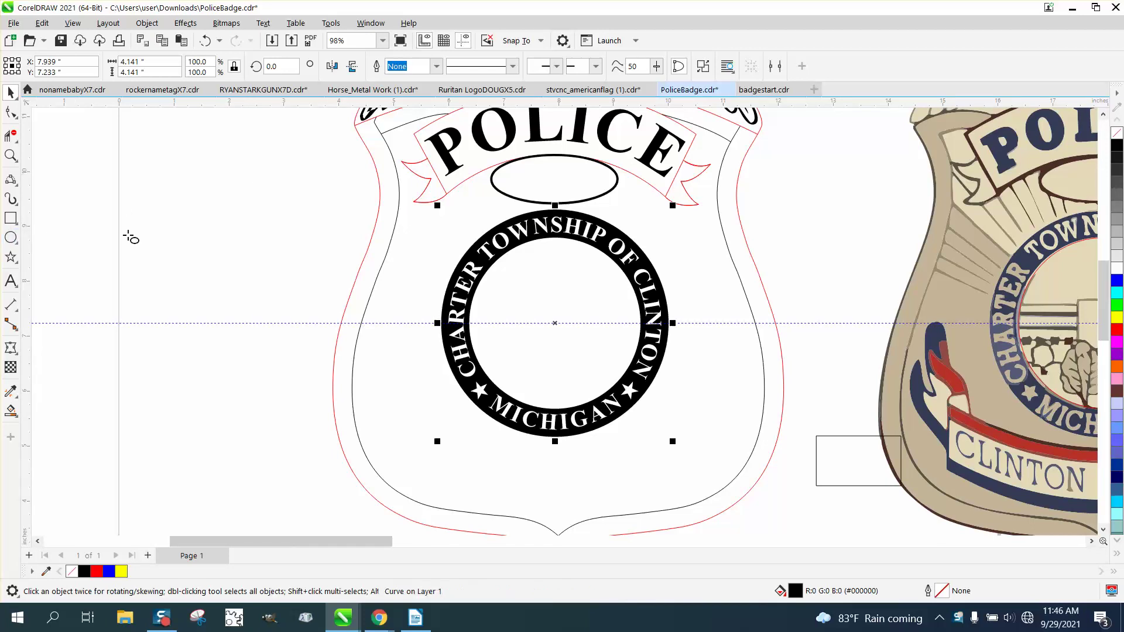
{"action": "mouse_move", "coordinate": [331, 221]}
{"action": "left_mouse_down"}
{"action": "mouse_move", "coordinate": [168, 333]}
{"action": "mouse_move", "coordinate": [153, 395]}
{"action": "left_mouse_up"}
{"action": "left_click", "coordinate": [136, 62]}
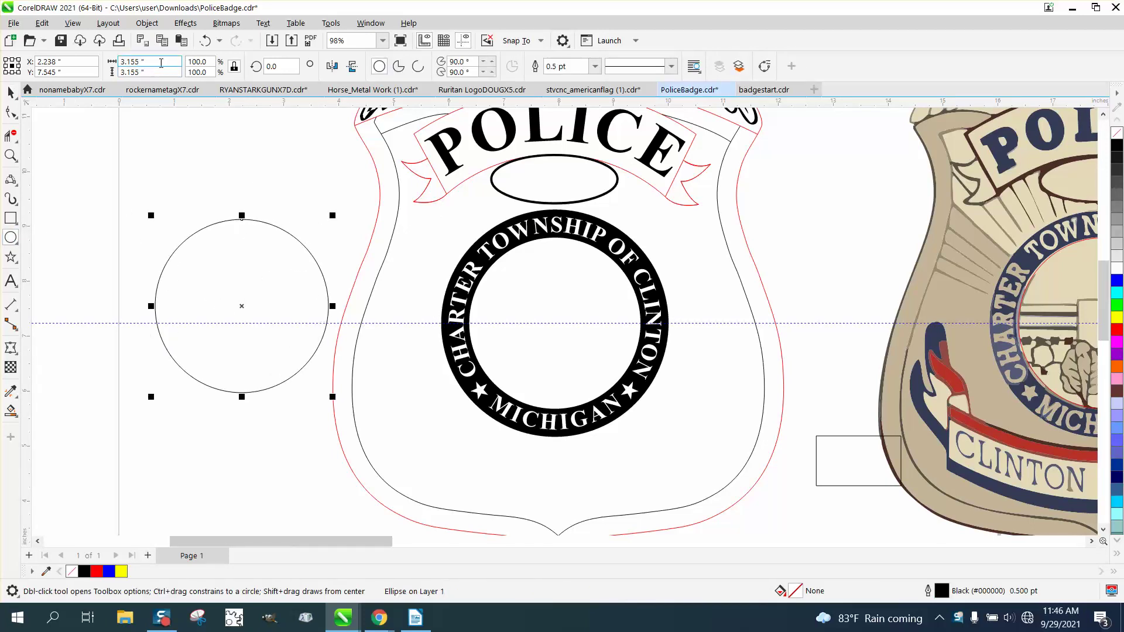
{"action": "type", "text": "4."}
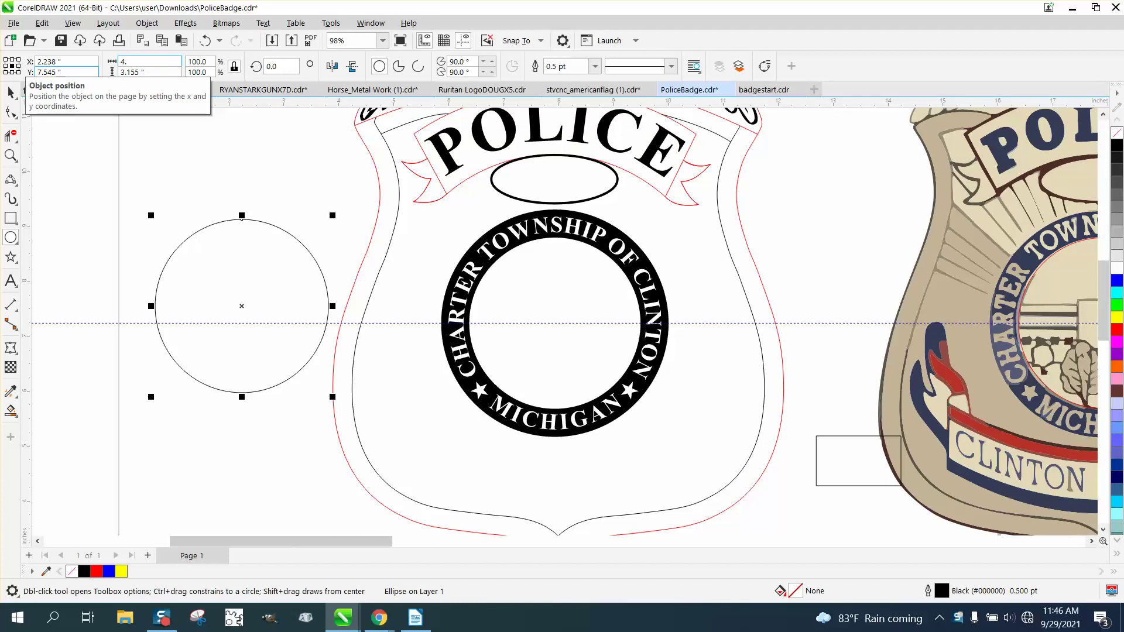
{"action": "type", "text": "4.5"}
{"action": "key", "text": "Escape"}
{"action": "left_click", "coordinate": [193, 71]}
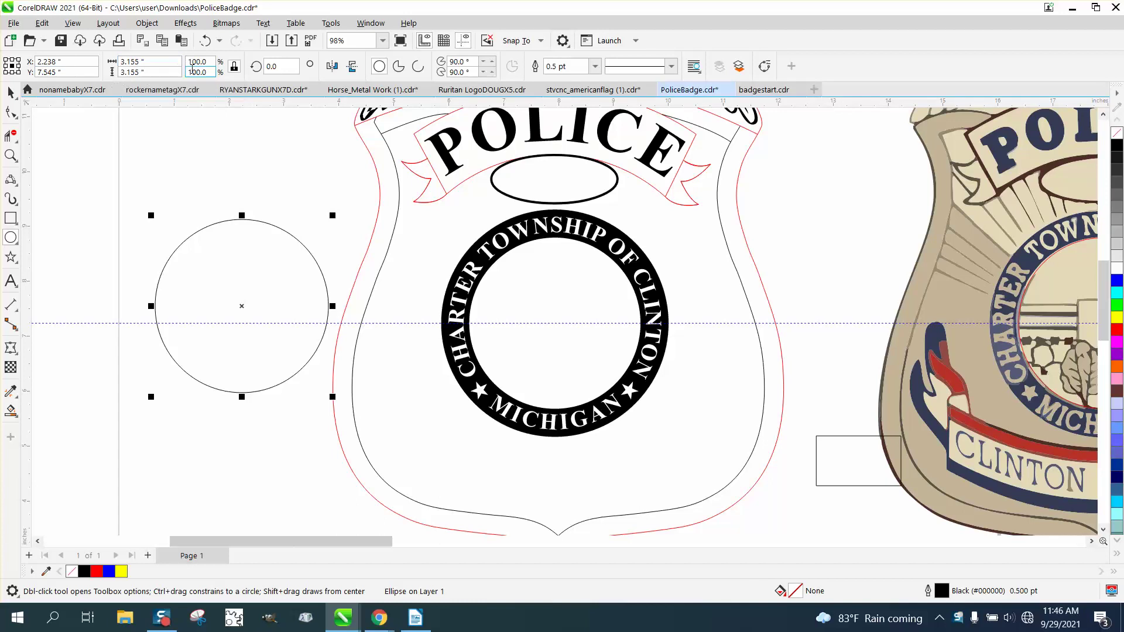
Step: Set the new circle's width to 41.5 in
{"action": "left_click", "coordinate": [147, 65]}
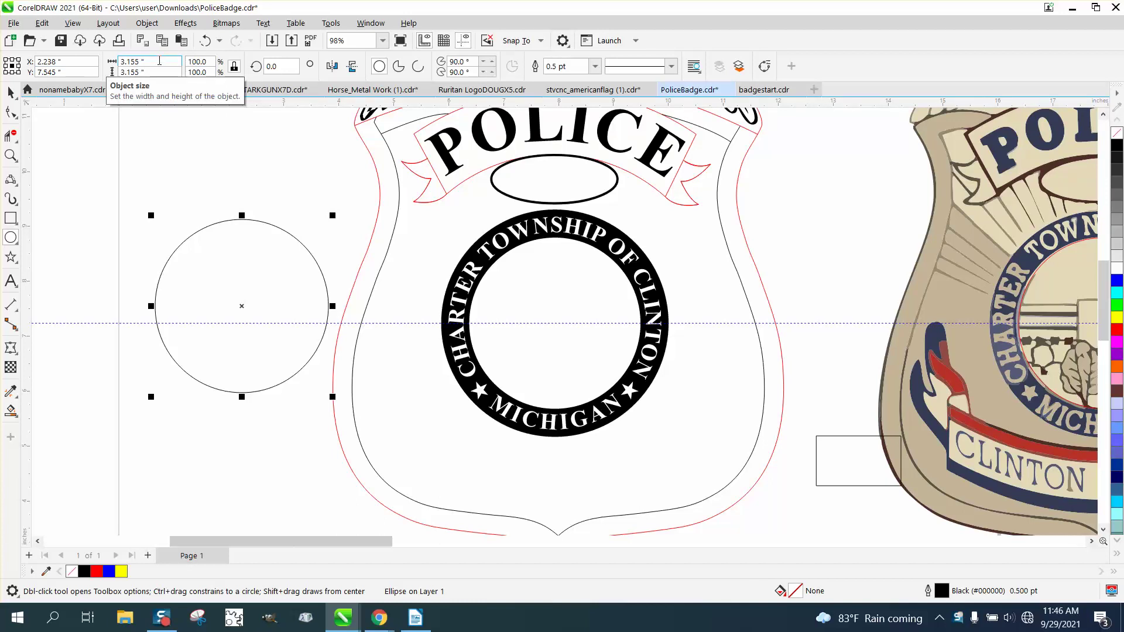
{"action": "left_click_drag", "start_coordinate": [162, 61], "coordinate": [109, 68]}
{"action": "key", "text": "End"}
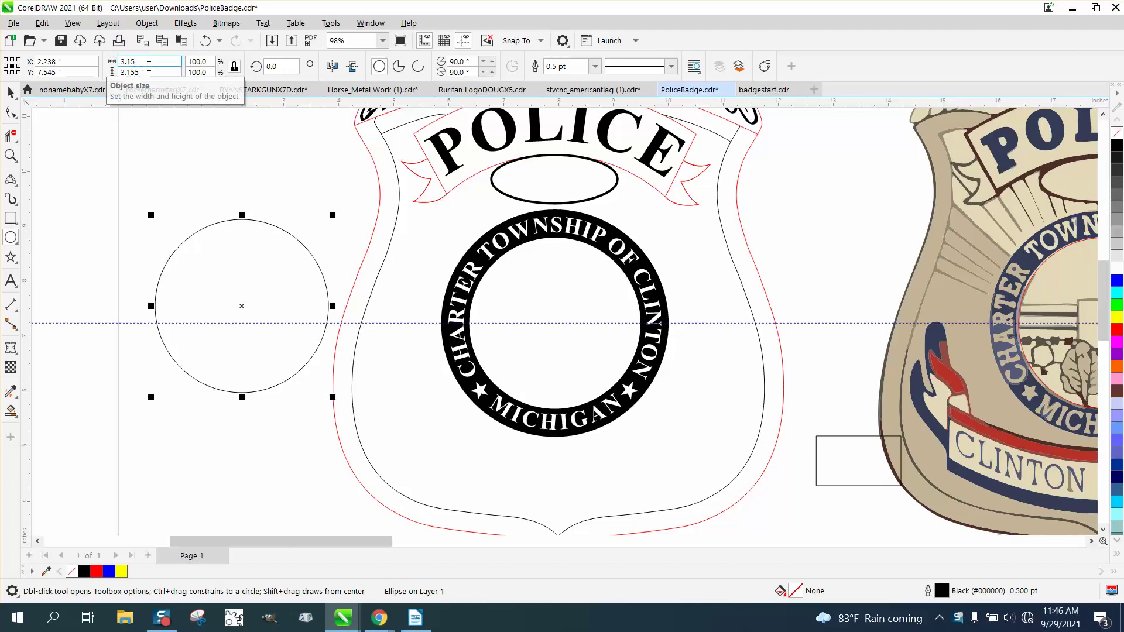
{"action": "key", "text": "BackSpace"}
{"action": "key", "text": "BackSpace"}
{"action": "key", "text": "BackSpace"}
{"action": "key", "text": "BackSpace"}
{"action": "type", "text": "41"}
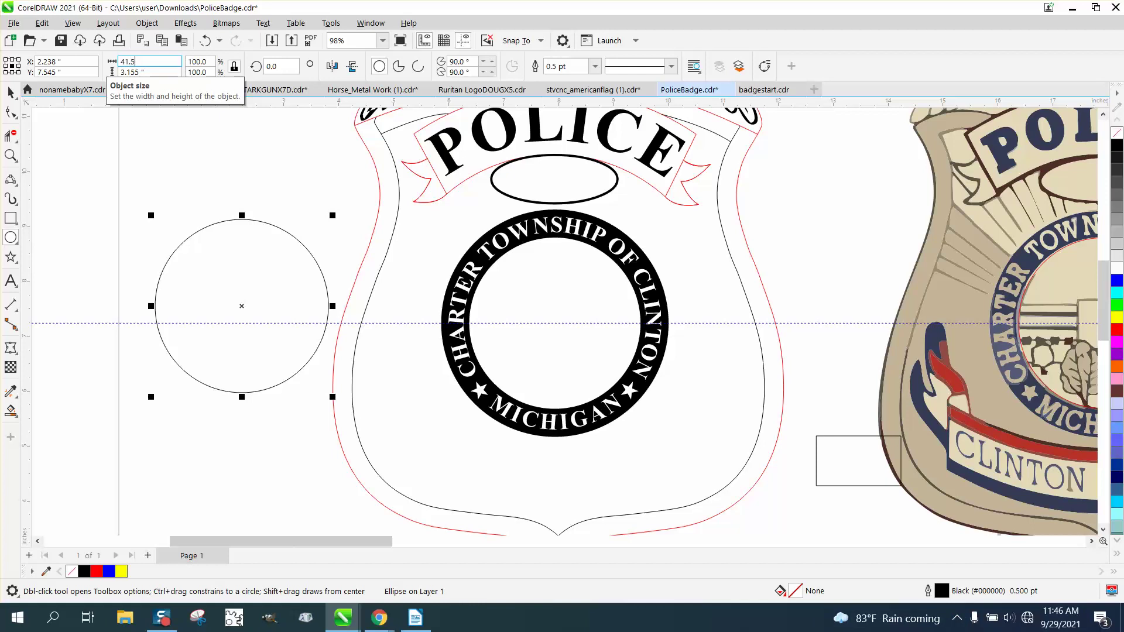
{"action": "type", "text": ".5"}
{"action": "key", "text": "Return"}
Step: Set the circle's width to 4.15 in and centre it on the township lettering ring
{"action": "triple_click", "coordinate": [170, 65]}
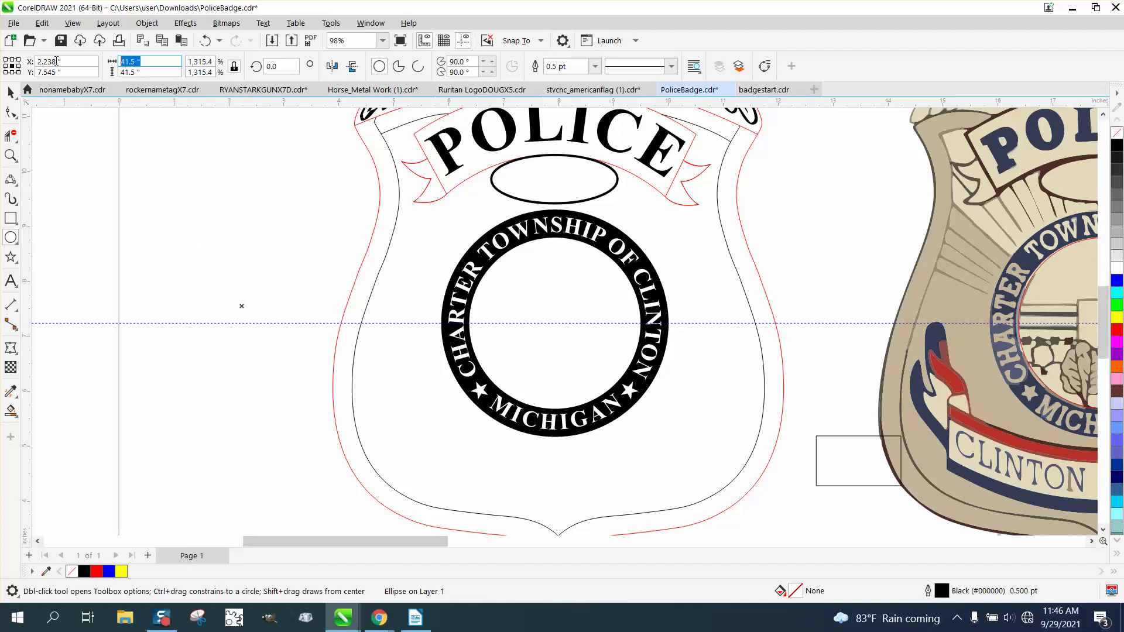
{"action": "type", "text": "4."}
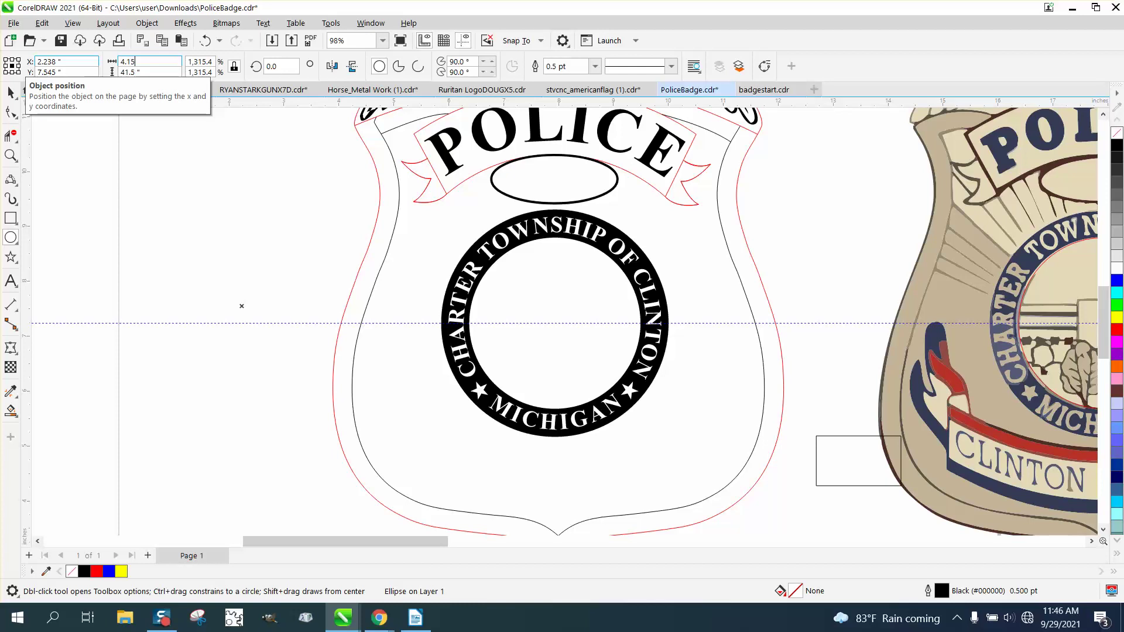
{"action": "key", "text": "Return"}
{"action": "left_click_drag", "start_coordinate": [239, 308], "coordinate": [555, 322]}
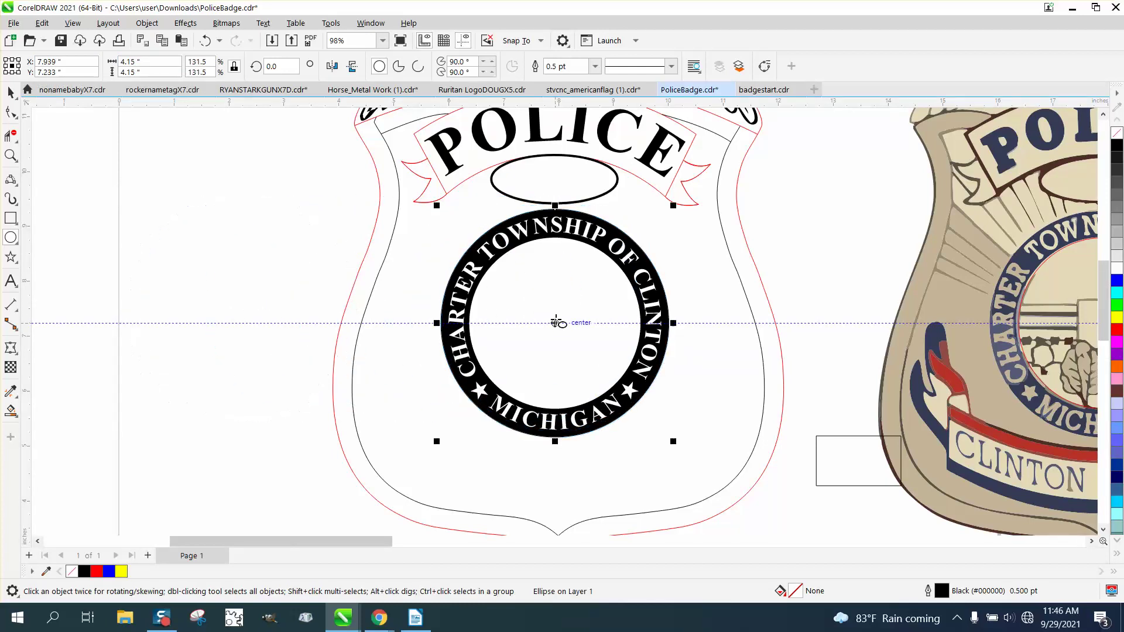
Step: Enlarge the circle about its centre to about 4.31 in so it surrounds the lettering ring
{"action": "left_click", "coordinate": [11, 92]}
{"action": "left_click_drag", "start_coordinate": [671, 205], "coordinate": [677, 201]}
Step: Examine the rays around the seal in the coloured reference badge and compare them with the line-drawn badge
{"action": "scroll", "coordinate": [812, 420], "scroll_direction": "down", "scroll_amount": 1}
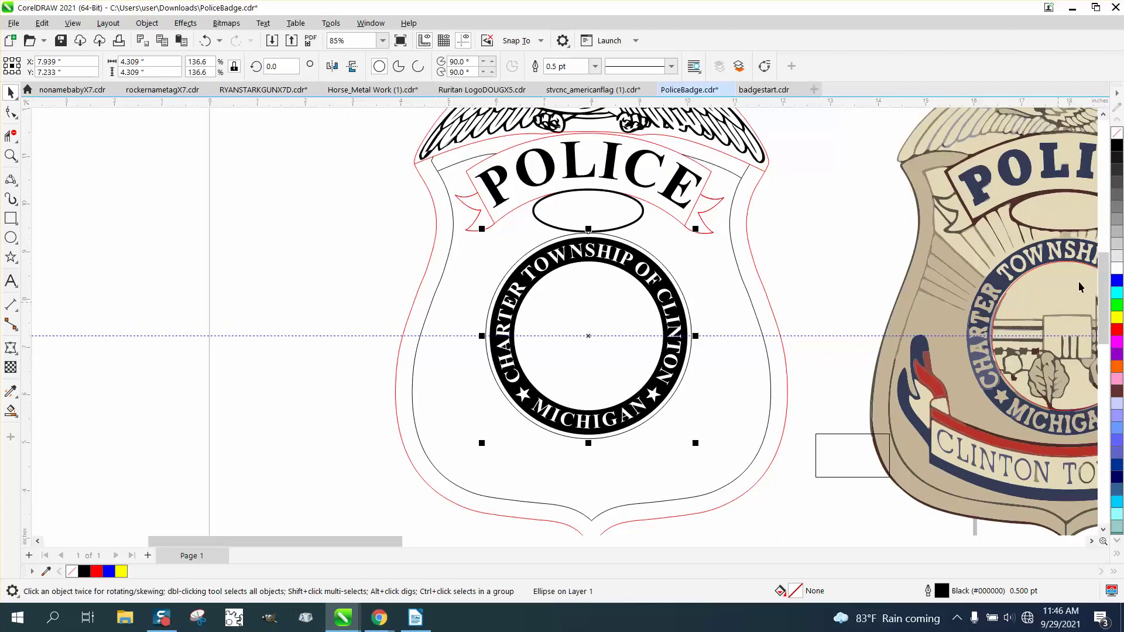
{"action": "scroll", "coordinate": [967, 275], "scroll_direction": "down", "scroll_amount": 3}
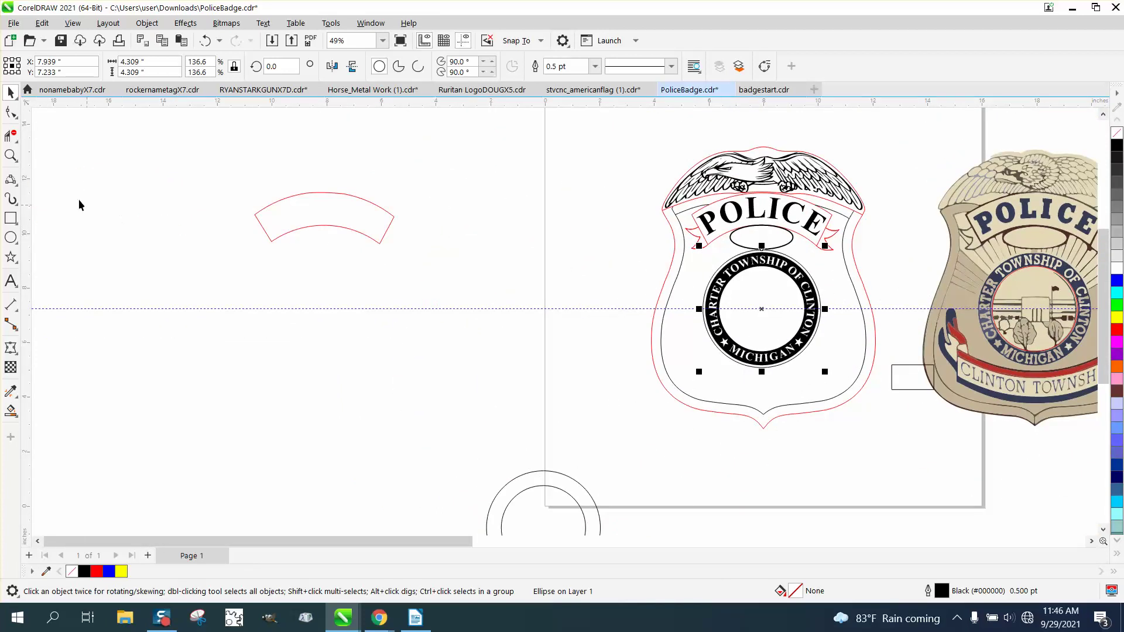
{"action": "left_click", "coordinate": [11, 155]}
{"action": "scroll", "coordinate": [777, 280], "scroll_direction": "down", "scroll_amount": 1}
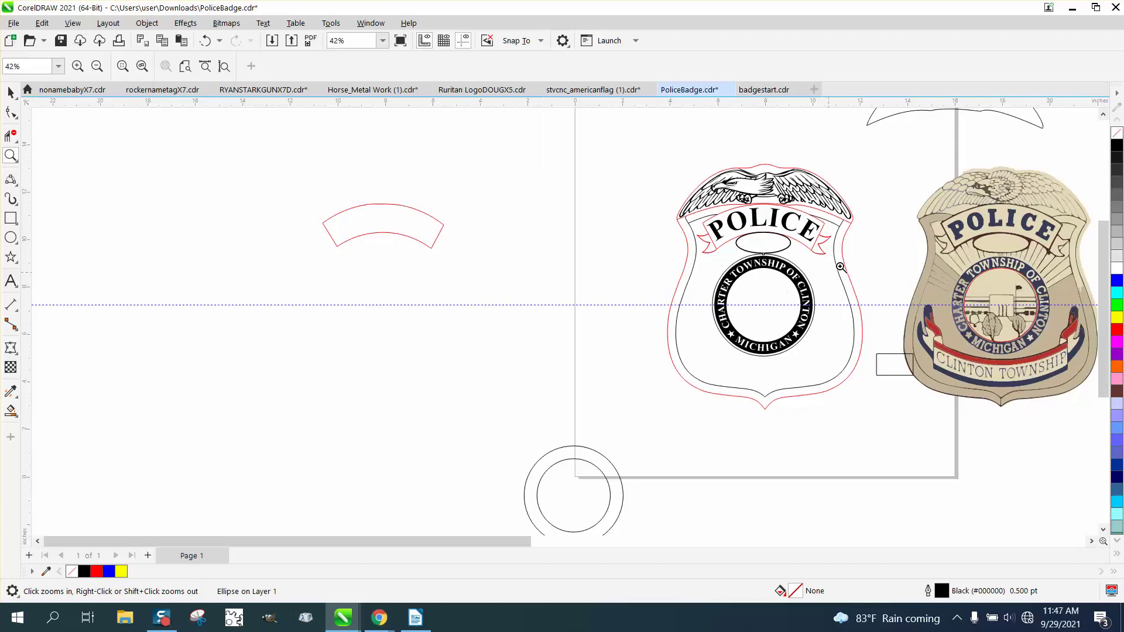
{"action": "scroll", "coordinate": [1064, 304], "scroll_direction": "right", "scroll_amount": 1}
{"action": "left_click", "coordinate": [1062, 295]}
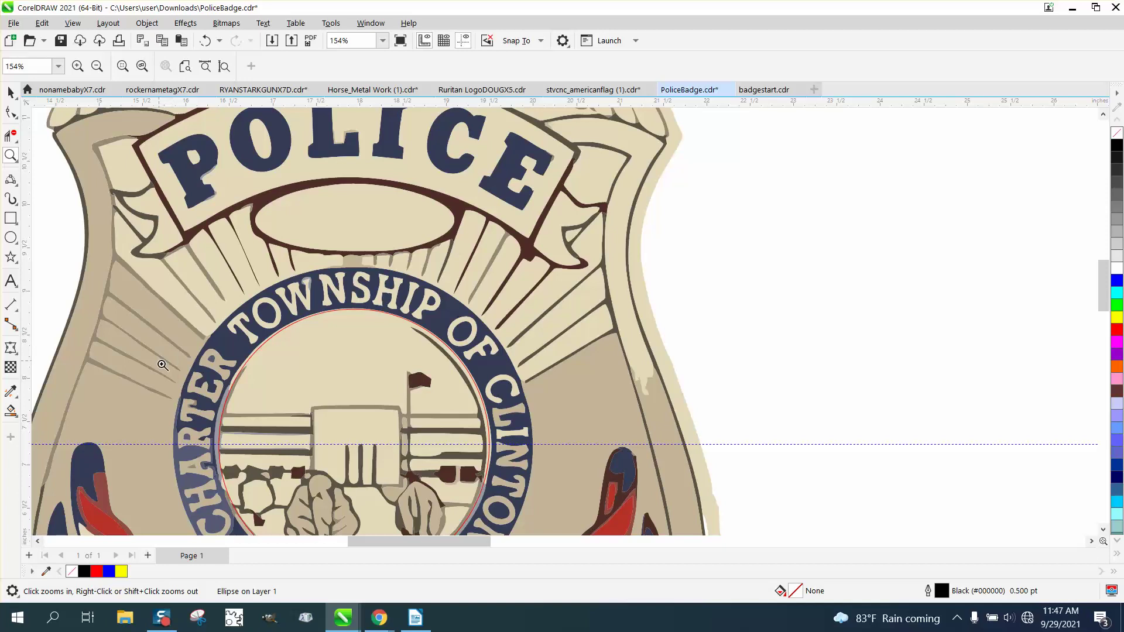
{"action": "scroll", "coordinate": [193, 387], "scroll_direction": "down", "scroll_amount": 2}
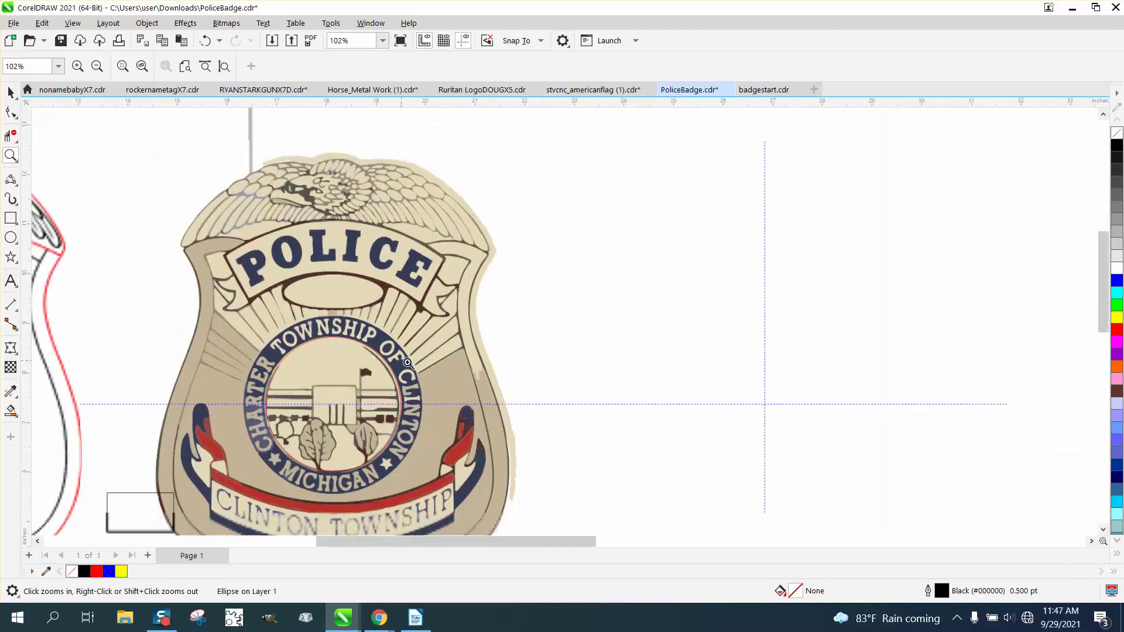
{"action": "scroll", "coordinate": [408, 363], "scroll_direction": "down", "scroll_amount": 3}
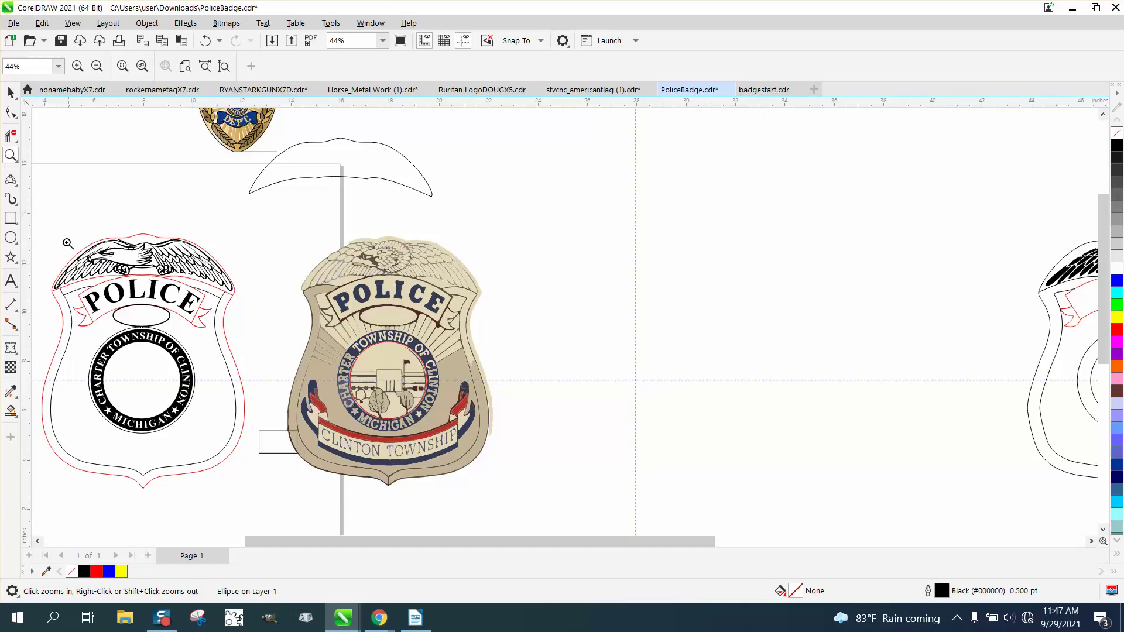
{"action": "left_click_drag", "start_coordinate": [43, 227], "coordinate": [467, 439]}
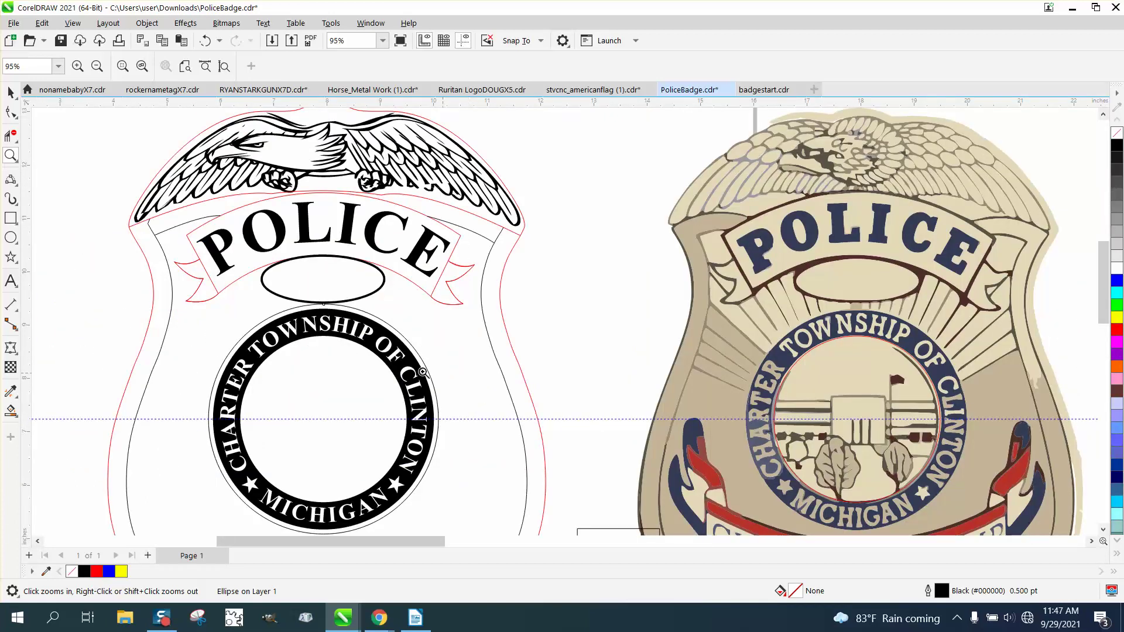
{"action": "key", "text": "F3"}
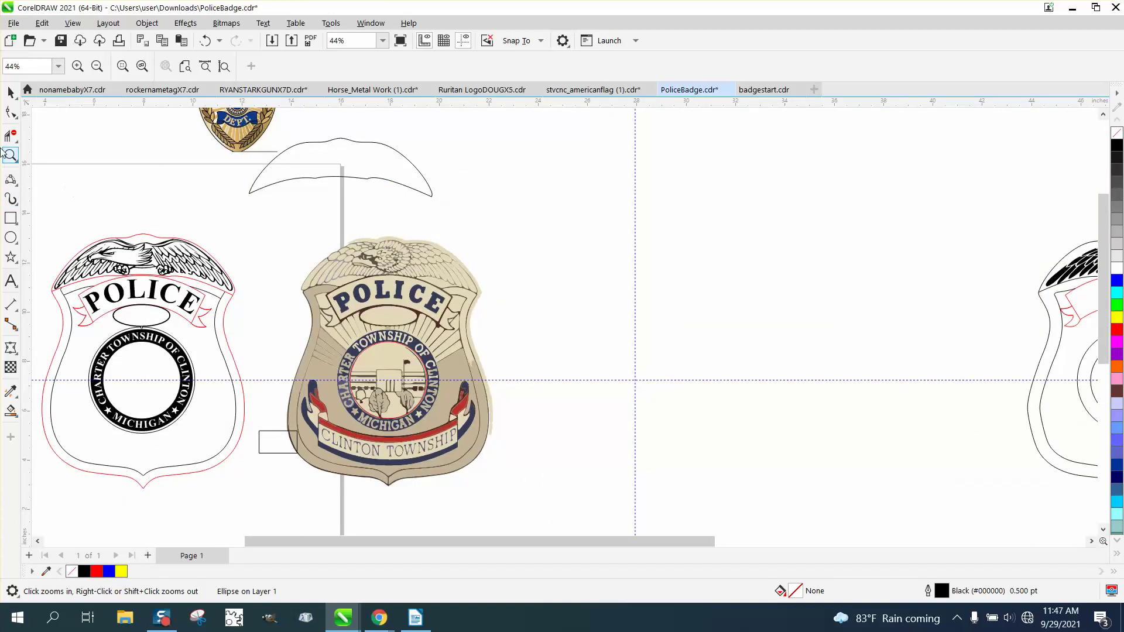
Step: Move the coloured reference badge group 10 in left so it lies over the line-drawn badge
{"action": "left_click", "coordinate": [11, 93]}
{"action": "left_click", "coordinate": [315, 280]}
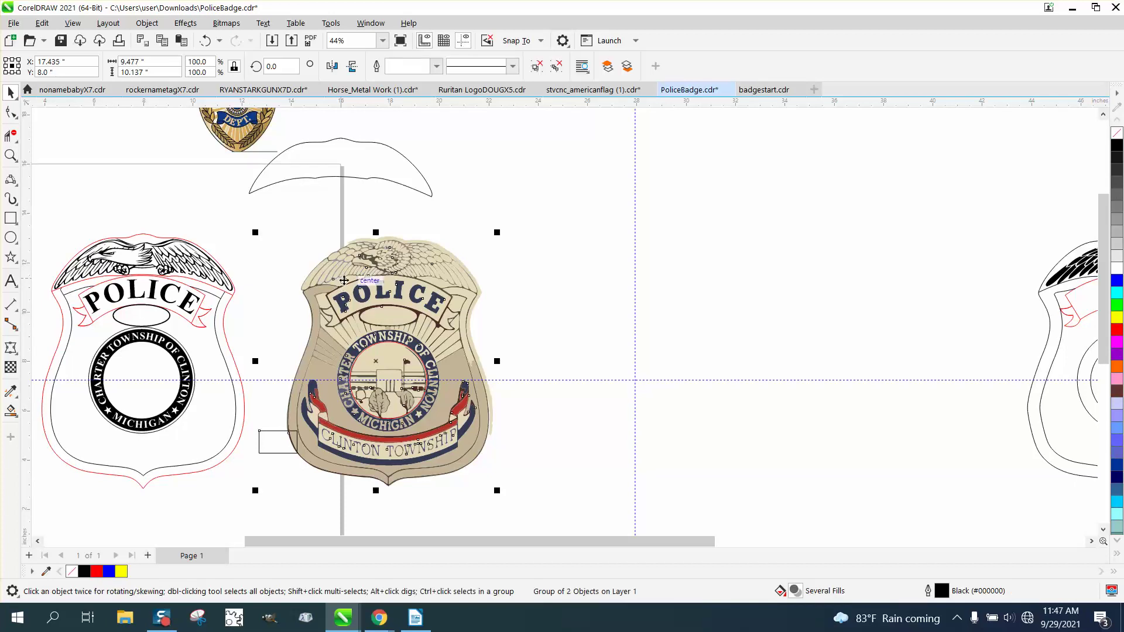
{"action": "key", "text": "c"}
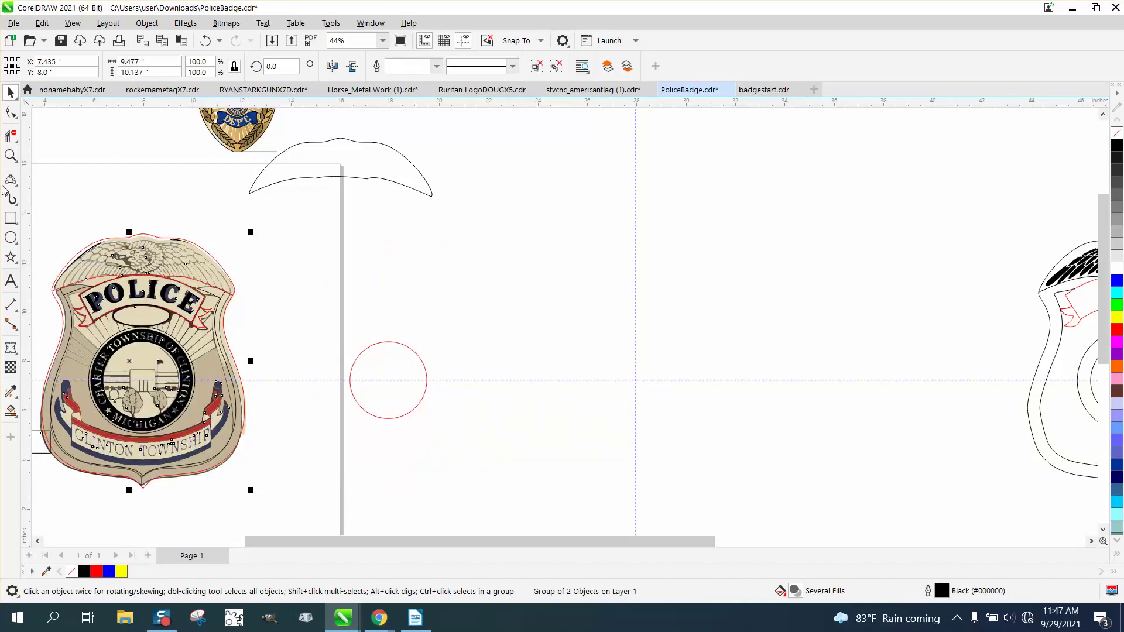
Step: Draw a 2-point line about 1.62 by 0.95 in along the lowest right ray, from the seal's outer circle past the shield's inner outline
{"action": "left_click", "coordinate": [10, 155]}
{"action": "left_click_drag", "start_coordinate": [43, 222], "coordinate": [460, 436]}
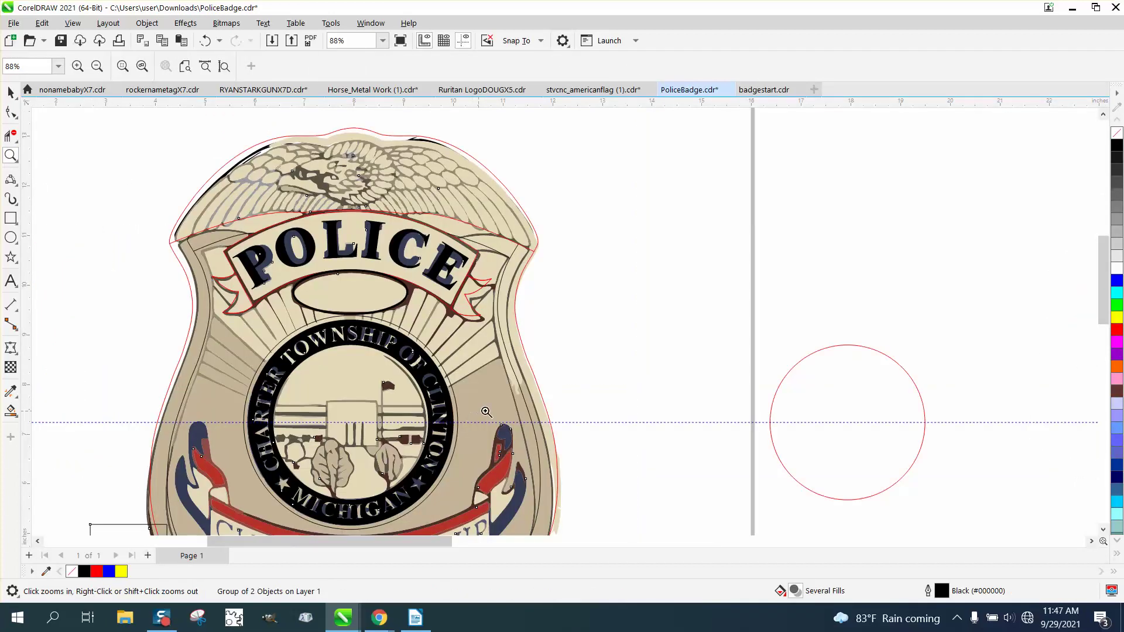
{"action": "left_click", "coordinate": [17, 186]}
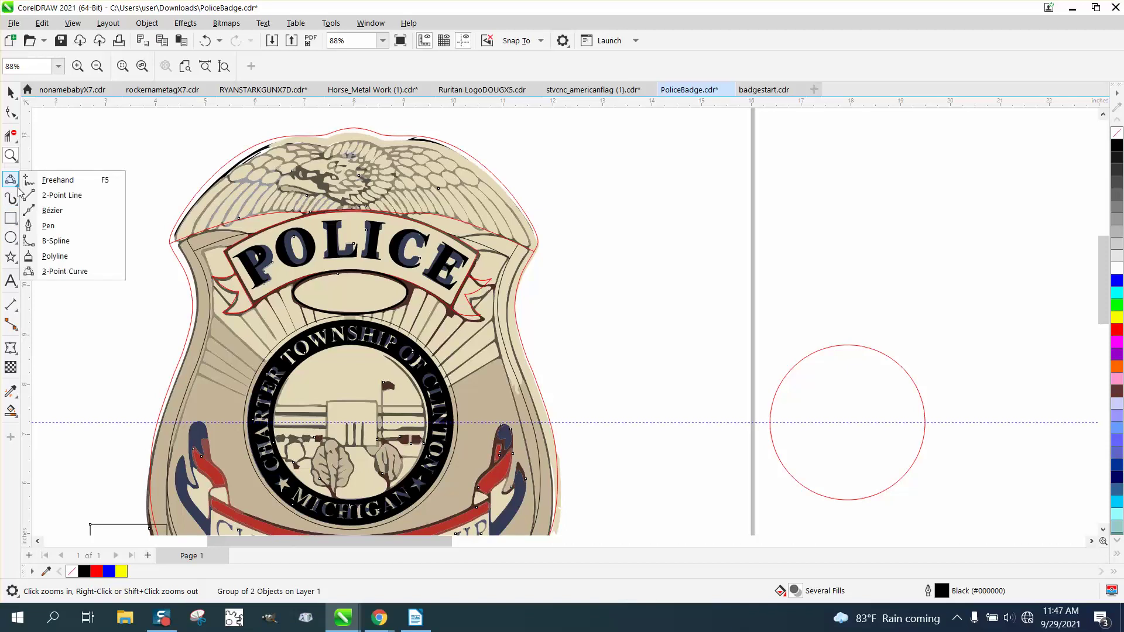
{"action": "left_click", "coordinate": [58, 195]}
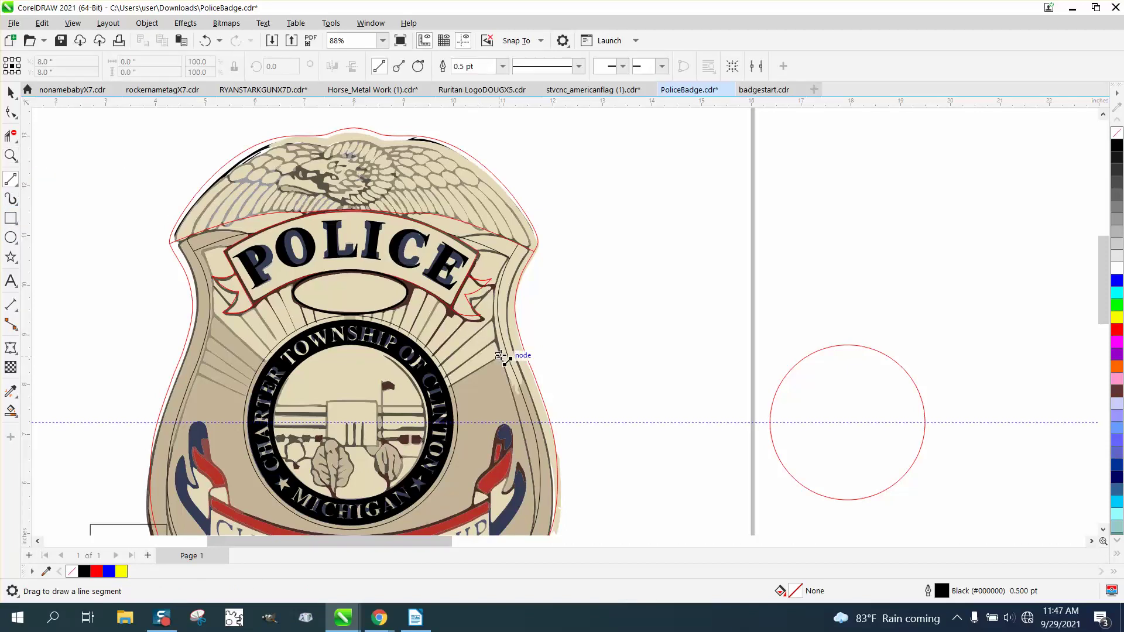
{"action": "mouse_move", "coordinate": [535, 331]}
{"action": "left_mouse_down"}
{"action": "mouse_move", "coordinate": [452, 385]}
{"action": "mouse_move", "coordinate": [530, 339]}
{"action": "left_mouse_up"}
{"action": "key", "text": "ctrl+z"}
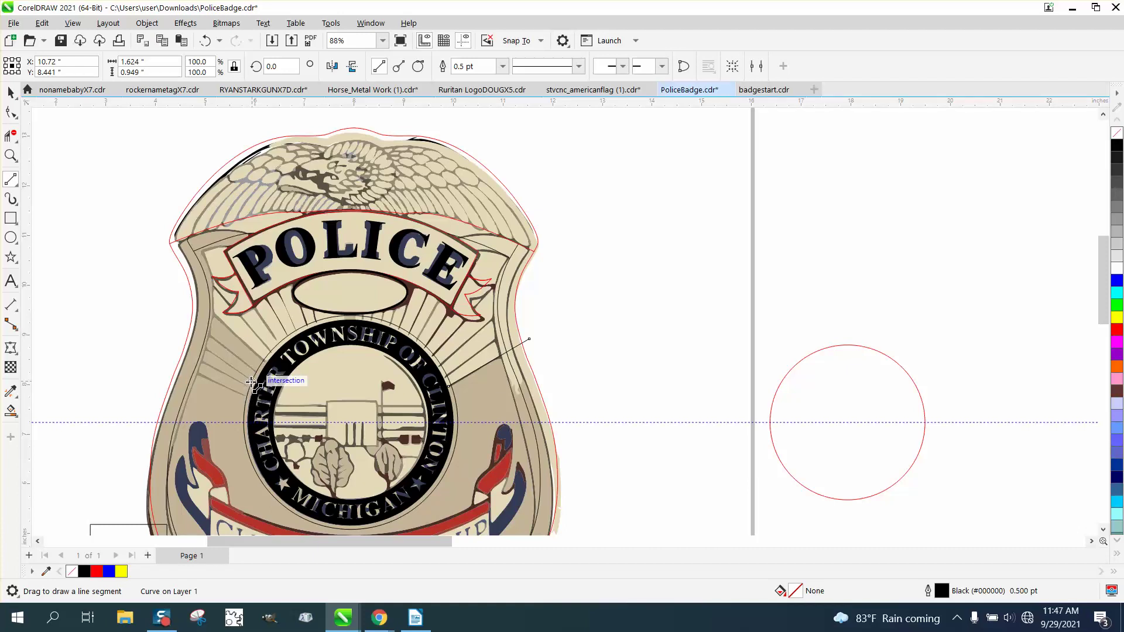
Step: Place a horizontally mirrored copy of the ray line on the left side of the seal
{"action": "left_click", "coordinate": [10, 92]}
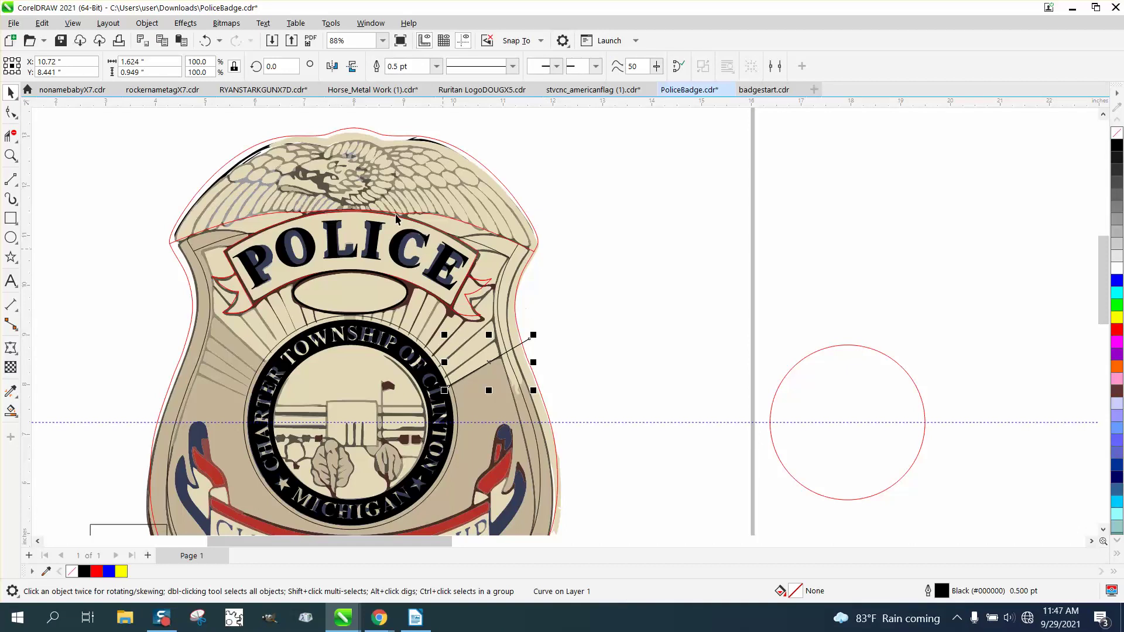
{"action": "left_click", "coordinate": [332, 66]}
{"action": "left_click_drag", "start_coordinate": [527, 388], "coordinate": [256, 385]}
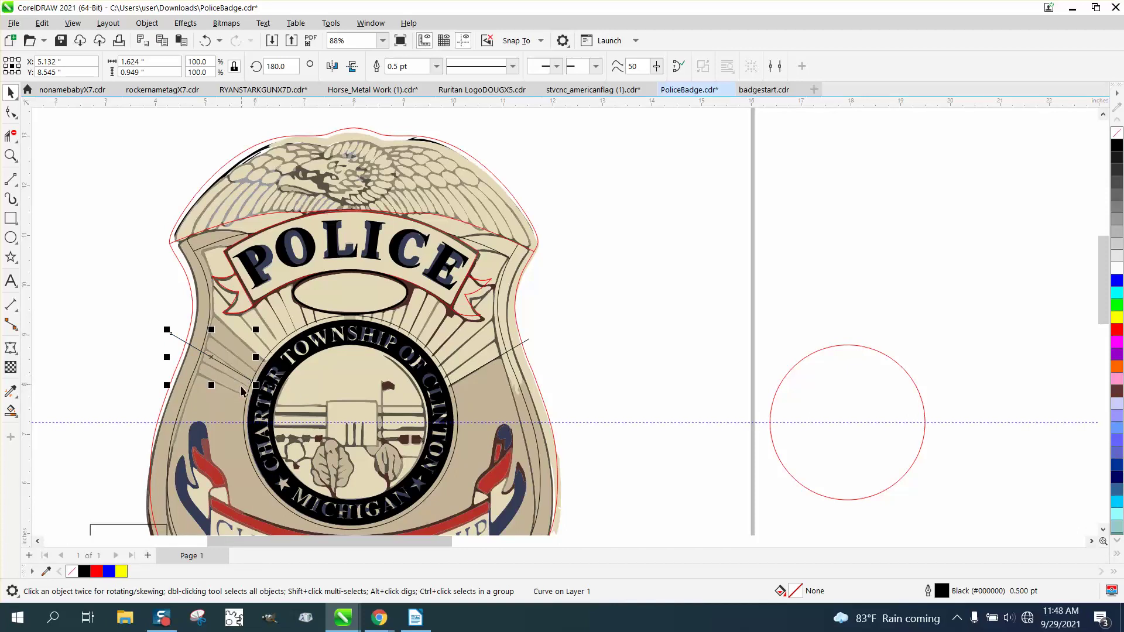
Step: Move the reference badge group 10 in right off the line drawing and move the loose red circle clear of the reference badge
{"action": "scroll", "coordinate": [266, 385], "scroll_direction": "down", "scroll_amount": 5}
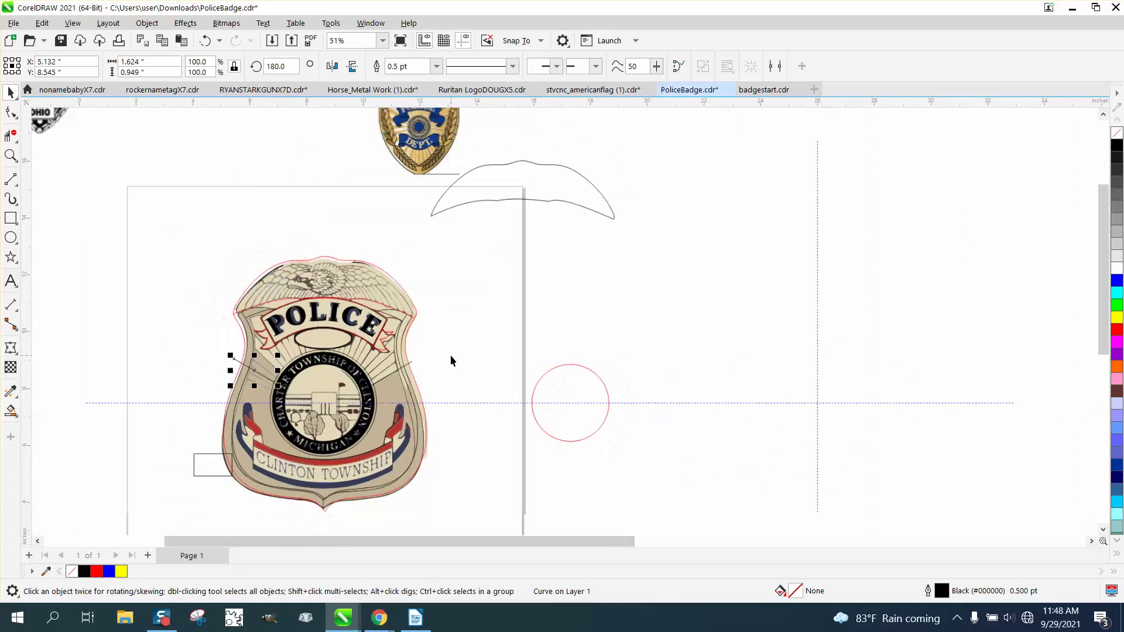
{"action": "left_click", "coordinate": [248, 448]}
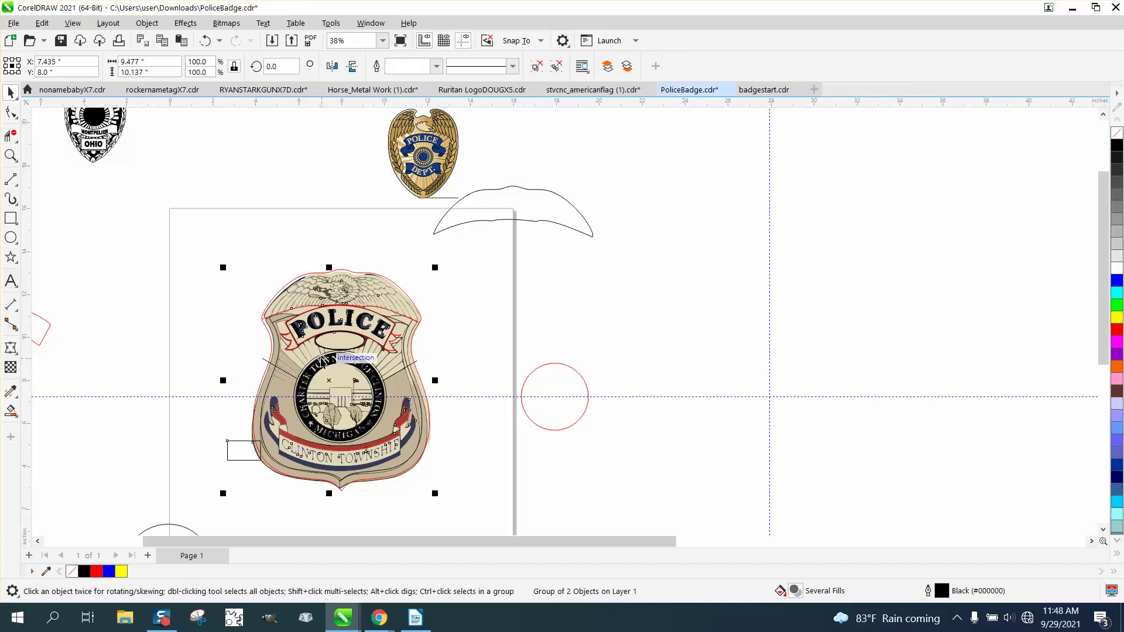
{"action": "key", "text": "Right"}
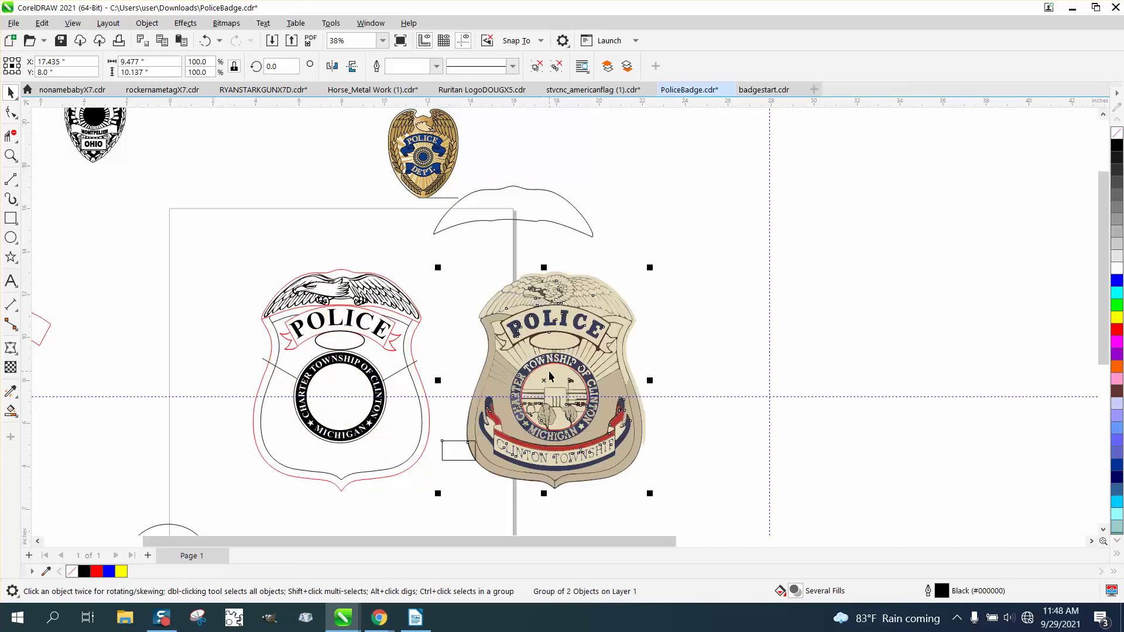
{"action": "left_click_drag", "start_coordinate": [550, 369], "coordinate": [740, 399]}
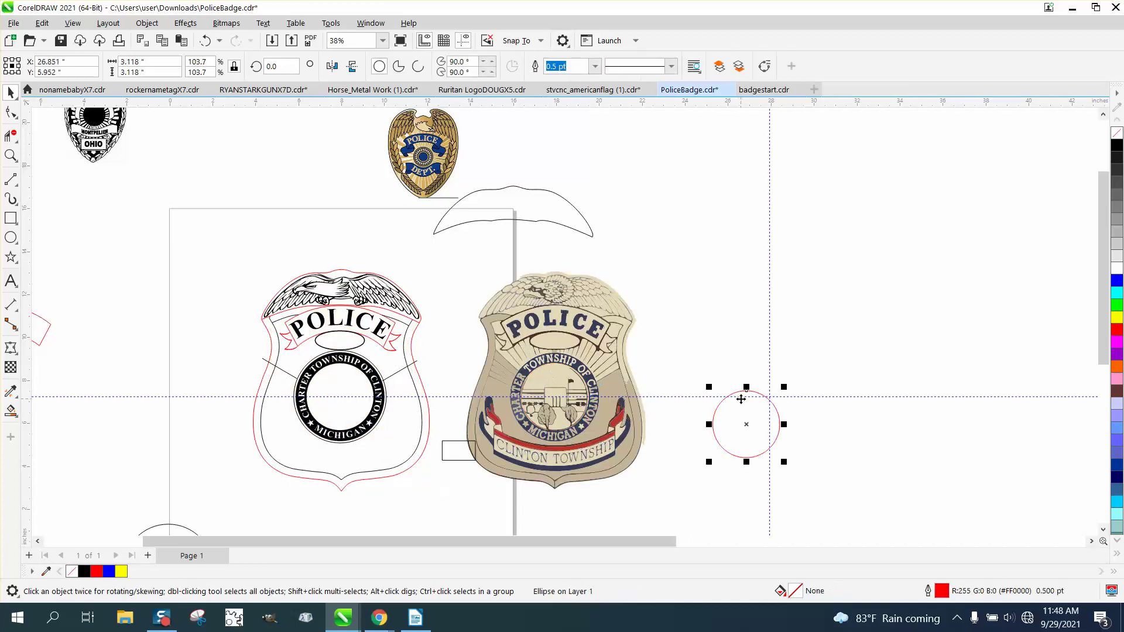
Step: Place a vertical guideline at about X 7.94 in, through the centre of the township seal on the line-drawn badge
{"action": "left_click", "coordinate": [11, 155]}
{"action": "left_click_drag", "start_coordinate": [205, 235], "coordinate": [552, 483]}
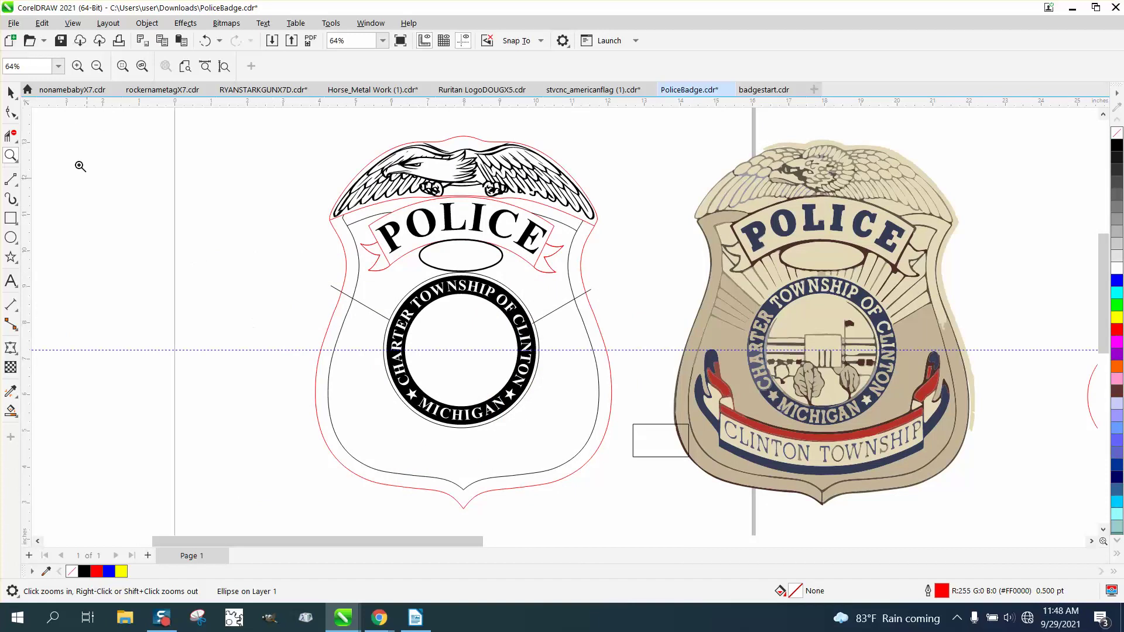
{"action": "left_click", "coordinate": [11, 92]}
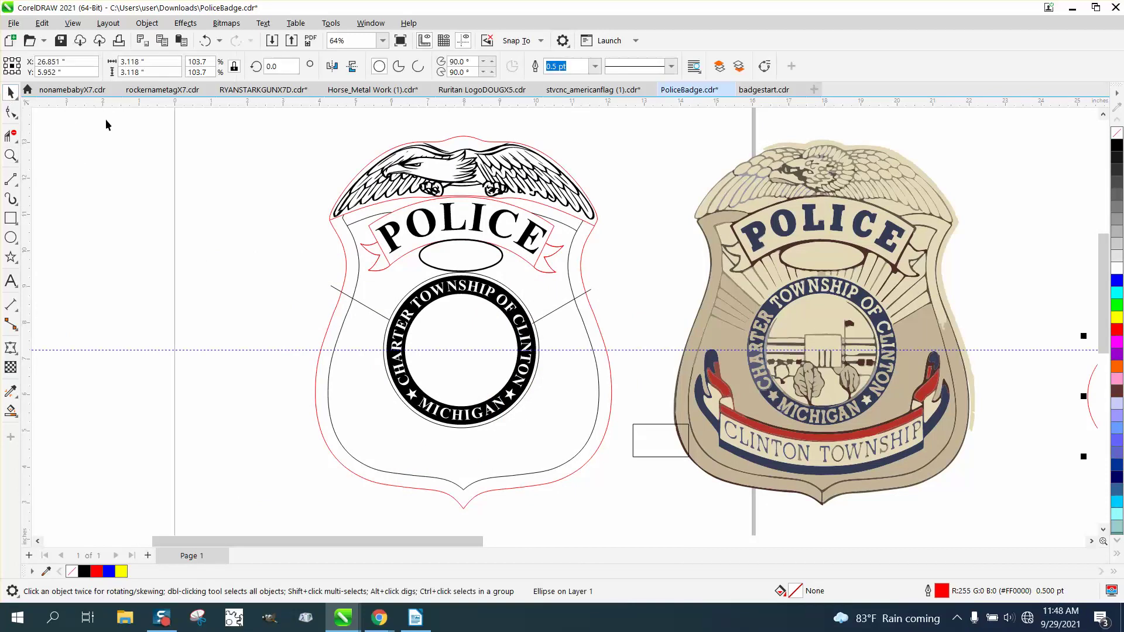
{"action": "left_click", "coordinate": [564, 304]}
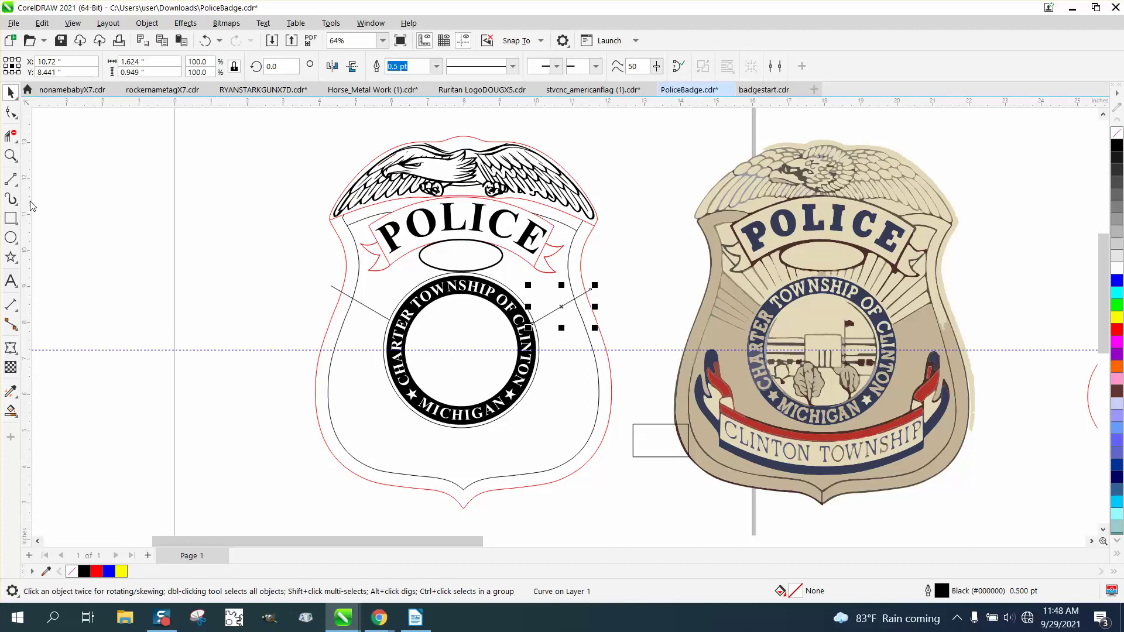
{"action": "left_click", "coordinate": [461, 351]}
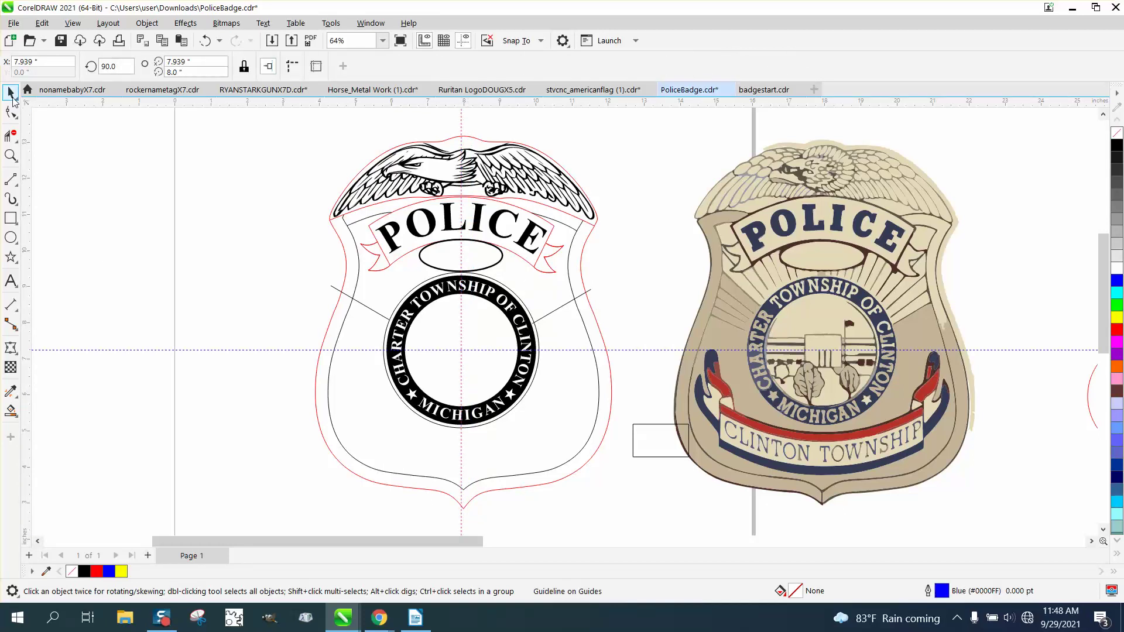
Step: Extend the right ray line by moving its inner end node to the seal's centre, where the two guidelines cross
{"action": "left_click", "coordinate": [14, 97]}
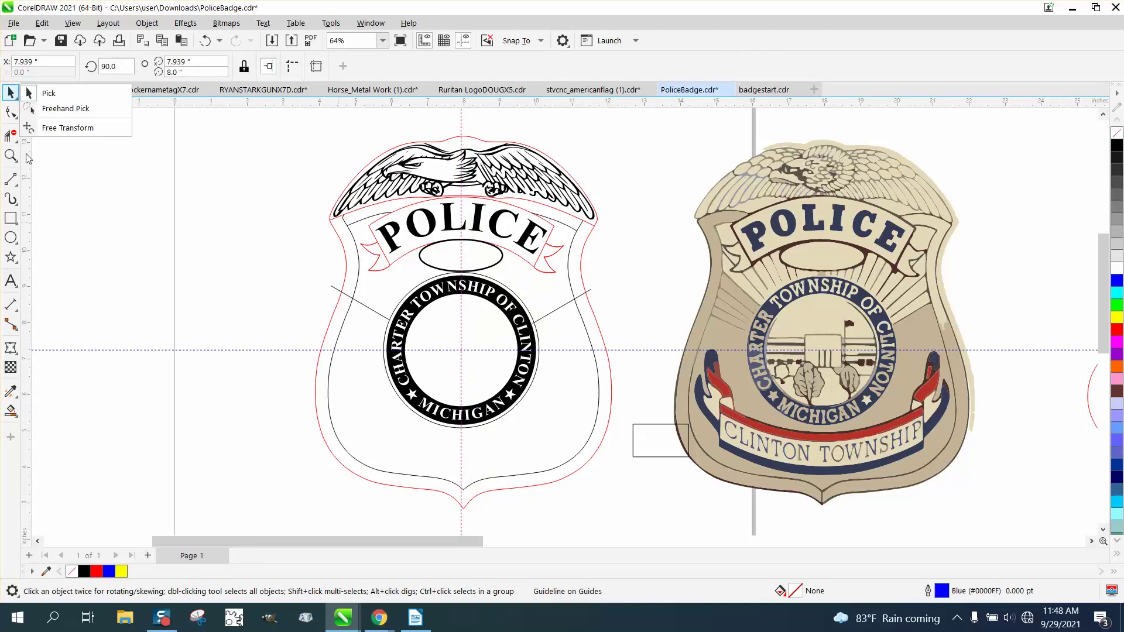
{"action": "mouse_move", "coordinate": [11, 111]}
{"action": "left_click", "coordinate": [51, 111]}
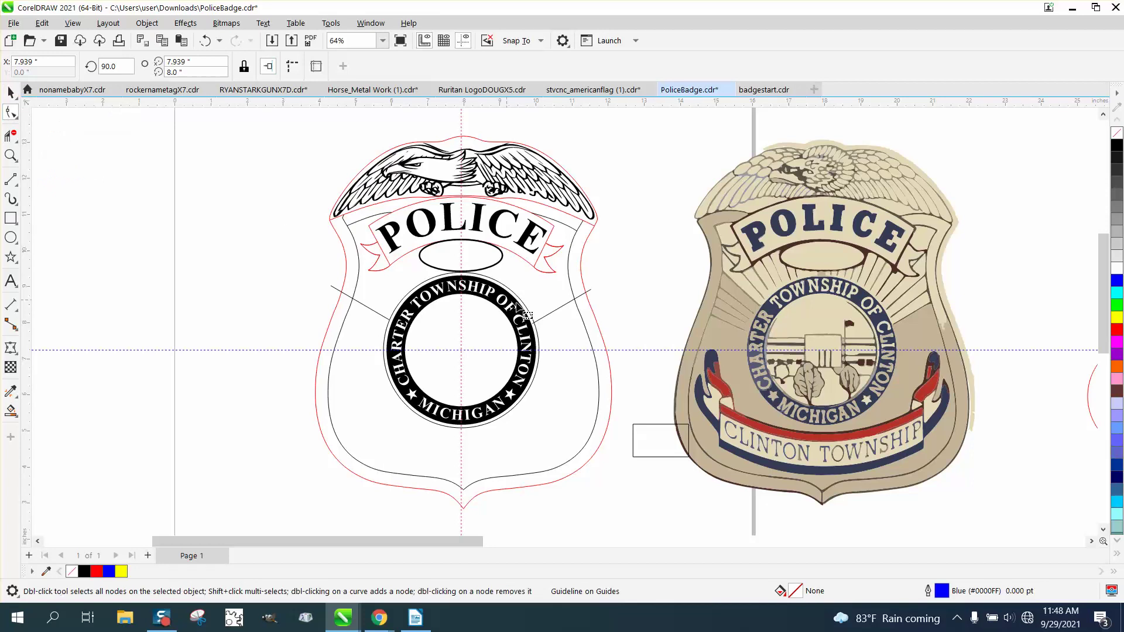
{"action": "left_click", "coordinate": [539, 319]}
{"action": "left_click", "coordinate": [509, 338]}
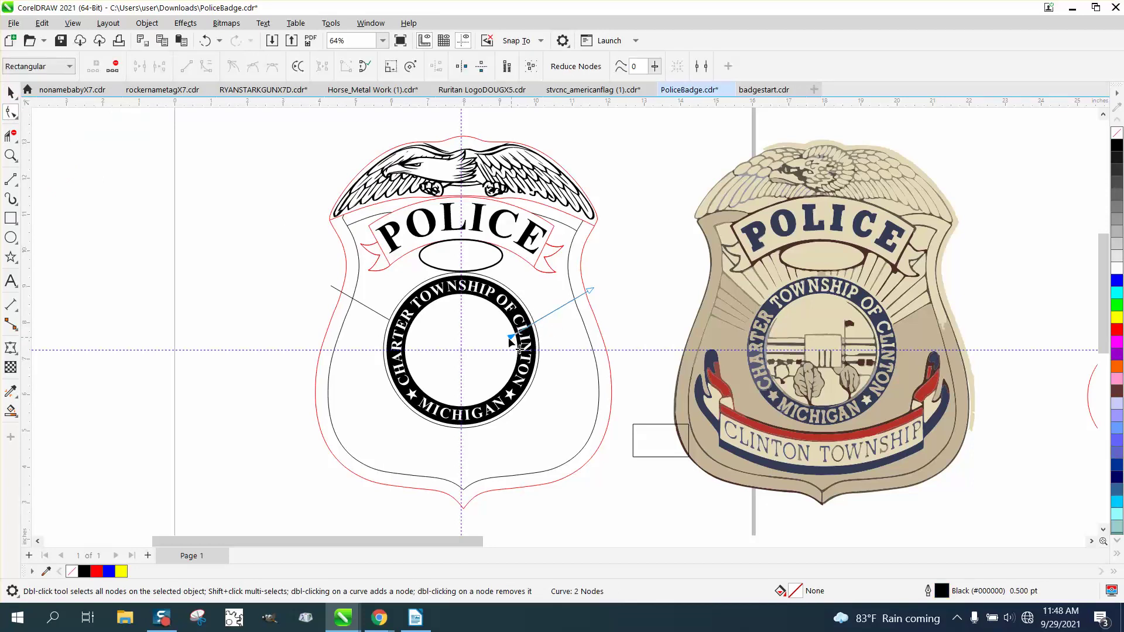
{"action": "left_click_drag", "start_coordinate": [507, 337], "coordinate": [461, 351]}
{"action": "left_click", "coordinate": [12, 93]}
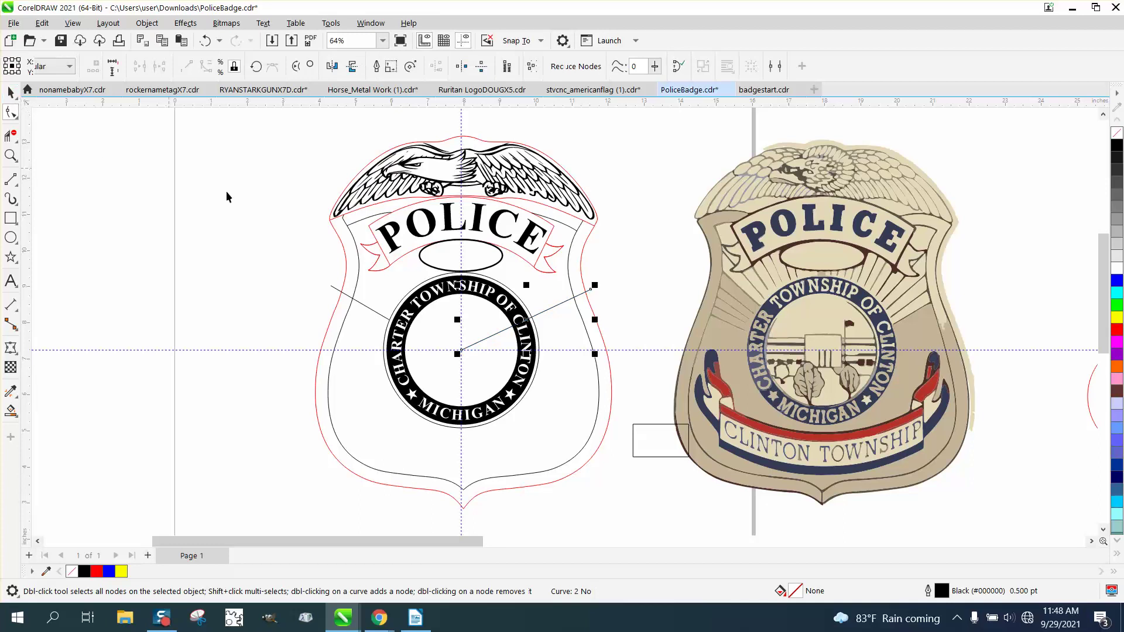
Step: Replace the short left ray line with a horizontally mirrored copy of the extended right ray that meets it at the seal's centre
{"action": "left_click", "coordinate": [338, 294]}
{"action": "left_click", "coordinate": [333, 287]}
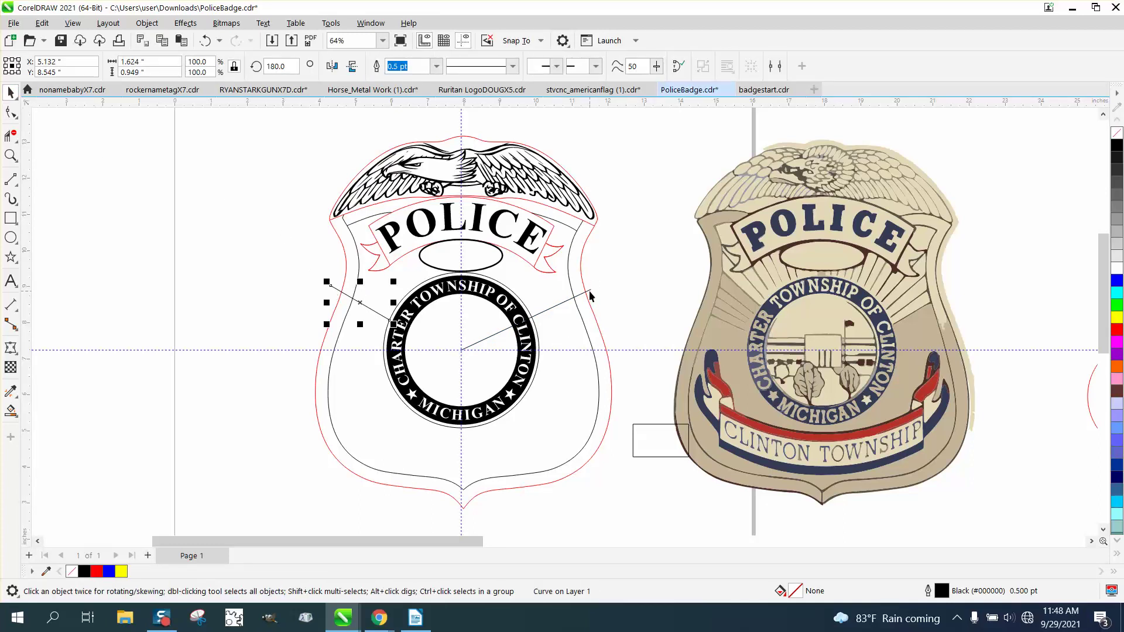
{"action": "key", "text": "Delete"}
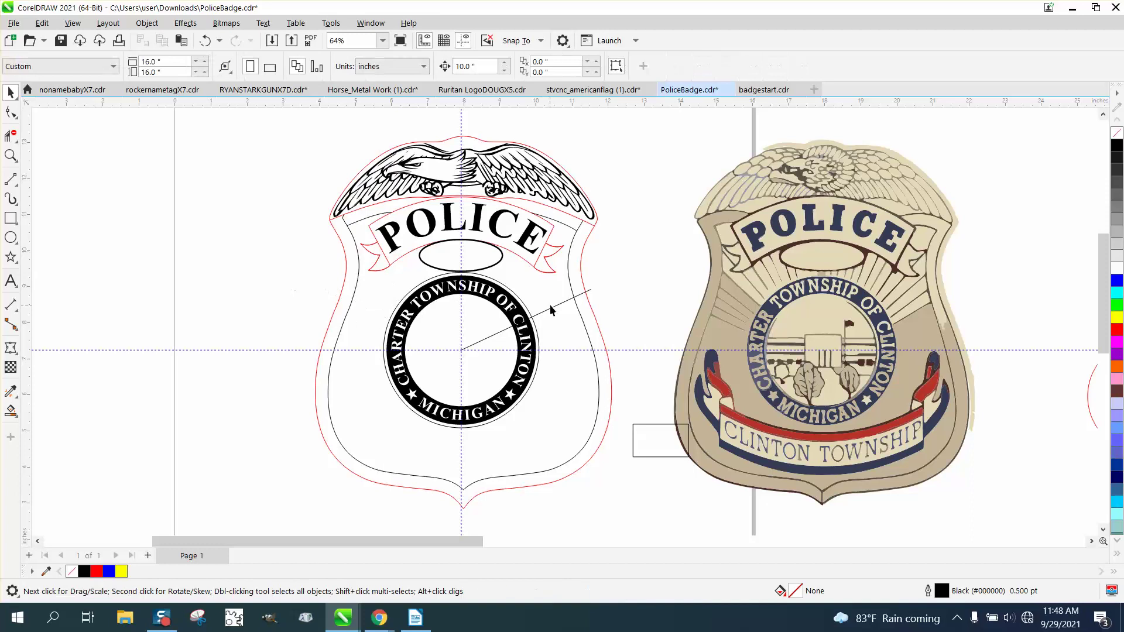
{"action": "left_click", "coordinate": [582, 294]}
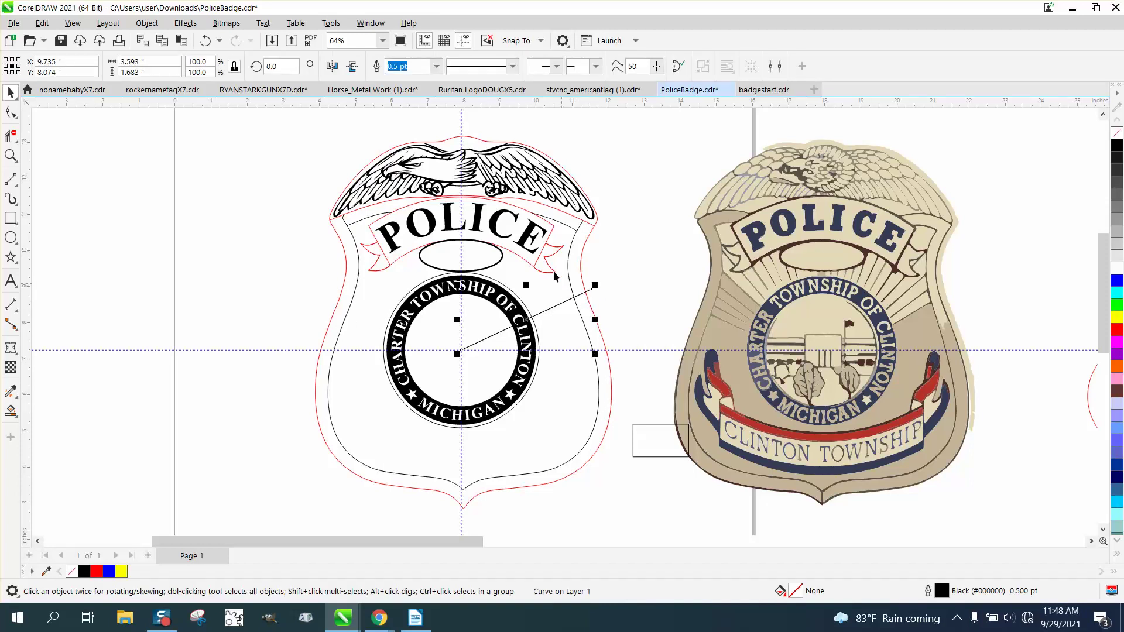
{"action": "left_click", "coordinate": [332, 66]}
{"action": "left_click_drag", "start_coordinate": [585, 350], "coordinate": [462, 351]}
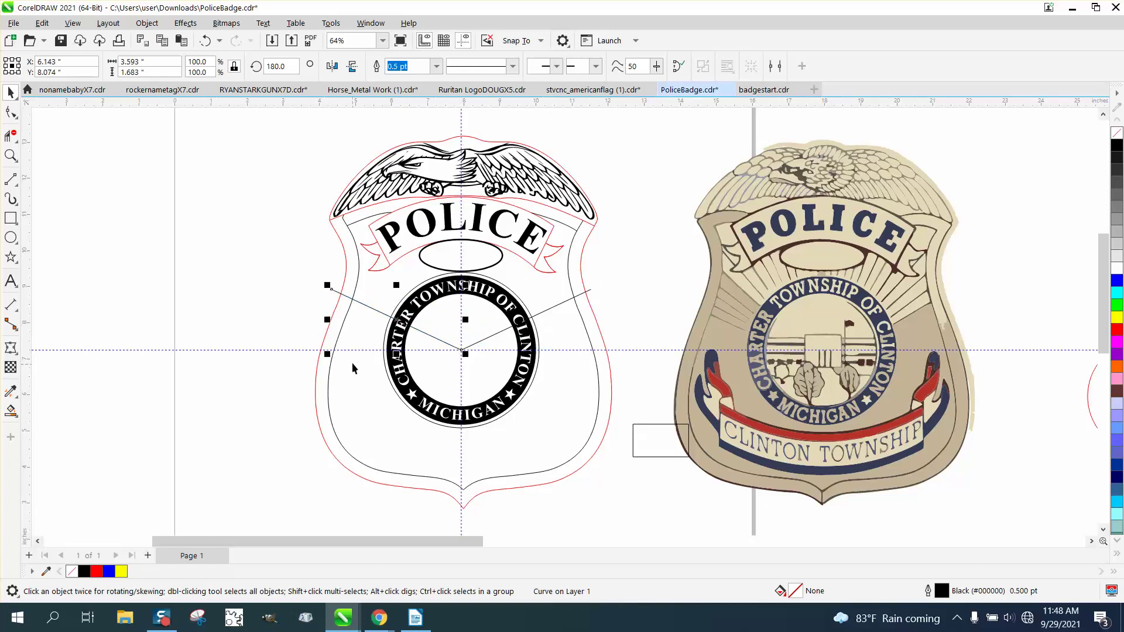
{"action": "left_click", "coordinate": [671, 313]}
Step: Rotate a copy of the right ray line upward by about 5.6° around the seal's centre, keeping the original
{"action": "left_click", "coordinate": [552, 308]}
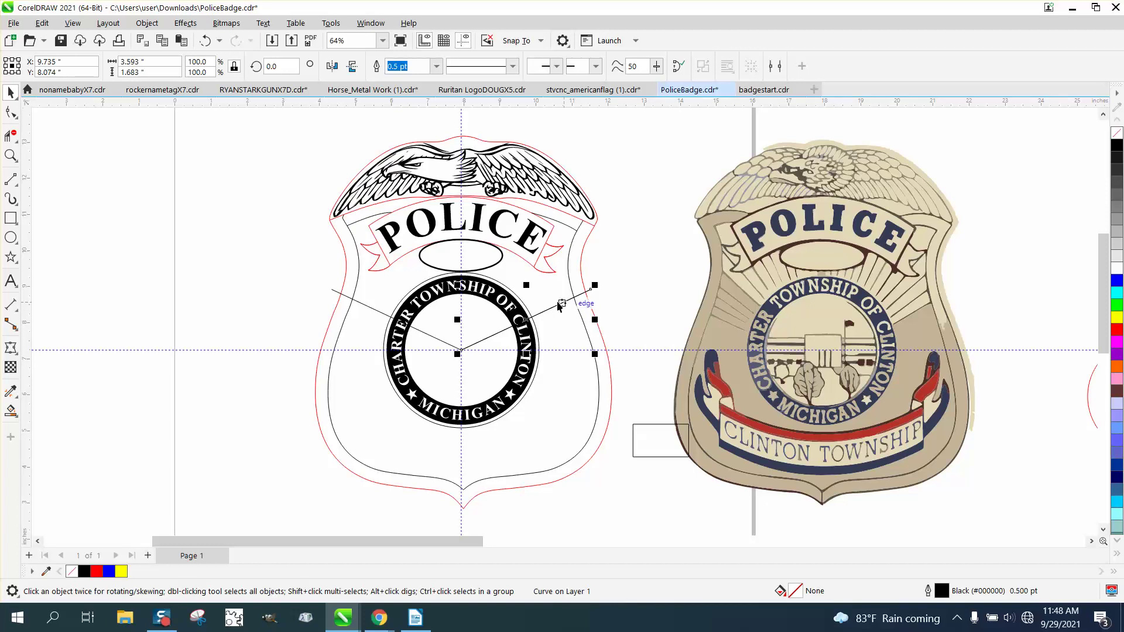
{"action": "left_click", "coordinate": [553, 309]}
{"action": "left_click_drag", "start_coordinate": [517, 324], "coordinate": [461, 349]}
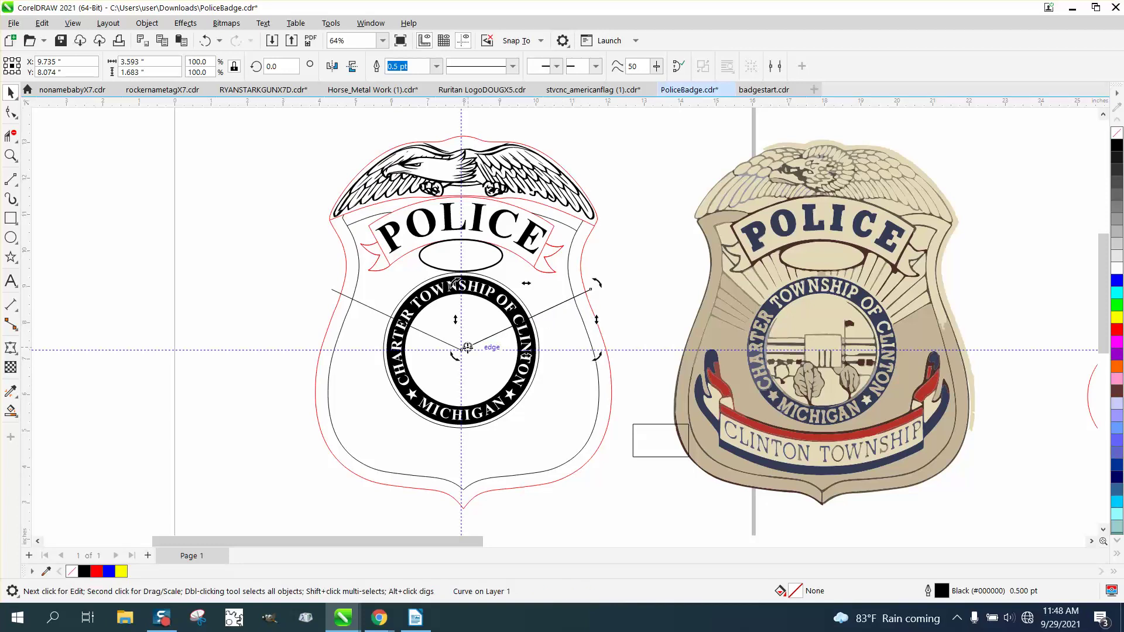
{"action": "left_click_drag", "start_coordinate": [598, 280], "coordinate": [581, 261]}
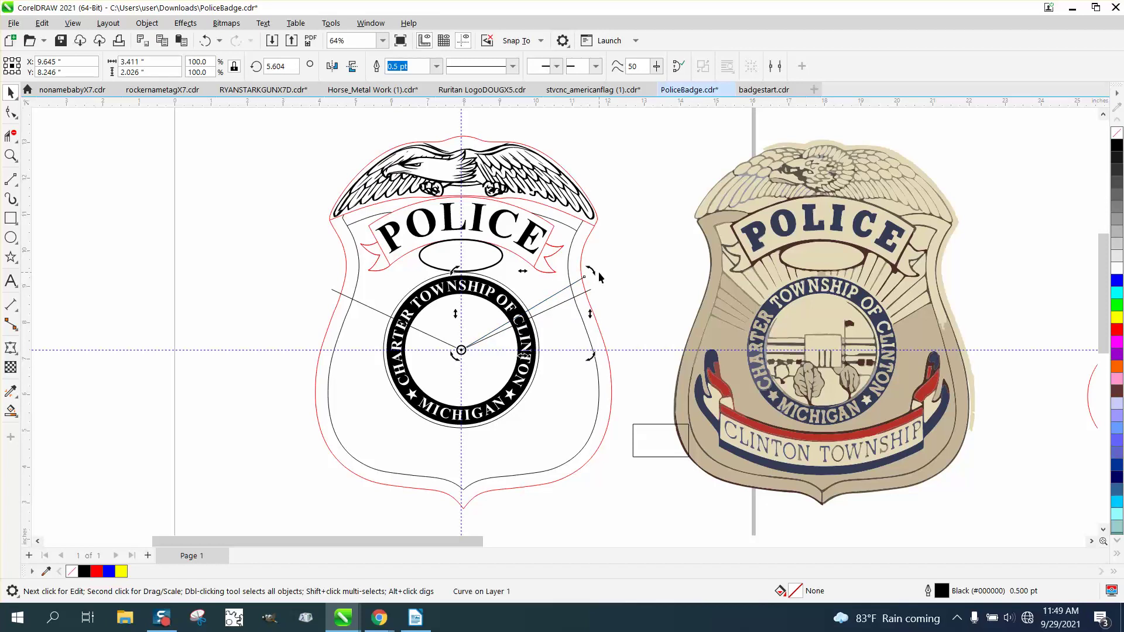
Step: Repeat the rotated copy around the seal's centre until the rays fan across to the left ray line
{"action": "key", "text": "ctrl+r"}
{"action": "key", "text": "ctrl+r"}
{"action": "key", "text": "ctrl+r"}
{"action": "key", "text": "ctrl+r"}
{"action": "key", "text": "ctrl+r"}
{"action": "key", "text": "ctrl+r"}
{"action": "key", "text": "ctrl+r"}
{"action": "key", "text": "ctrl+r"}
{"action": "key", "text": "ctrl+r"}
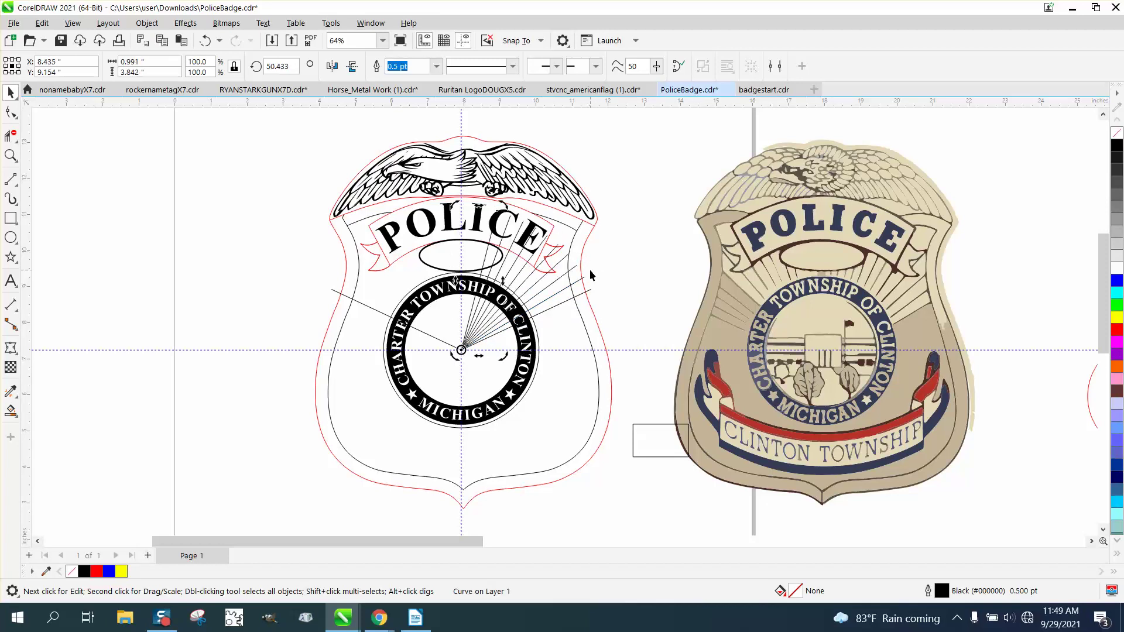
{"action": "key", "text": "ctrl+r"}
{"action": "key", "text": "ctrl+r"}
{"action": "key", "text": "ctrl+r"}
{"action": "key", "text": "ctrl+r"}
{"action": "key", "text": "ctrl+r"}
{"action": "key", "text": "ctrl+r"}
{"action": "key", "text": "ctrl+r"}
{"action": "key", "text": "ctrl+r"}
{"action": "key", "text": "ctrl+r"}
{"action": "key", "text": "ctrl+r"}
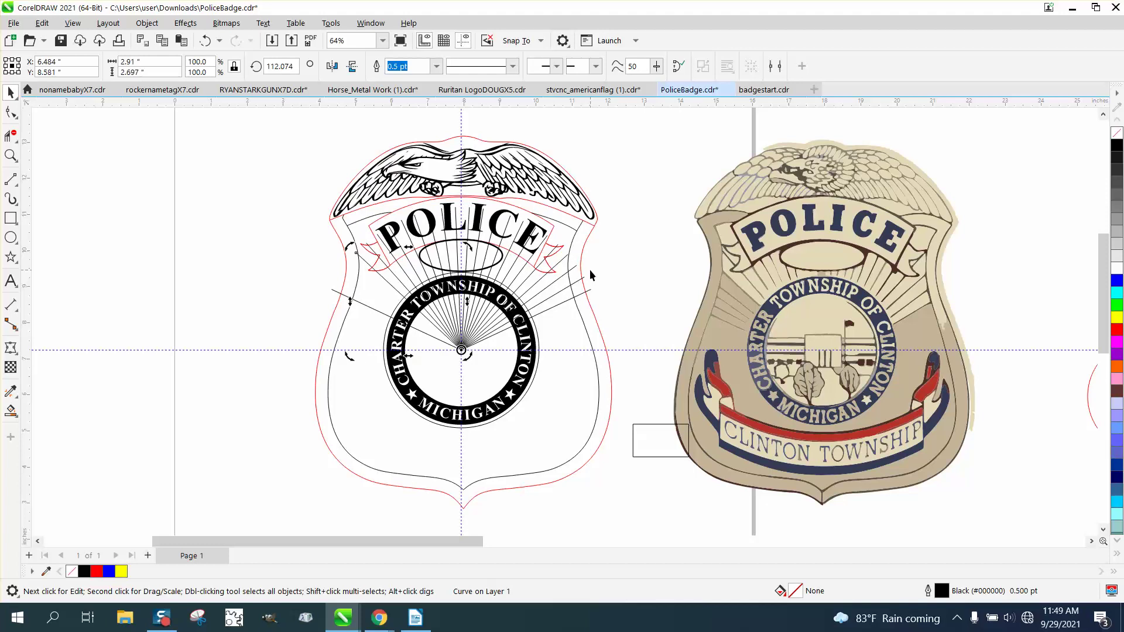
{"action": "key", "text": "ctrl+r"}
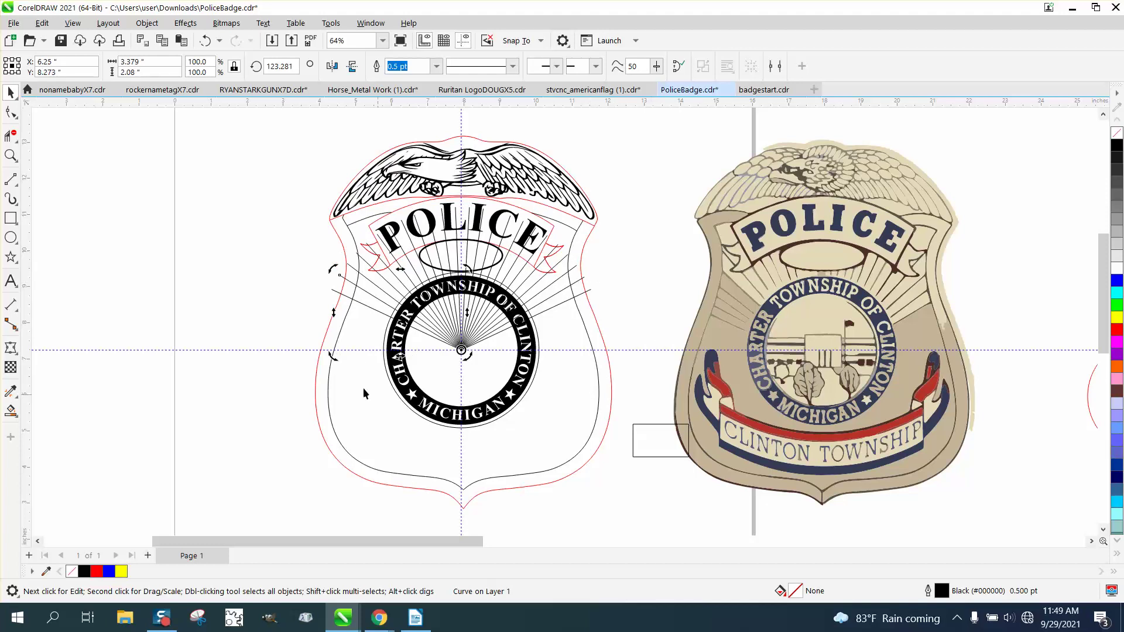
Step: Delete the ray line segments inside the seal's inner circle with the virtual segment delete tool
{"action": "left_click", "coordinate": [11, 155]}
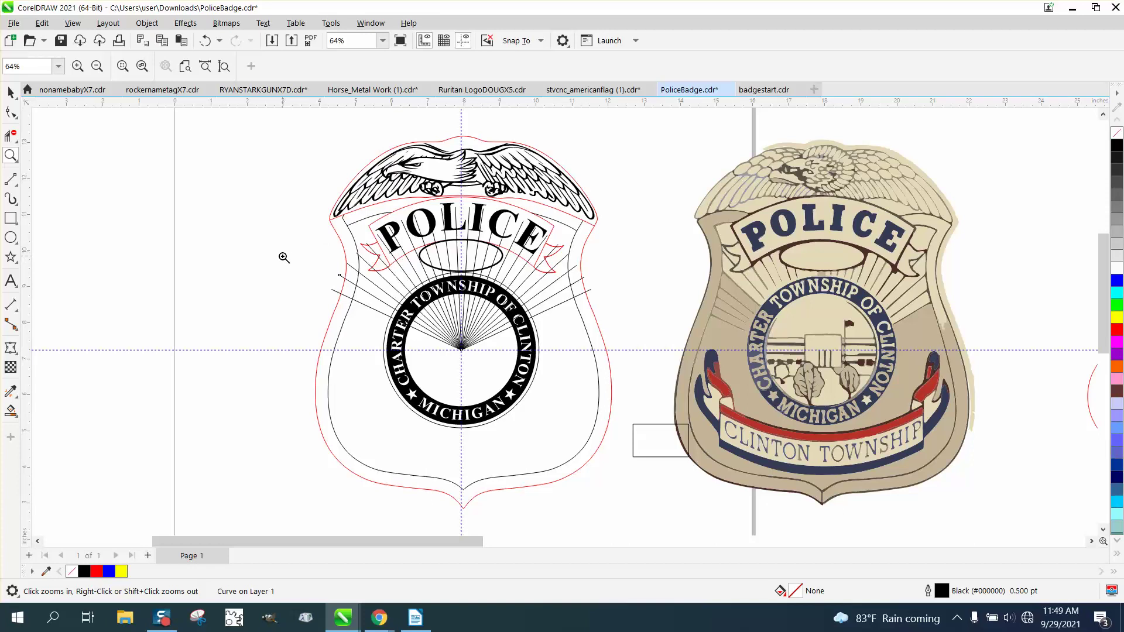
{"action": "left_click", "coordinate": [10, 136]}
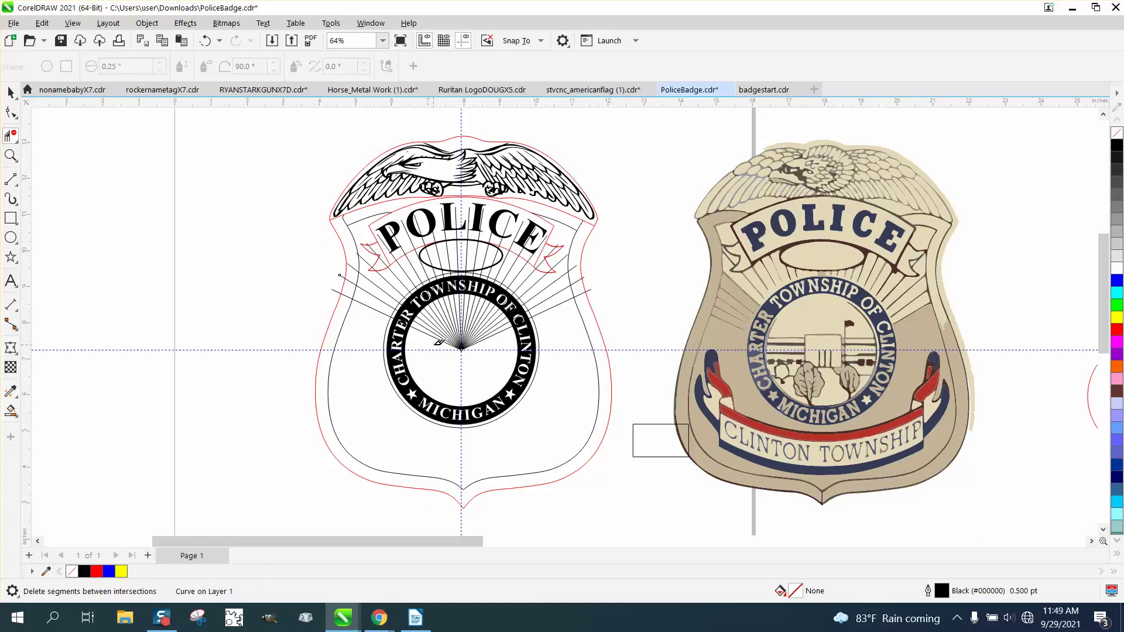
{"action": "left_click_drag", "start_coordinate": [433, 342], "coordinate": [498, 329]}
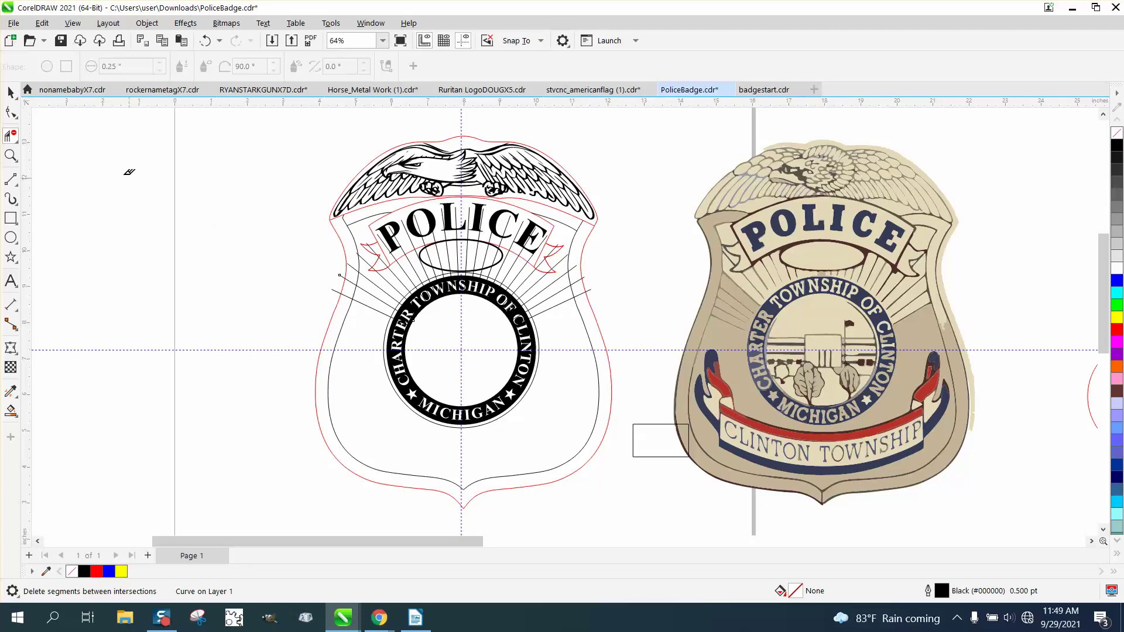
Step: Try to separate the rays by selecting everything between the eagle and the seal's middle and moving it 10 in left
{"action": "left_click", "coordinate": [11, 92]}
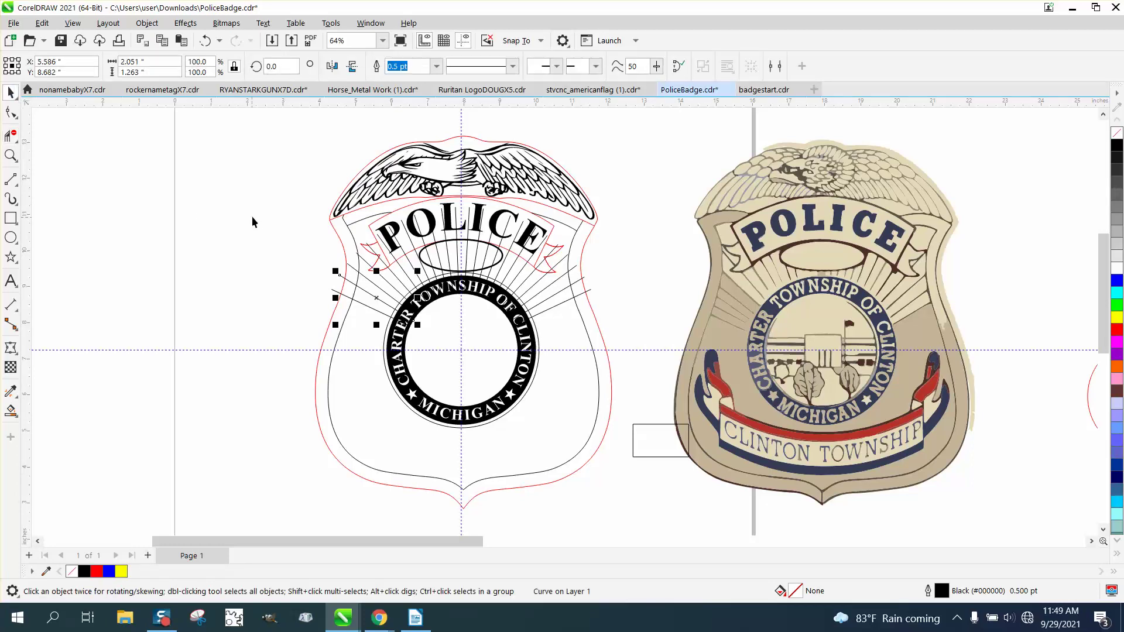
{"action": "left_click_drag", "start_coordinate": [268, 221], "coordinate": [619, 331]}
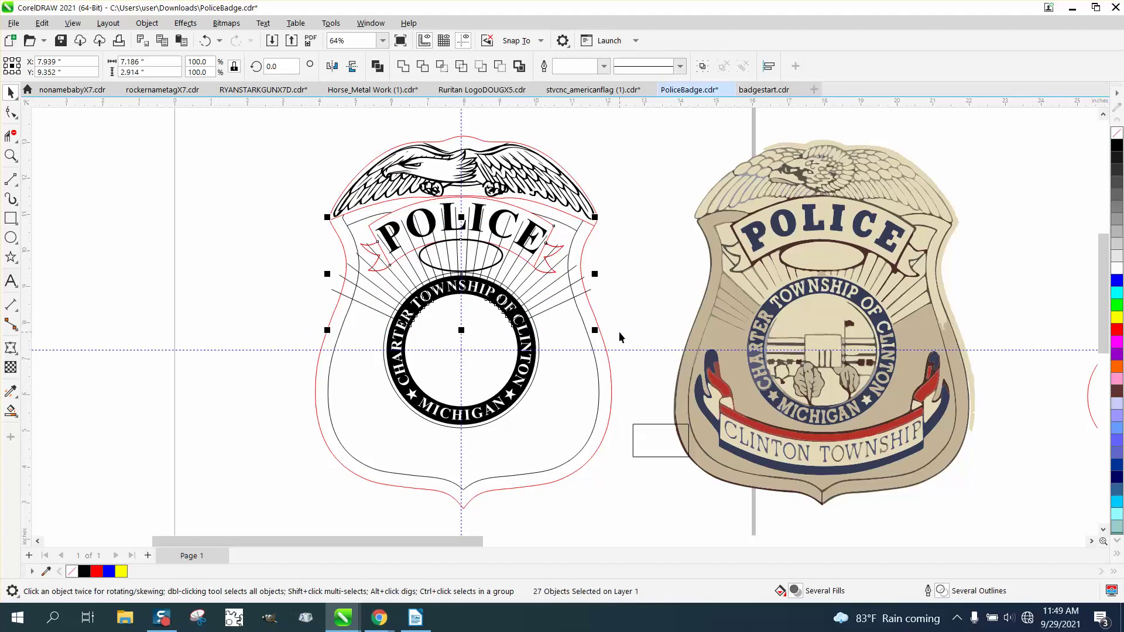
{"action": "key", "text": "ctrl+z"}
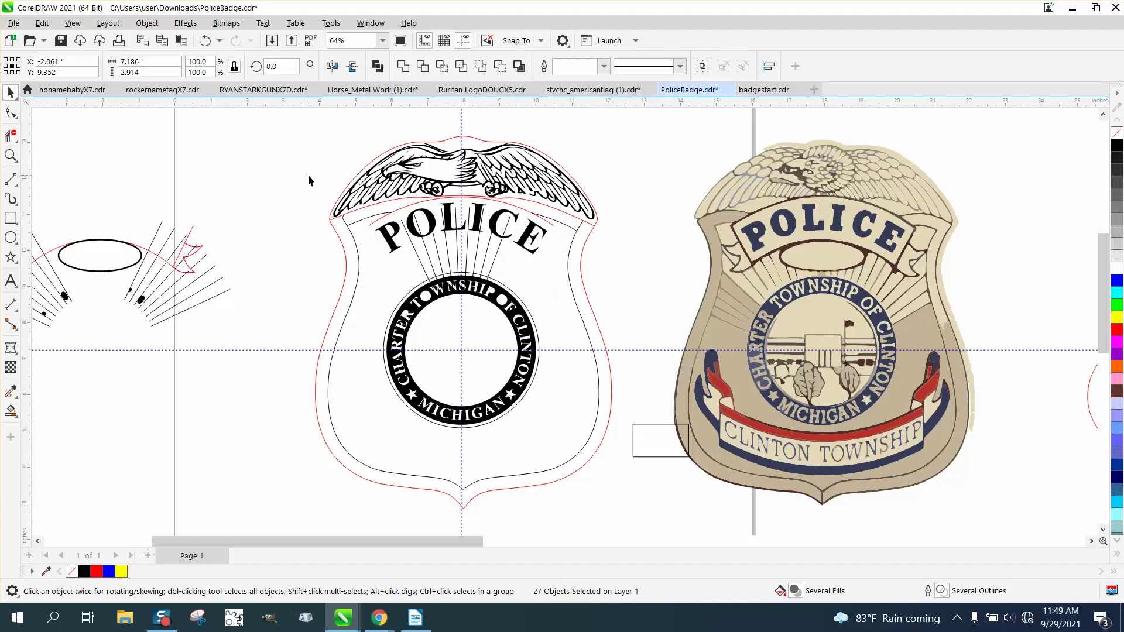
Step: Move the ellipse, the lower banner curve and the right ribbon tail 10 in right, back onto the line-drawn badge
{"action": "left_click", "coordinate": [308, 174]}
{"action": "left_click", "coordinate": [129, 264]}
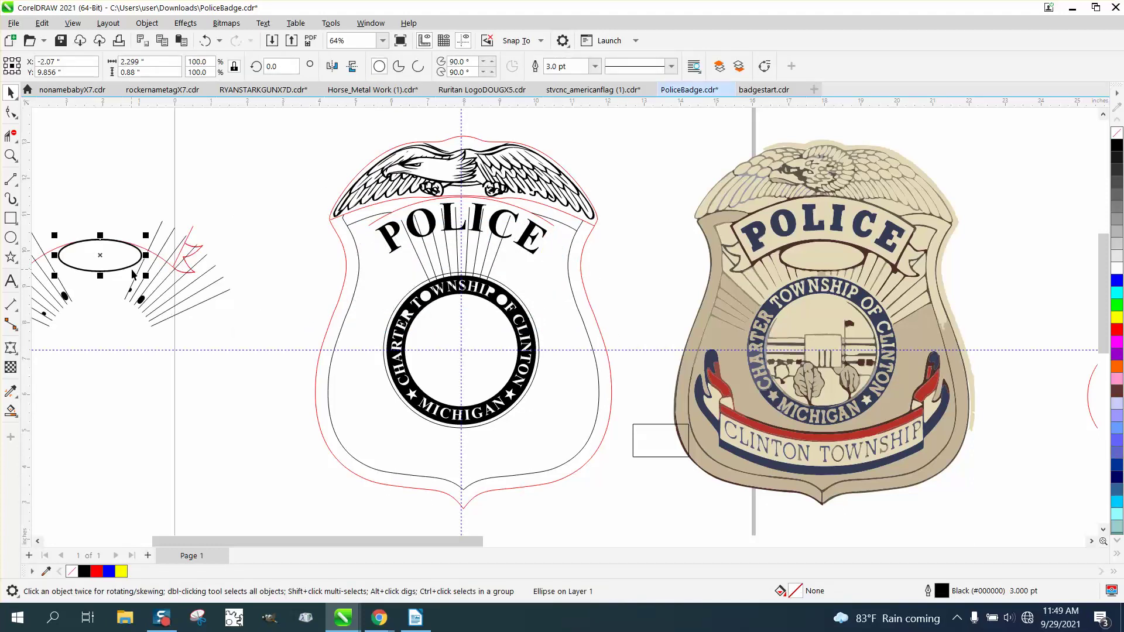
{"action": "key", "text": "ctrl+z"}
{"action": "left_click", "coordinate": [147, 251]}
{"action": "key", "text": "ctrl+z"}
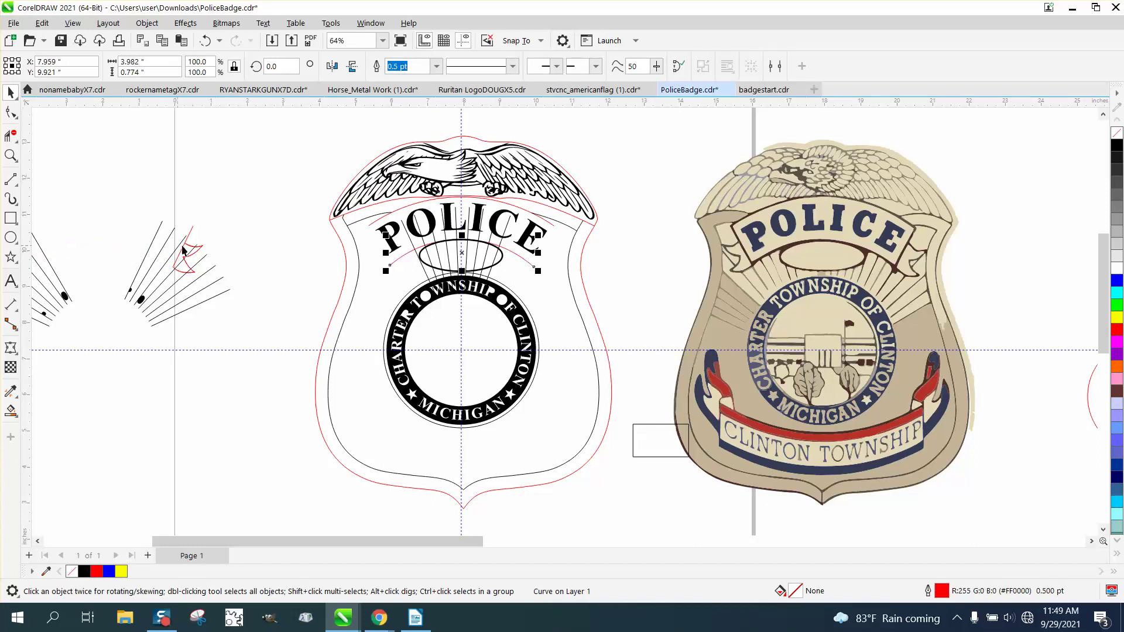
{"action": "left_click", "coordinate": [187, 250]}
{"action": "key", "text": "ctrl+z"}
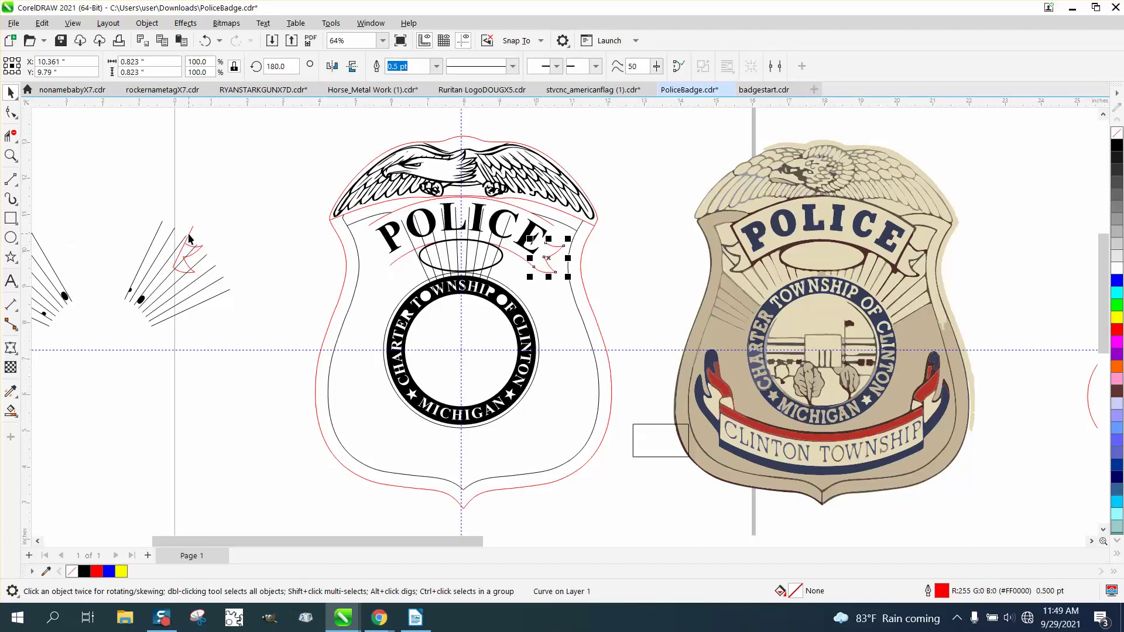
{"action": "left_click", "coordinate": [193, 241]}
{"action": "key", "text": "ctrl+z"}
{"action": "left_click", "coordinate": [193, 250]}
{"action": "key", "text": "ctrl+z"}
Step: Move the left ribbon tail and one neighbouring ray line 10 in right, back onto the line-drawn badge
{"action": "scroll", "coordinate": [294, 297], "scroll_direction": "down", "scroll_amount": 2}
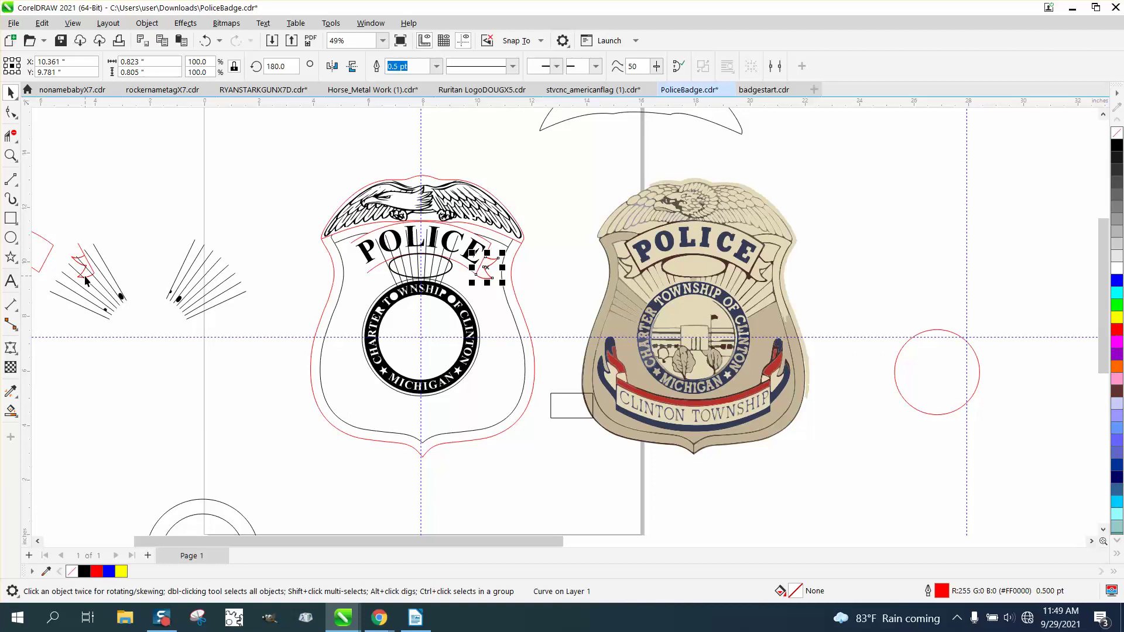
{"action": "key", "text": "ctrl+z"}
{"action": "left_click", "coordinate": [84, 275]}
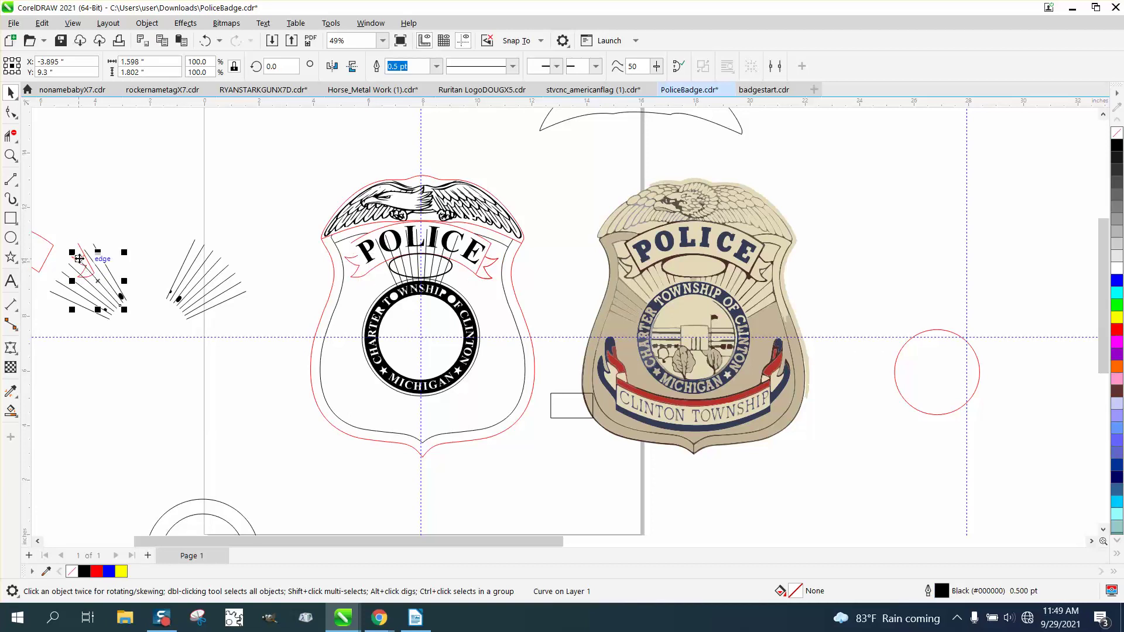
{"action": "key", "text": "ctrl+r"}
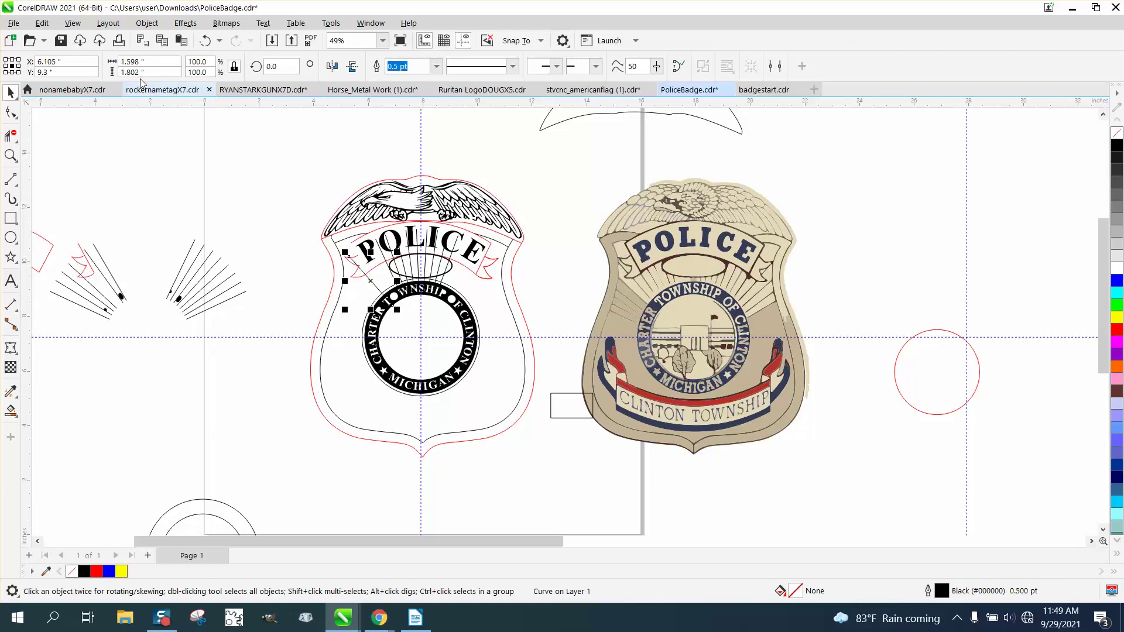
Step: Undo the moves of the separate banner and ray pieces and the 10 in left move of the whole selection
{"action": "left_click", "coordinate": [205, 41]}
{"action": "left_click", "coordinate": [205, 41]}
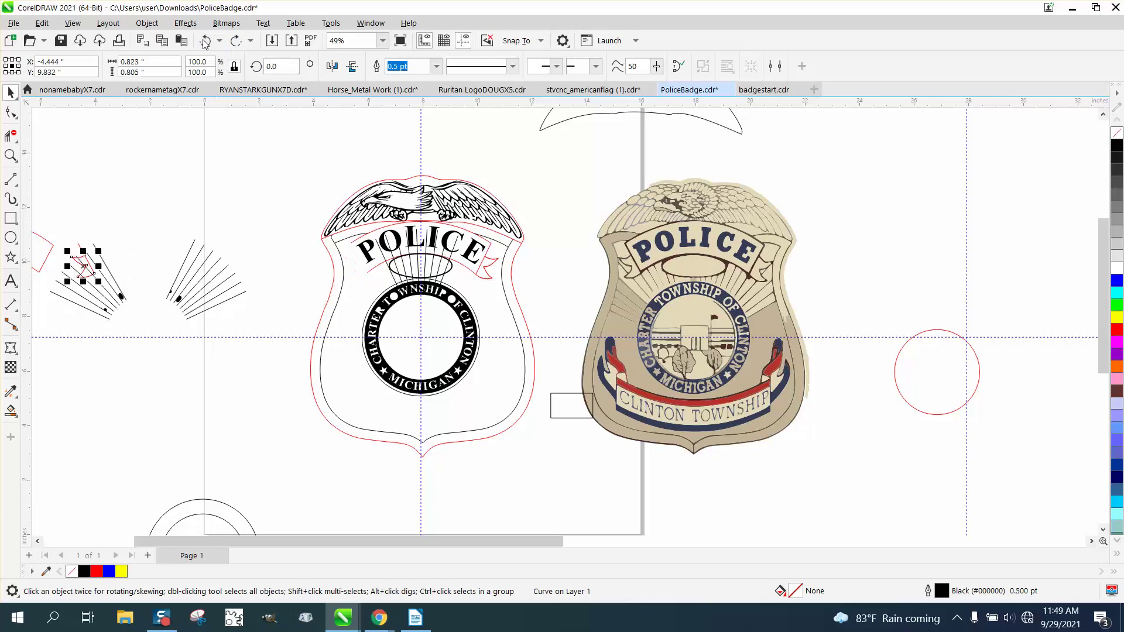
{"action": "left_click", "coordinate": [103, 232]}
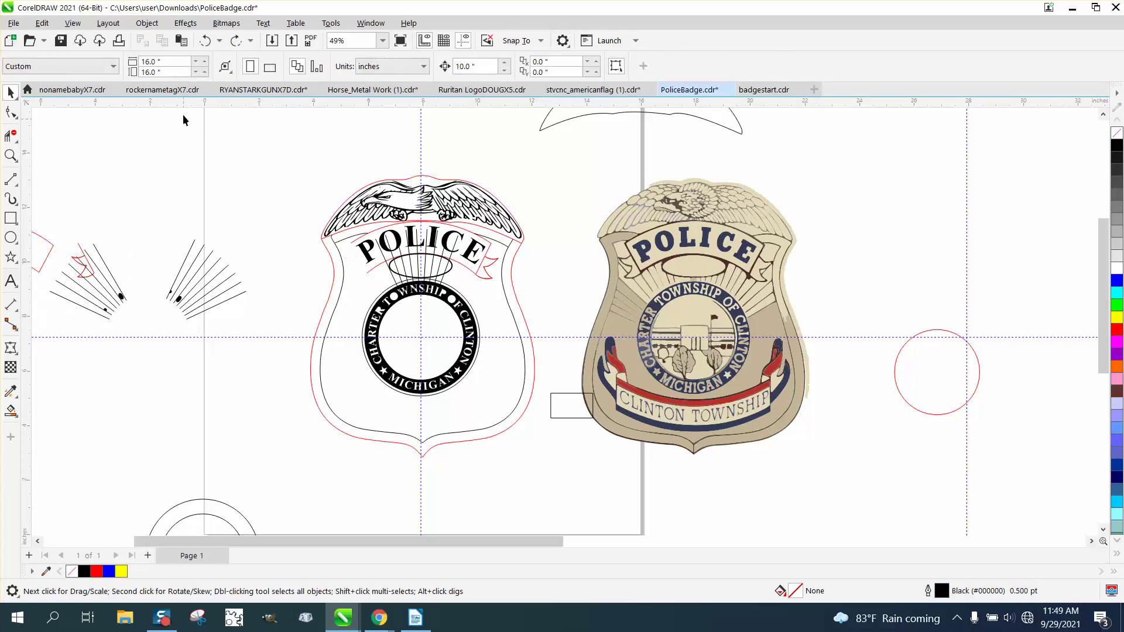
{"action": "left_click", "coordinate": [204, 41]}
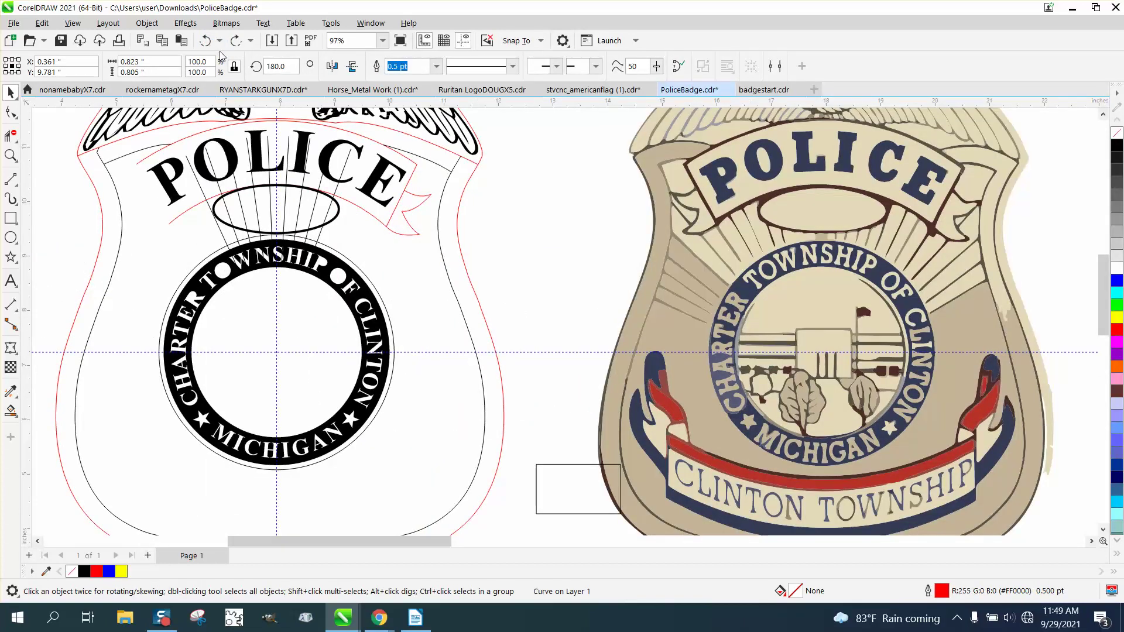
{"action": "left_click", "coordinate": [206, 41]}
{"action": "left_click", "coordinate": [206, 42]}
{"action": "left_click", "coordinate": [206, 43]}
{"action": "left_click", "coordinate": [206, 42]}
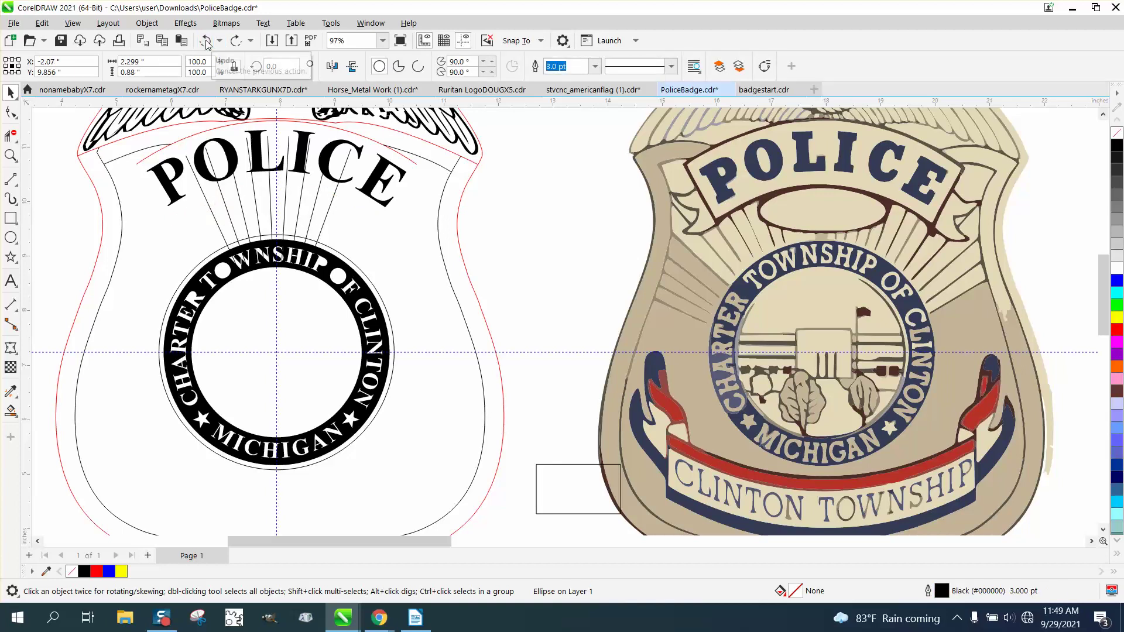
{"action": "left_click", "coordinate": [206, 42]}
{"action": "scroll", "coordinate": [545, 298], "scroll_direction": "down", "scroll_amount": 5}
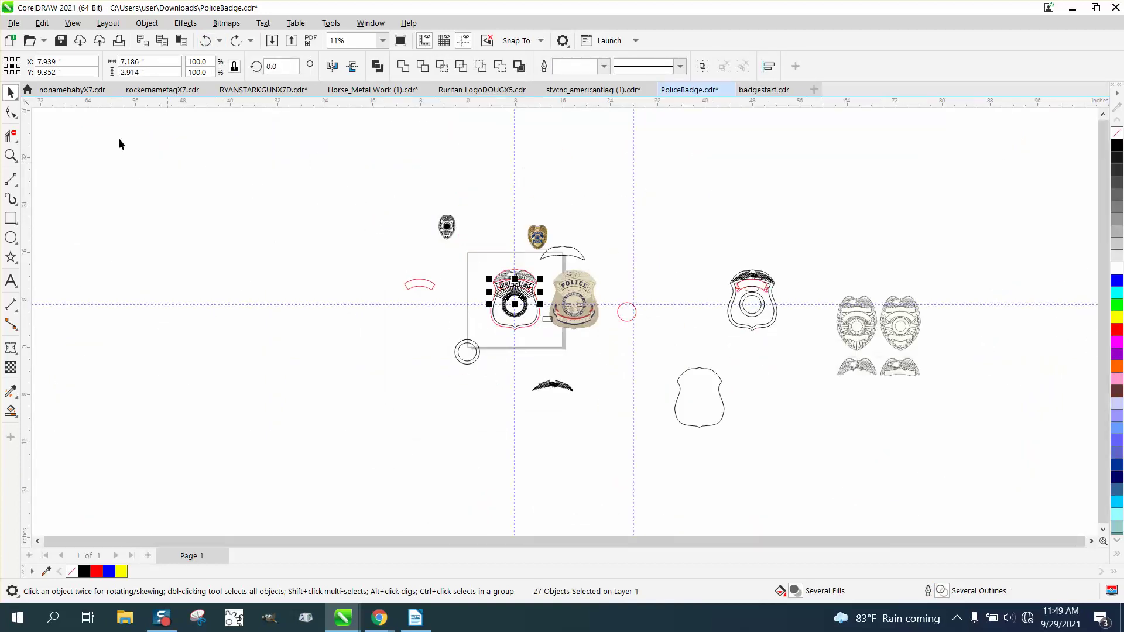
Step: Delete the ray ends that stick out past the badge's inner outline on the left side with the Virtual Segment Delete tool
{"action": "left_click", "coordinate": [8, 155]}
{"action": "left_click_drag", "start_coordinate": [468, 247], "coordinate": [604, 343]}
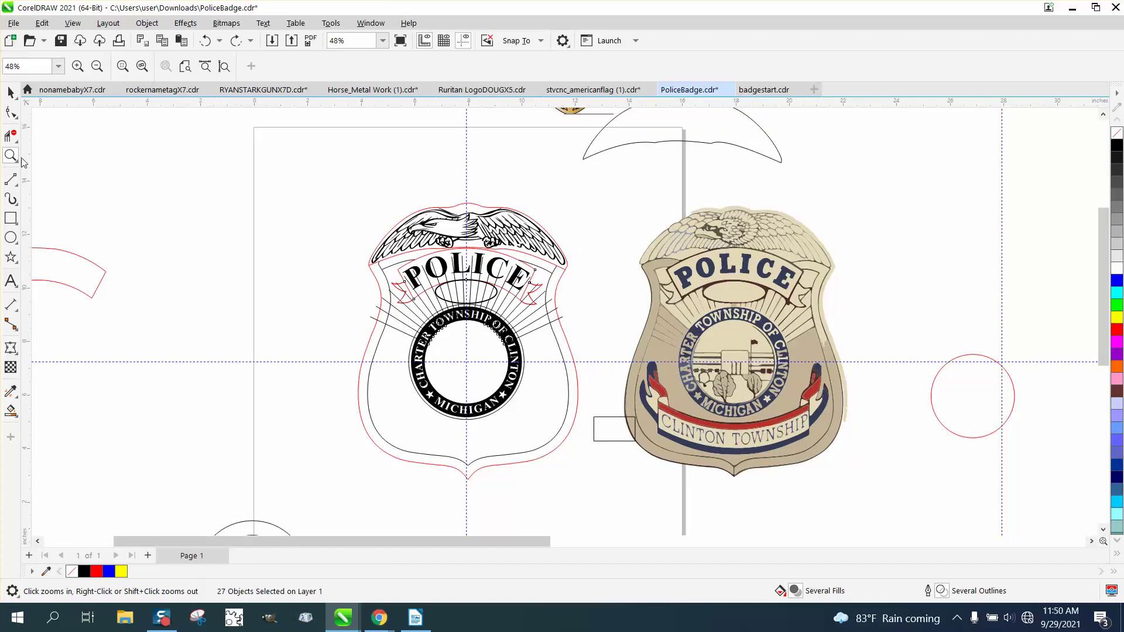
{"action": "left_click_drag", "start_coordinate": [356, 236], "coordinate": [611, 384]}
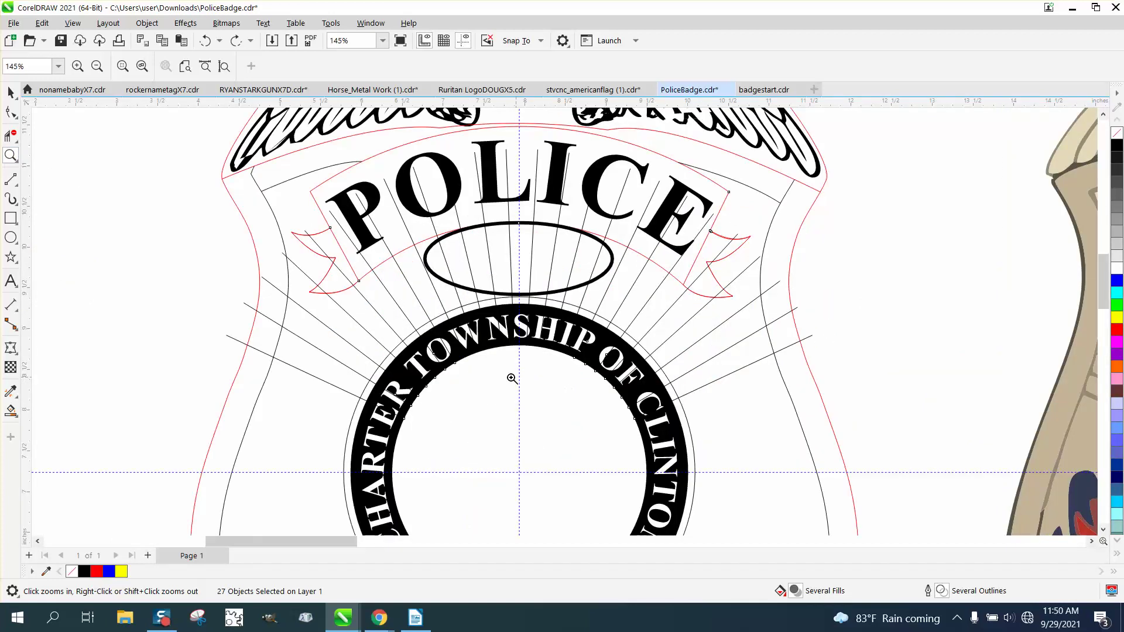
{"action": "left_click", "coordinate": [11, 136]}
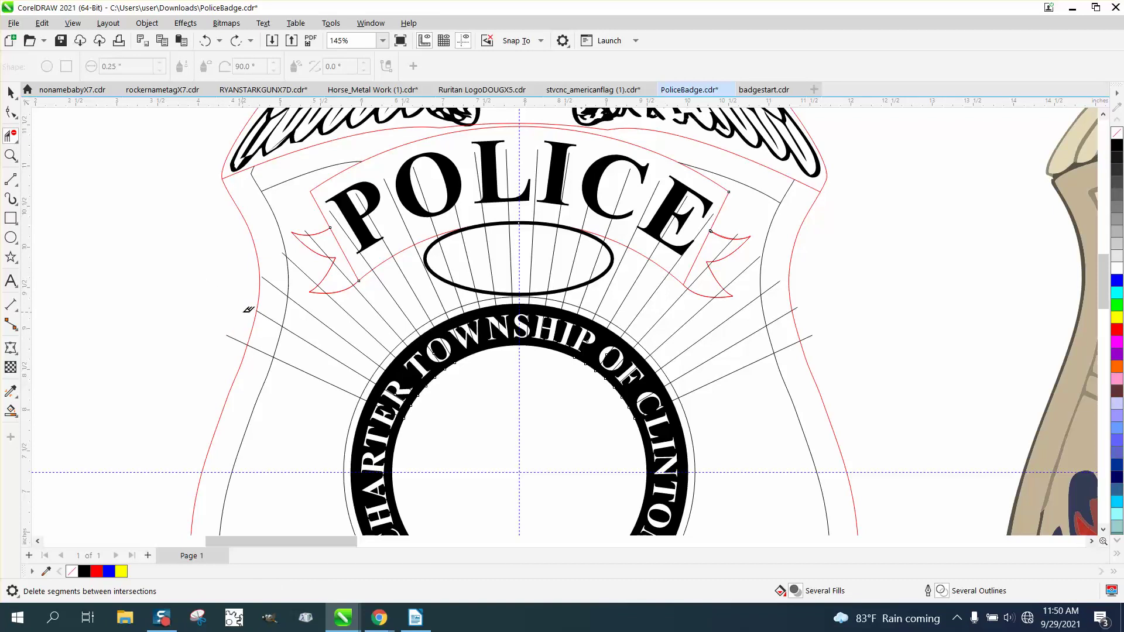
{"action": "left_click", "coordinate": [249, 306]}
{"action": "left_click", "coordinate": [261, 350]}
{"action": "left_click", "coordinate": [234, 337]}
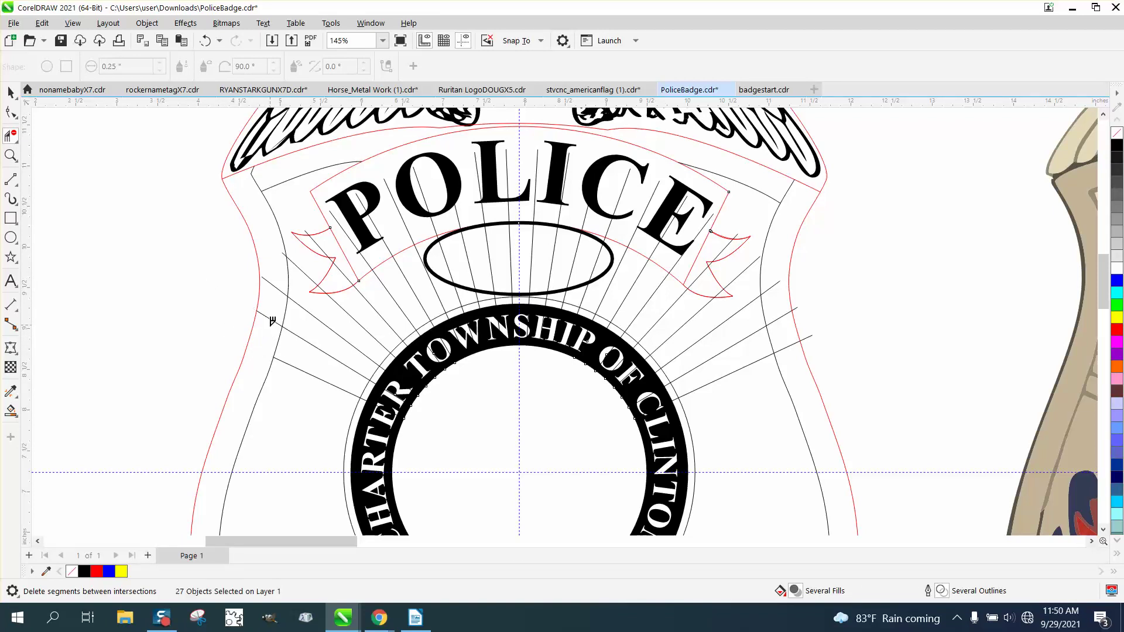
{"action": "left_click", "coordinate": [270, 321]}
Step: Delete the ray segments that cross the left half of the POLICE banner and its left ribbon tail
{"action": "left_click", "coordinate": [357, 240]}
{"action": "left_click", "coordinate": [393, 198]}
{"action": "left_click", "coordinate": [425, 189]}
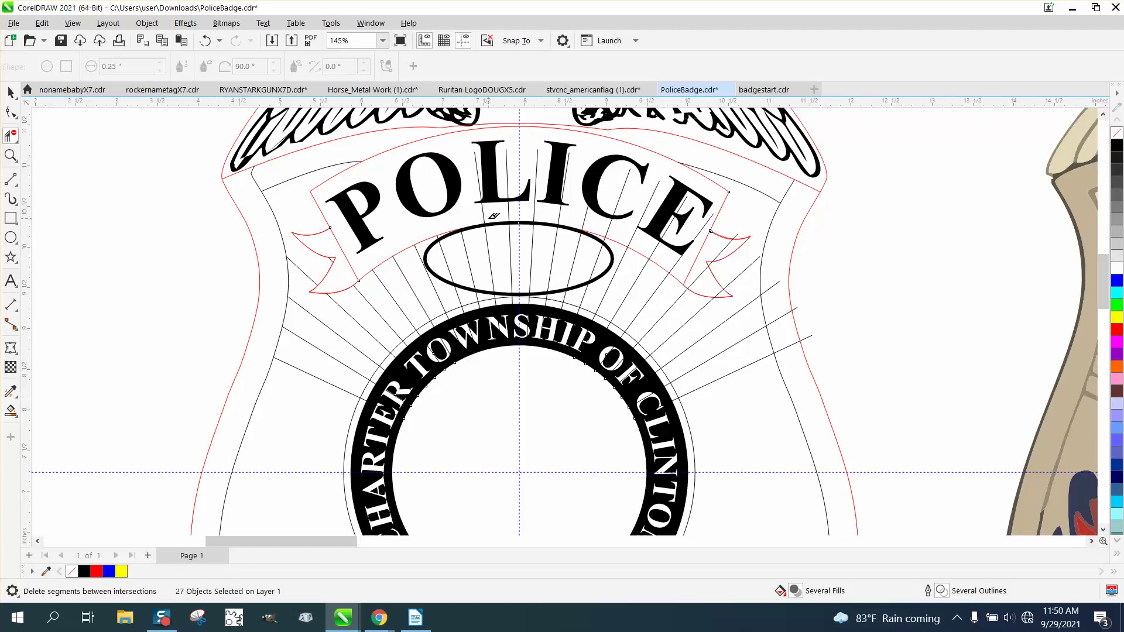
{"action": "left_click", "coordinate": [483, 186]}
{"action": "key", "text": "Escape"}
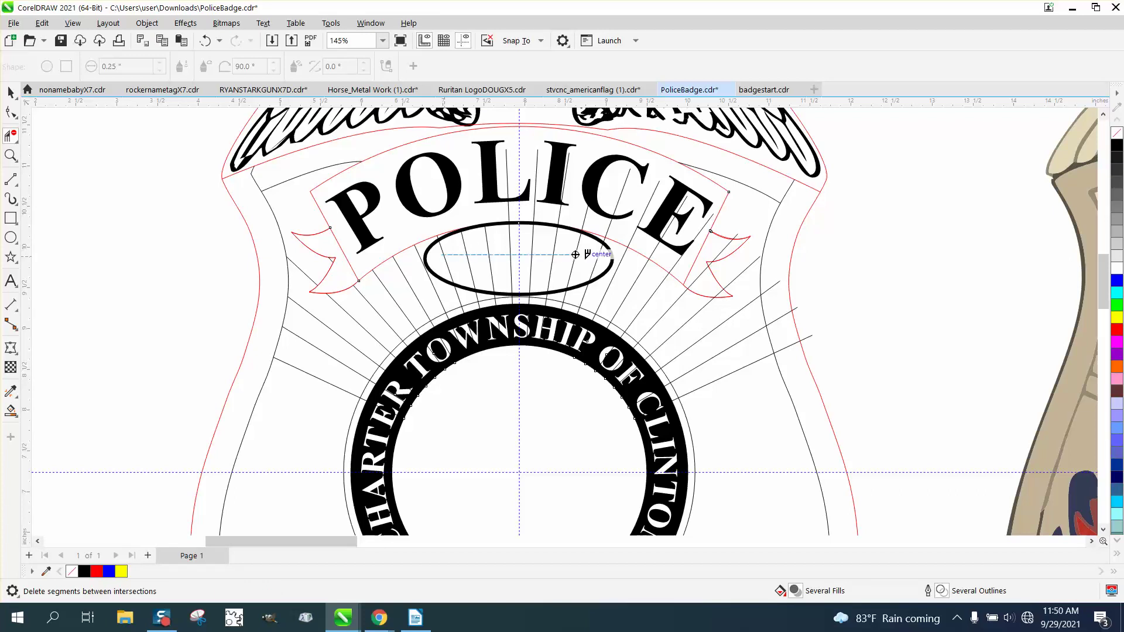
Step: Delete the ray segments inside the ellipse and those crossing the middle and right half of the POLICE banner
{"action": "left_click", "coordinate": [595, 263]}
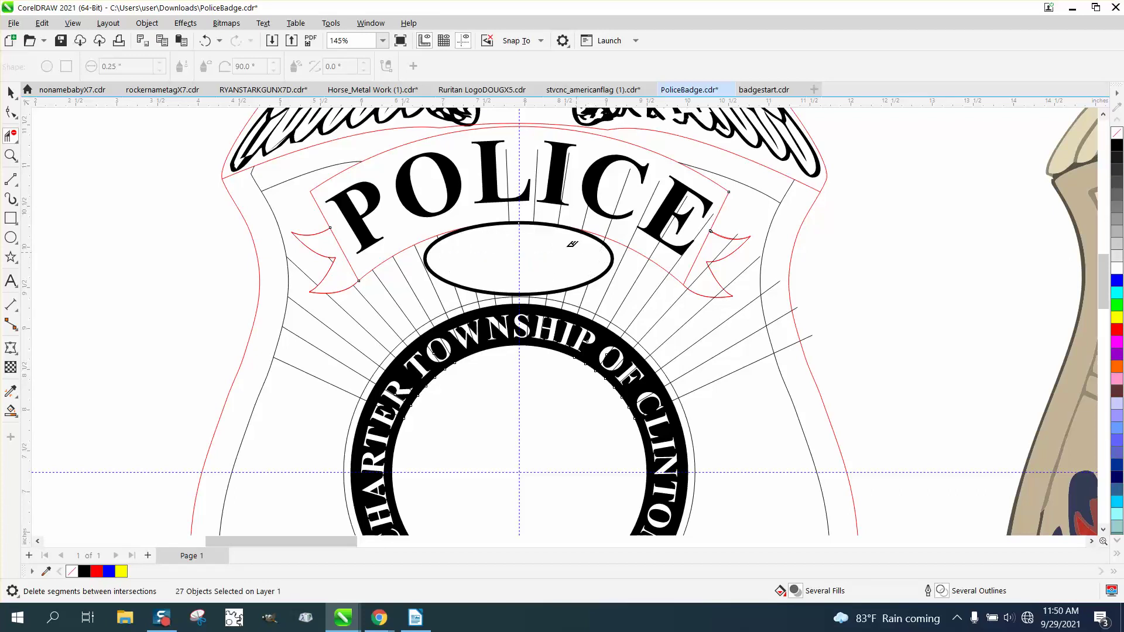
{"action": "left_click", "coordinate": [508, 182]}
{"action": "left_click", "coordinate": [538, 175]}
{"action": "left_click", "coordinate": [565, 179]}
{"action": "left_click", "coordinate": [626, 198]}
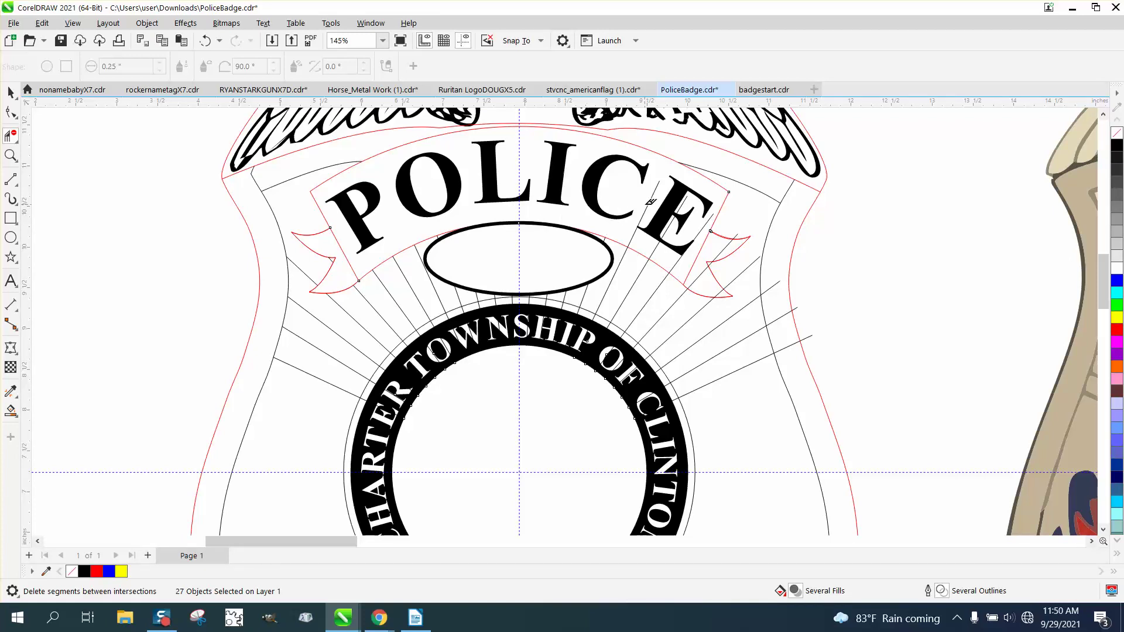
{"action": "left_click", "coordinate": [651, 199]}
Step: Delete the ray segments across the right ribbon tail and the ray ends past the inner outline on the right side
{"action": "left_click", "coordinate": [701, 272]}
{"action": "left_click", "coordinate": [738, 242]}
{"action": "left_click", "coordinate": [766, 284]}
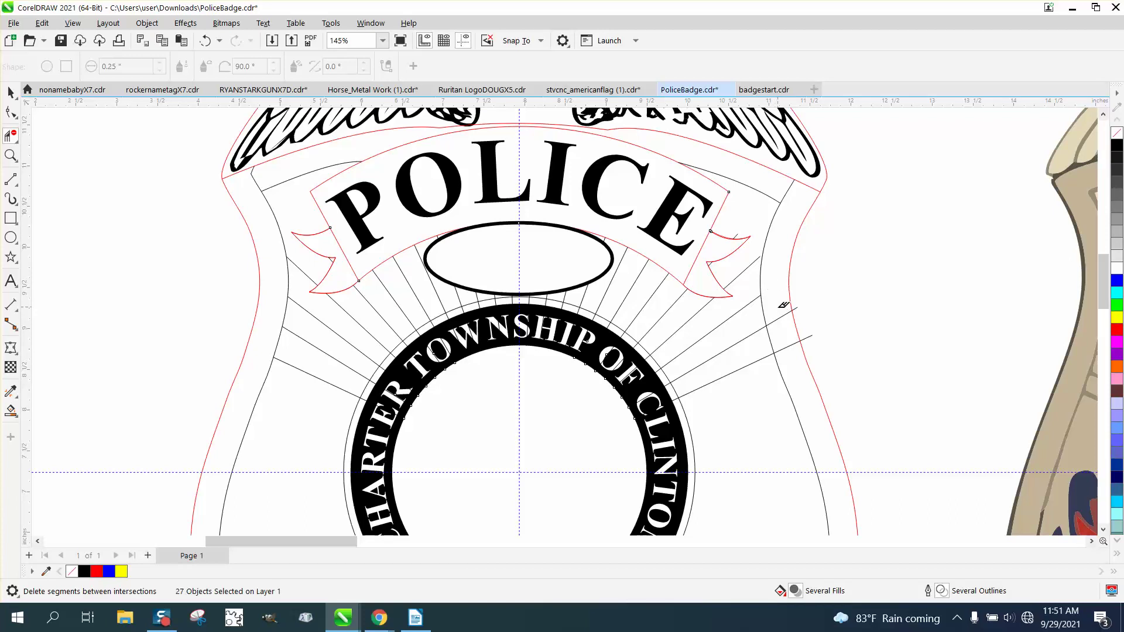
{"action": "left_click", "coordinate": [786, 315]}
{"action": "left_click", "coordinate": [797, 346]}
{"action": "left_click", "coordinate": [795, 310]}
{"action": "left_click", "coordinate": [809, 335]}
{"action": "left_click", "coordinate": [11, 93]}
Step: Try to separate the rays by moving the current selection 10 in left, and undo the move
{"action": "scroll", "coordinate": [258, 233], "scroll_direction": "down", "scroll_amount": 3}
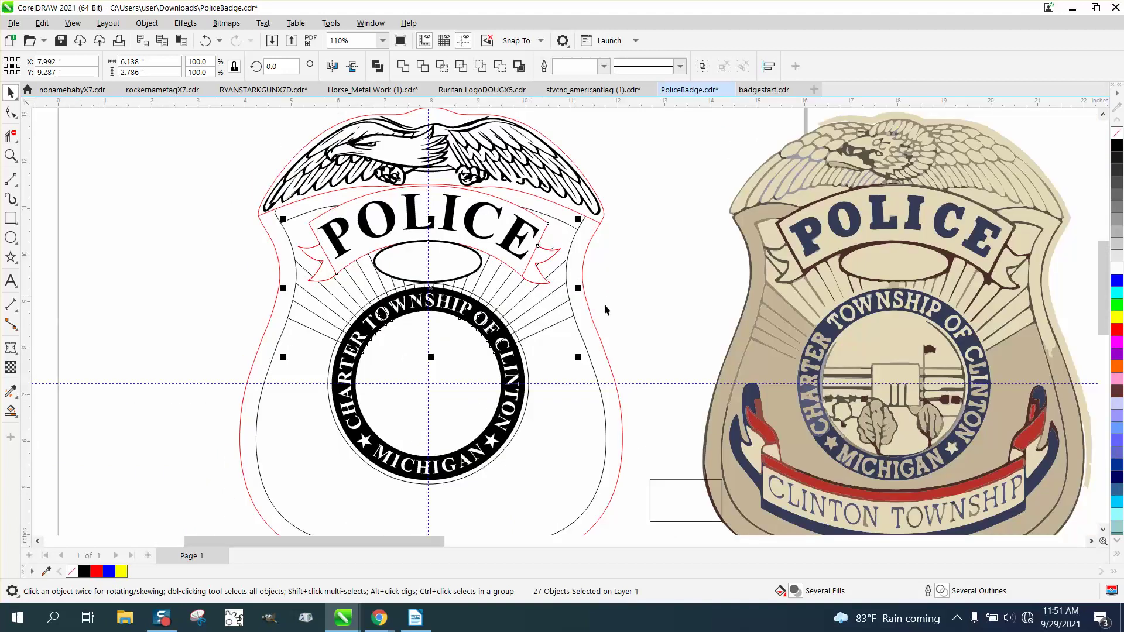
{"action": "key", "text": "Left"}
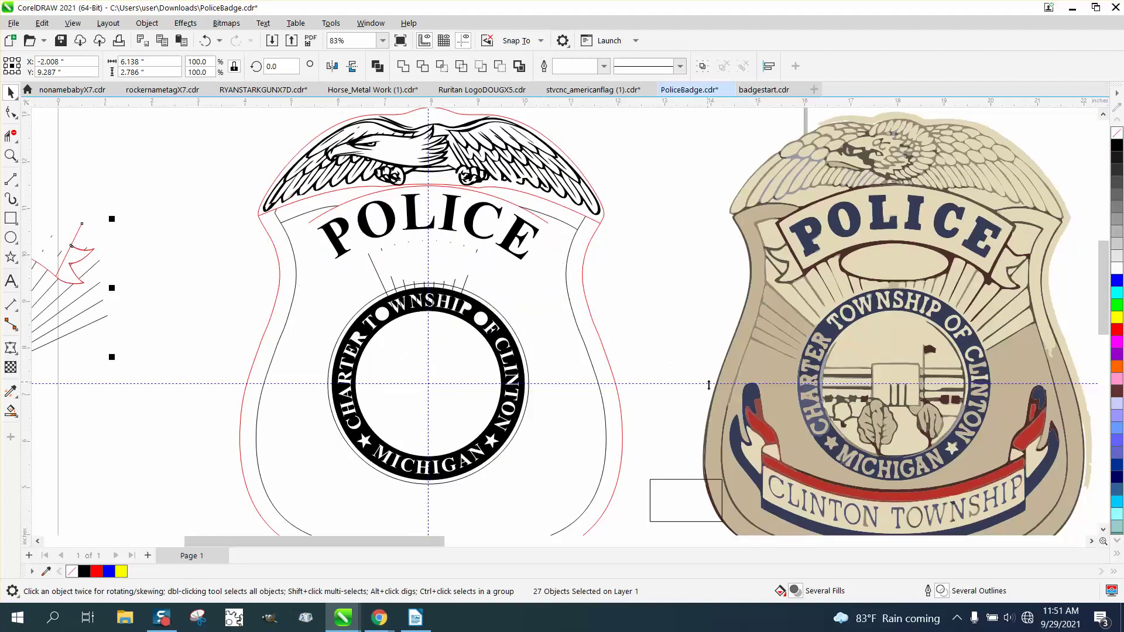
{"action": "scroll", "coordinate": [706, 388], "scroll_direction": "down", "scroll_amount": 2}
{"action": "scroll", "coordinate": [303, 332], "scroll_direction": "down", "scroll_amount": 1}
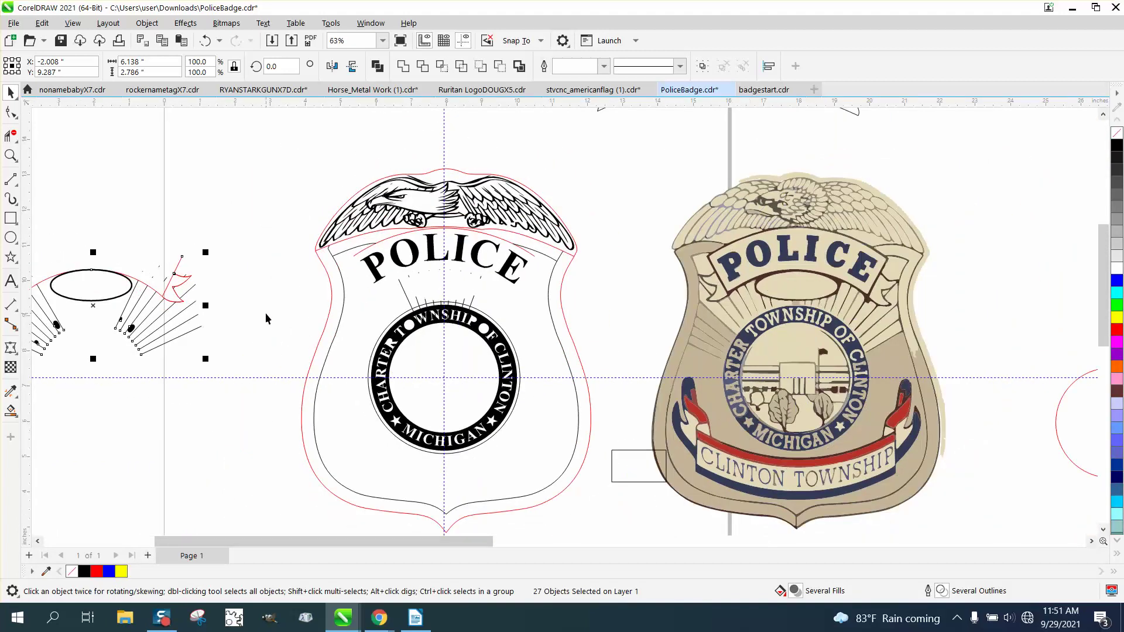
{"action": "left_click", "coordinate": [205, 45]}
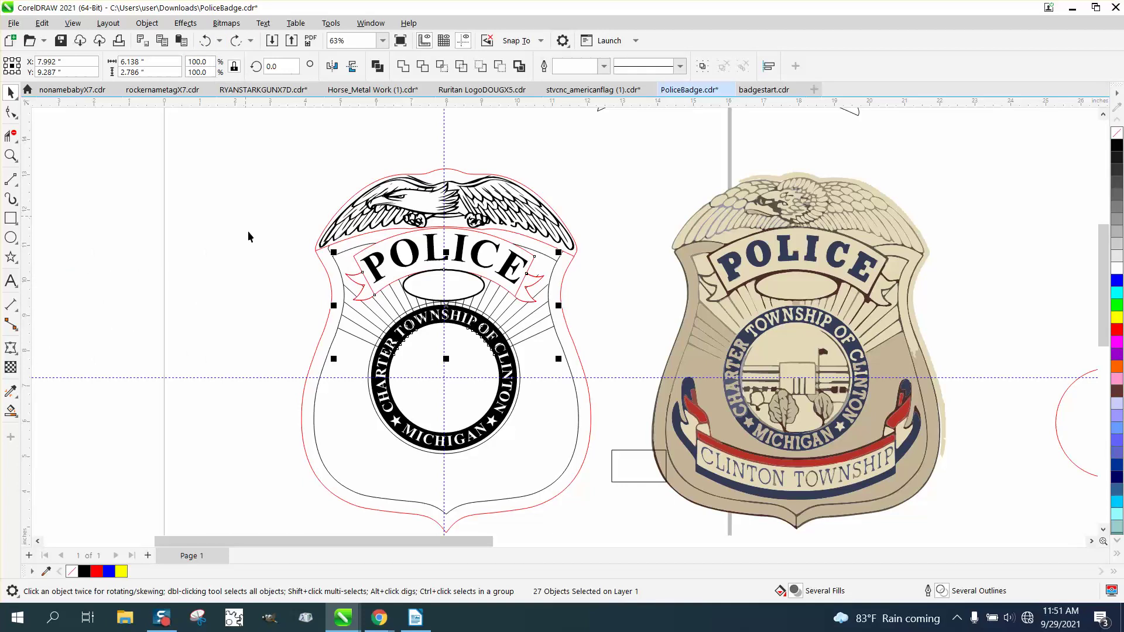
Step: Select the whole line-drawn badge and place a duplicate of it 10 in to the left
{"action": "left_click", "coordinate": [247, 252]}
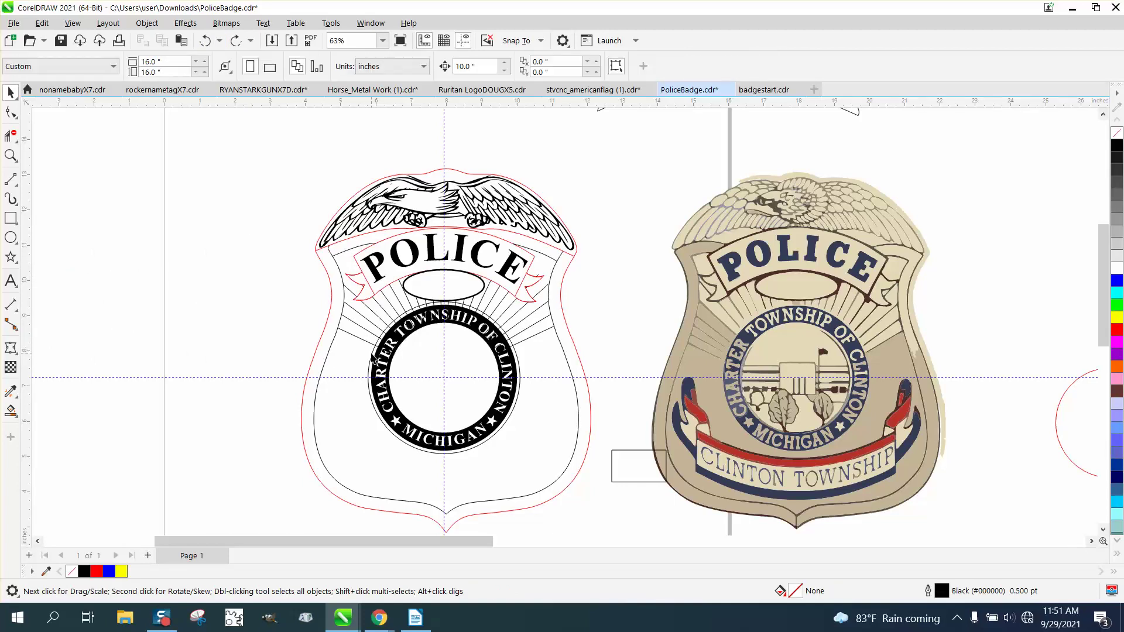
{"action": "scroll", "coordinate": [306, 232], "scroll_direction": "down", "scroll_amount": 2}
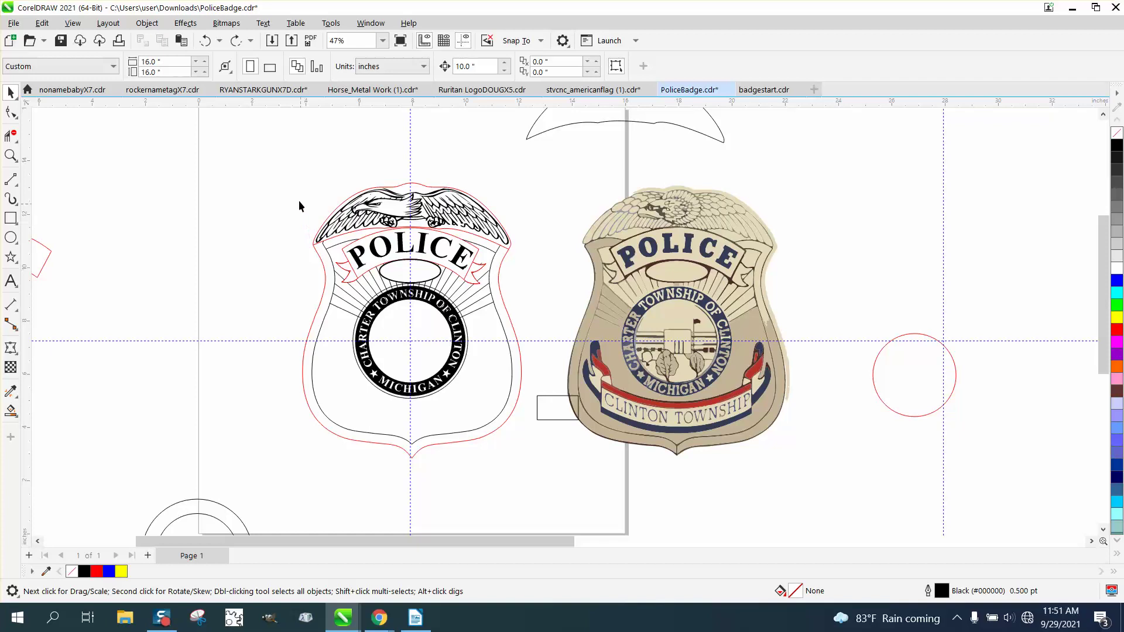
{"action": "left_click_drag", "start_coordinate": [264, 164], "coordinate": [537, 467]}
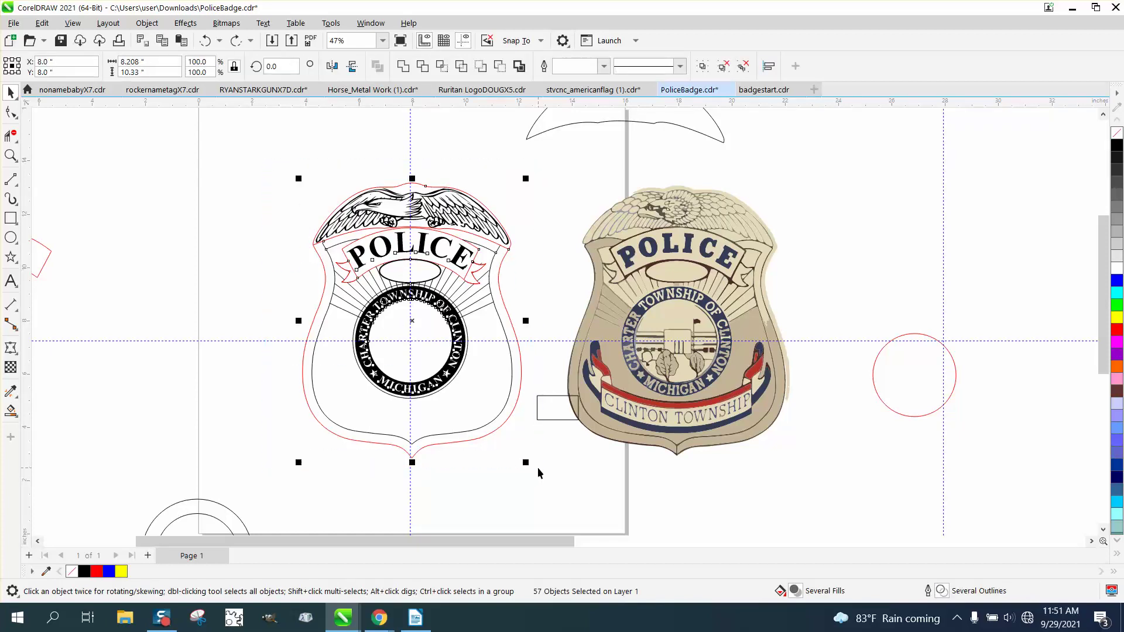
{"action": "key", "text": "ctrl+d"}
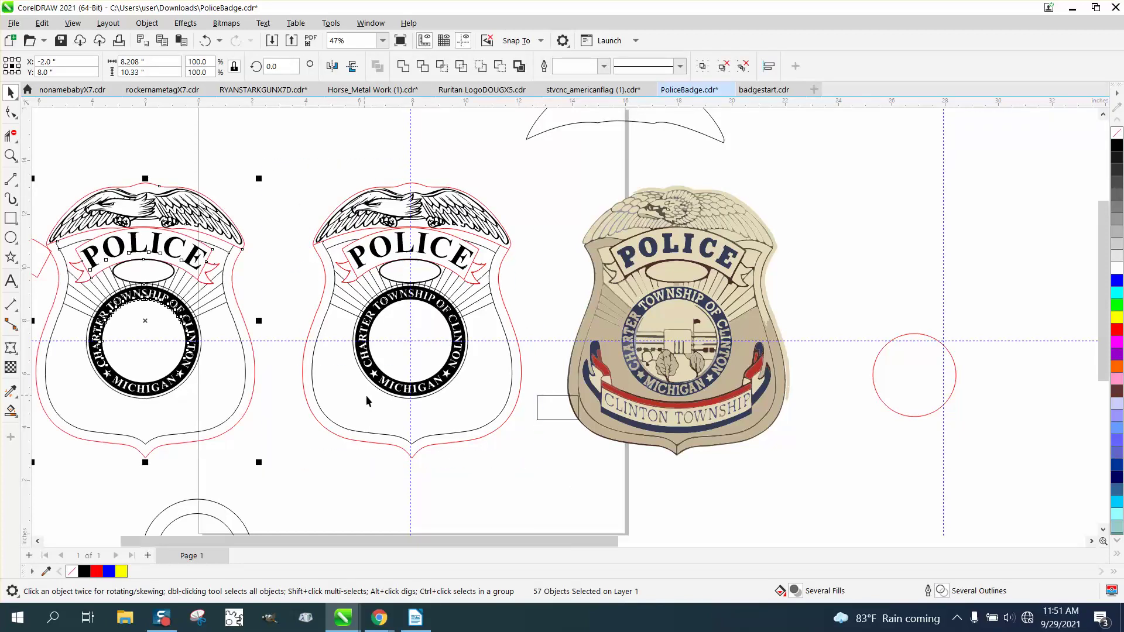
Step: Delete the spare red arched banner shape beside the badge copy
{"action": "scroll", "coordinate": [383, 425], "scroll_direction": "down", "scroll_amount": 1}
{"action": "left_click", "coordinate": [63, 275]}
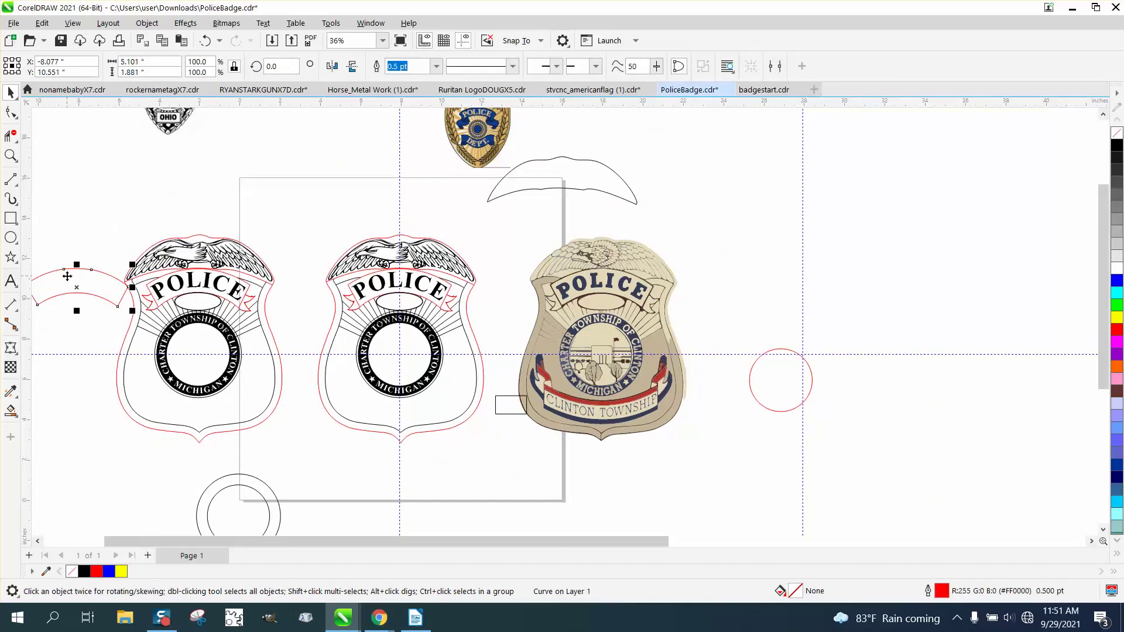
{"action": "key", "text": "Delete"}
Step: Move the copy's POLICE text, the banner's left edge and upper curve, and the two short arcs under the eagle 10 in left
{"action": "left_click", "coordinate": [11, 155]}
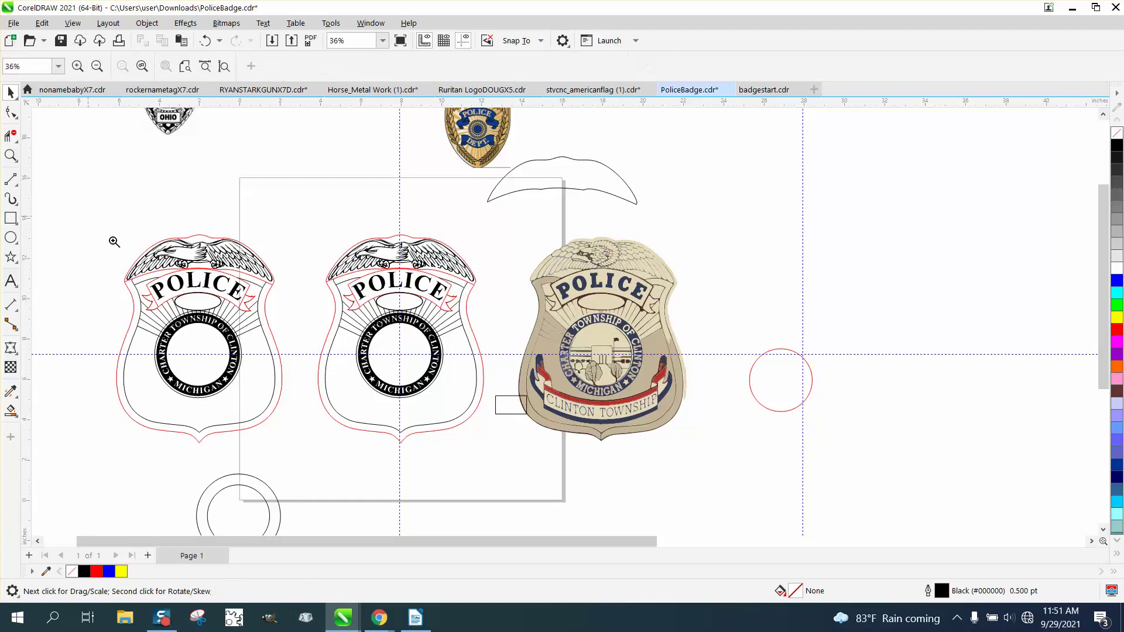
{"action": "left_click_drag", "start_coordinate": [114, 242], "coordinate": [369, 413]}
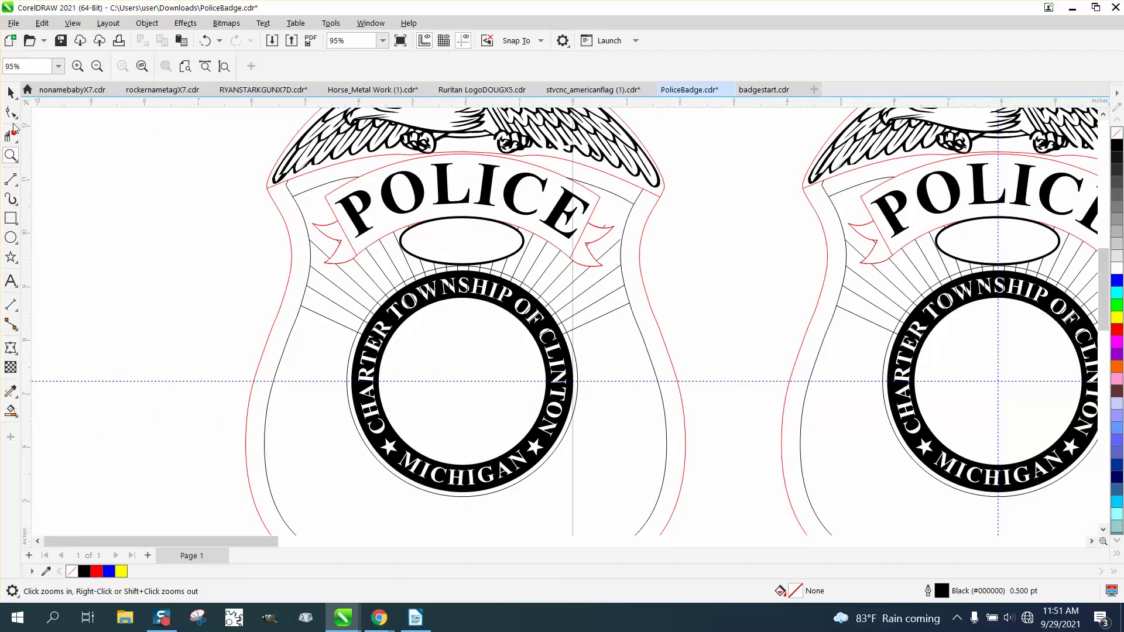
{"action": "left_click", "coordinate": [11, 92]}
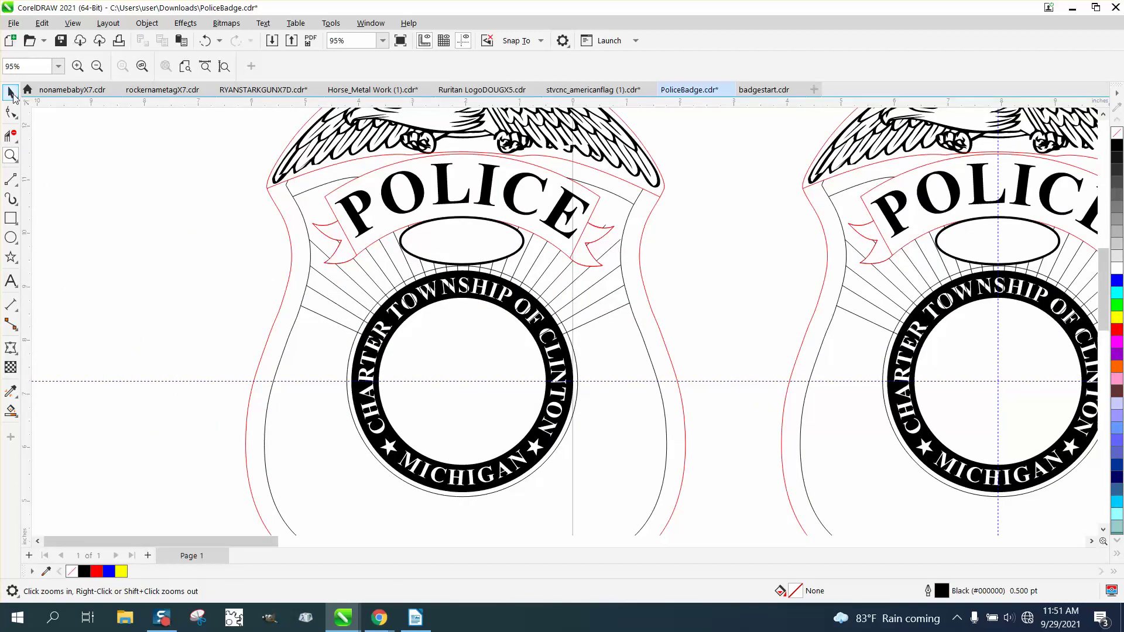
{"action": "left_click", "coordinate": [332, 214]}
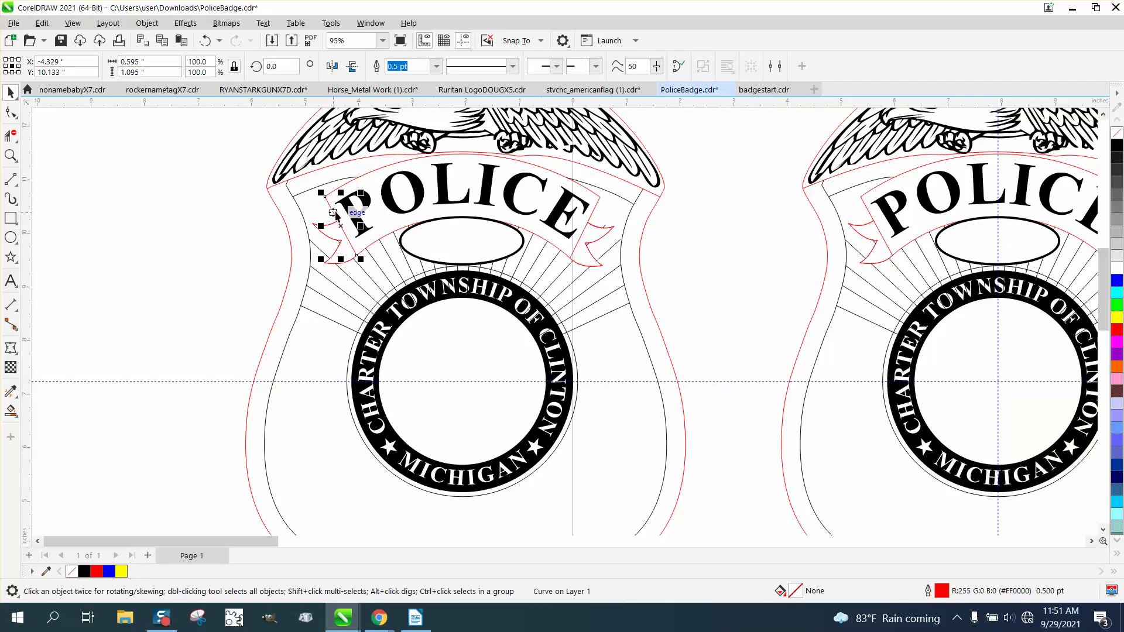
{"action": "left_click", "coordinate": [351, 214]}
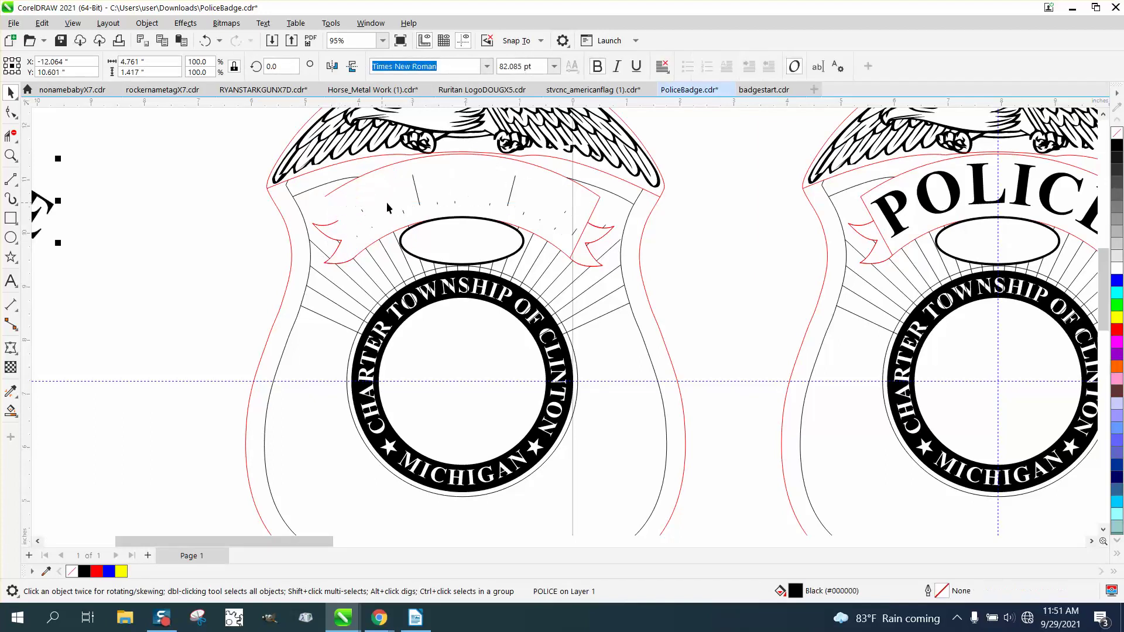
{"action": "left_click", "coordinate": [429, 198]}
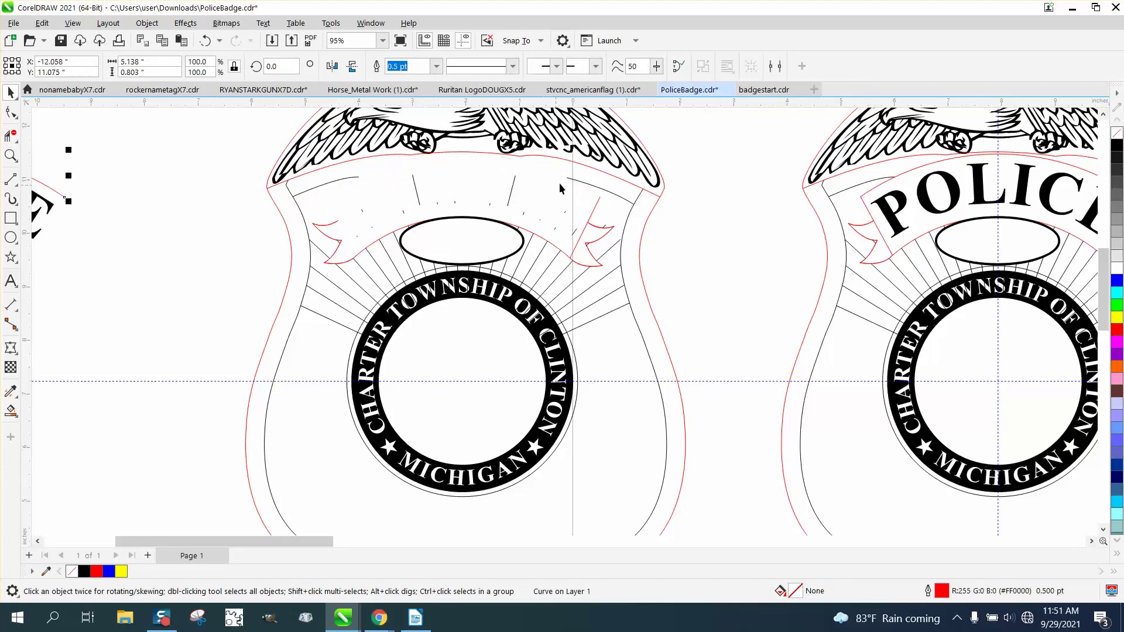
{"action": "left_click", "coordinate": [580, 175]}
{"action": "left_click", "coordinate": [351, 179]}
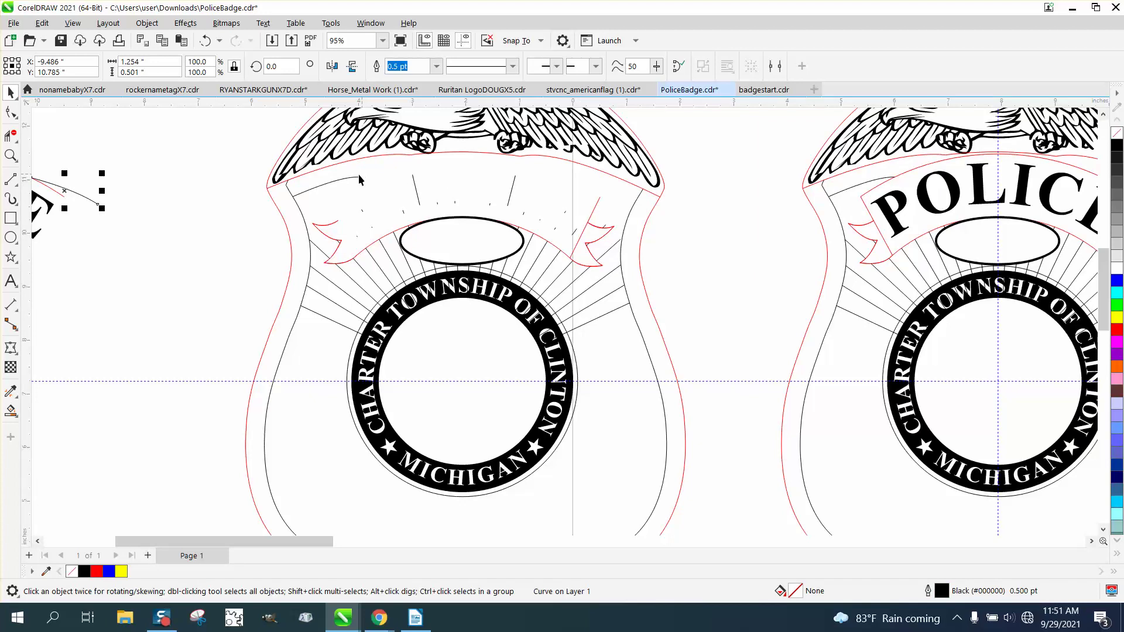
{"action": "key", "text": "Left"}
Step: Move the copy's left ribbon tail, lower banner curve and ellipse 10 in left, off the rays
{"action": "left_click", "coordinate": [331, 229]}
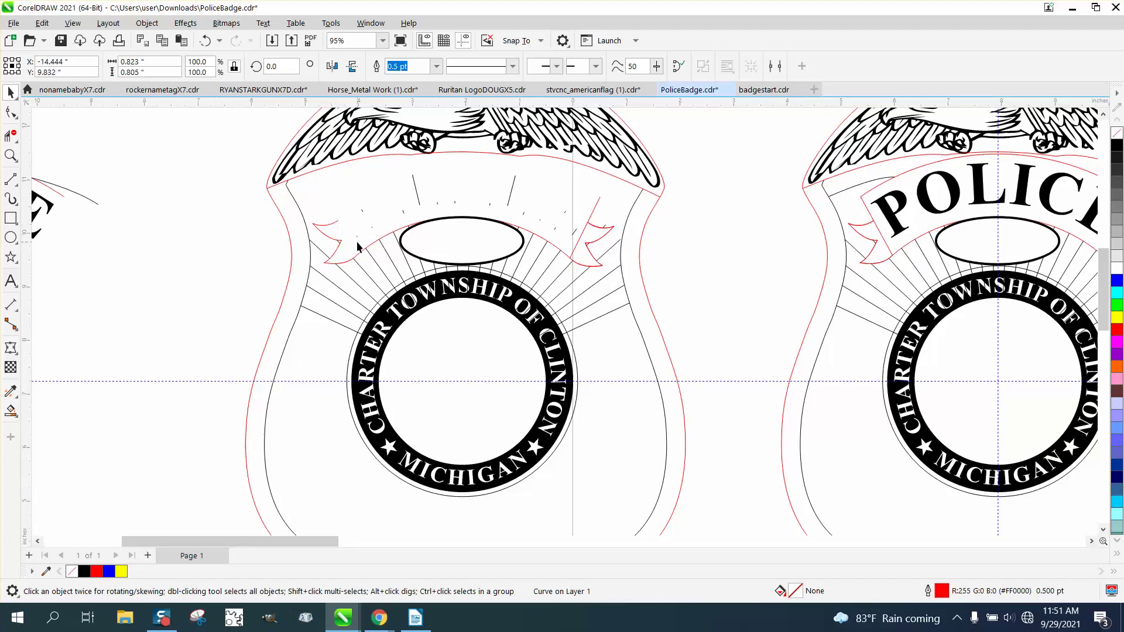
{"action": "key", "text": "Left"}
{"action": "left_click", "coordinate": [384, 242]}
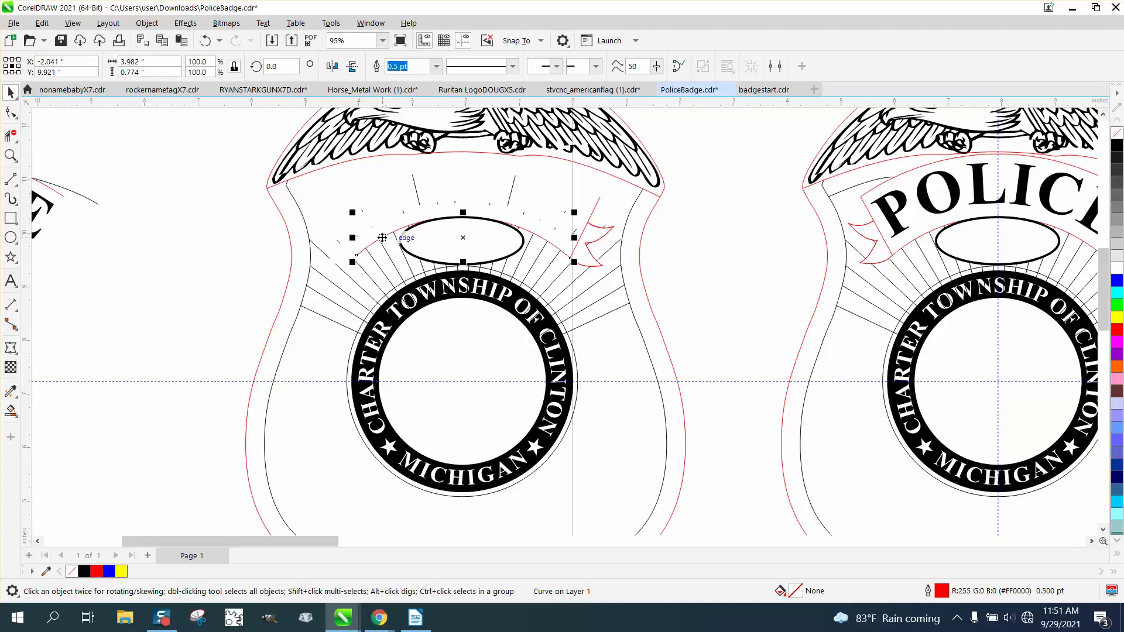
{"action": "left_click", "coordinate": [427, 243]}
{"action": "left_click", "coordinate": [471, 231]}
{"action": "key", "text": "Left"}
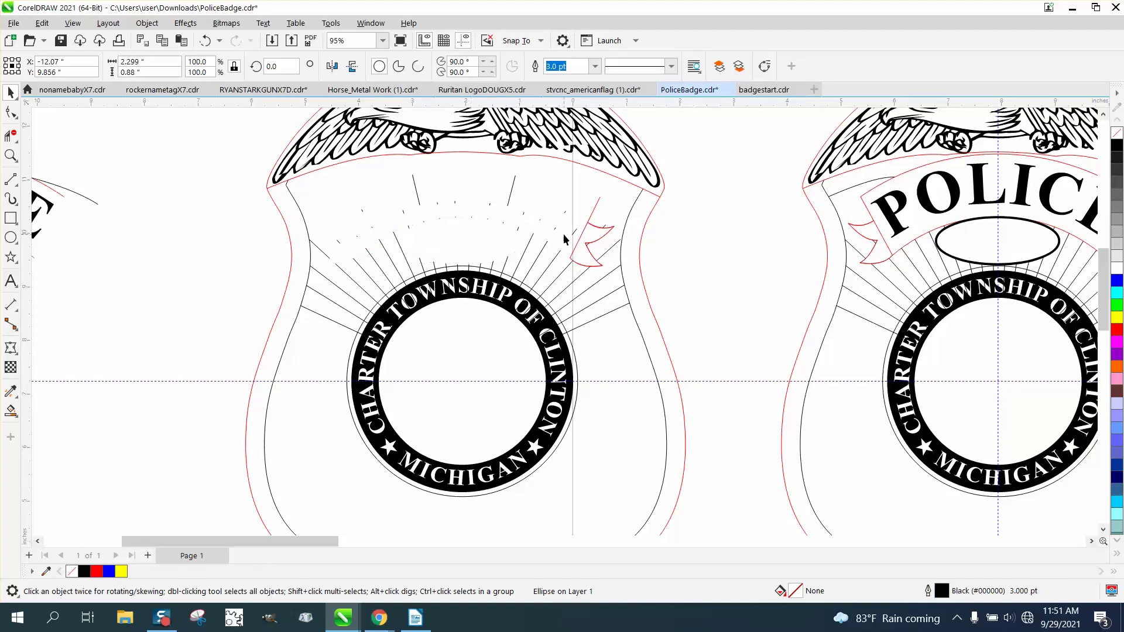
Step: Move the copy's right ribbon tail and the banner's right edge 10 in left
{"action": "left_click", "coordinate": [594, 234]}
{"action": "key", "text": "Left"}
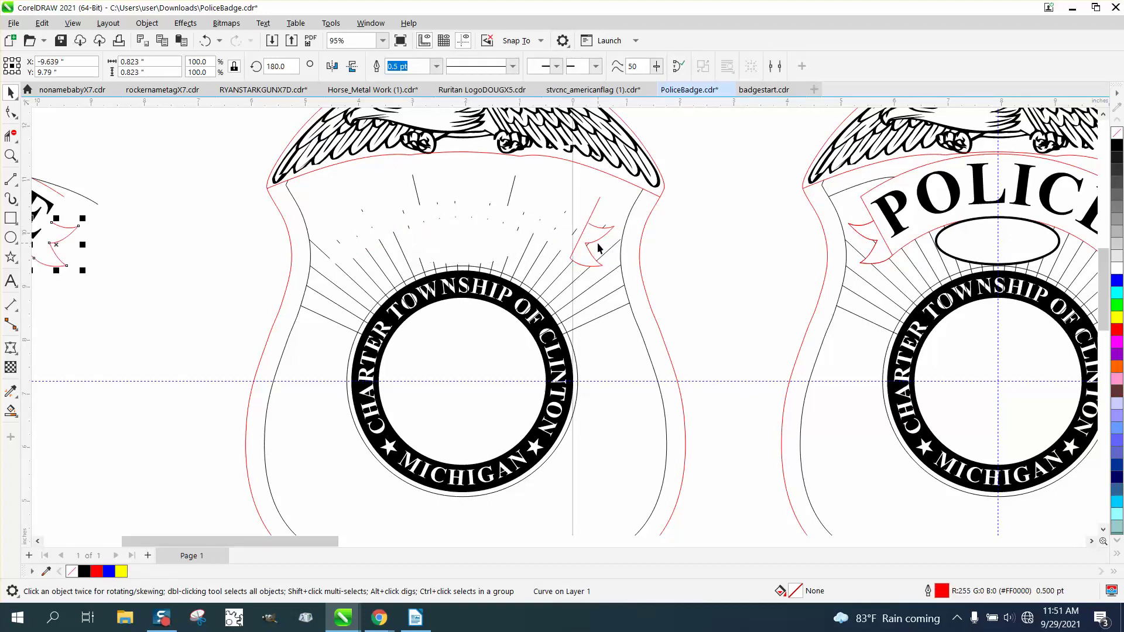
{"action": "left_click", "coordinate": [599, 244]}
{"action": "key", "text": "Left"}
{"action": "left_click", "coordinate": [587, 225]}
{"action": "key", "text": "Left"}
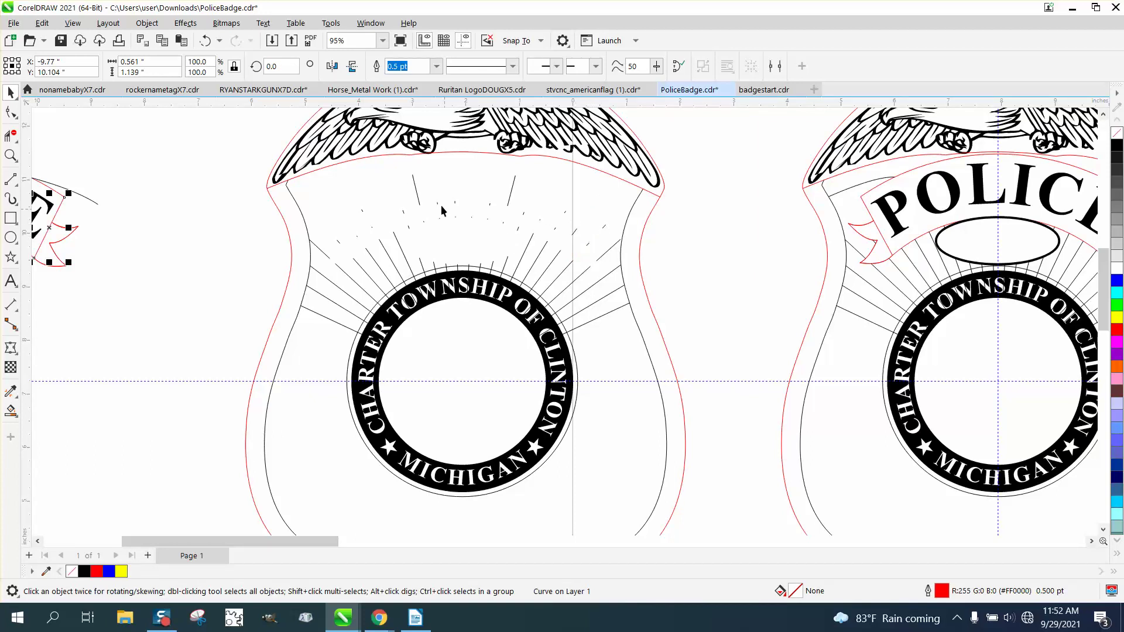
Step: Try to move one leftover ray line above the seal 10 in left, and undo the move
{"action": "scroll", "coordinate": [433, 225], "scroll_direction": "down", "scroll_amount": 1}
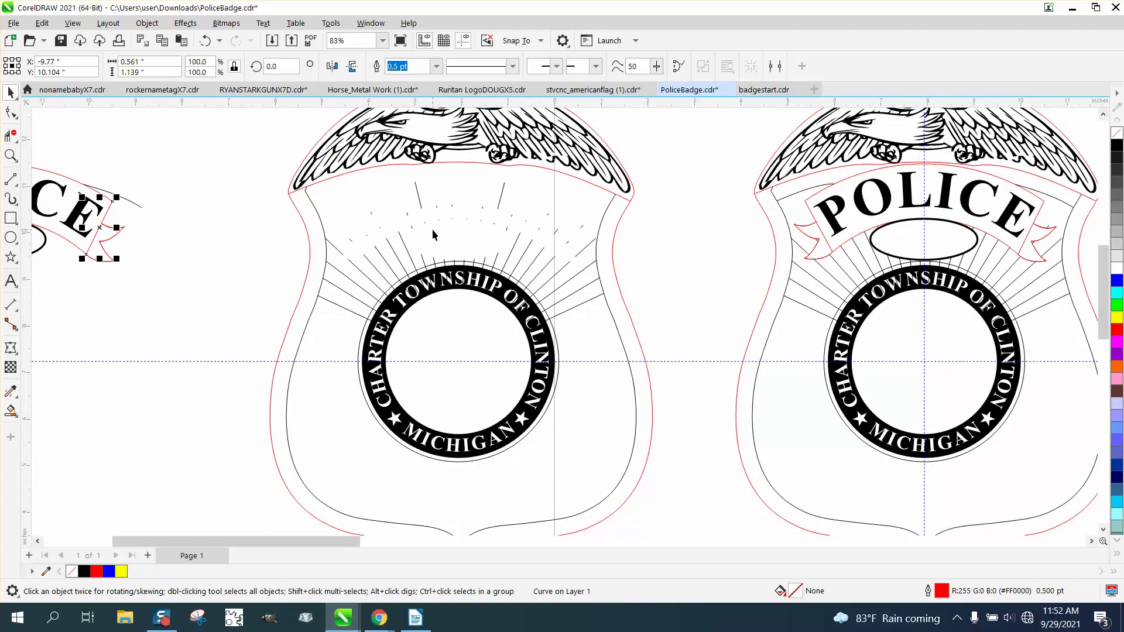
{"action": "left_click", "coordinate": [420, 206]}
{"action": "key", "text": "Left"}
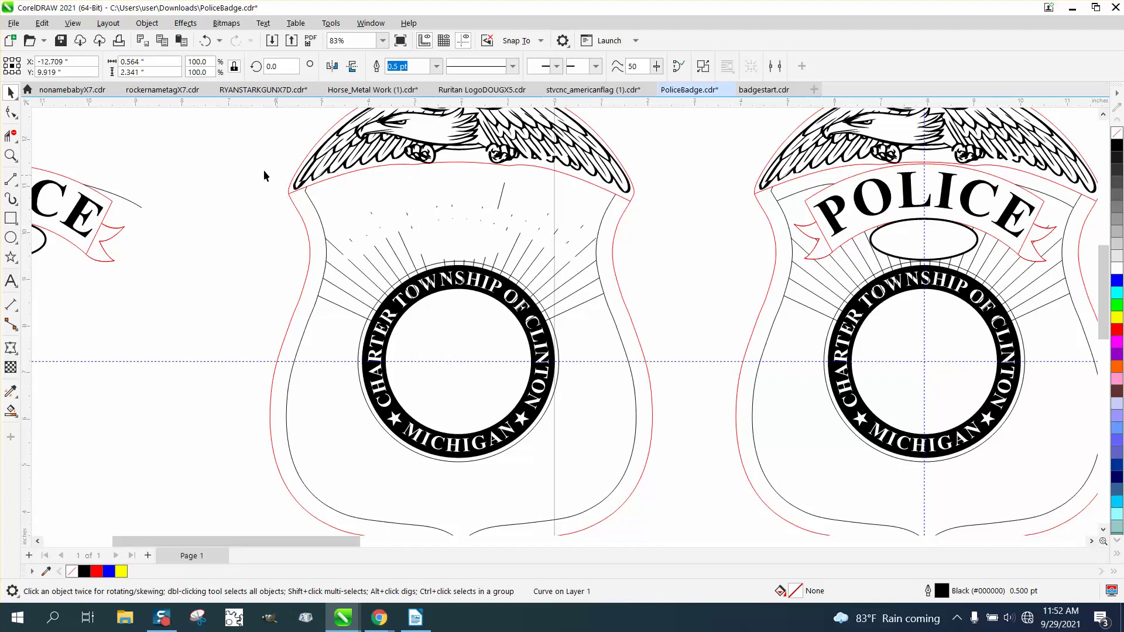
{"action": "key", "text": "ctrl+z"}
{"action": "left_click_drag", "start_coordinate": [266, 203], "coordinate": [657, 377]}
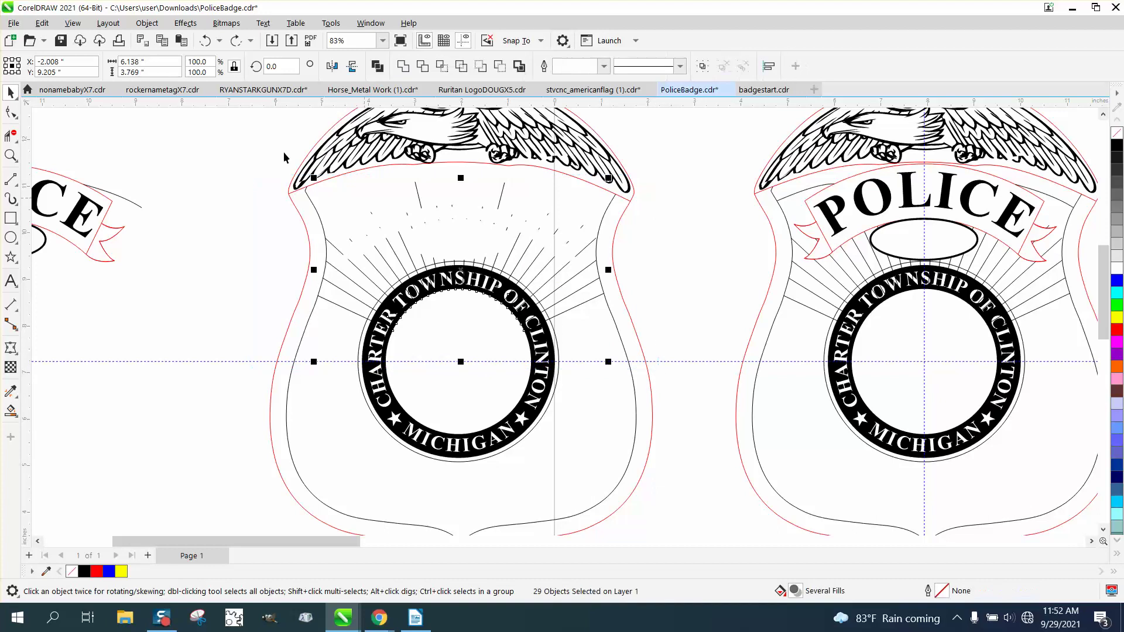
{"action": "left_click", "coordinate": [147, 26]}
{"action": "mouse_move", "coordinate": [173, 261]}
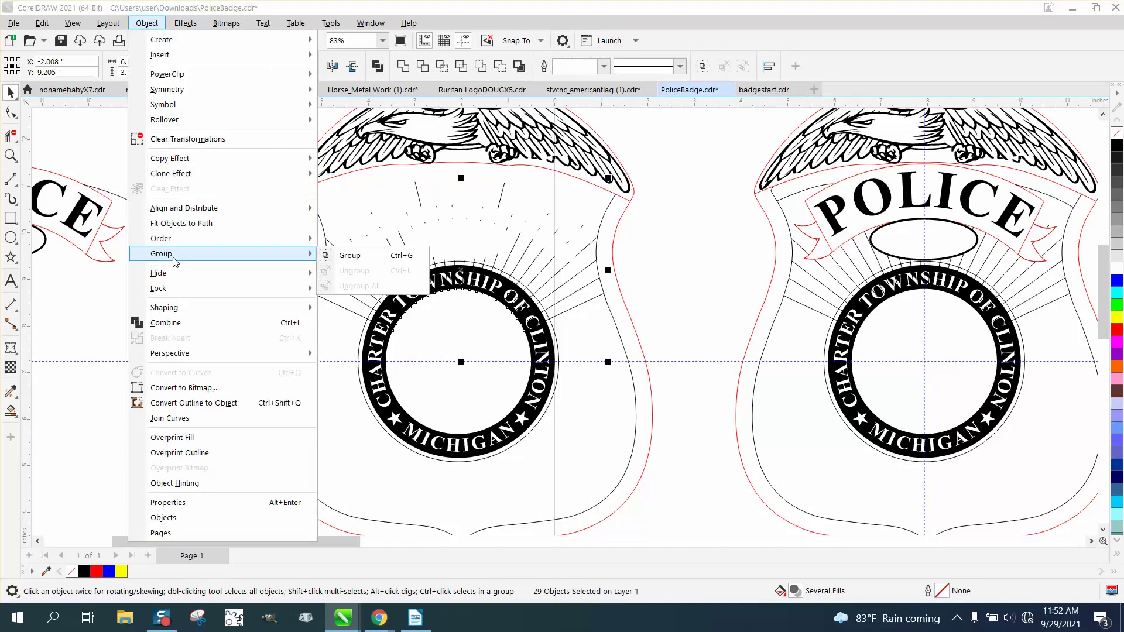
{"action": "mouse_move", "coordinate": [237, 157]}
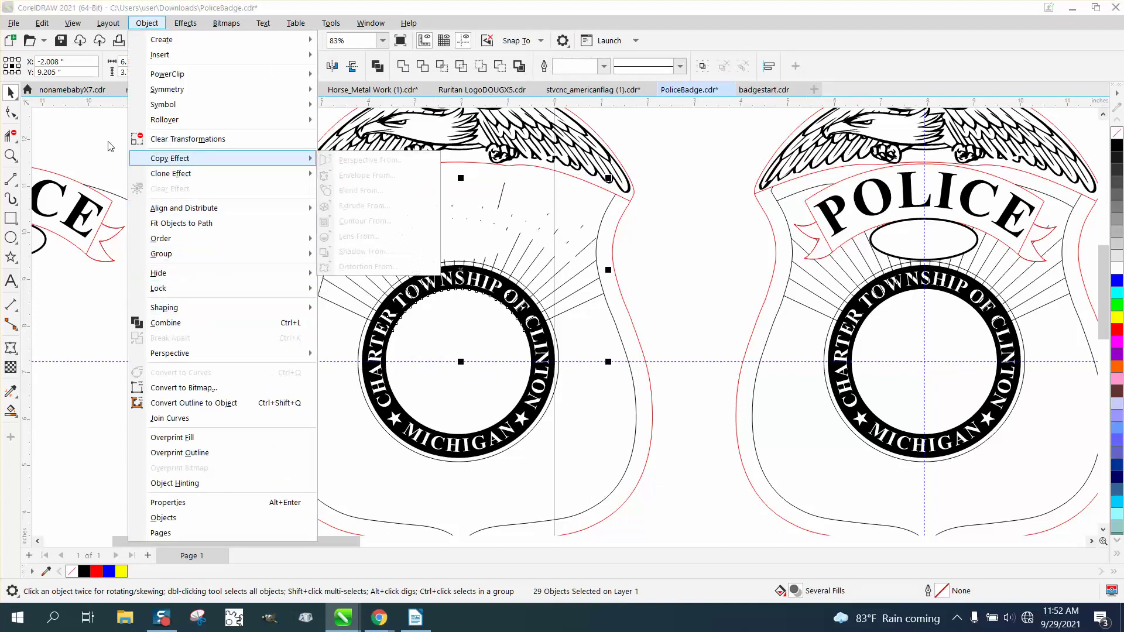
{"action": "left_click", "coordinate": [109, 147]}
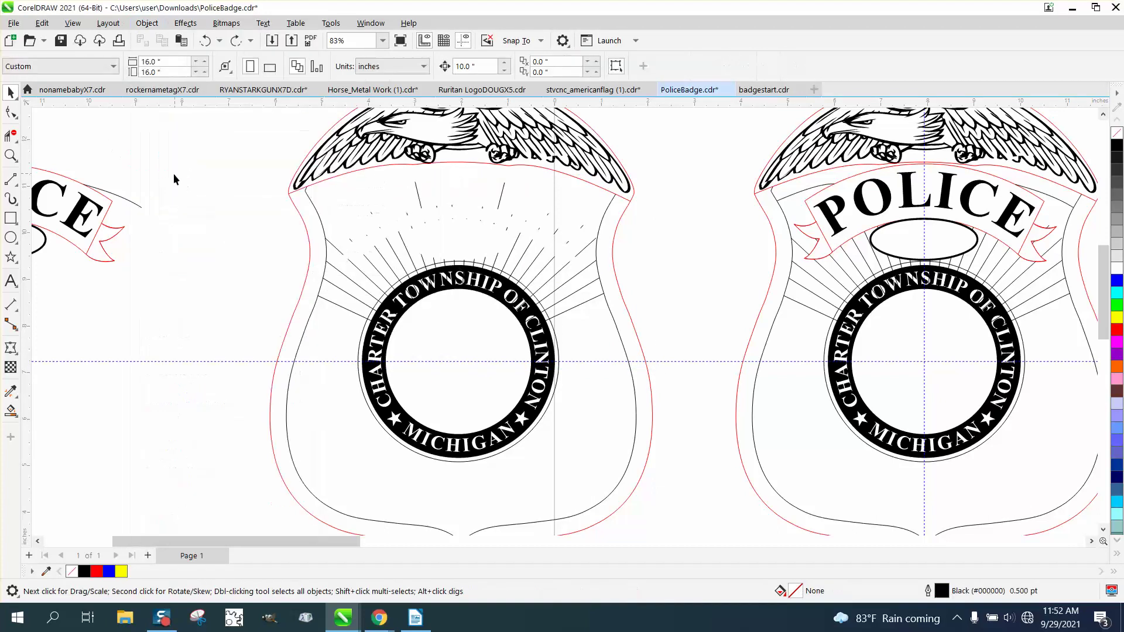
Step: Break apart the left stray ray curve above the copy's seal and delete its upper segment with Virtual Segment Delete
{"action": "left_click", "coordinate": [419, 205]}
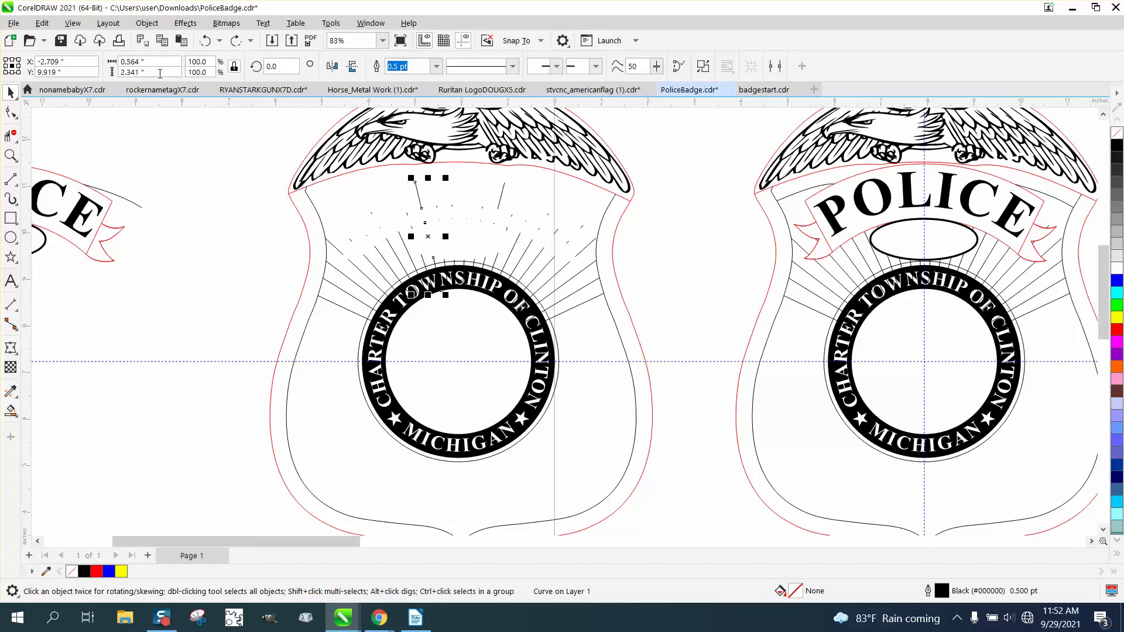
{"action": "left_click", "coordinate": [147, 23]}
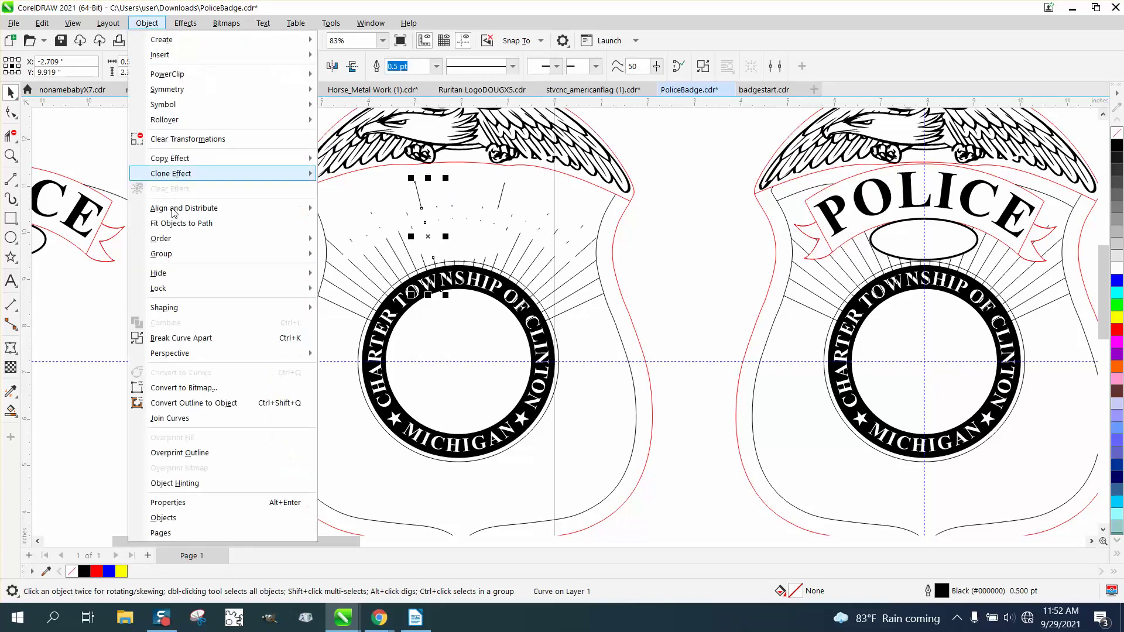
{"action": "left_click", "coordinate": [201, 339]}
{"action": "left_click", "coordinate": [11, 135]}
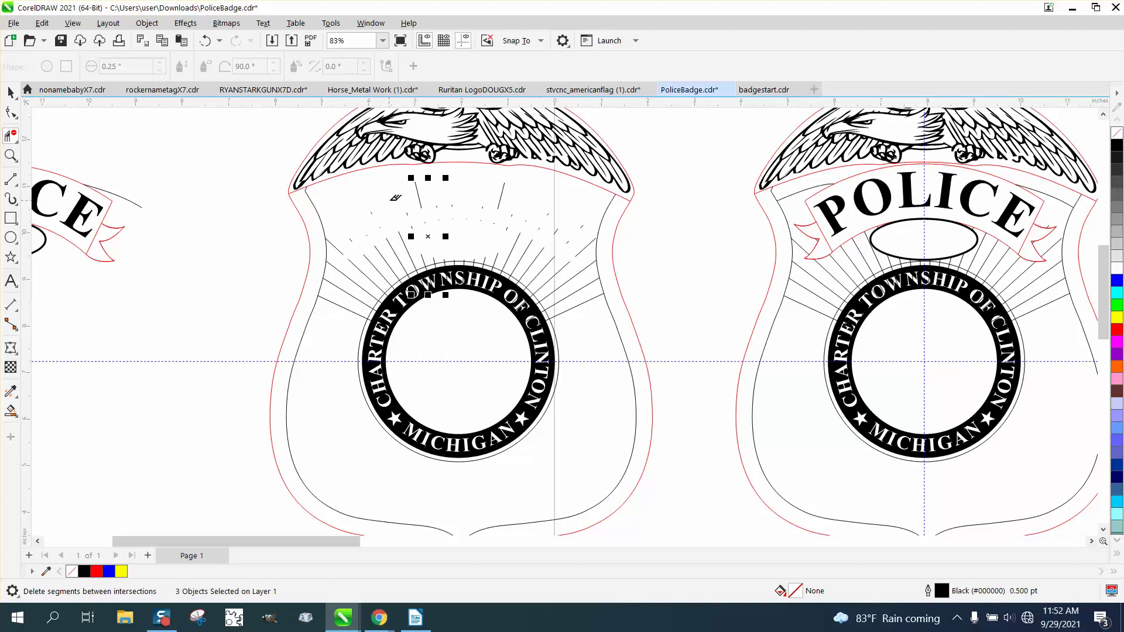
{"action": "left_click", "coordinate": [419, 196]}
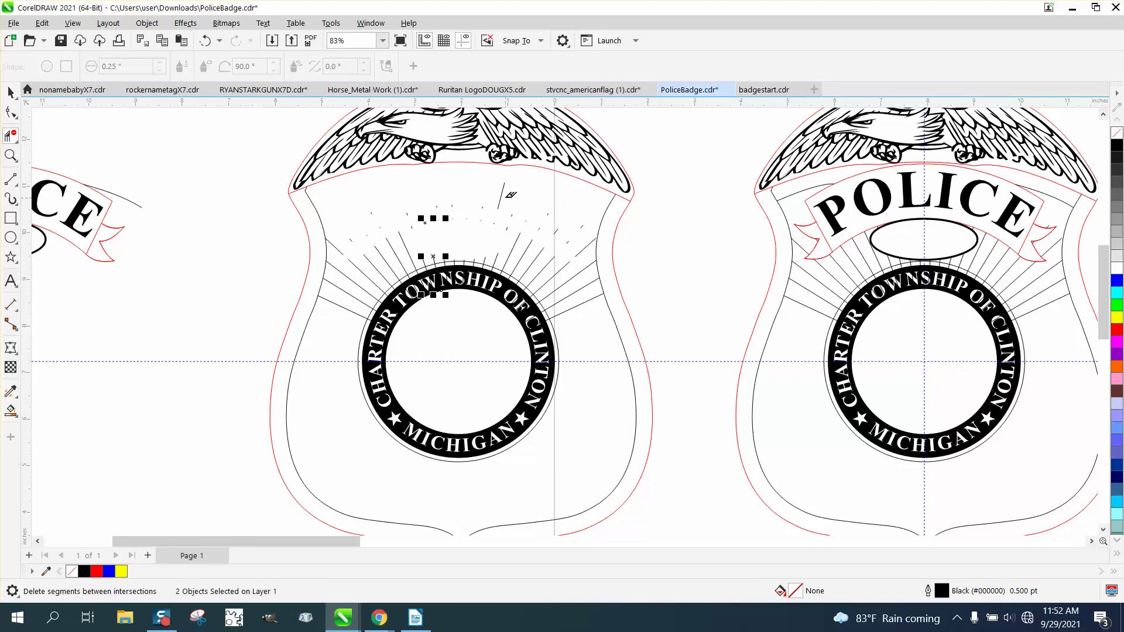
{"action": "left_click", "coordinate": [10, 92]}
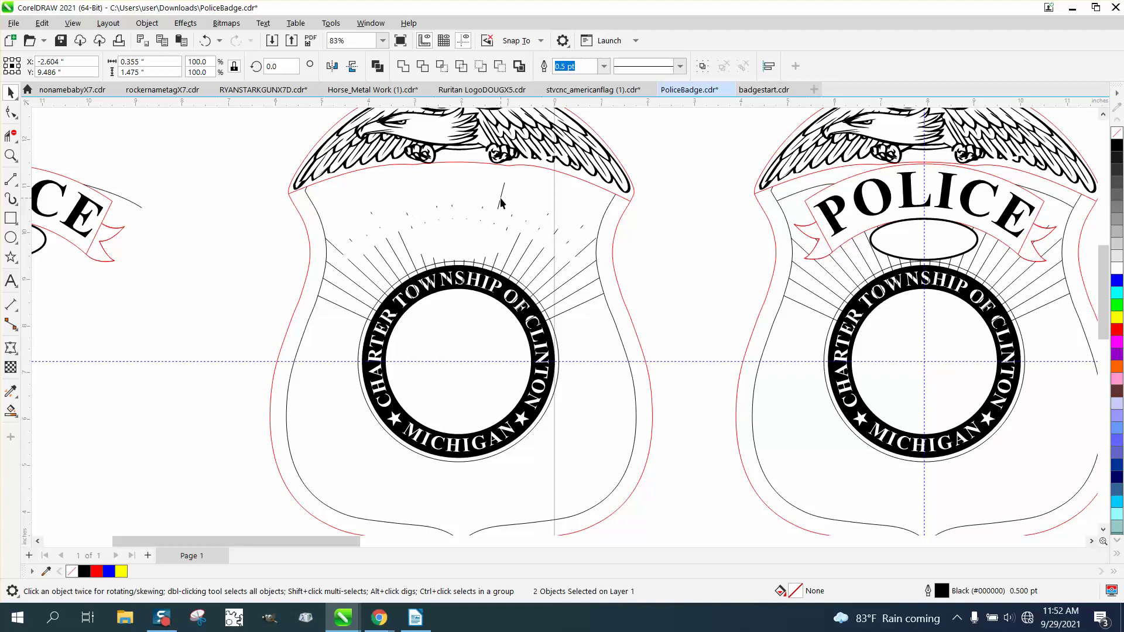
Step: Remove the upper segment of the right stray ray above the copy's seal with Virtual Segment Delete
{"action": "left_click", "coordinate": [503, 202]}
{"action": "left_click", "coordinate": [147, 23]}
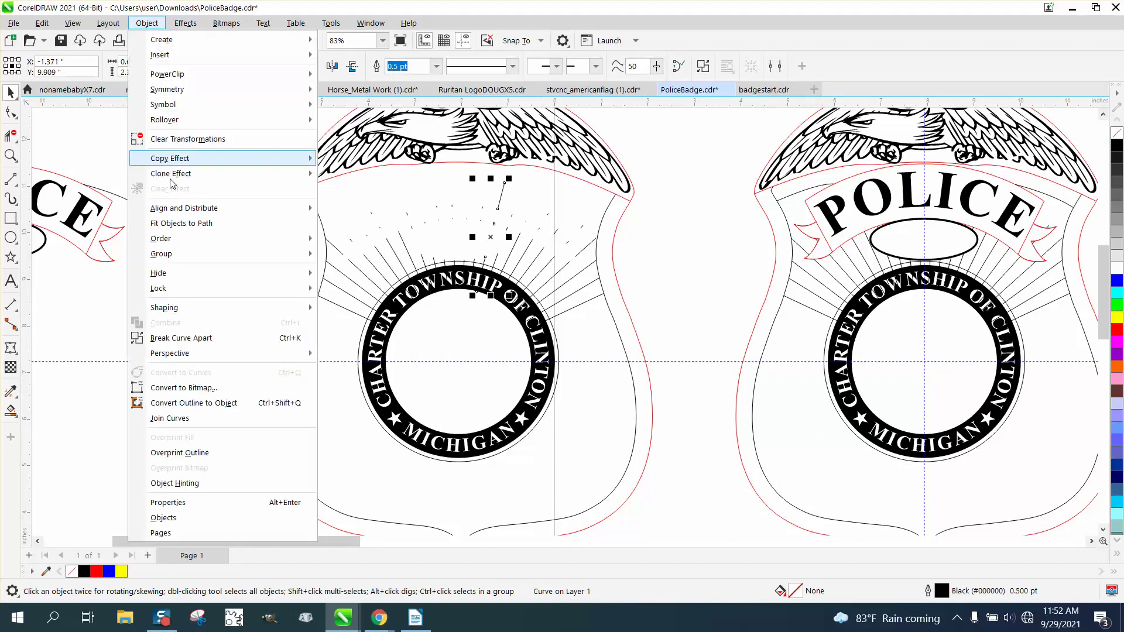
{"action": "key", "text": "Escape"}
{"action": "key", "text": "Escape"}
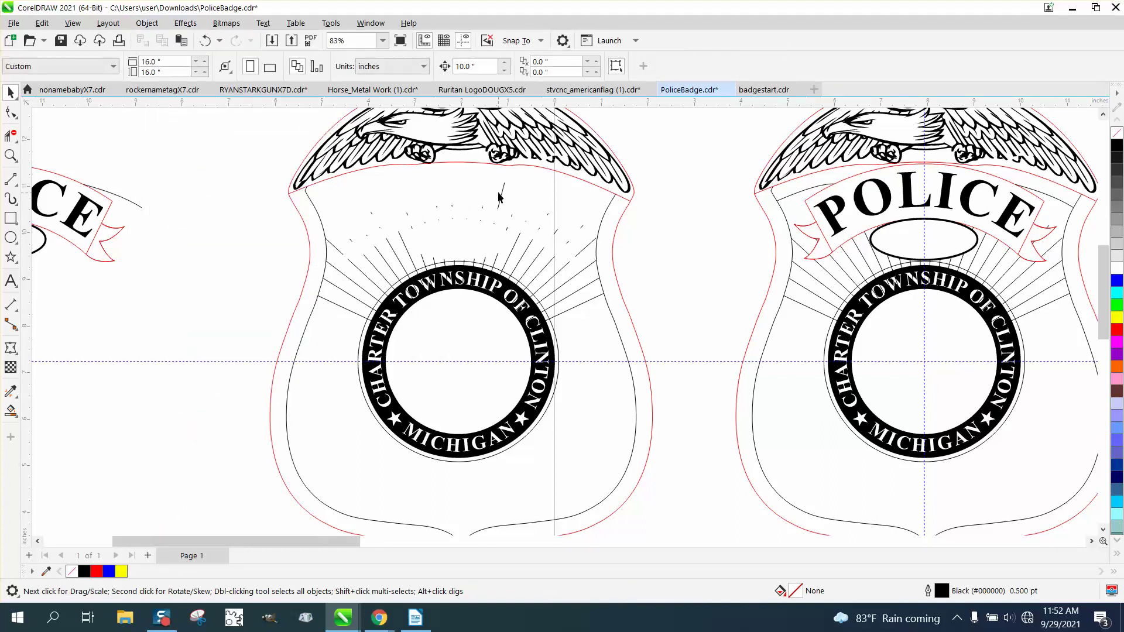
{"action": "left_click", "coordinate": [10, 136]}
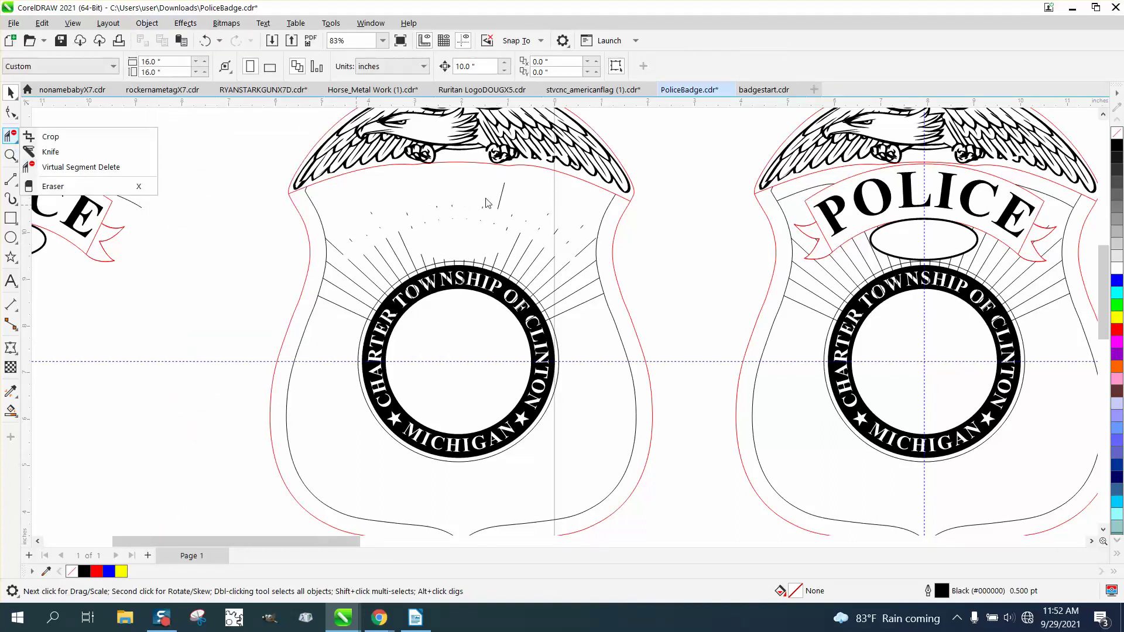
{"action": "left_click", "coordinate": [92, 169]}
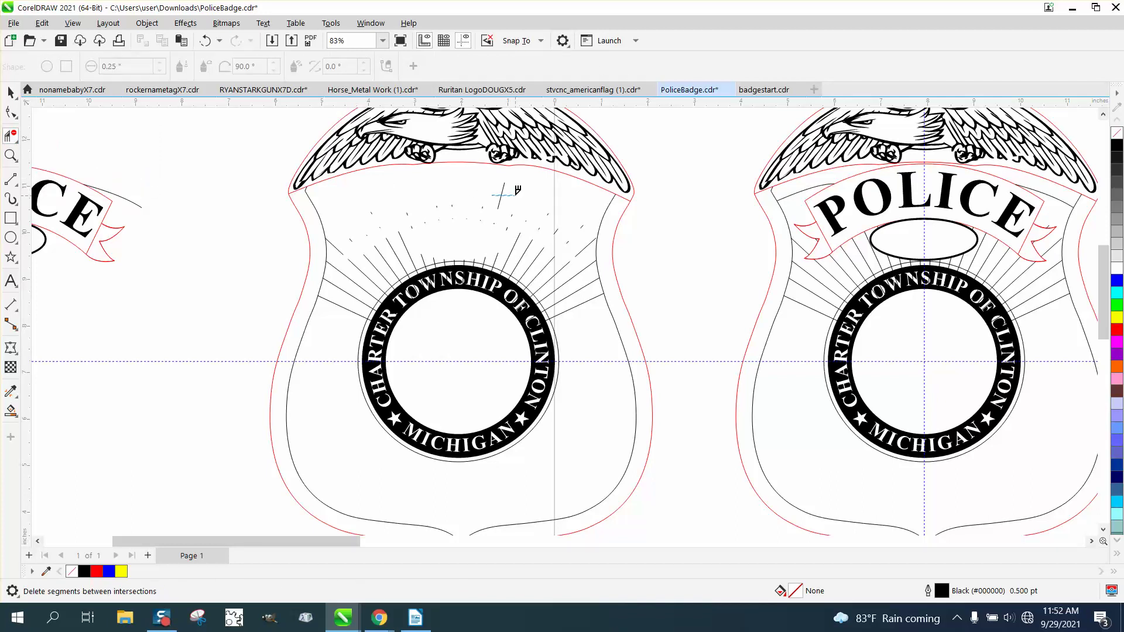
{"action": "left_click", "coordinate": [500, 197]}
{"action": "left_click", "coordinate": [11, 92]}
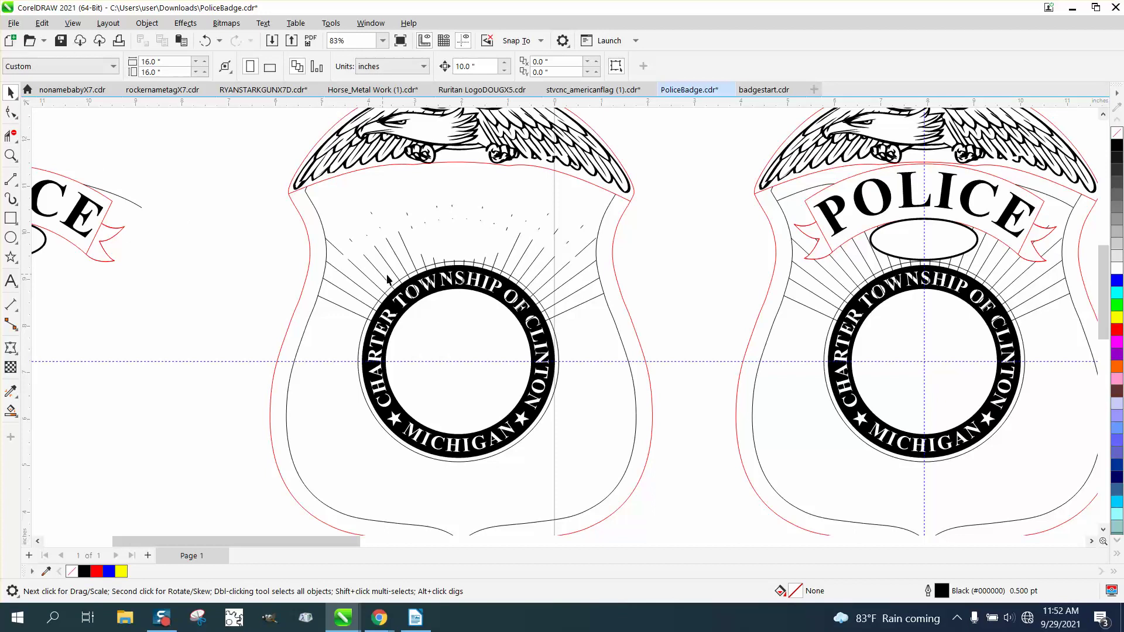
Step: Move the copy's lettered seal ring 10 in left and delete the black scraps among the ray ends inside the circle's upper part
{"action": "left_click", "coordinate": [397, 309]}
{"action": "key", "text": "Left"}
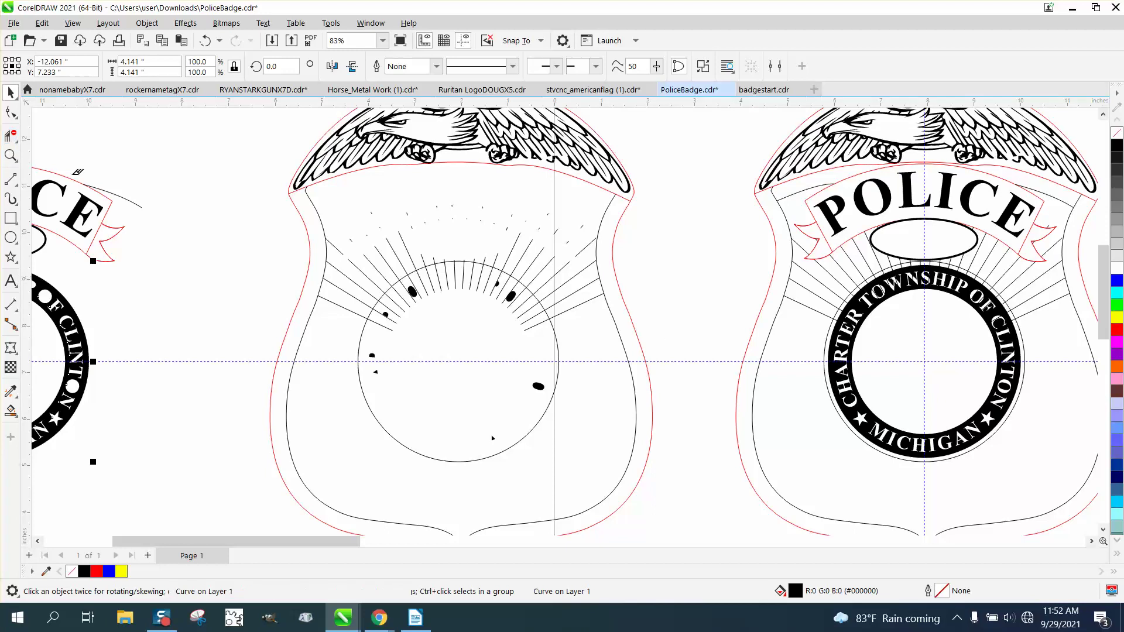
{"action": "left_click", "coordinate": [11, 136]}
{"action": "left_click", "coordinate": [412, 290]}
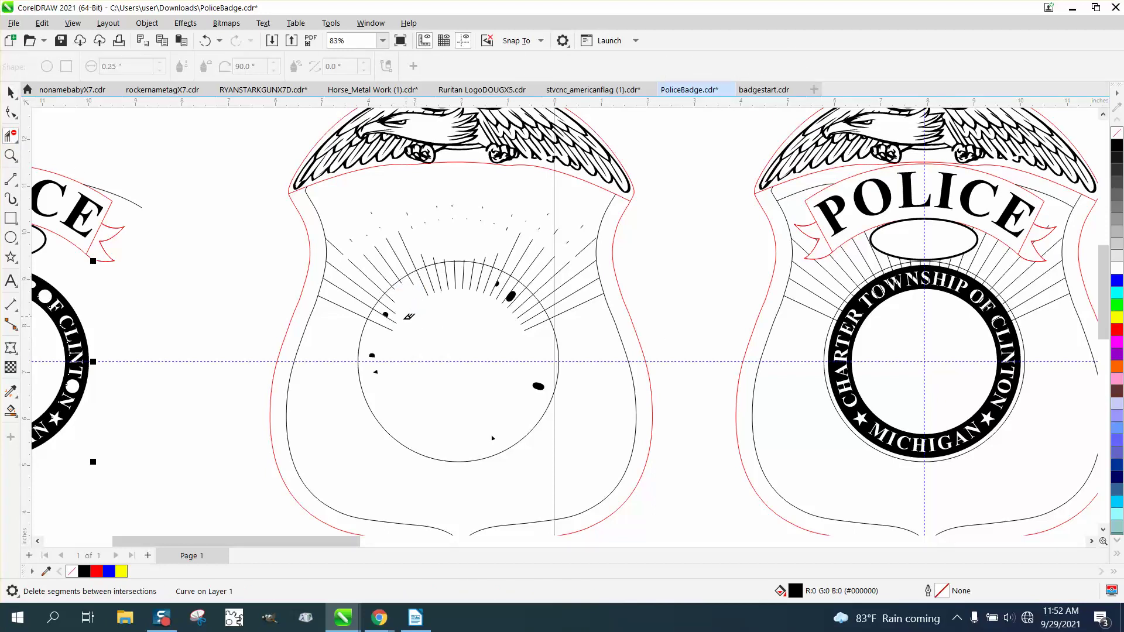
{"action": "left_click", "coordinate": [386, 316]}
{"action": "mouse_move", "coordinate": [449, 273]}
{"action": "left_mouse_down"}
{"action": "mouse_move", "coordinate": [494, 285]}
{"action": "mouse_move", "coordinate": [559, 330]}
{"action": "mouse_move", "coordinate": [543, 320]}
{"action": "left_mouse_up"}
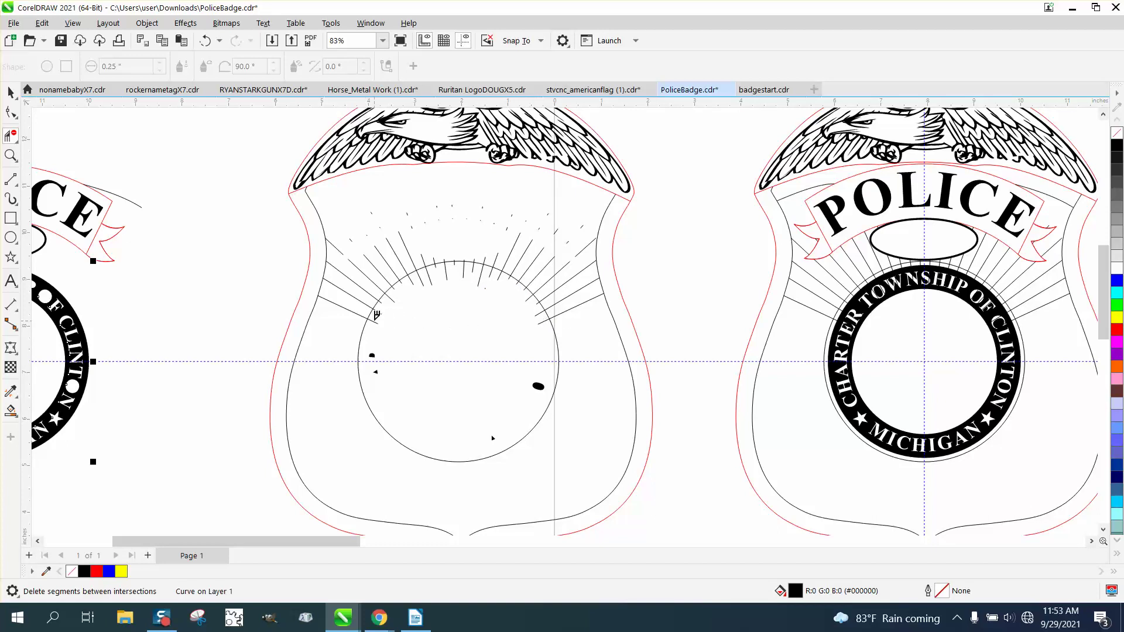
Step: Trim the lowest left ray at the copy's circle and delete the loose ray fragments inside the circle's upper part
{"action": "left_click", "coordinate": [375, 320]}
{"action": "key", "text": "z"}
{"action": "left_click", "coordinate": [396, 361]}
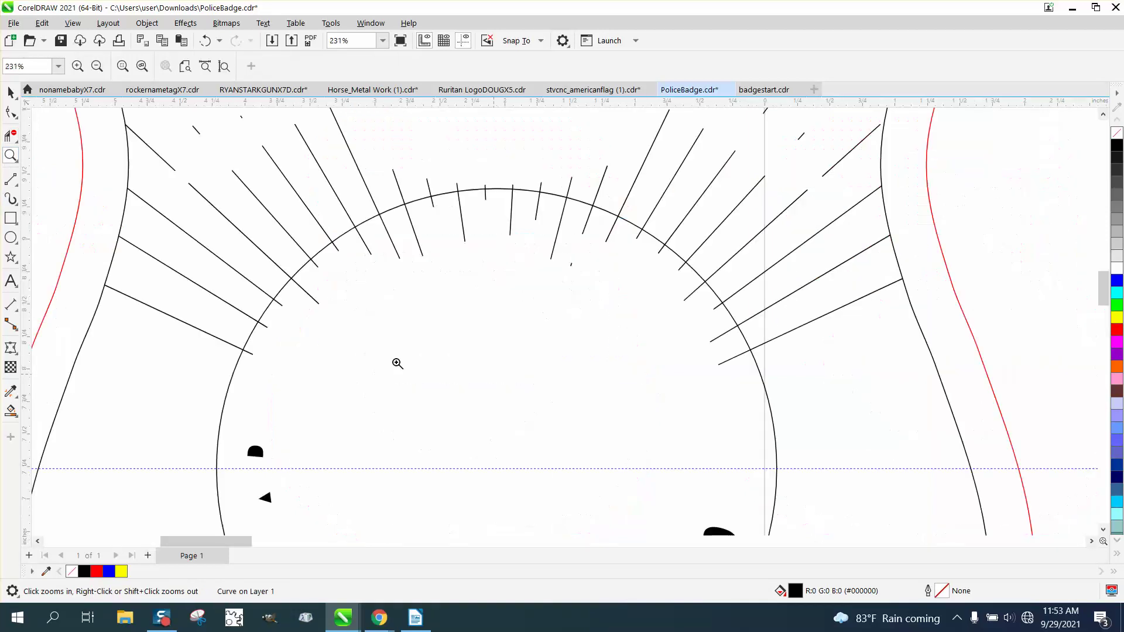
{"action": "left_click", "coordinate": [10, 136]}
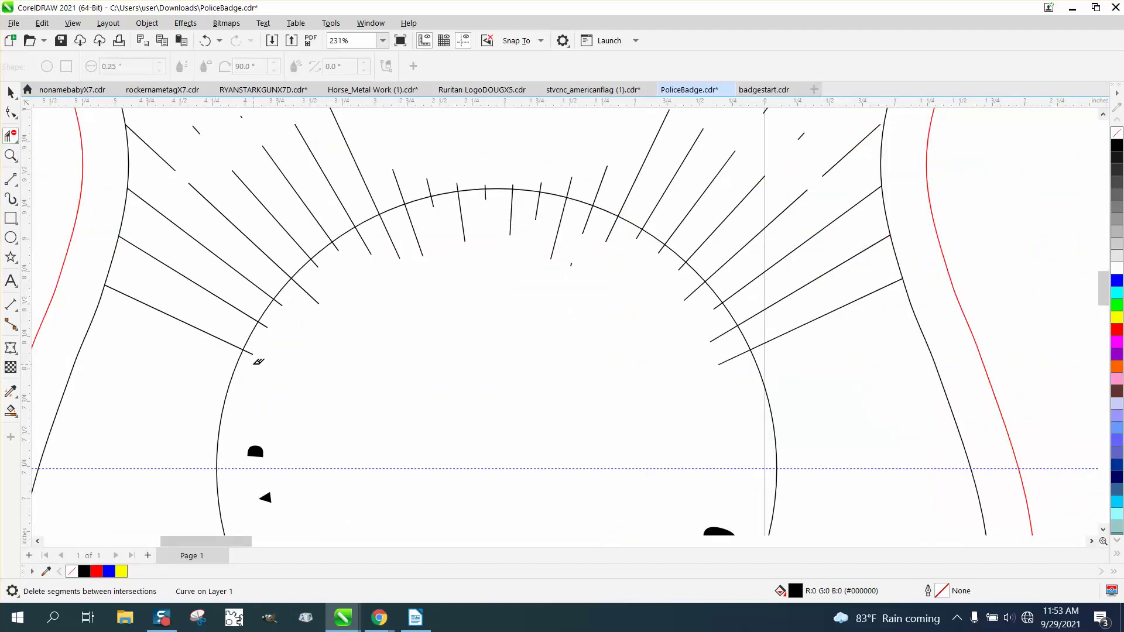
{"action": "mouse_move", "coordinate": [250, 361]}
{"action": "left_mouse_down"}
{"action": "mouse_move", "coordinate": [271, 322]}
{"action": "mouse_move", "coordinate": [361, 250]}
{"action": "mouse_move", "coordinate": [494, 240]}
{"action": "mouse_move", "coordinate": [662, 293]}
{"action": "left_mouse_up"}
{"action": "left_click_drag", "start_coordinate": [305, 311], "coordinate": [332, 286]}
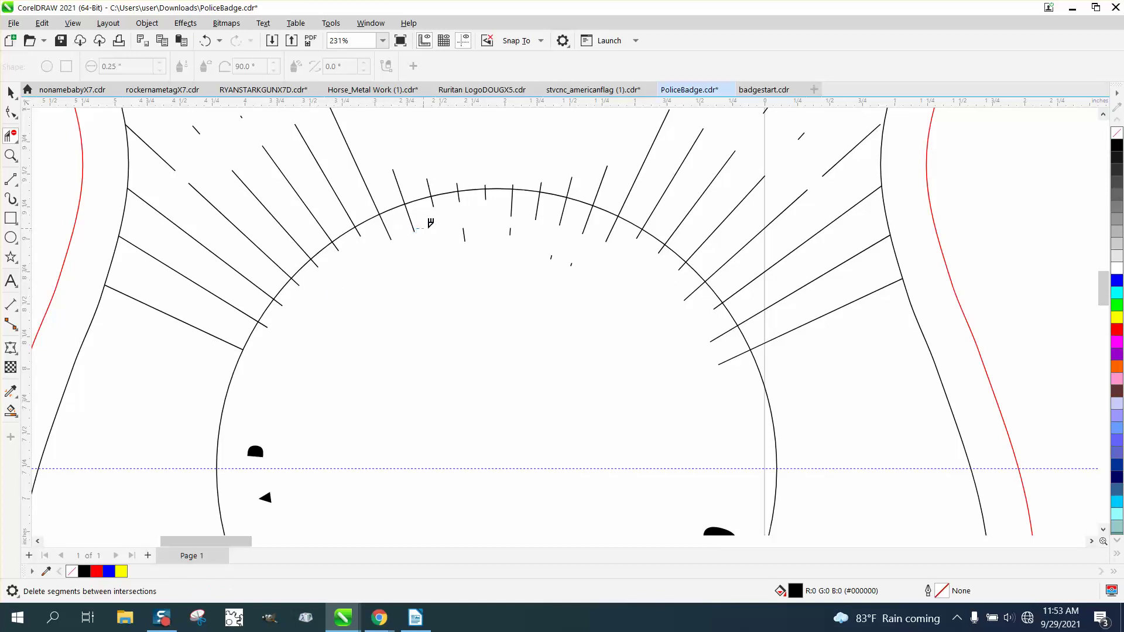
{"action": "left_click_drag", "start_coordinate": [416, 228], "coordinate": [561, 272]}
Step: Trim the ends of the lower right rays that reach inside the copy's circle
{"action": "left_click", "coordinate": [719, 337]}
{"action": "left_click", "coordinate": [734, 357]}
{"action": "left_click", "coordinate": [746, 346]}
{"action": "left_click", "coordinate": [721, 360]}
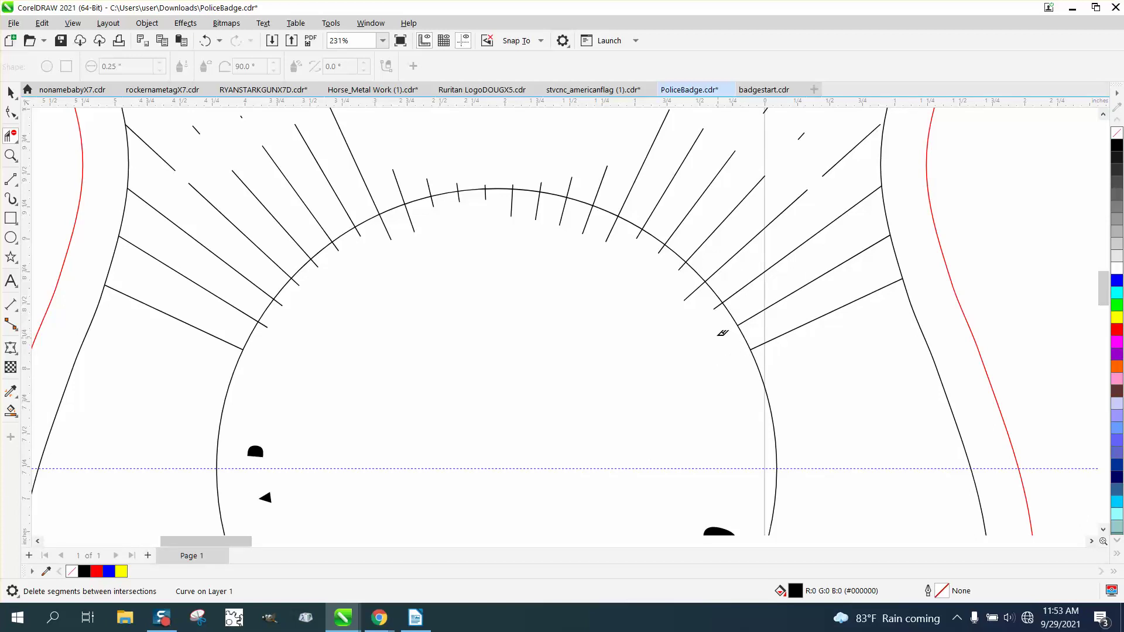
{"action": "left_click", "coordinate": [718, 305]}
{"action": "left_click", "coordinate": [690, 293]}
{"action": "left_click", "coordinate": [683, 264]}
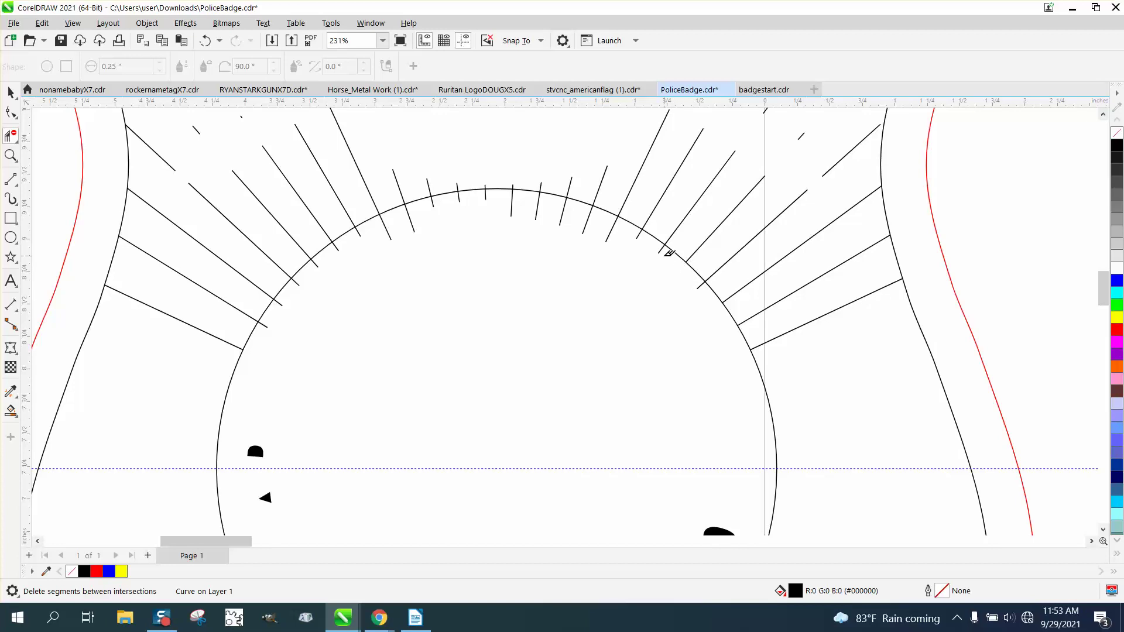
{"action": "left_click", "coordinate": [701, 284]}
Step: Trim the ends of the upper right and top rays that reach inside the copy's circle
{"action": "left_click_drag", "start_coordinate": [513, 208], "coordinate": [617, 238]}
{"action": "left_click", "coordinate": [615, 221]}
{"action": "left_click", "coordinate": [615, 220]}
{"action": "left_click", "coordinate": [640, 234]}
{"action": "left_click", "coordinate": [566, 203]}
{"action": "left_click", "coordinate": [539, 199]}
{"action": "left_click", "coordinate": [515, 196]}
{"action": "left_click", "coordinate": [485, 195]}
{"action": "left_click", "coordinate": [460, 196]}
{"action": "left_click", "coordinate": [433, 201]}
Step: Trim the ends of the left rays that reach inside the copy's circle
{"action": "left_click", "coordinate": [407, 219]}
{"action": "left_click", "coordinate": [389, 228]}
{"action": "left_click_drag", "start_coordinate": [407, 224], "coordinate": [459, 248]}
{"action": "left_click", "coordinate": [385, 220]}
{"action": "left_click", "coordinate": [358, 228]}
{"action": "left_click", "coordinate": [339, 246]}
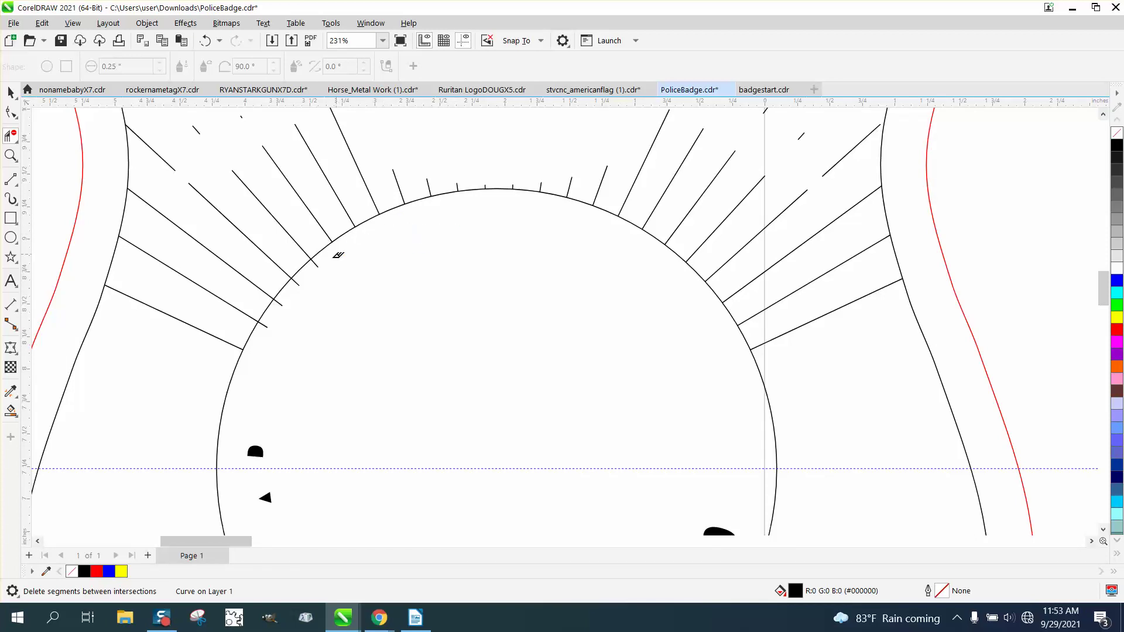
{"action": "left_click", "coordinate": [317, 264]}
{"action": "left_click", "coordinate": [282, 304]}
{"action": "left_click", "coordinate": [280, 301]}
Step: Delete the left-side rays of the original badge except the lowest one, and undo the deletion of its inner outline
{"action": "scroll", "coordinate": [205, 324], "scroll_direction": "down", "scroll_amount": 2}
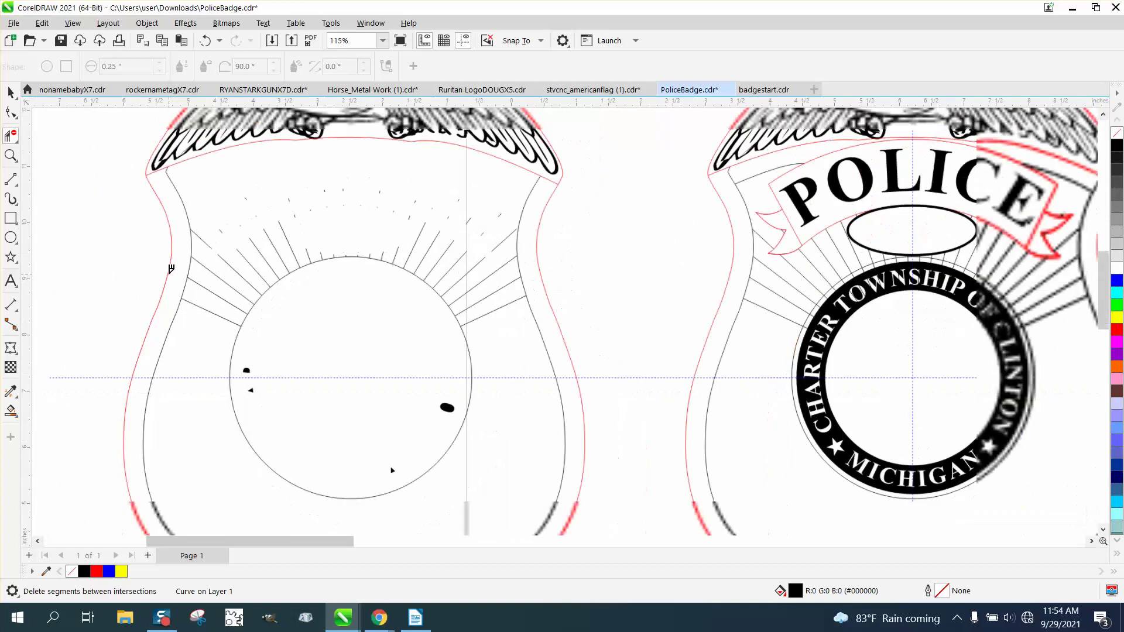
{"action": "scroll", "coordinate": [227, 305], "scroll_direction": "down", "scroll_amount": 1}
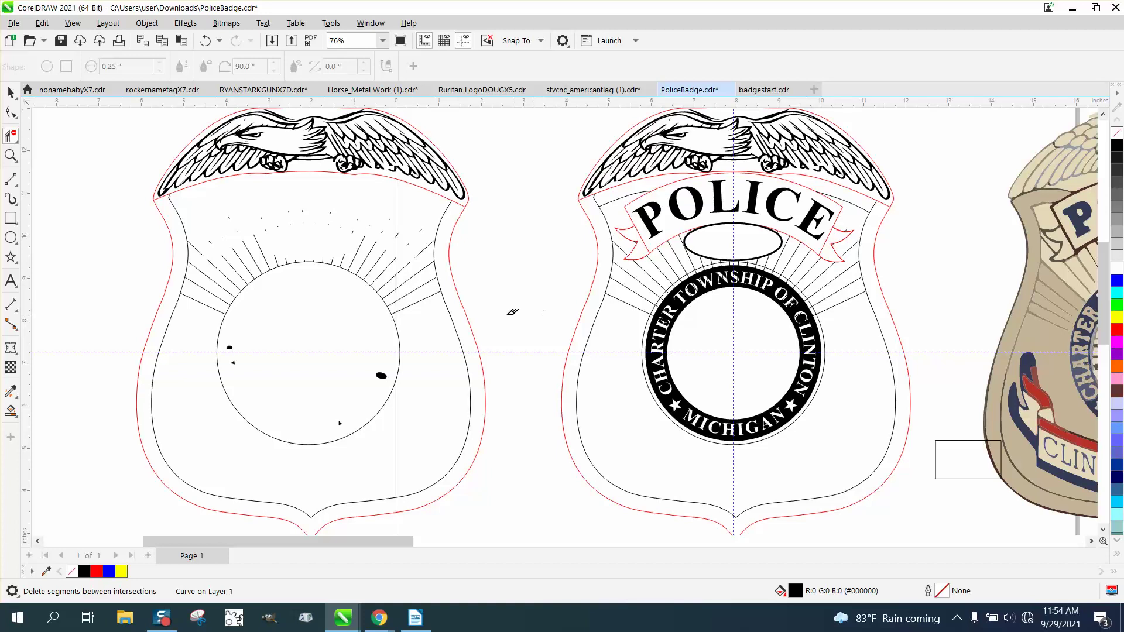
{"action": "left_click", "coordinate": [10, 92]}
{"action": "left_click", "coordinate": [439, 267]}
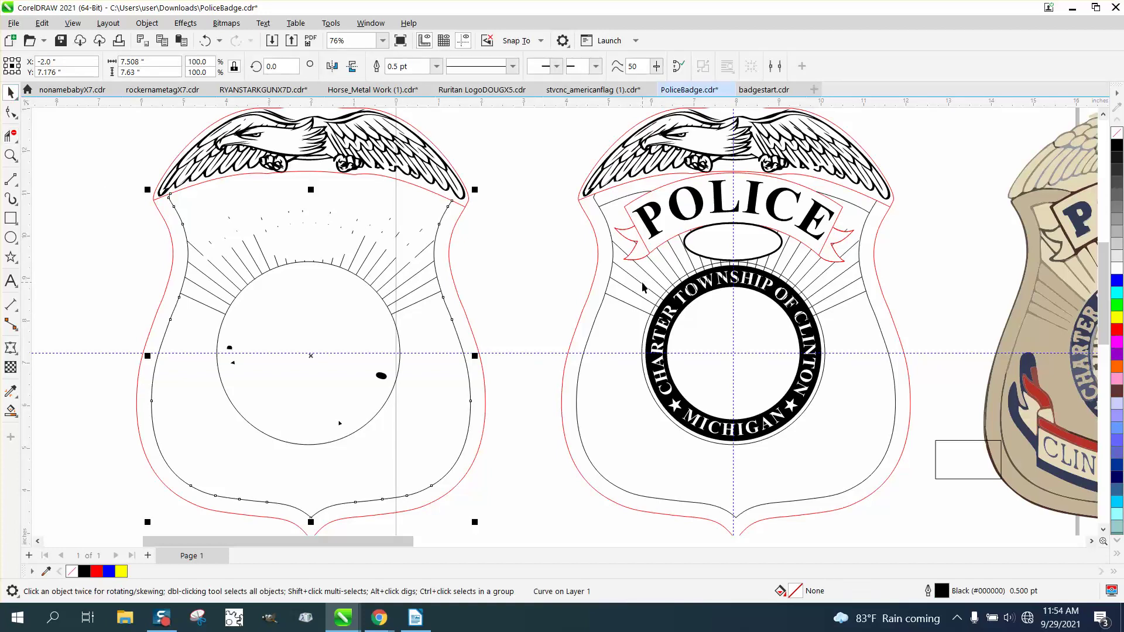
{"action": "scroll", "coordinate": [642, 287], "scroll_direction": "down", "scroll_amount": 1}
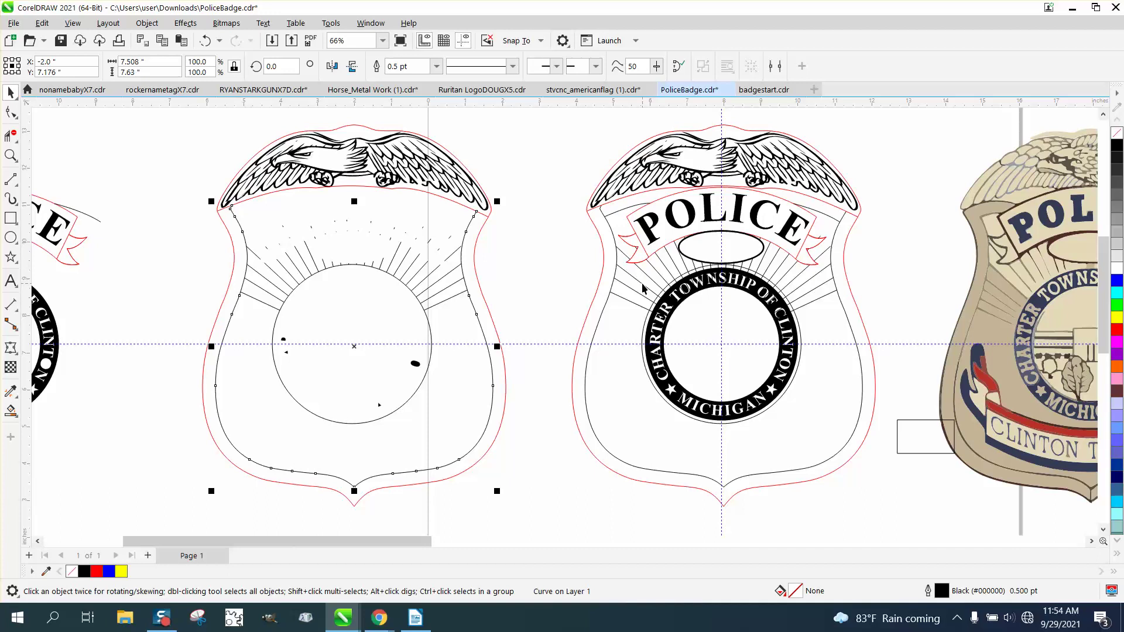
{"action": "left_click", "coordinate": [673, 265]}
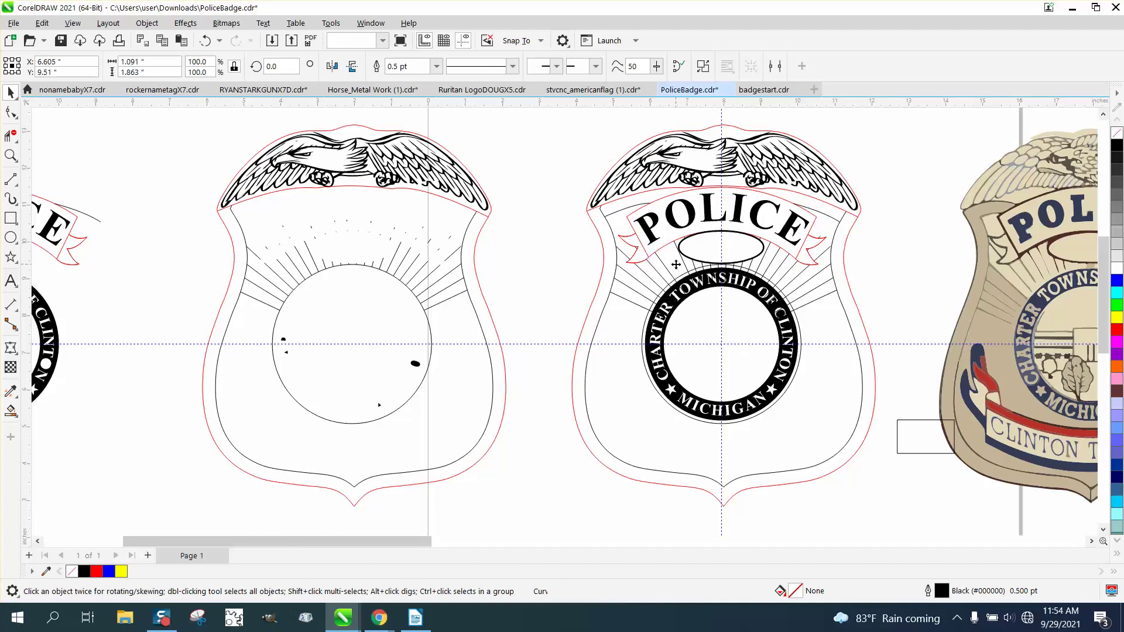
{"action": "key", "text": "Escape"}
{"action": "left_click", "coordinate": [662, 261]}
{"action": "key", "text": "Escape"}
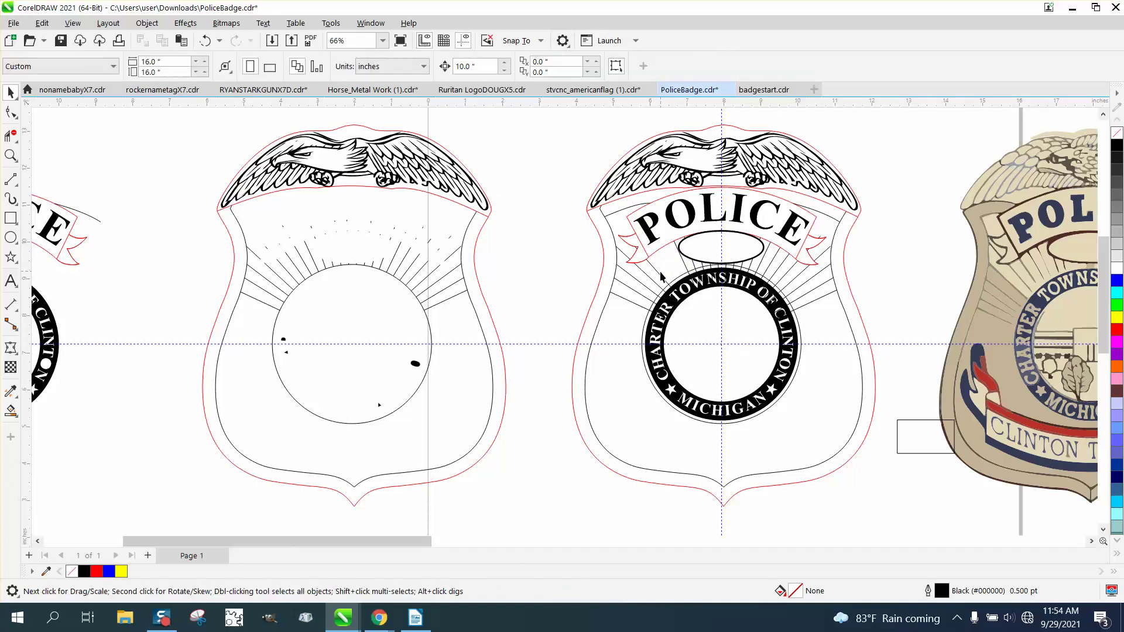
{"action": "left_click", "coordinate": [651, 277]}
{"action": "key", "text": "Escape"}
{"action": "left_click", "coordinate": [643, 291]}
{"action": "key", "text": "Escape"}
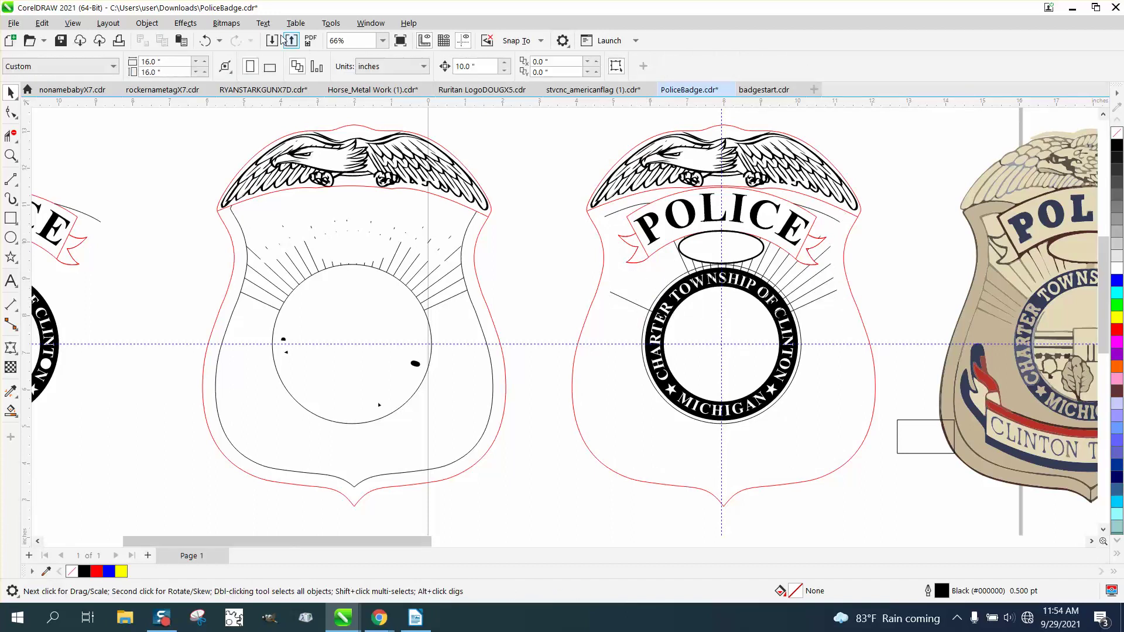
{"action": "left_click", "coordinate": [206, 41]}
{"action": "key", "text": "Escape"}
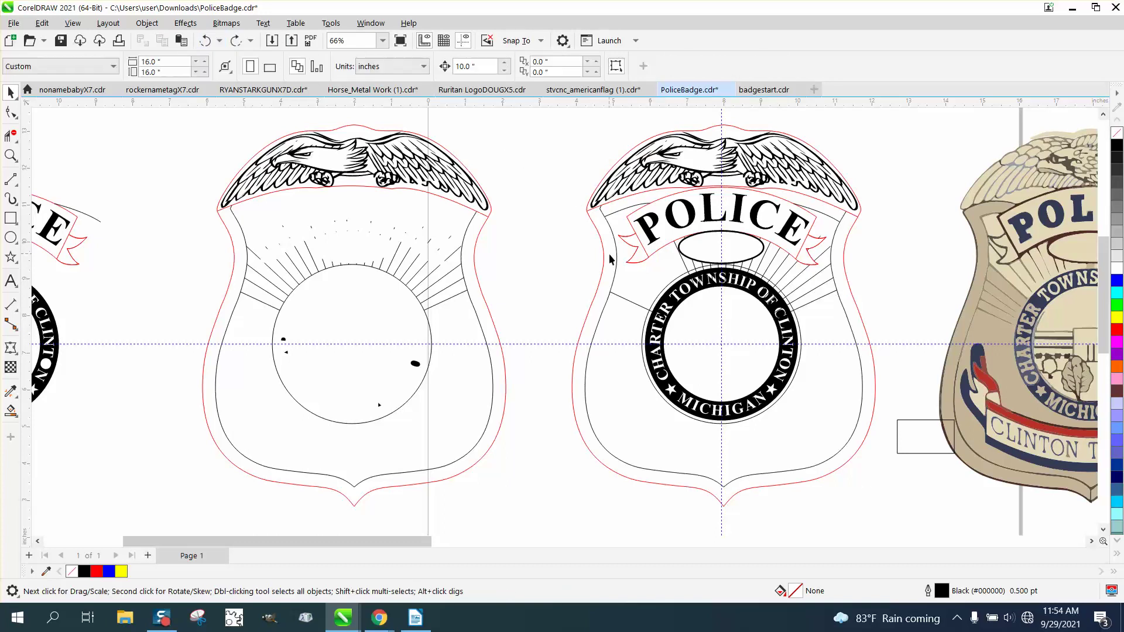
Step: Delete the lowest left ray and the lower right rays of the original badge, and undo the deletion of its inner outline
{"action": "left_click", "coordinate": [619, 300]}
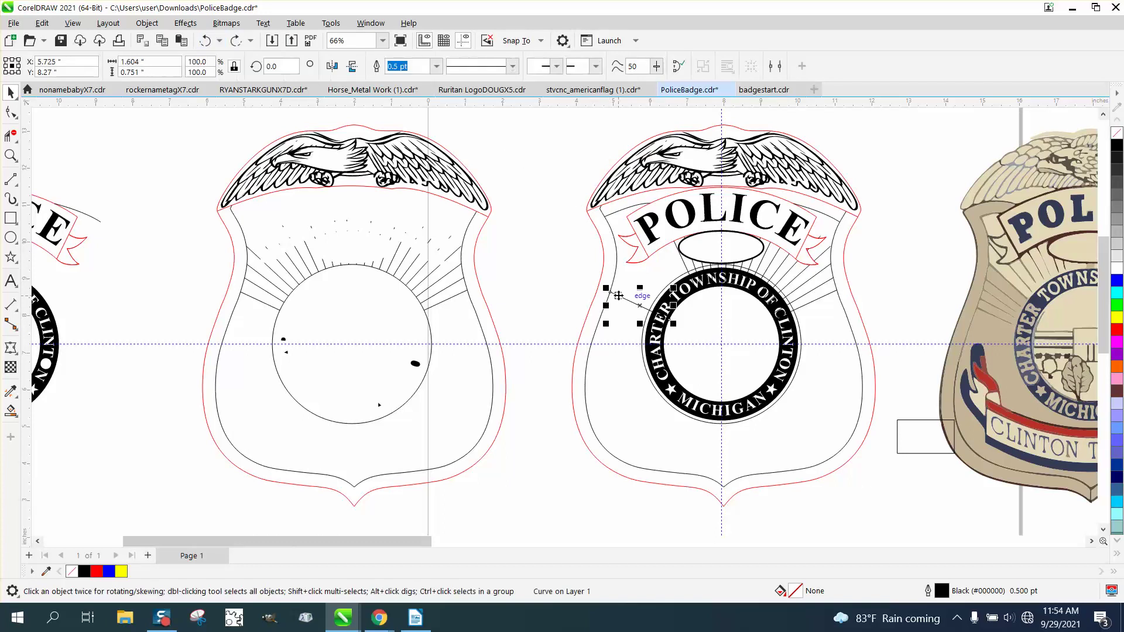
{"action": "left_click", "coordinate": [825, 296]}
{"action": "key", "text": "Delete"}
{"action": "left_click", "coordinate": [819, 286]}
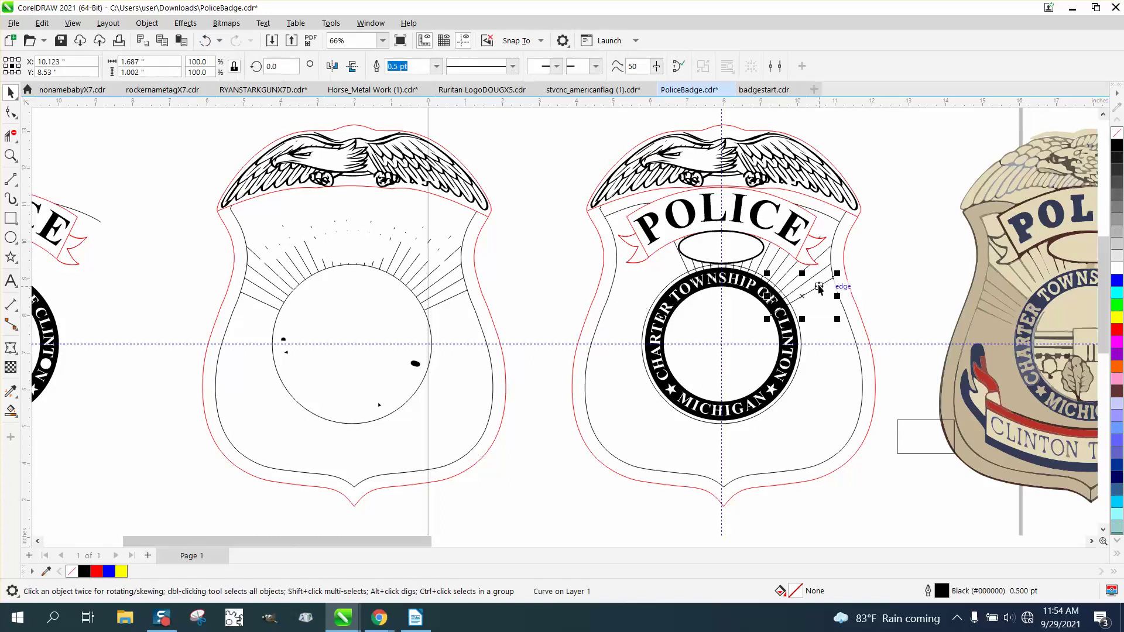
{"action": "key", "text": "Delete"}
{"action": "left_click", "coordinate": [801, 273]}
{"action": "key", "text": "Delete"}
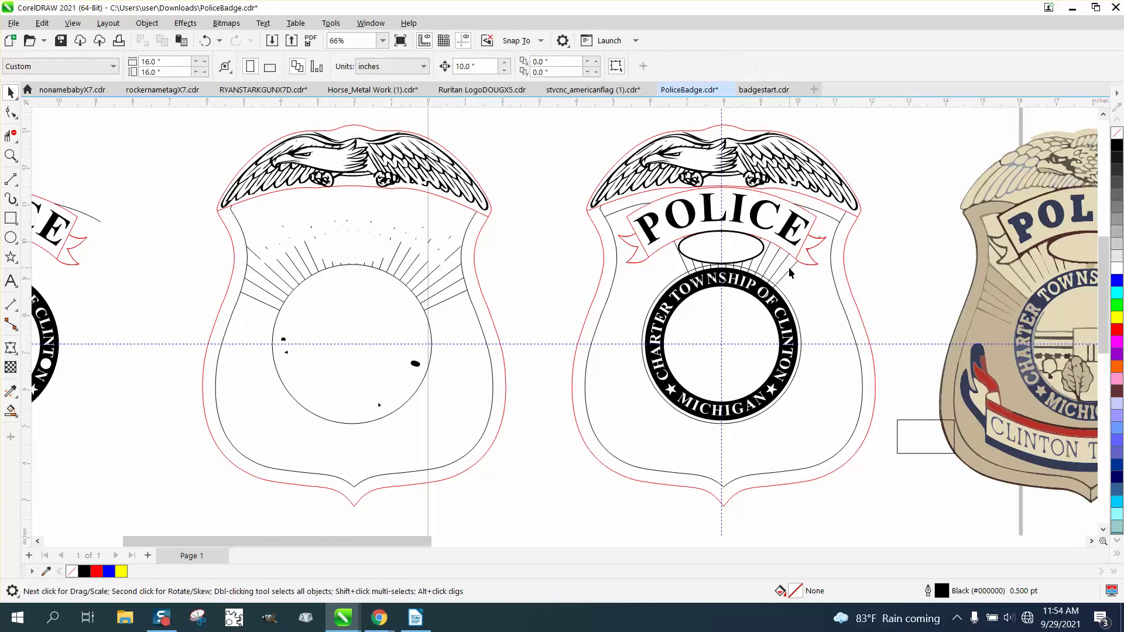
{"action": "left_click", "coordinate": [788, 266]}
{"action": "key", "text": "Delete"}
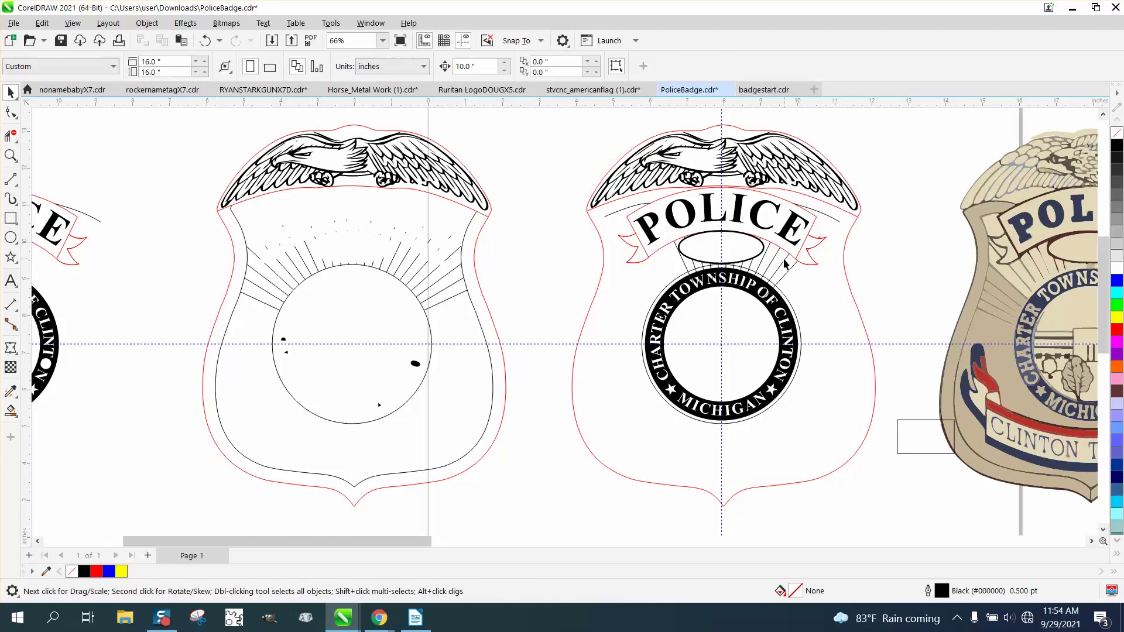
{"action": "left_click", "coordinate": [206, 41]}
{"action": "left_click", "coordinate": [807, 273]}
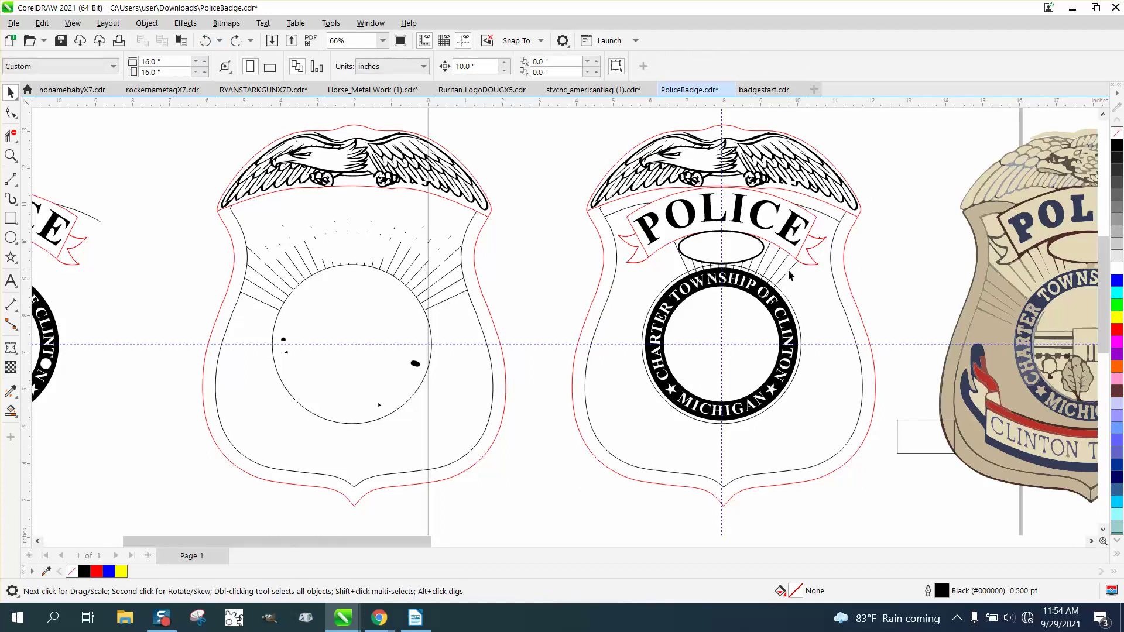
Step: Delete the remaining upper right rays of the original badge between the POLICE banner and the ring
{"action": "left_click", "coordinate": [788, 269]}
{"action": "key", "text": "Delete"}
{"action": "left_click", "coordinate": [779, 263]}
{"action": "left_click", "coordinate": [773, 259]}
{"action": "left_click", "coordinate": [764, 265]}
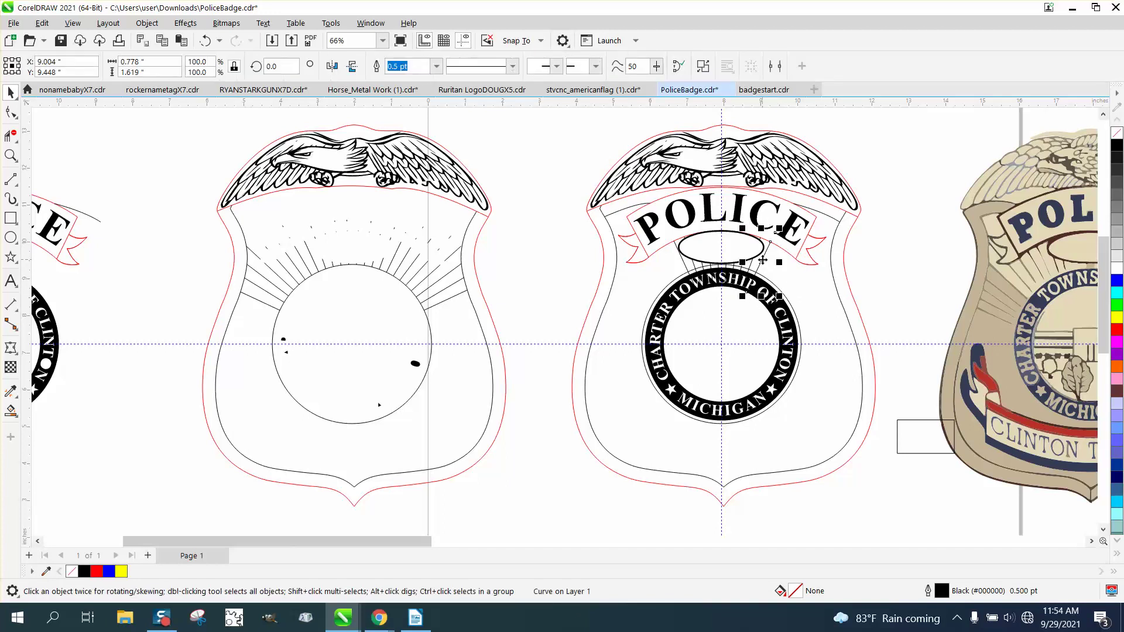
{"action": "left_click", "coordinate": [756, 268]}
{"action": "left_click", "coordinate": [667, 280]}
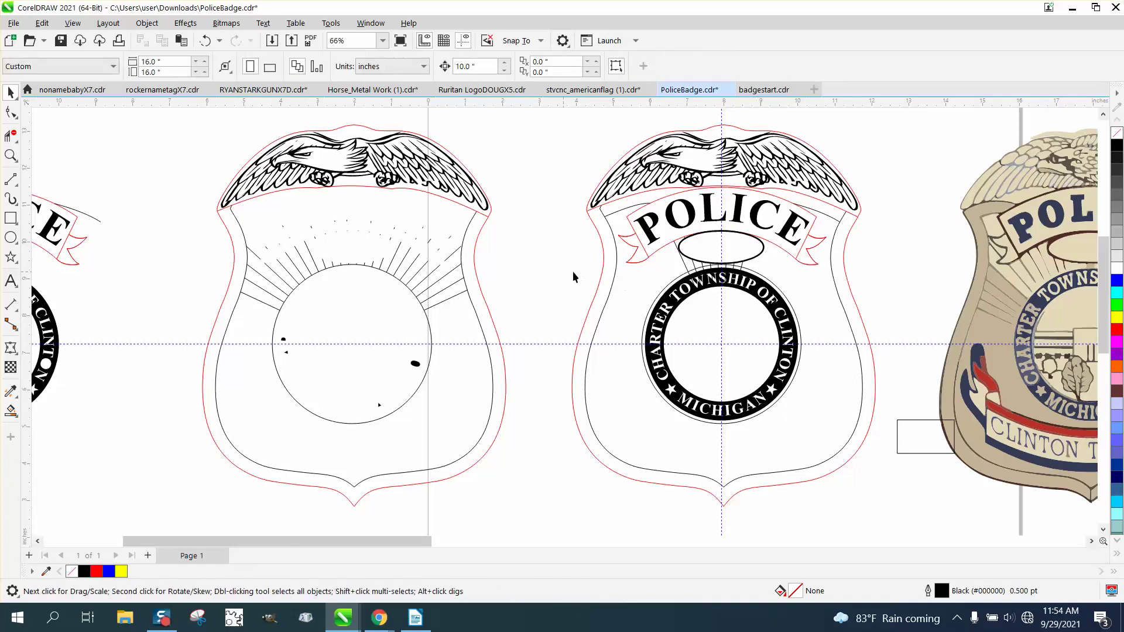
Step: Delete the three leftmost rays remaining around the oval on the original badge
{"action": "left_click", "coordinate": [10, 156]}
{"action": "left_click_drag", "start_coordinate": [588, 227], "coordinate": [872, 337]}
{"action": "left_click", "coordinate": [10, 93]}
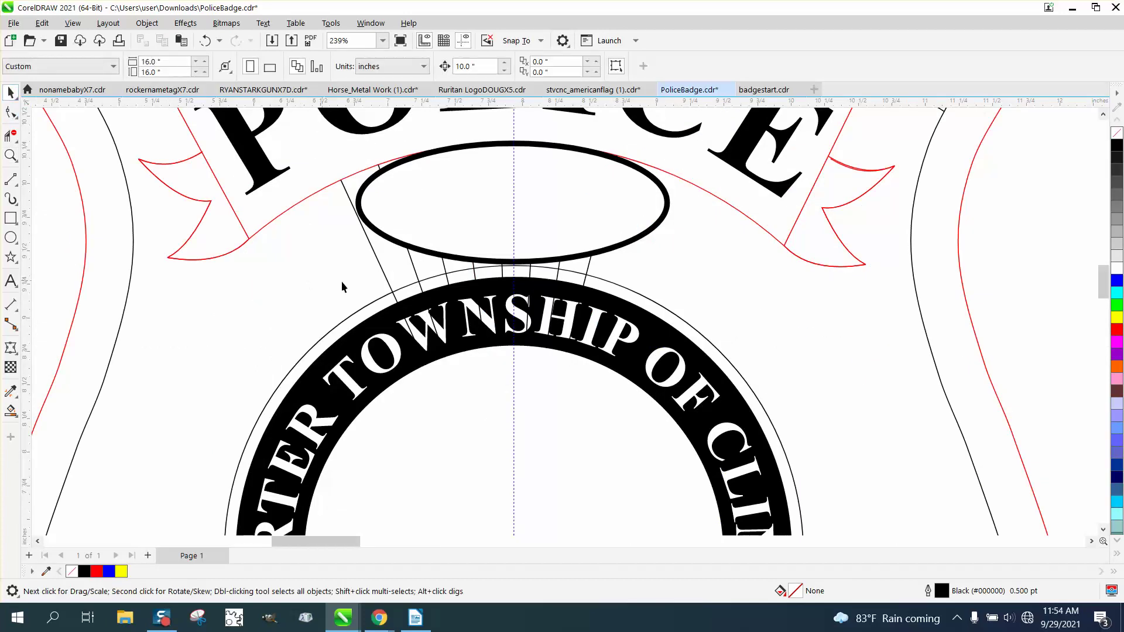
{"action": "left_click", "coordinate": [385, 279]}
{"action": "key", "text": "Delete"}
{"action": "left_click", "coordinate": [415, 273]}
{"action": "key", "text": "Delete"}
{"action": "left_click", "coordinate": [443, 270]}
{"action": "key", "text": "Delete"}
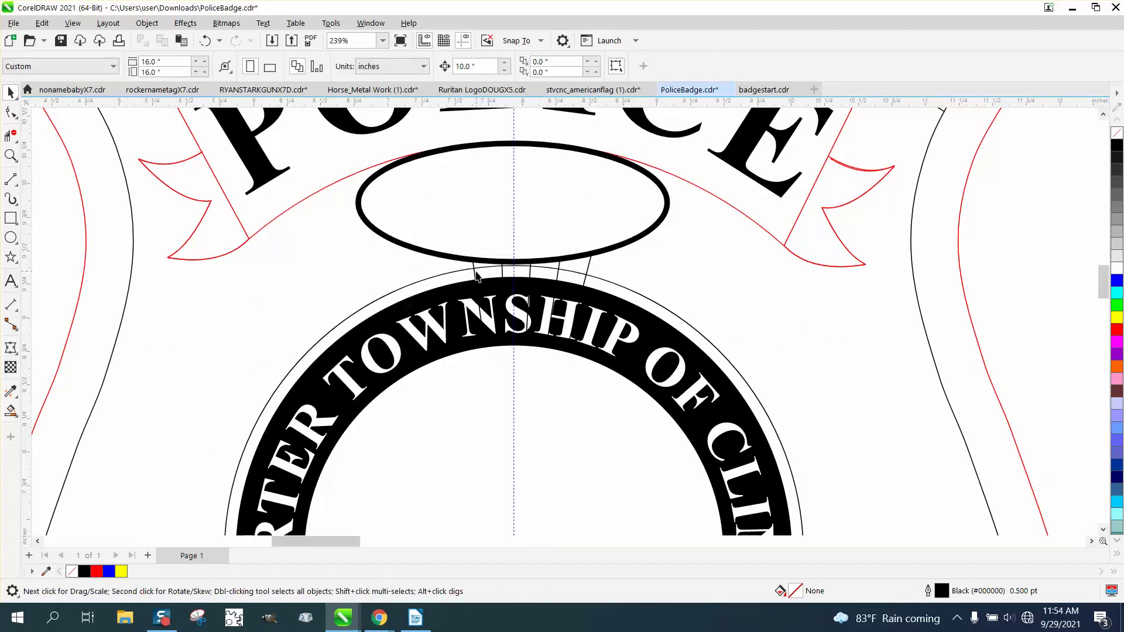
Step: Delete the short central rays between the oval and the ring, along with the thin circle around the ring
{"action": "left_click", "coordinate": [475, 273]}
{"action": "key", "text": "Delete"}
{"action": "left_click", "coordinate": [502, 273]}
{"action": "key", "text": "Delete"}
{"action": "left_click", "coordinate": [529, 274]}
{"action": "key", "text": "Delete"}
{"action": "left_click", "coordinate": [559, 275]}
{"action": "key", "text": "Delete"}
{"action": "left_click", "coordinate": [599, 279]}
{"action": "key", "text": "Delete"}
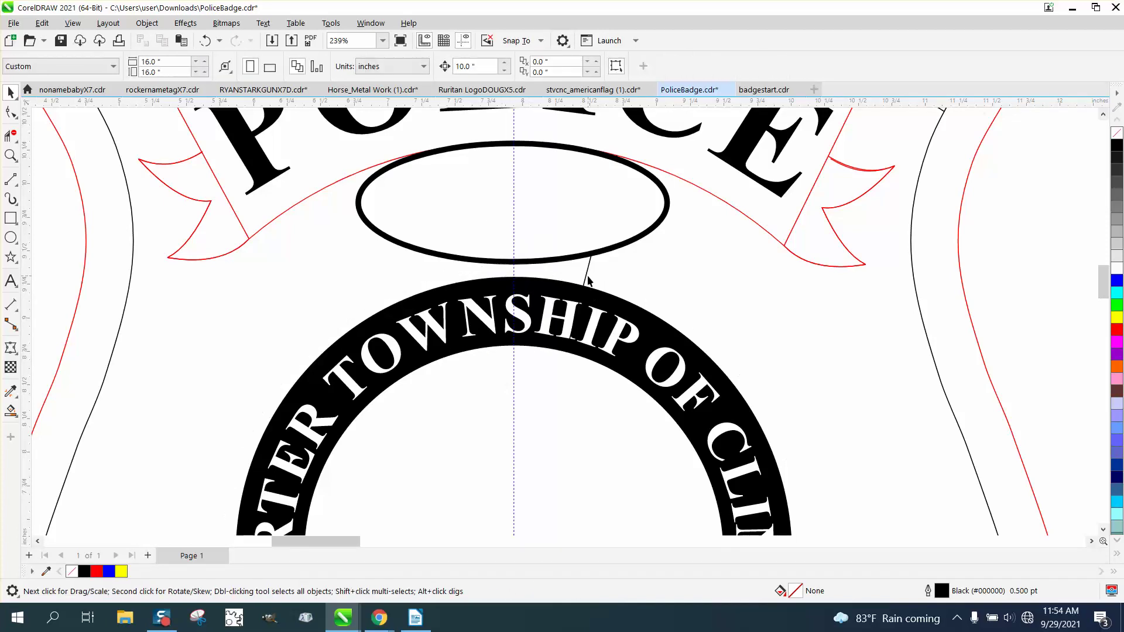
Step: Undo the deletions of the badge's inner and outer outlines, and delete the last ray between the oval and the ring
{"action": "scroll", "coordinate": [588, 281], "scroll_direction": "down", "scroll_amount": 1}
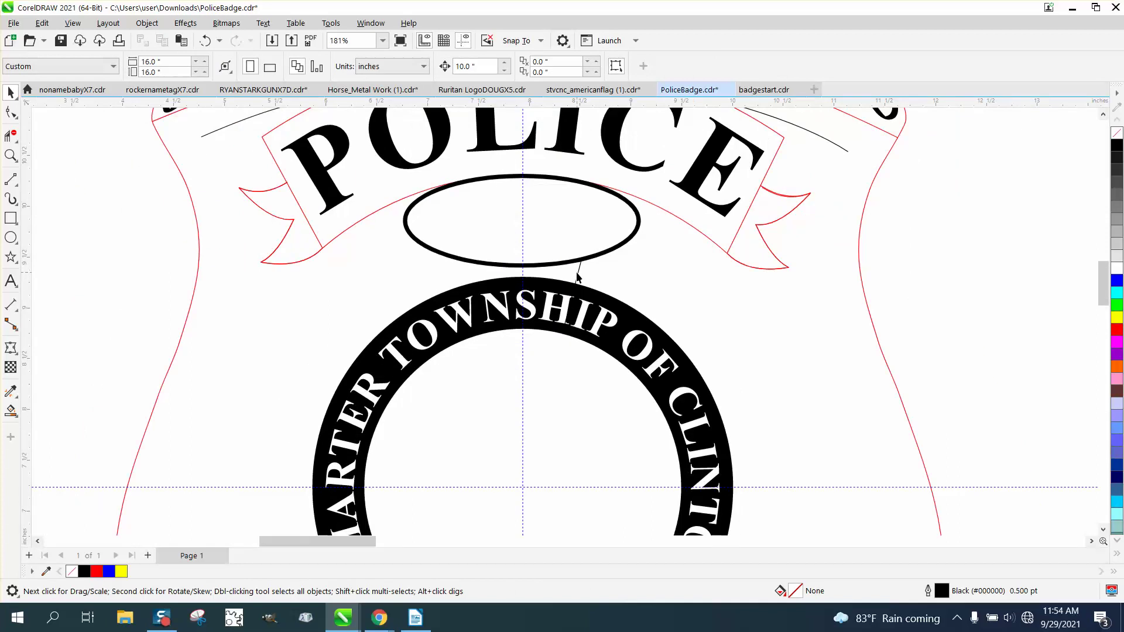
{"action": "left_click", "coordinate": [577, 274]}
{"action": "key", "text": "Delete"}
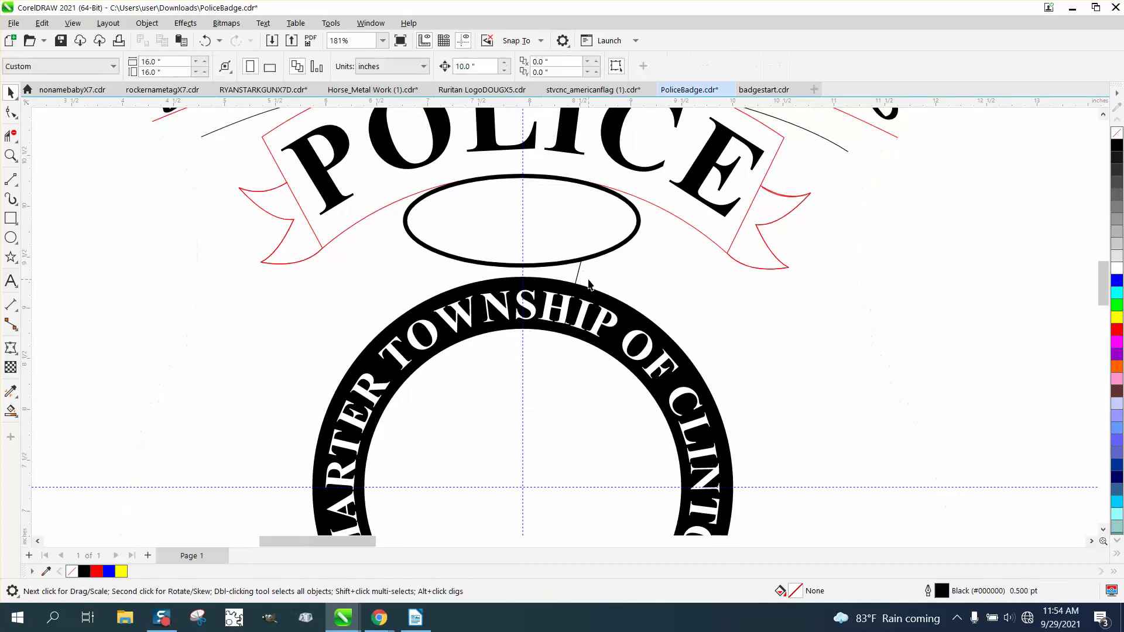
{"action": "left_click", "coordinate": [206, 40]}
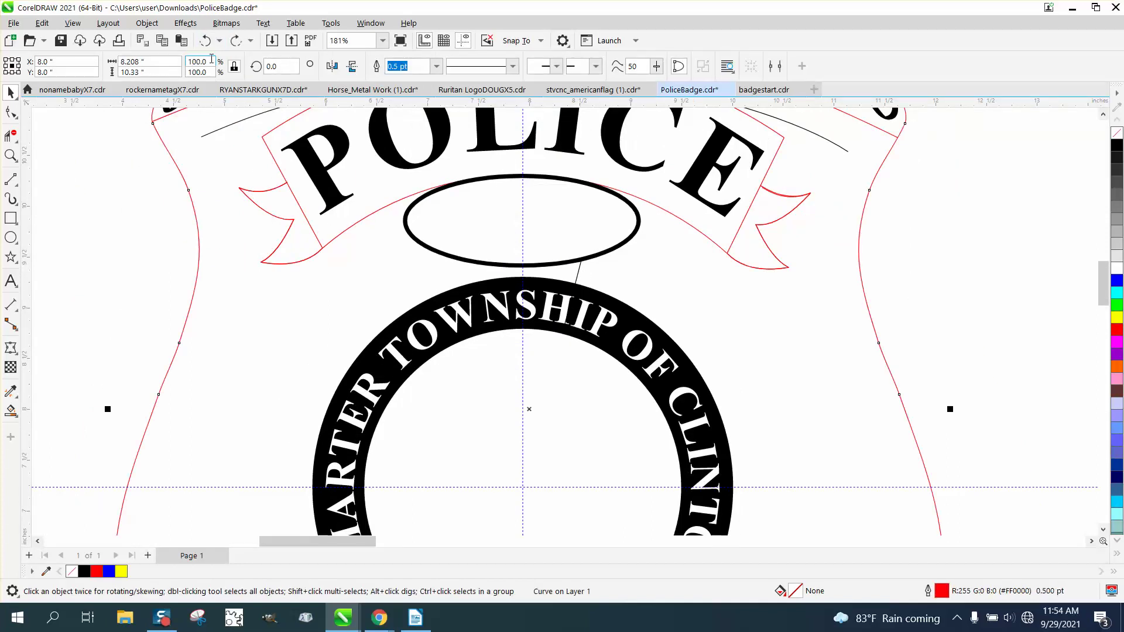
{"action": "left_click", "coordinate": [206, 39]}
{"action": "left_click", "coordinate": [118, 207]}
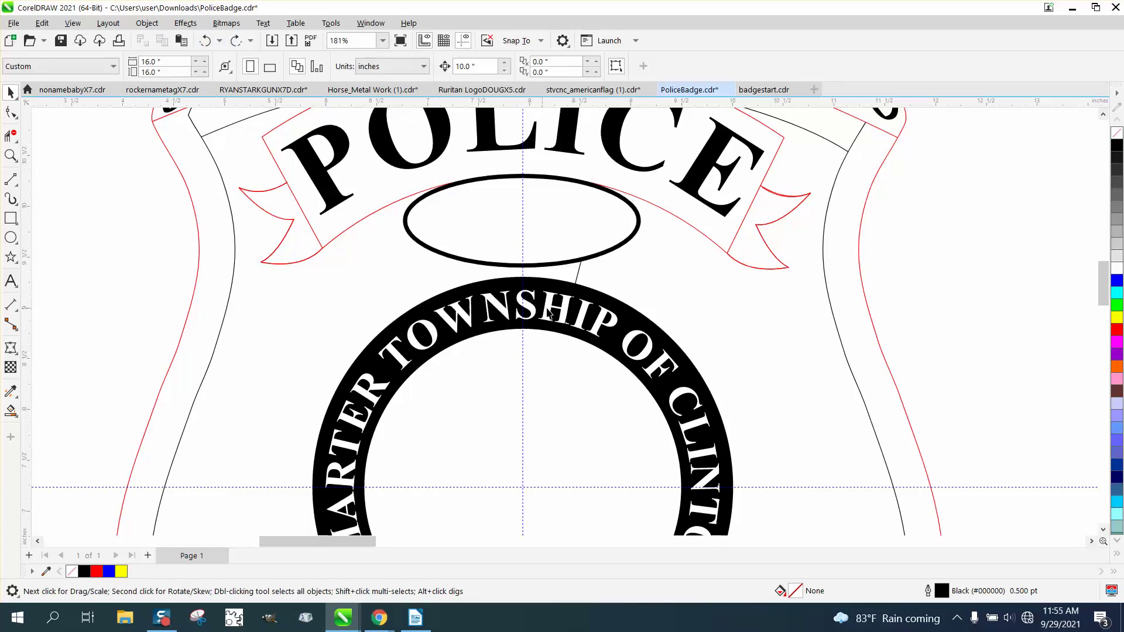
{"action": "left_click", "coordinate": [578, 273]}
{"action": "key", "text": "Delete"}
Step: Delete the badge copy's circle and move the copy's trimmed rays onto the original badge
{"action": "scroll", "coordinate": [489, 303], "scroll_direction": "down", "scroll_amount": 1}
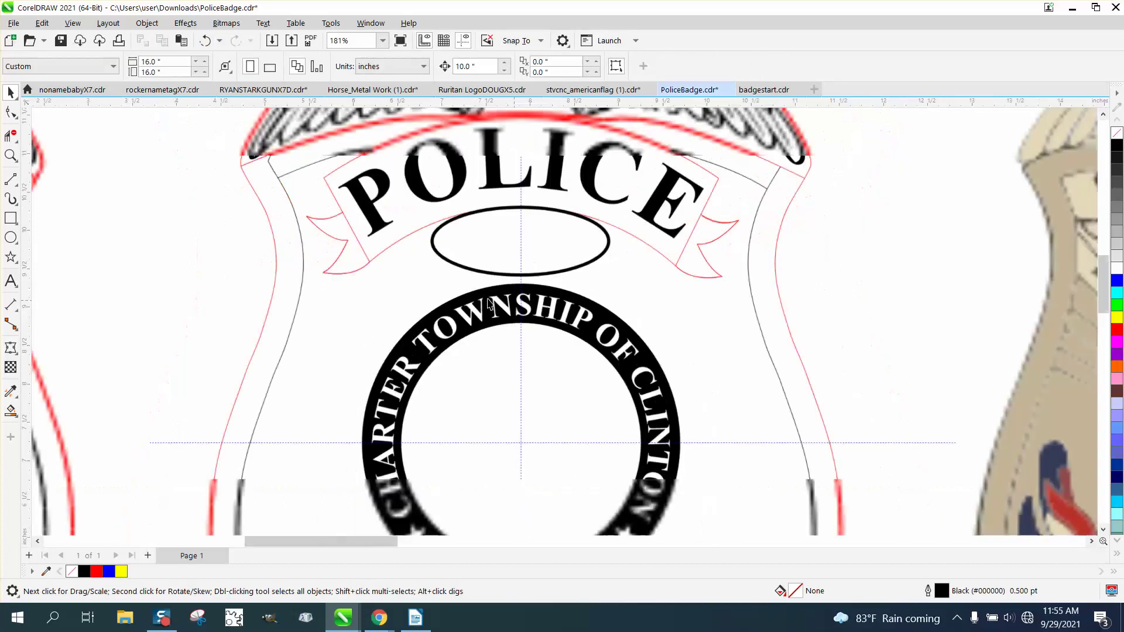
{"action": "scroll", "coordinate": [489, 304], "scroll_direction": "down", "scroll_amount": 3}
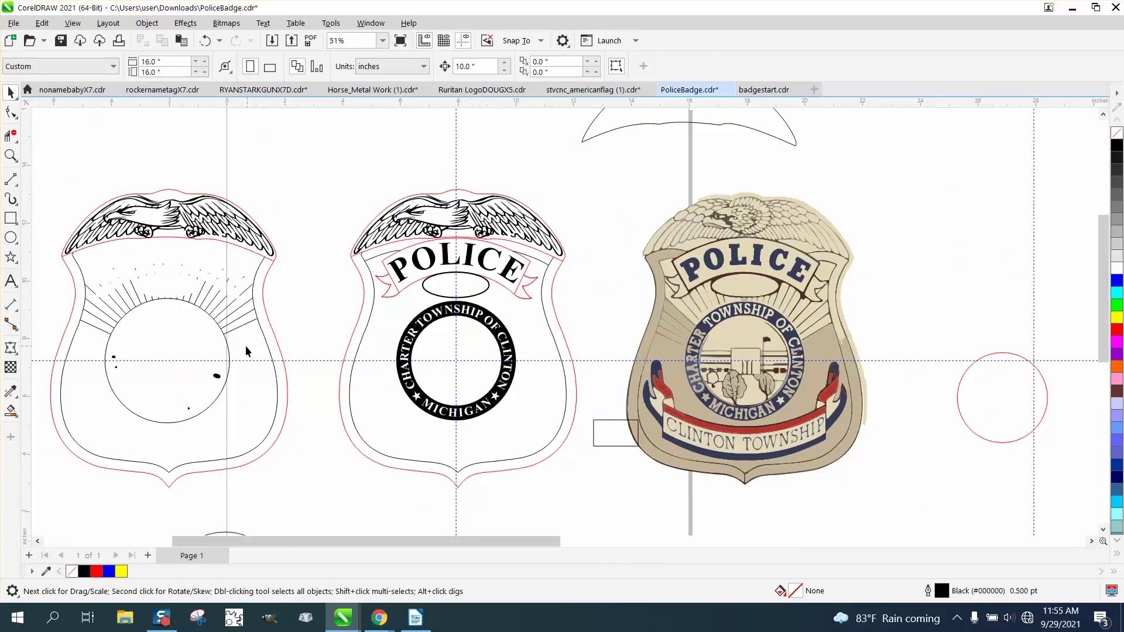
{"action": "left_click", "coordinate": [228, 347]}
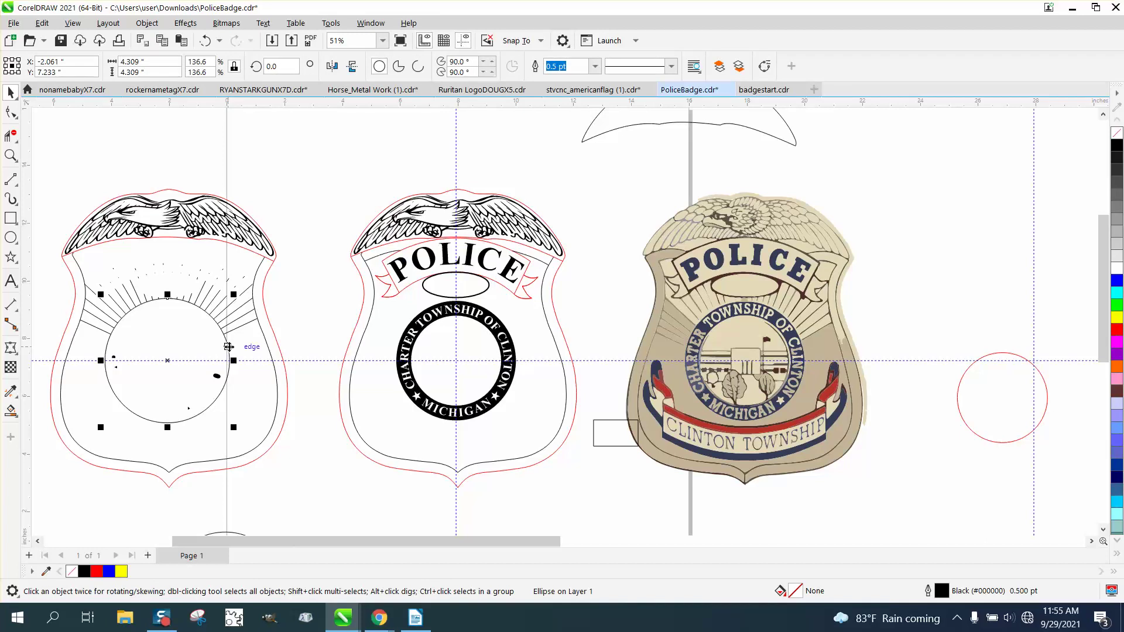
{"action": "key", "text": "Delete"}
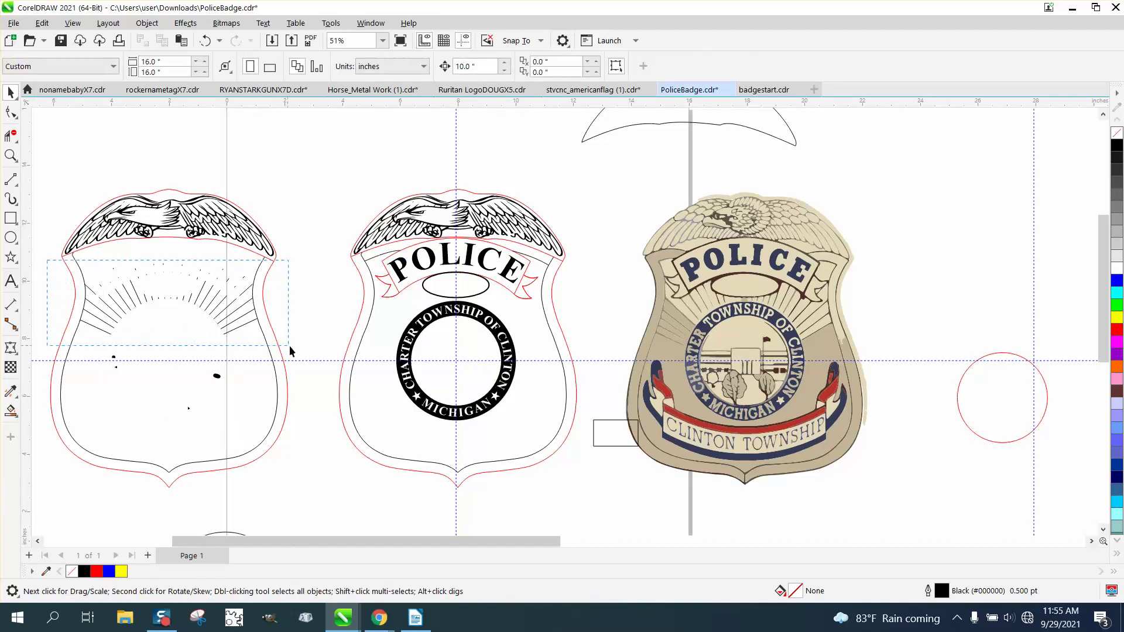
{"action": "left_click_drag", "start_coordinate": [289, 345], "coordinate": [292, 346]}
{"action": "key", "text": "Right"}
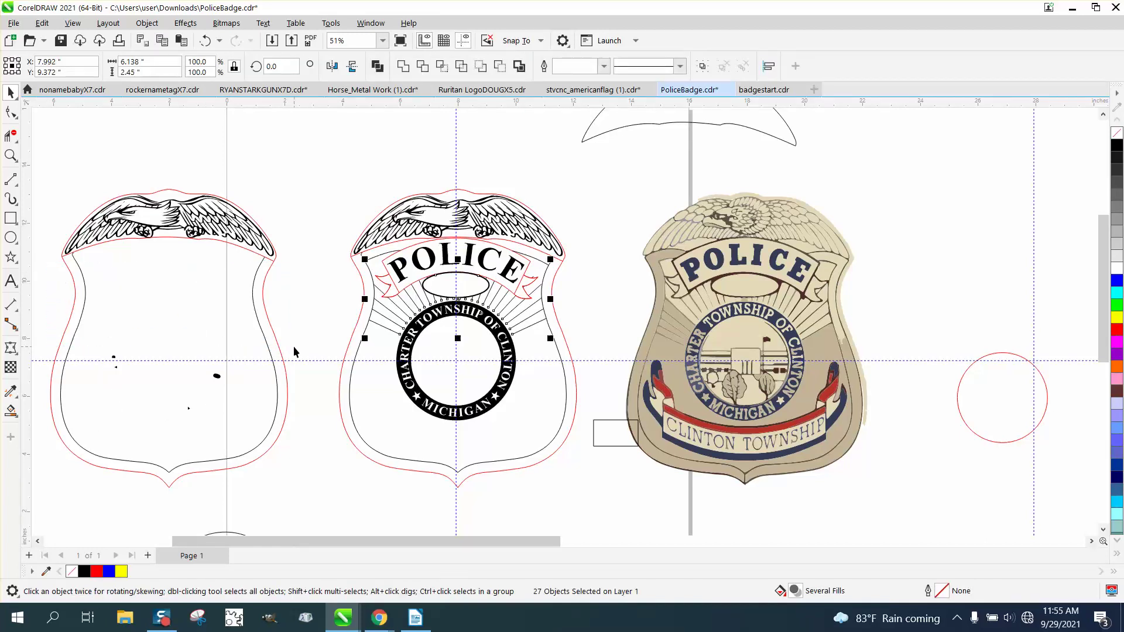
Step: Give the moved rays a black outline 3.0 pt wide
{"action": "double_click", "coordinate": [940, 593]}
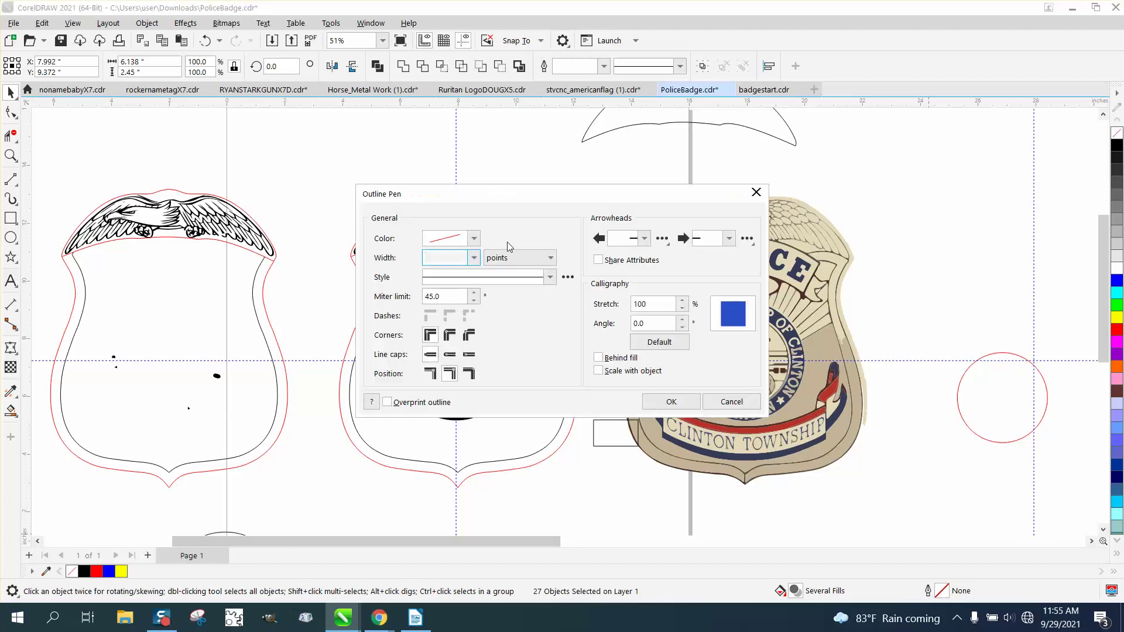
{"action": "left_click", "coordinate": [473, 257]}
{"action": "left_click", "coordinate": [441, 312]}
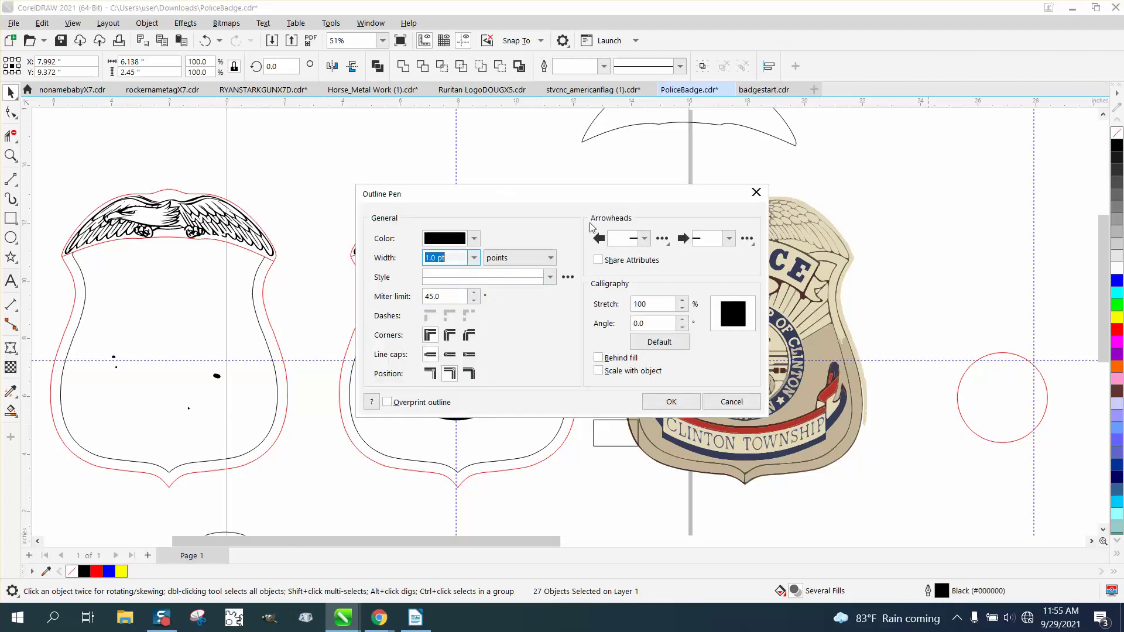
{"action": "left_click_drag", "start_coordinate": [615, 198], "coordinate": [856, 294]}
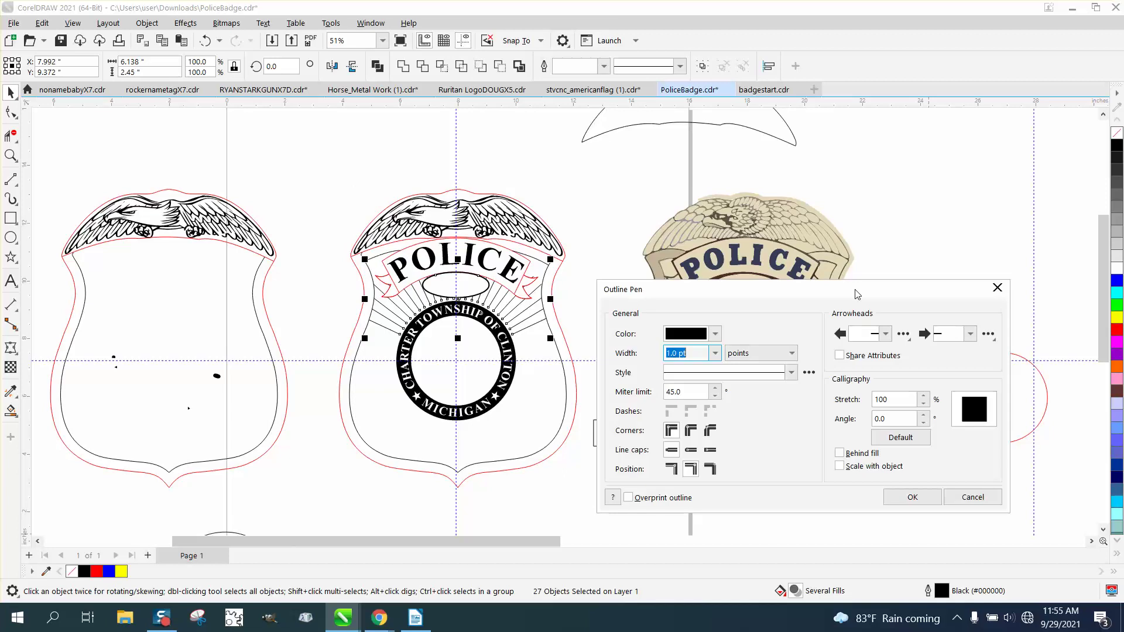
{"action": "left_click", "coordinate": [716, 355]}
{"action": "left_click", "coordinate": [716, 354]}
{"action": "left_click", "coordinate": [716, 355]}
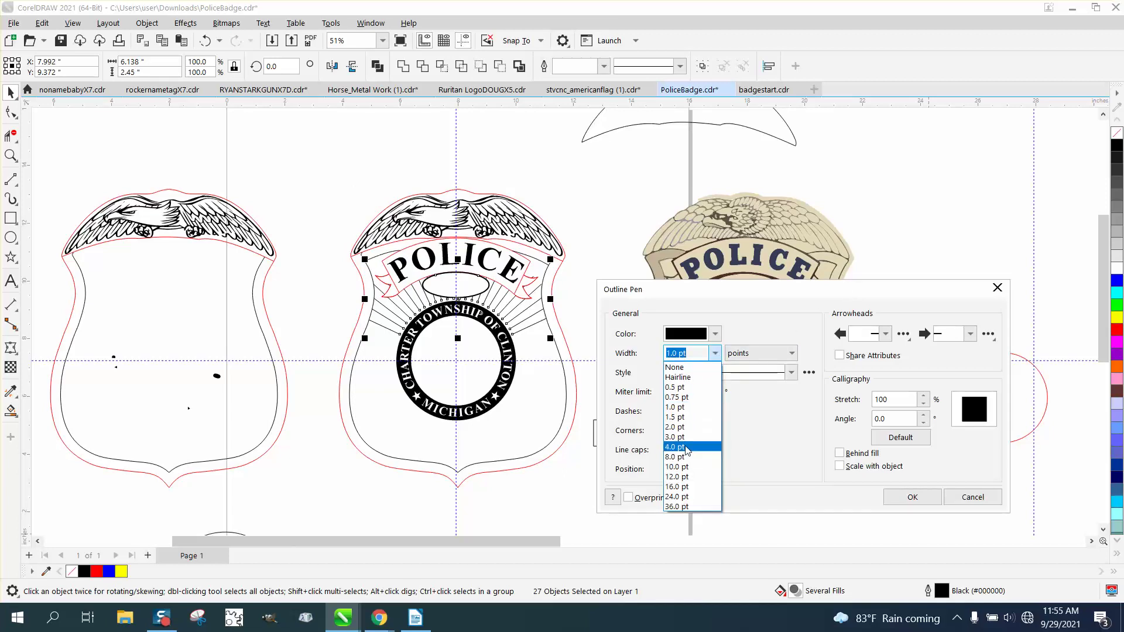
{"action": "left_click", "coordinate": [684, 438]}
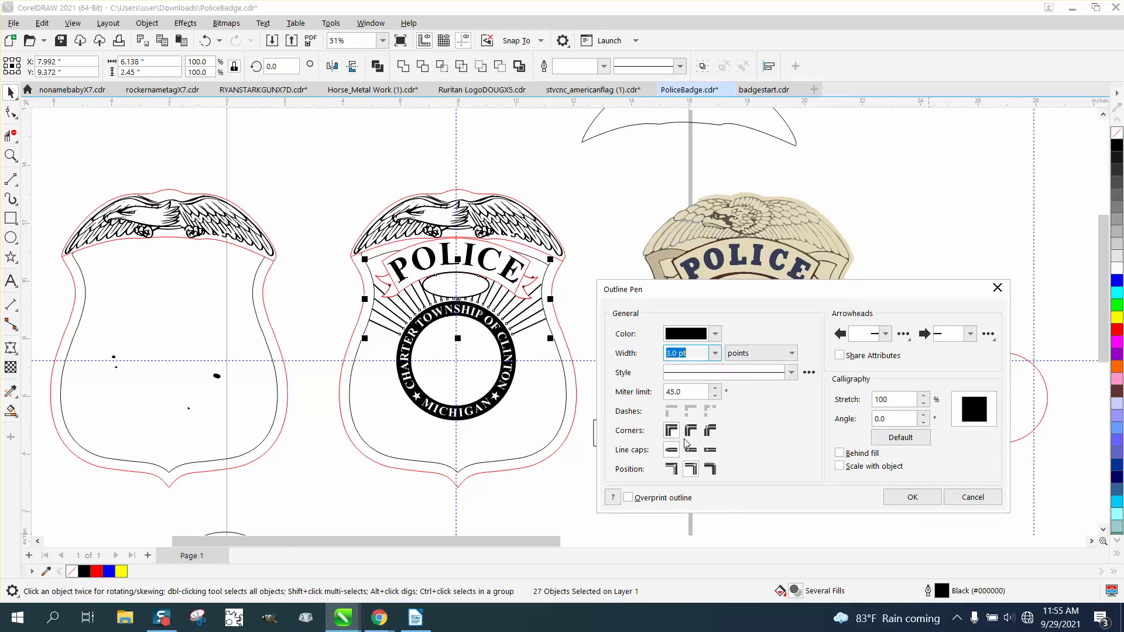
{"action": "left_click", "coordinate": [913, 497]}
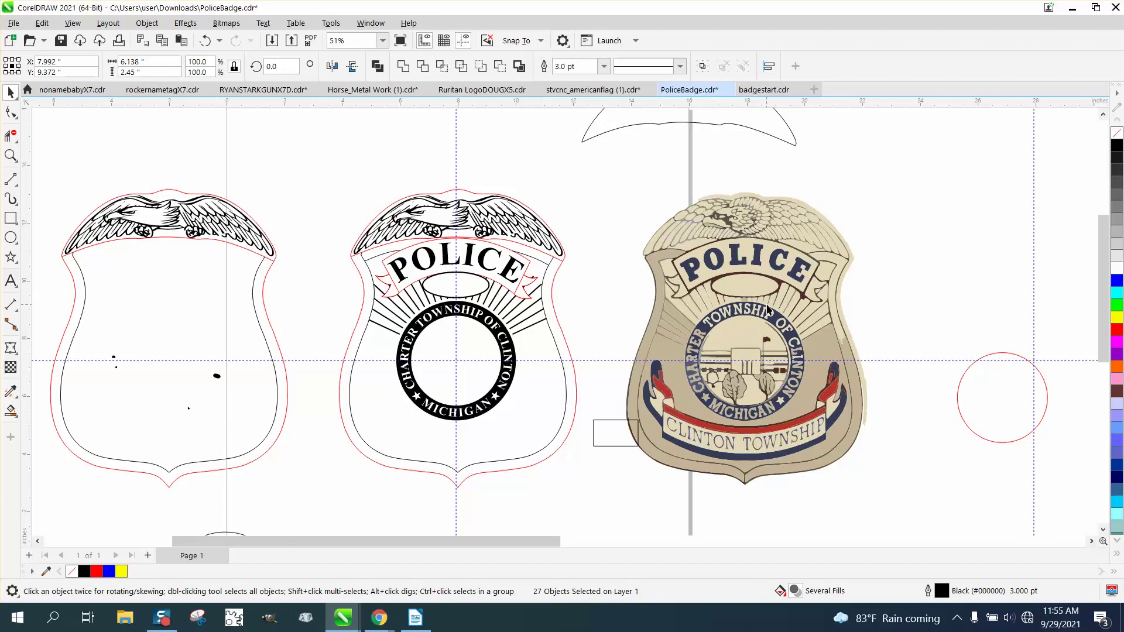
Step: Trim away the ray leftovers inside the right ribbon tail, undoing the cut that removes part of the ribbon's edge
{"action": "left_click", "coordinate": [10, 155]}
{"action": "left_click_drag", "start_coordinate": [497, 273], "coordinate": [610, 330]}
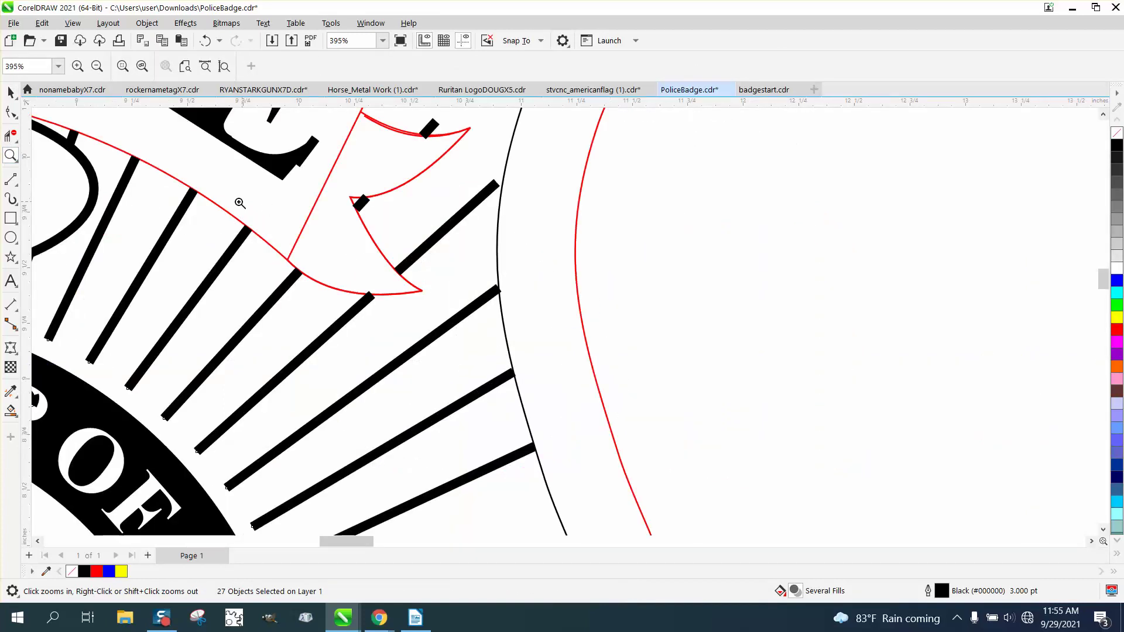
{"action": "left_click", "coordinate": [10, 135]}
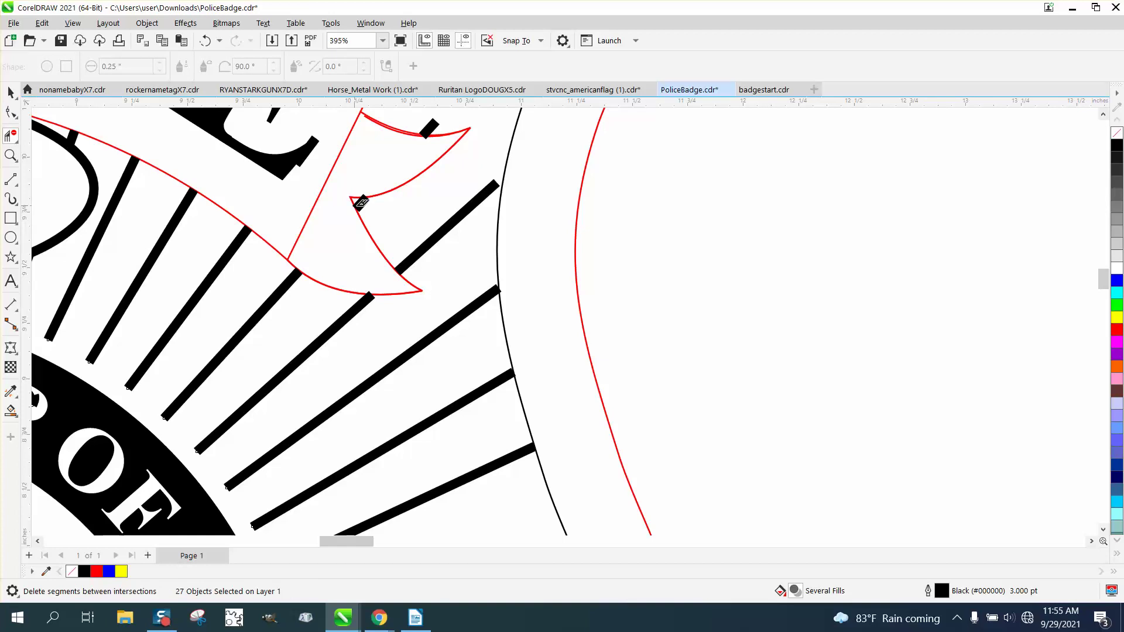
{"action": "left_click", "coordinate": [434, 128]}
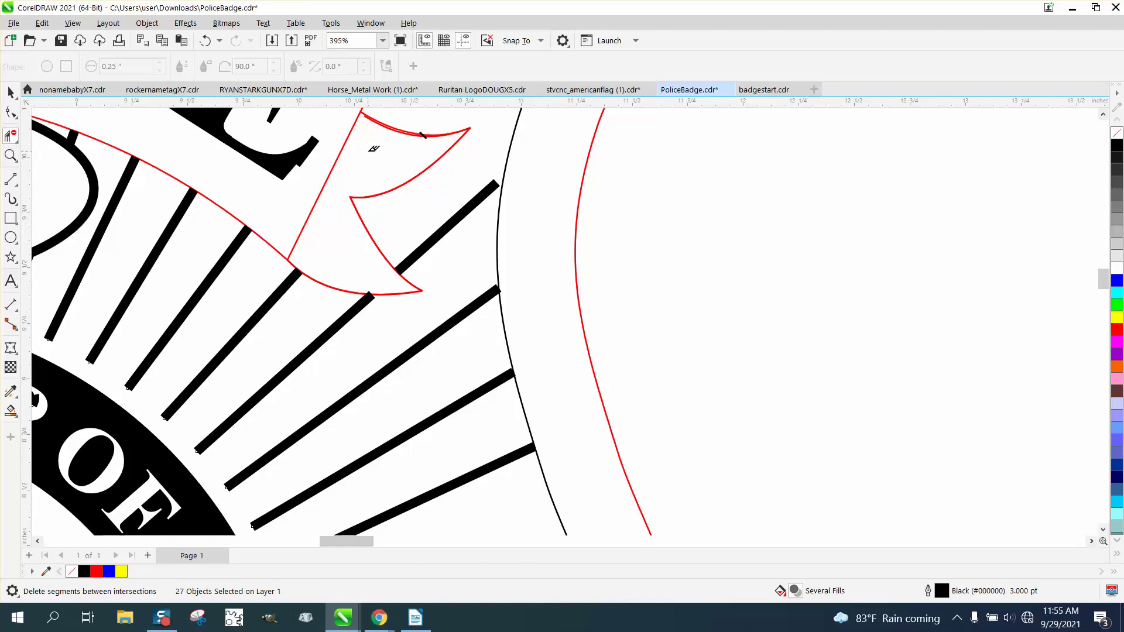
{"action": "left_click", "coordinate": [419, 135]}
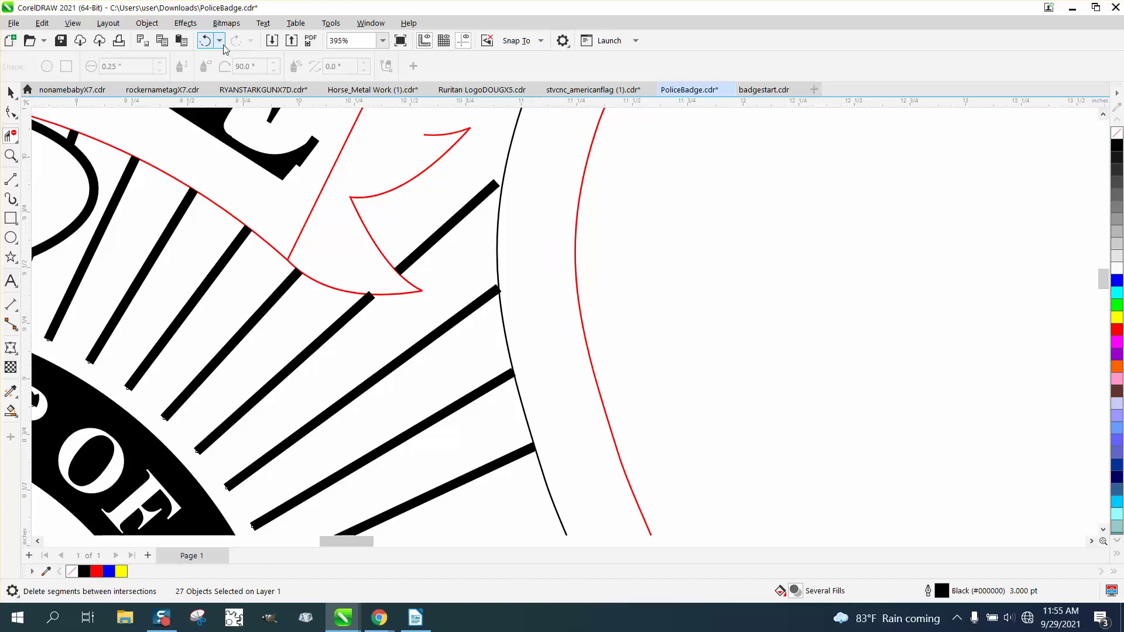
{"action": "left_click", "coordinate": [206, 39]}
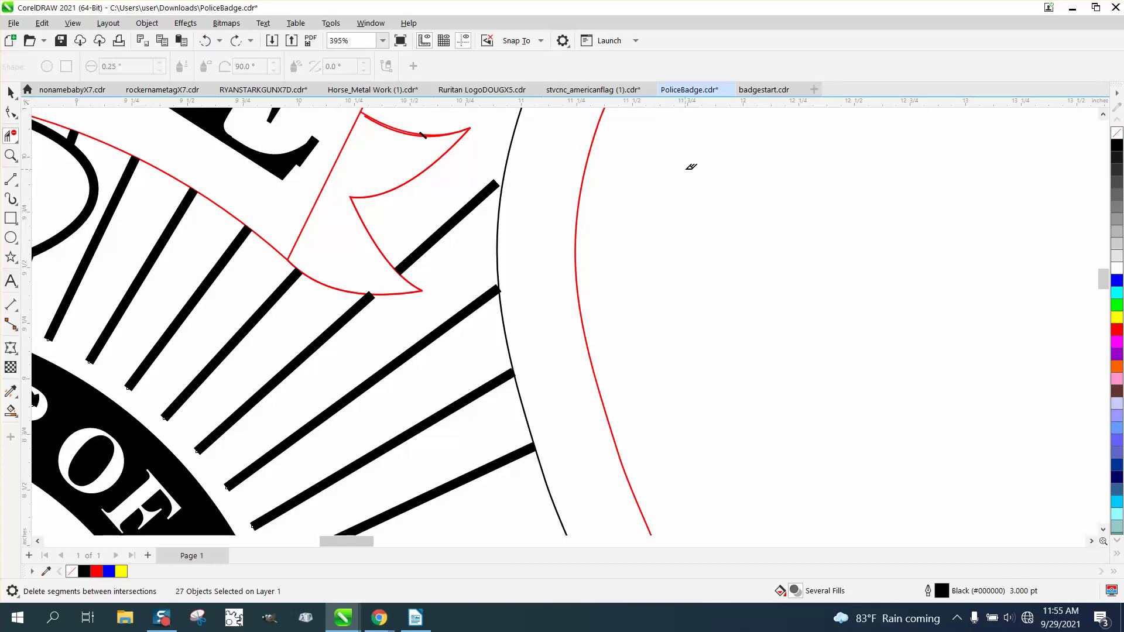
{"action": "left_click", "coordinate": [424, 134]}
Step: Undo the last trim and remove the ray leftover at the inner corner of the left ribbon tail
{"action": "scroll", "coordinate": [418, 214], "scroll_direction": "down", "scroll_amount": 3}
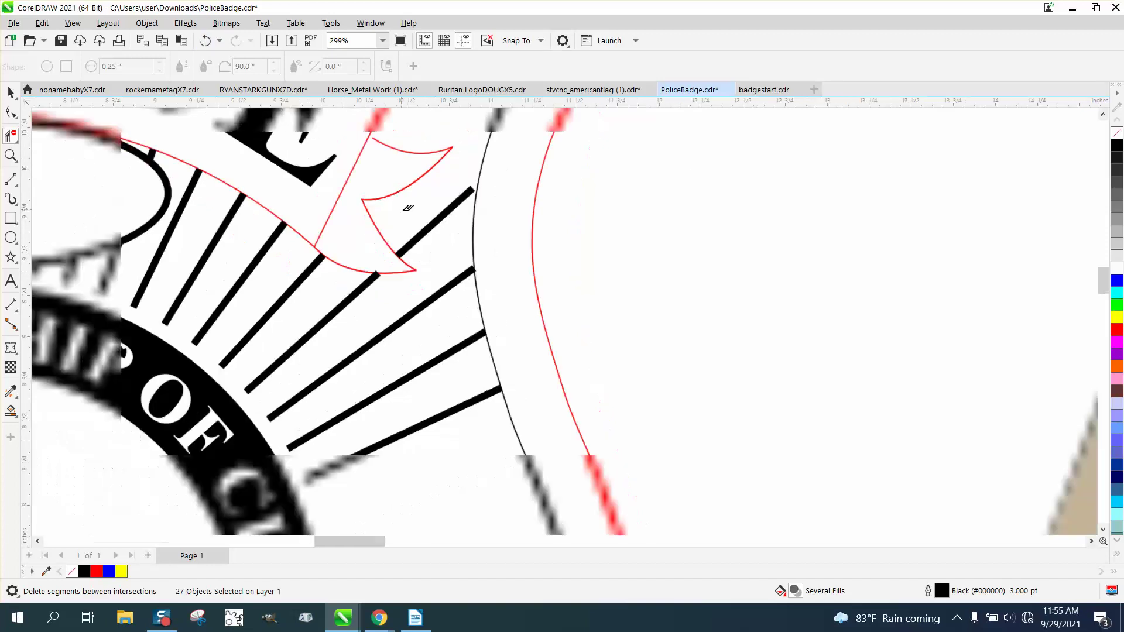
{"action": "scroll", "coordinate": [423, 216], "scroll_direction": "down", "scroll_amount": 2}
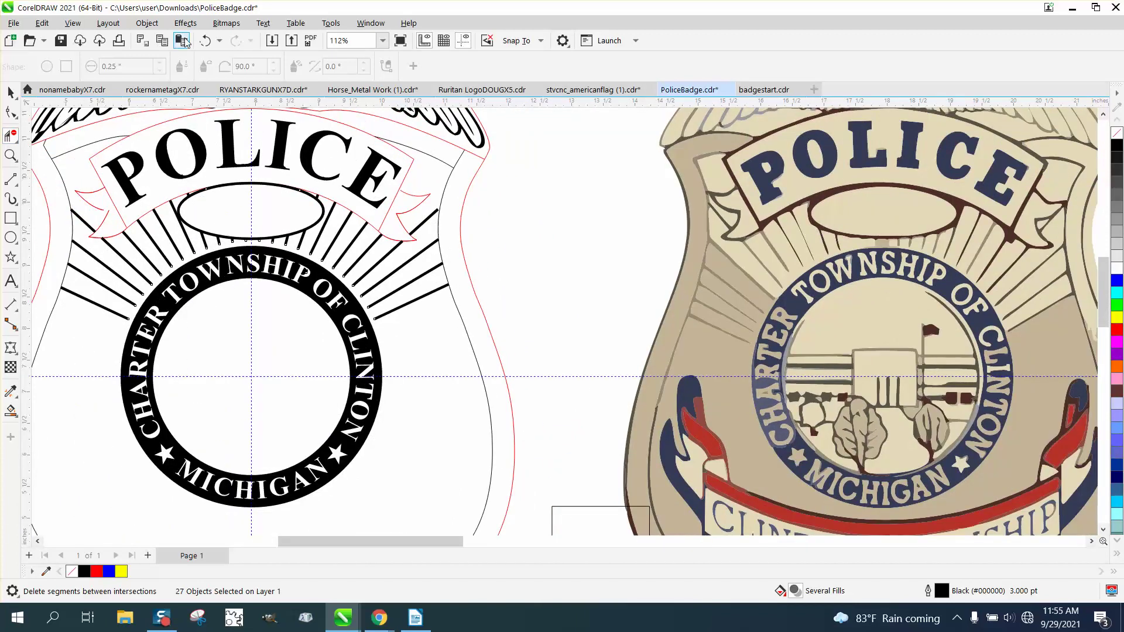
{"action": "left_click", "coordinate": [205, 40]}
{"action": "left_click", "coordinate": [11, 156]}
{"action": "left_click_drag", "start_coordinate": [83, 192], "coordinate": [197, 260]}
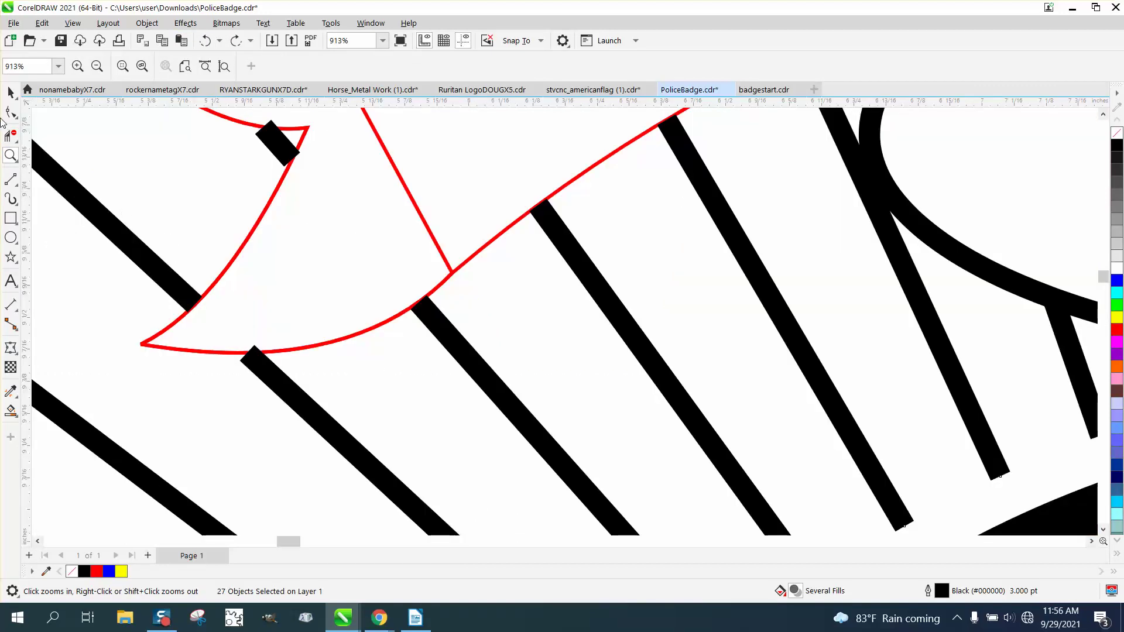
{"action": "left_click", "coordinate": [10, 135]}
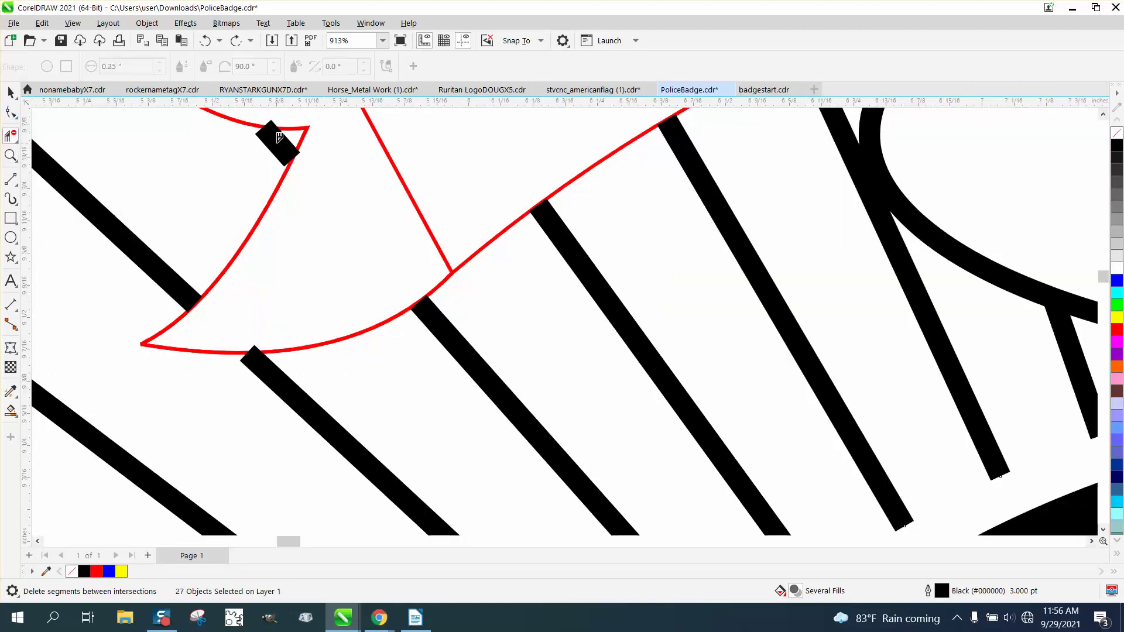
{"action": "left_click", "coordinate": [280, 137]}
{"action": "scroll", "coordinate": [245, 234], "scroll_direction": "down", "scroll_amount": 4}
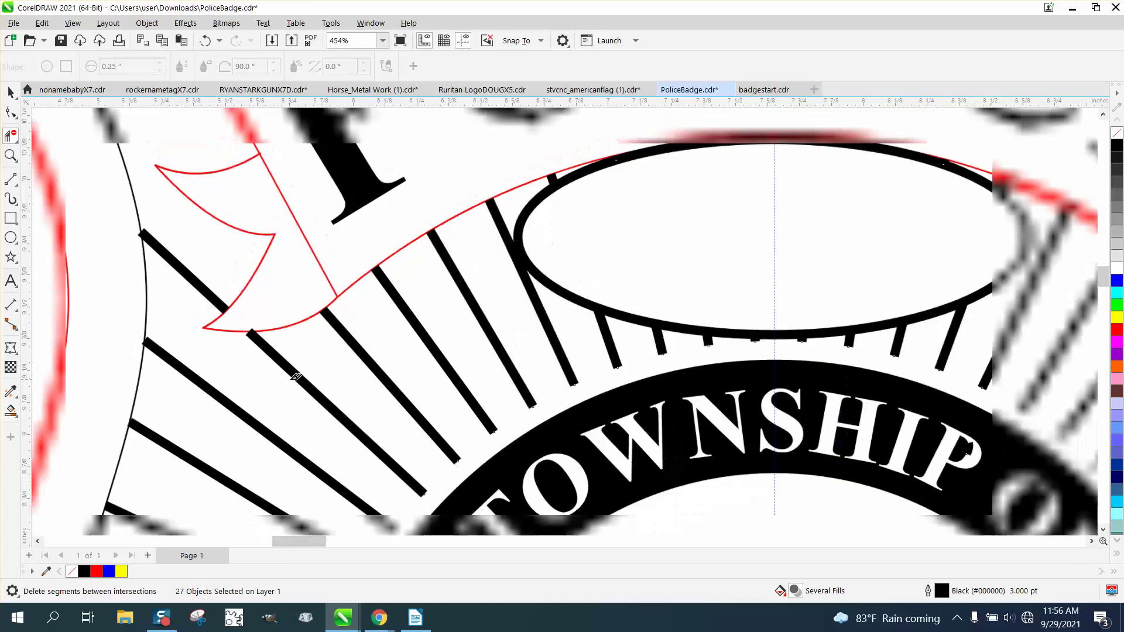
{"action": "scroll", "coordinate": [323, 375], "scroll_direction": "down", "scroll_amount": 1}
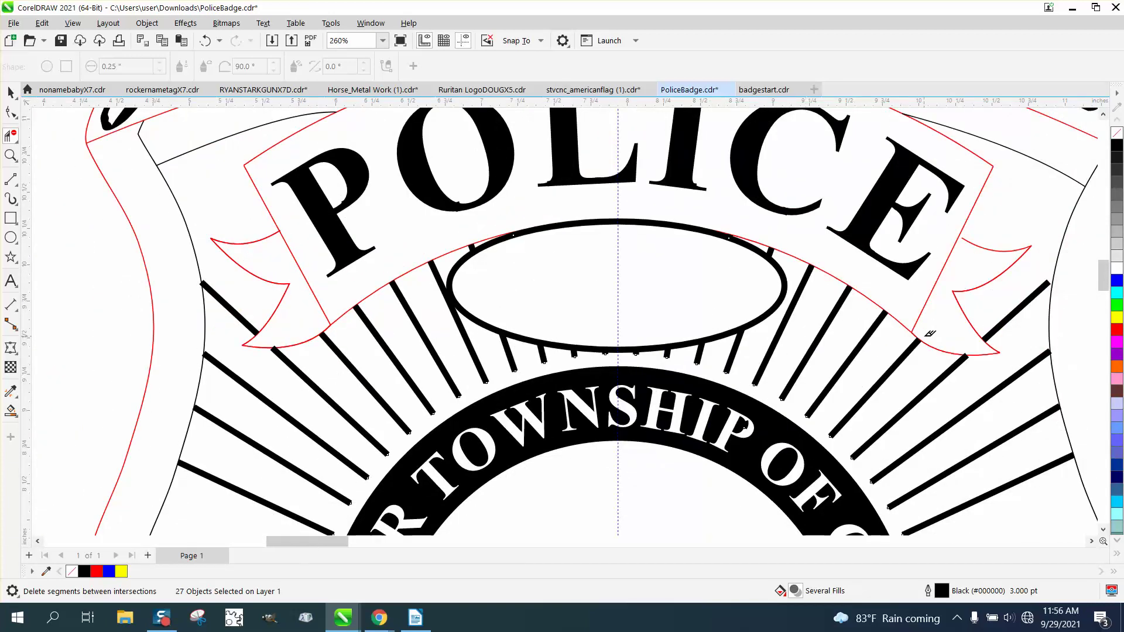
{"action": "left_click", "coordinate": [10, 111]}
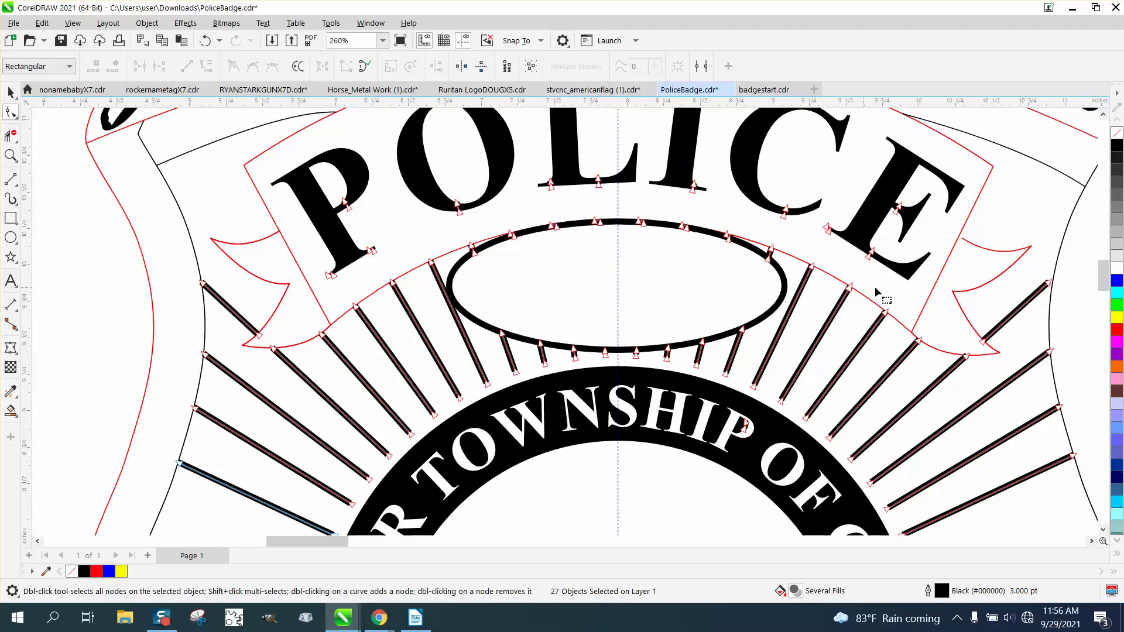
{"action": "left_click", "coordinate": [968, 250]}
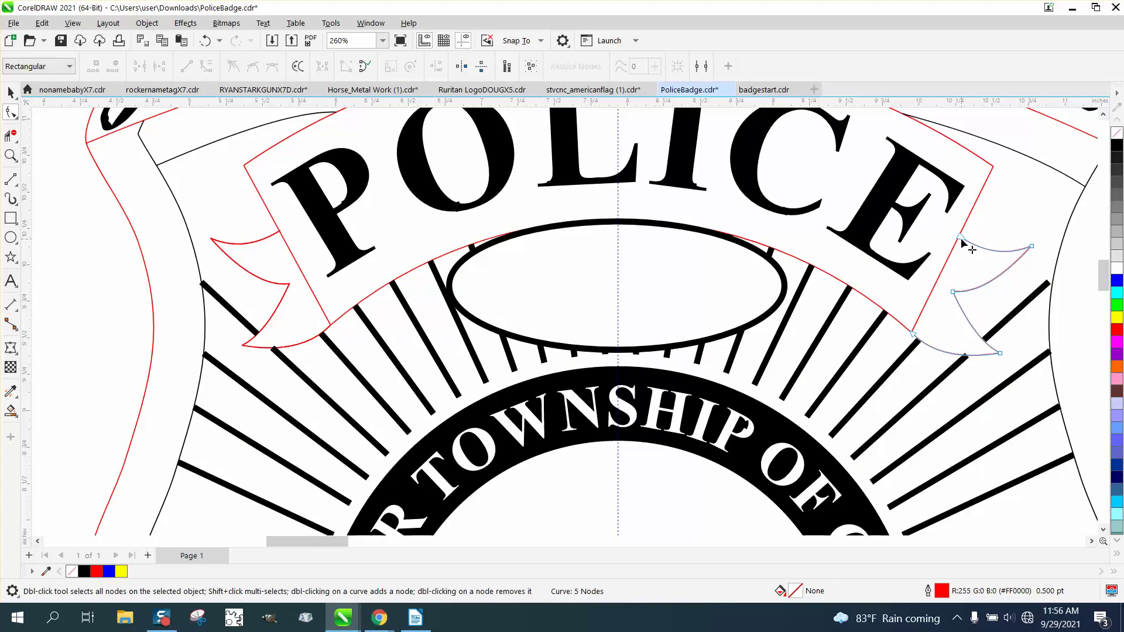
{"action": "left_click", "coordinate": [10, 155]}
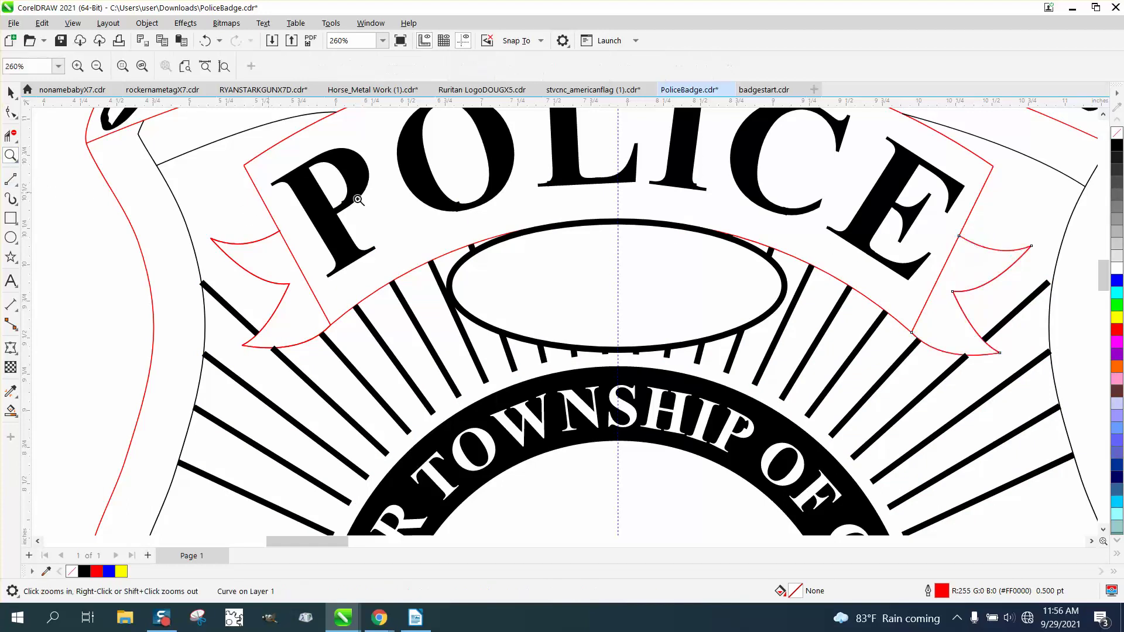
{"action": "scroll", "coordinate": [882, 268], "scroll_direction": "down", "scroll_amount": 3}
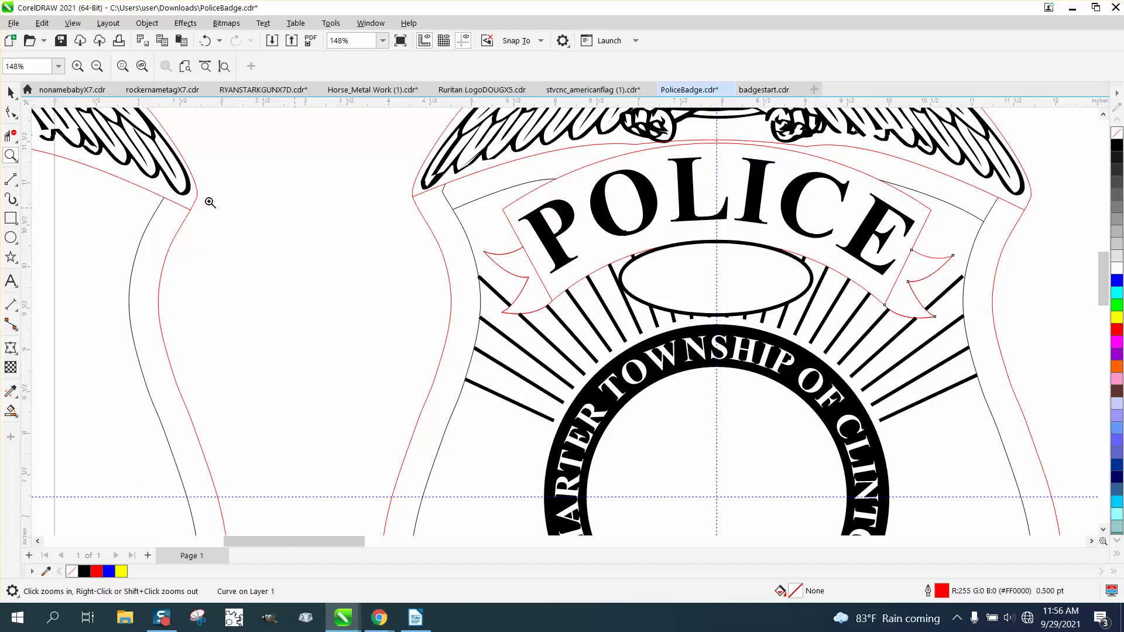
Step: Give both ribbon tails and the curved upper and lower edges of the POLICE ribbon a black outline 1.5 pt wide
{"action": "key", "text": "space"}
{"action": "left_click", "coordinate": [318, 241]}
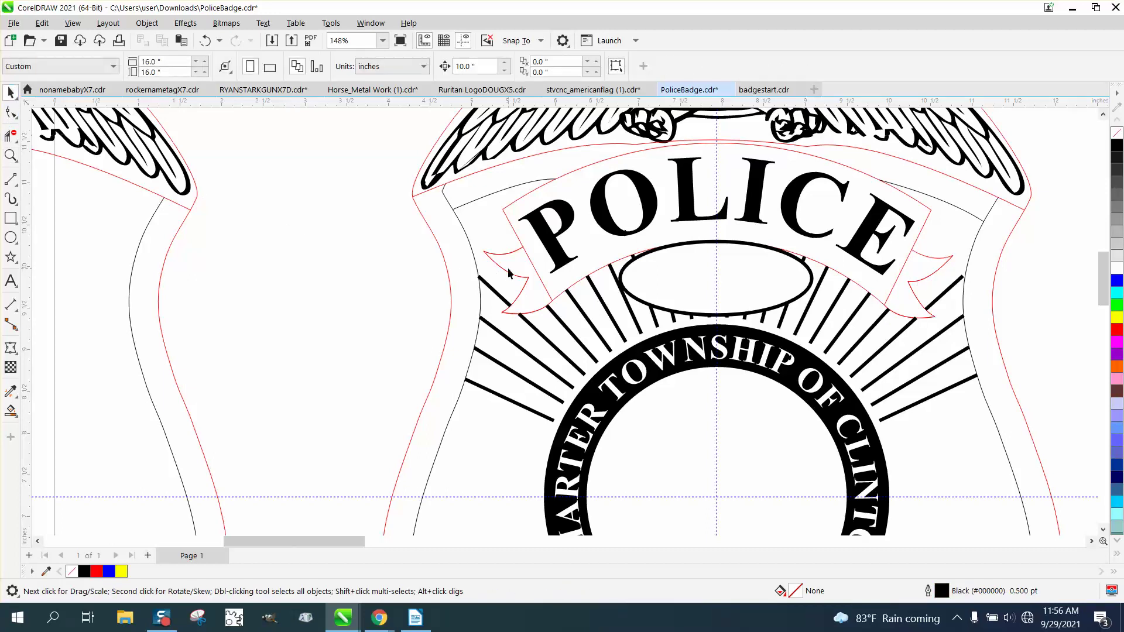
{"action": "left_click", "coordinate": [513, 252]}
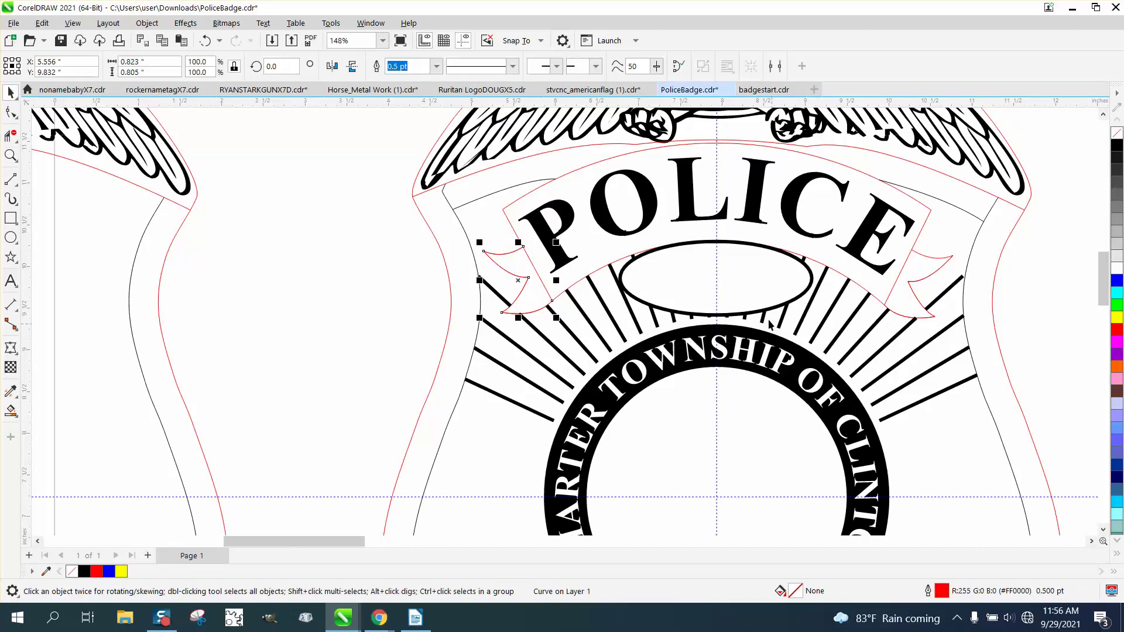
{"action": "left_click", "coordinate": [626, 155], "text": "shift"}
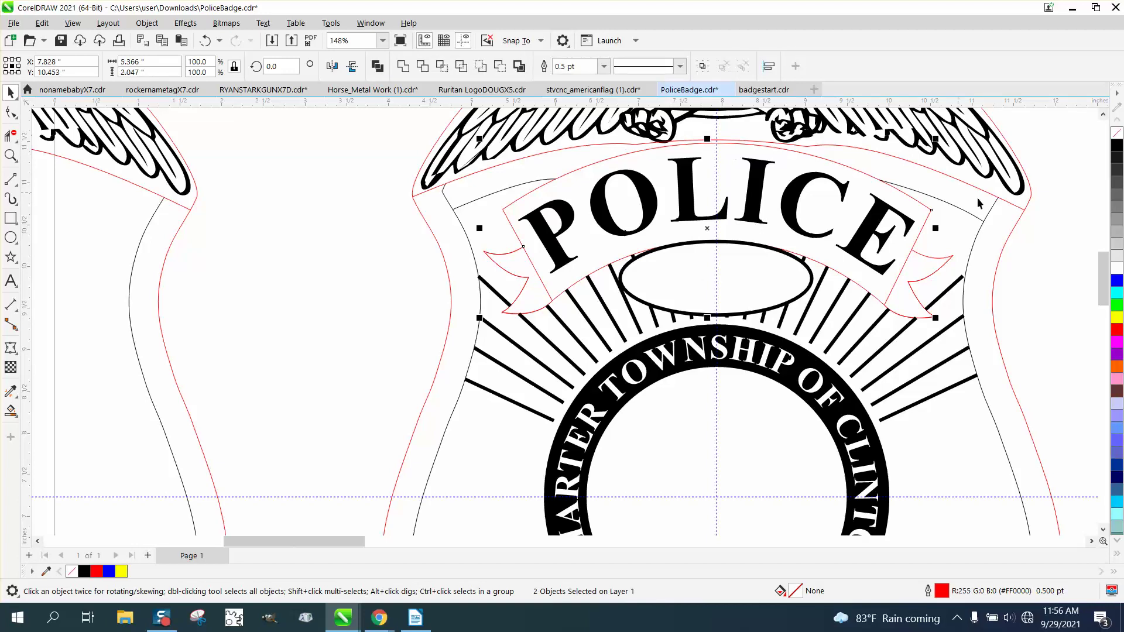
{"action": "left_click", "coordinate": [927, 257], "text": "shift"}
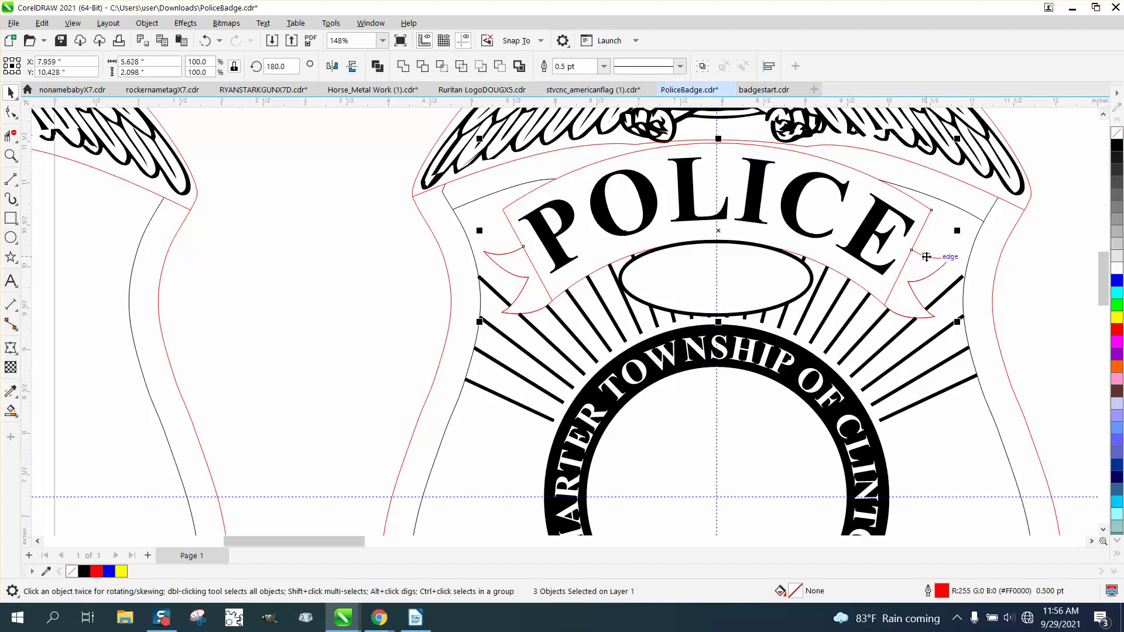
{"action": "left_click", "coordinate": [843, 278], "text": "shift"}
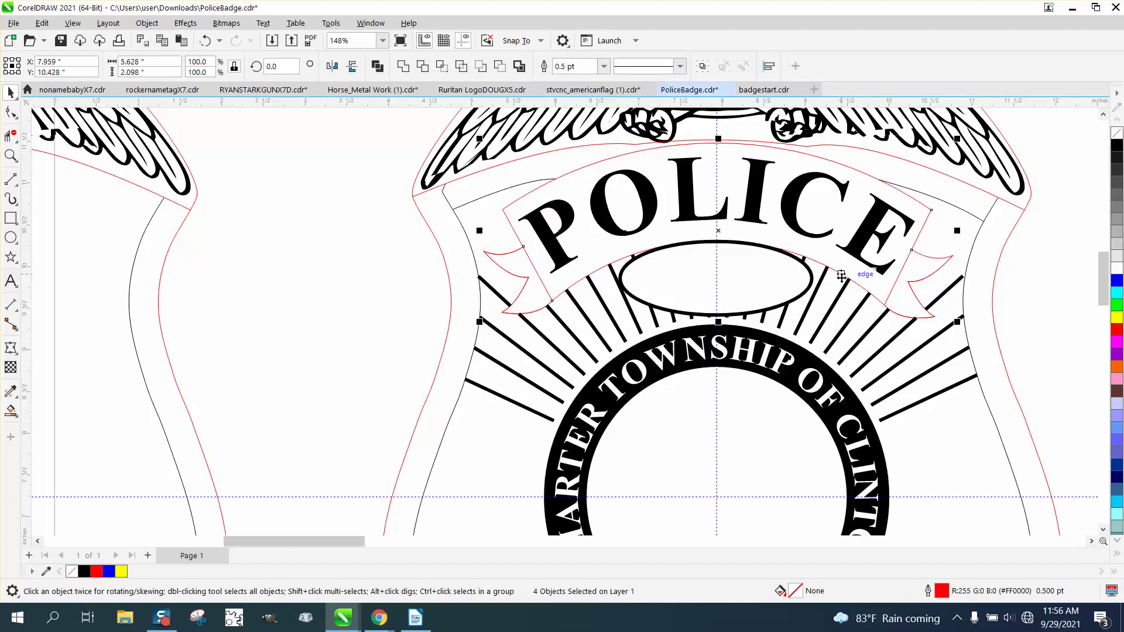
{"action": "double_click", "coordinate": [946, 597]}
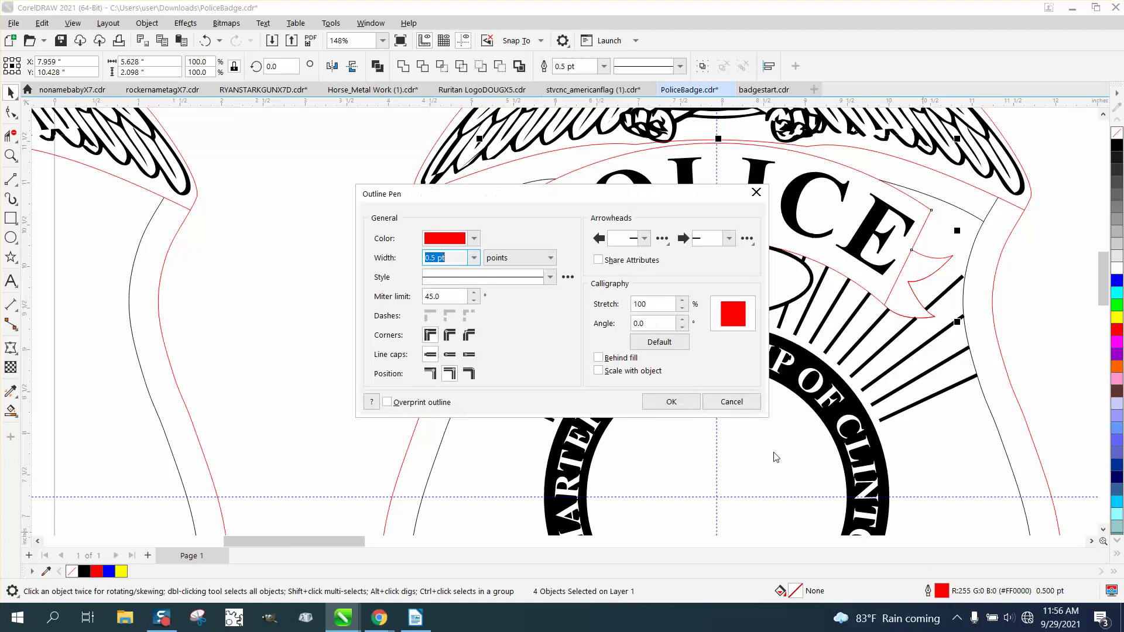
{"action": "left_click", "coordinate": [474, 258]}
{"action": "left_click", "coordinate": [446, 322]}
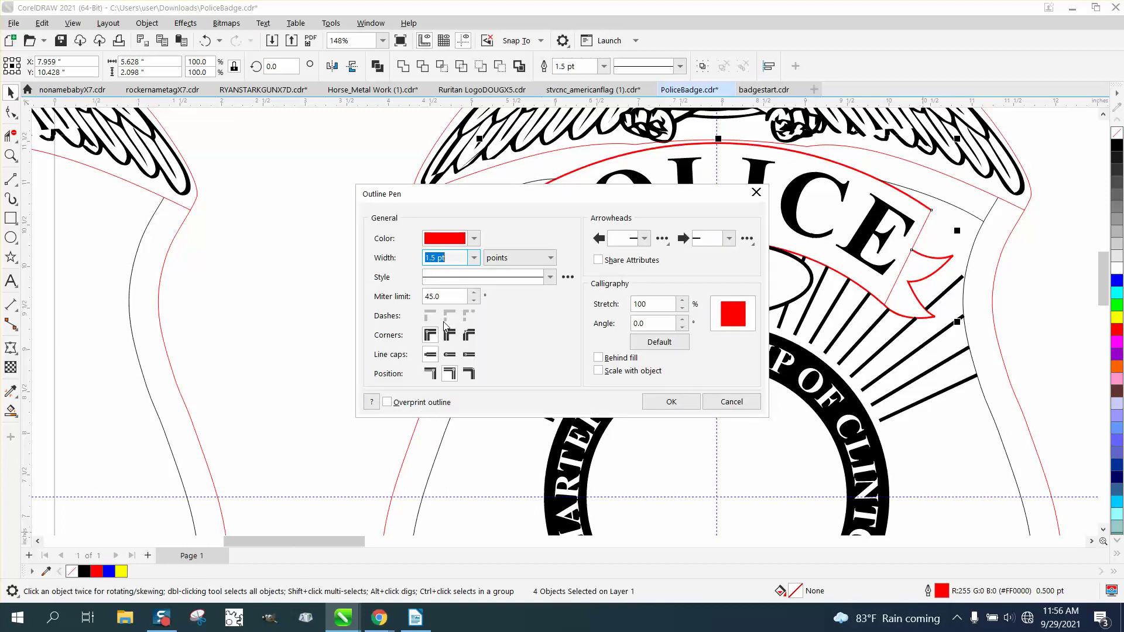
{"action": "left_click", "coordinate": [474, 238]}
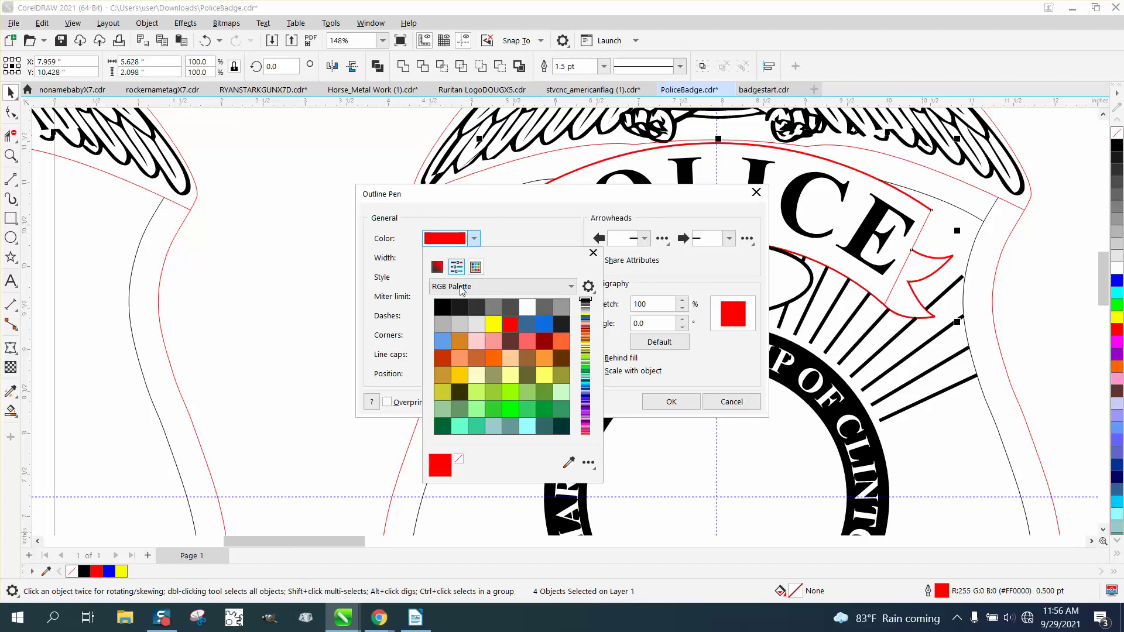
{"action": "left_click", "coordinate": [442, 306]}
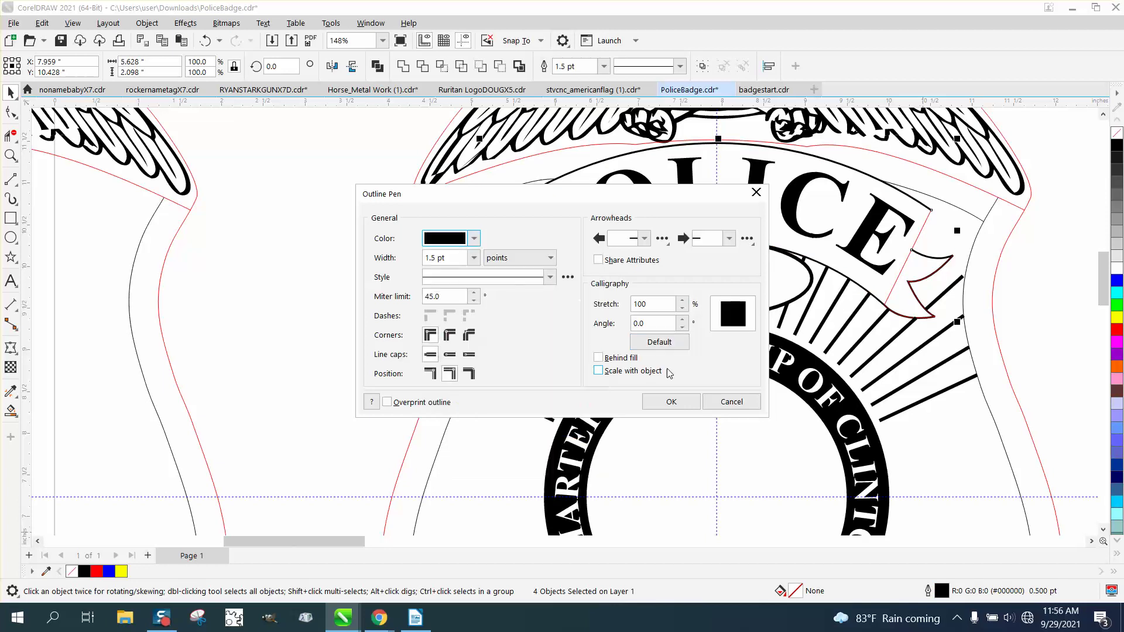
{"action": "left_click", "coordinate": [668, 404]}
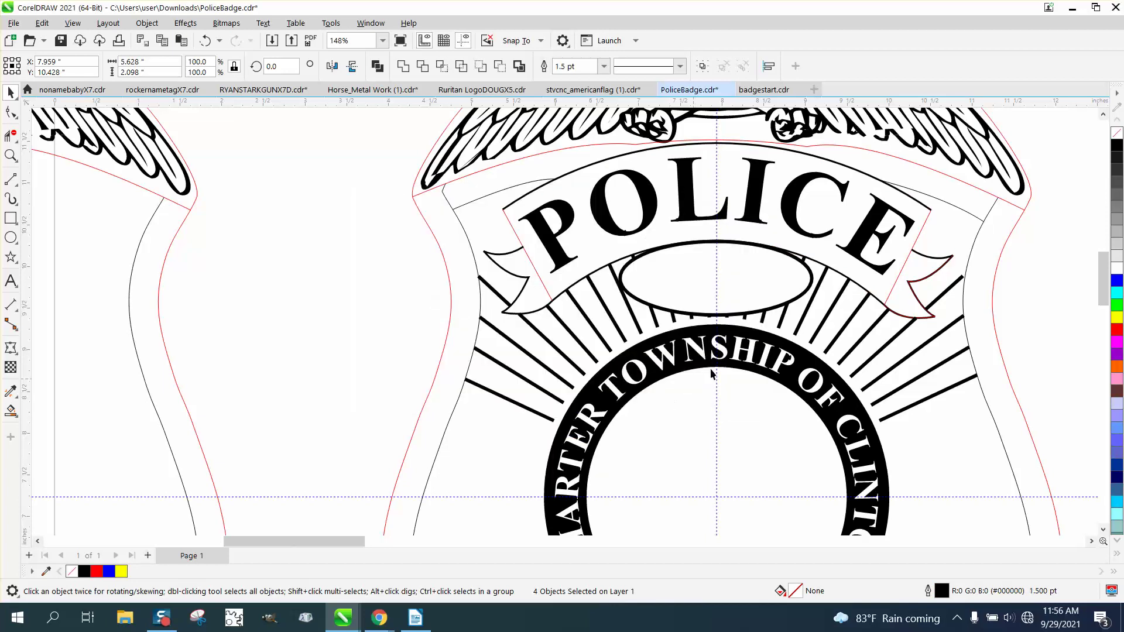
Step: Give the two straight end lines of the POLICE ribbon a black outline 1.5 pt wide
{"action": "left_click", "coordinate": [1047, 303]}
{"action": "left_click", "coordinate": [919, 235]}
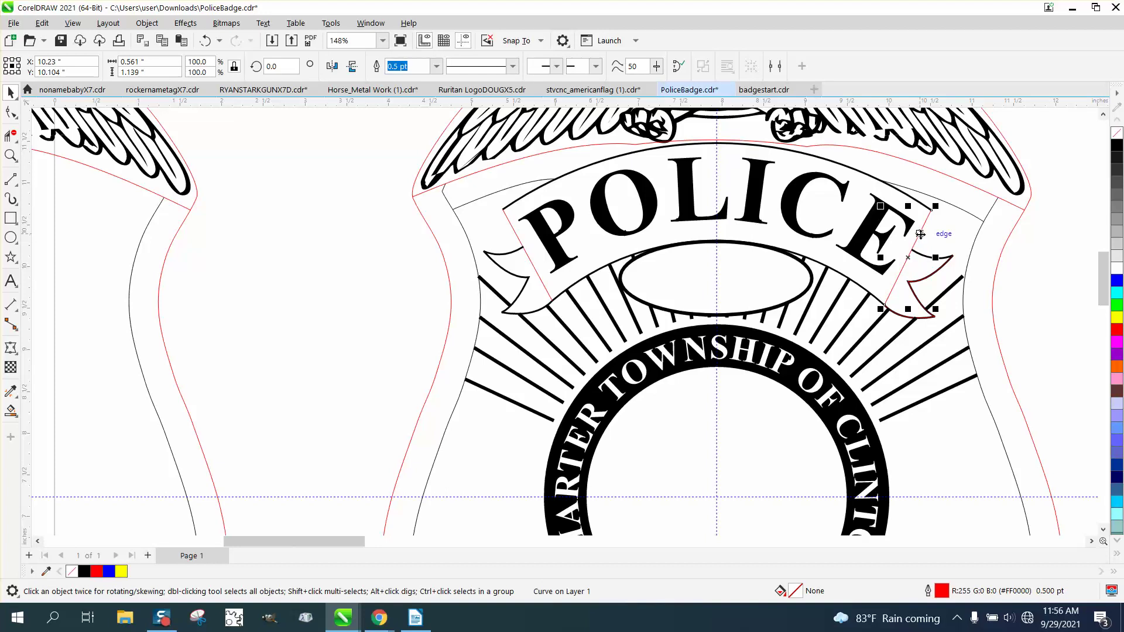
{"action": "left_click", "coordinate": [514, 235], "text": "shift"}
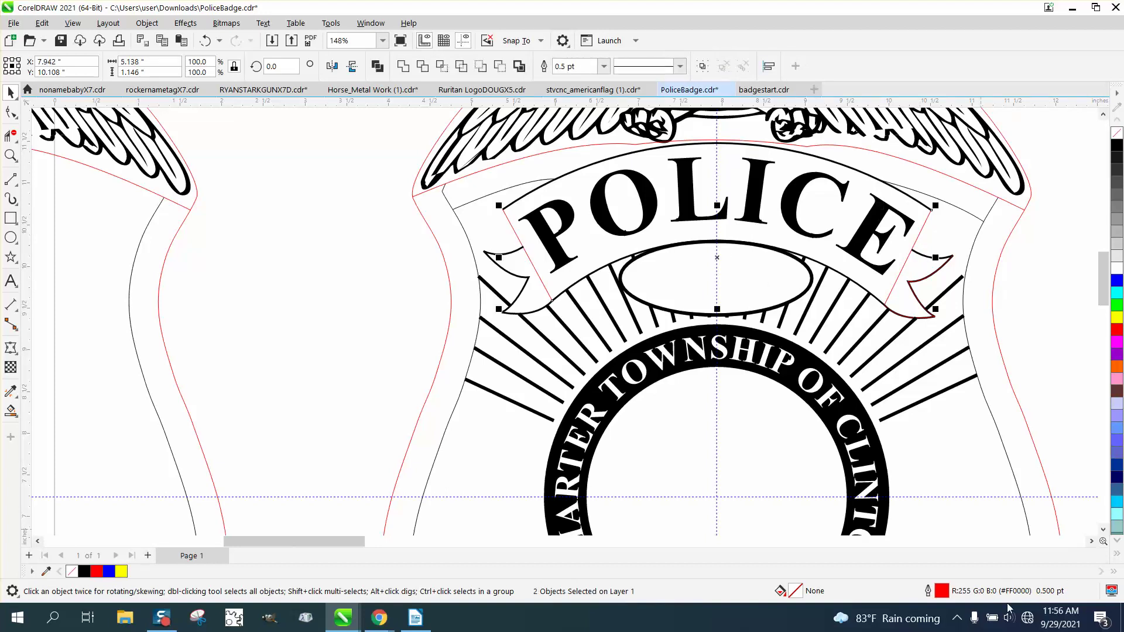
{"action": "double_click", "coordinate": [941, 592]}
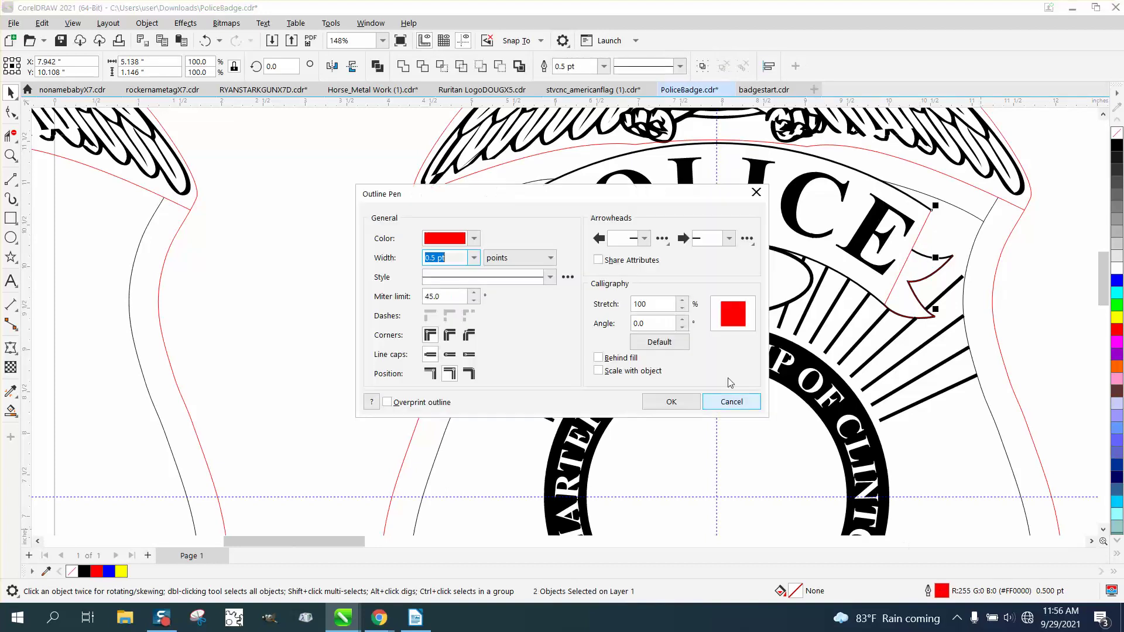
{"action": "left_click", "coordinate": [474, 258]}
{"action": "left_click", "coordinate": [436, 321]}
{"action": "left_click", "coordinate": [474, 238]}
{"action": "left_click", "coordinate": [442, 306]}
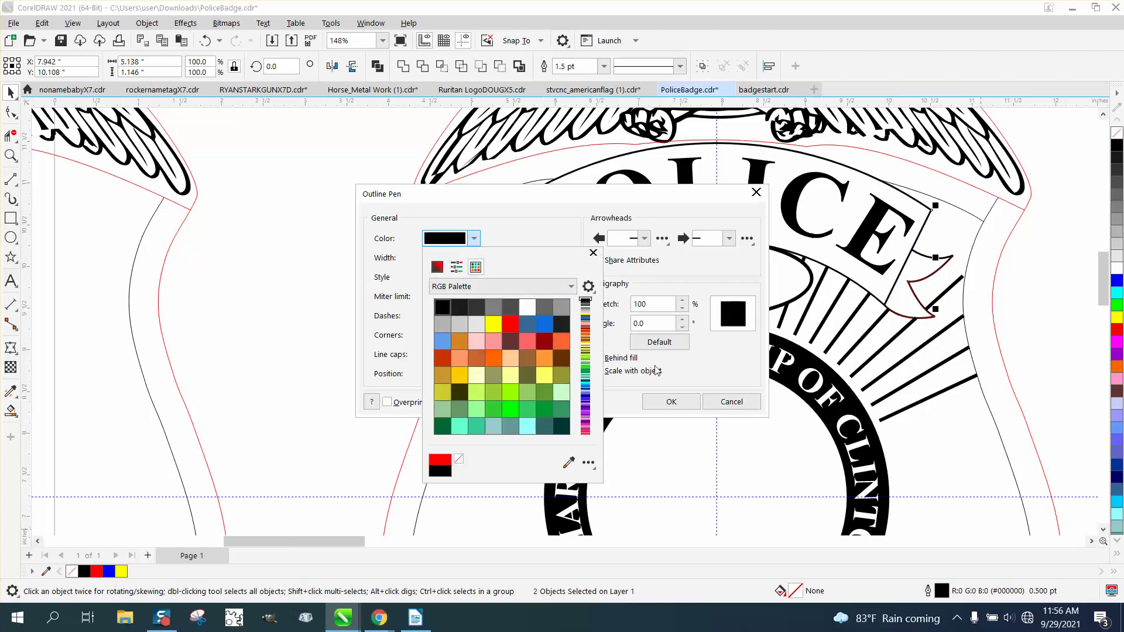
{"action": "left_click", "coordinate": [698, 369]}
{"action": "left_click", "coordinate": [597, 358]}
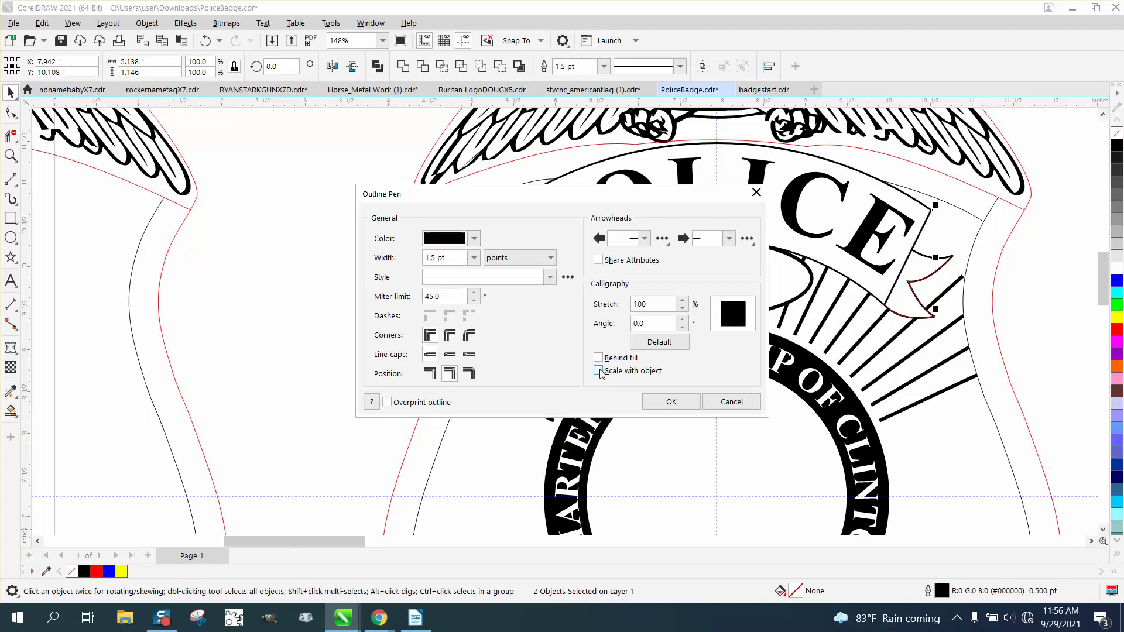
{"action": "left_click", "coordinate": [663, 401]}
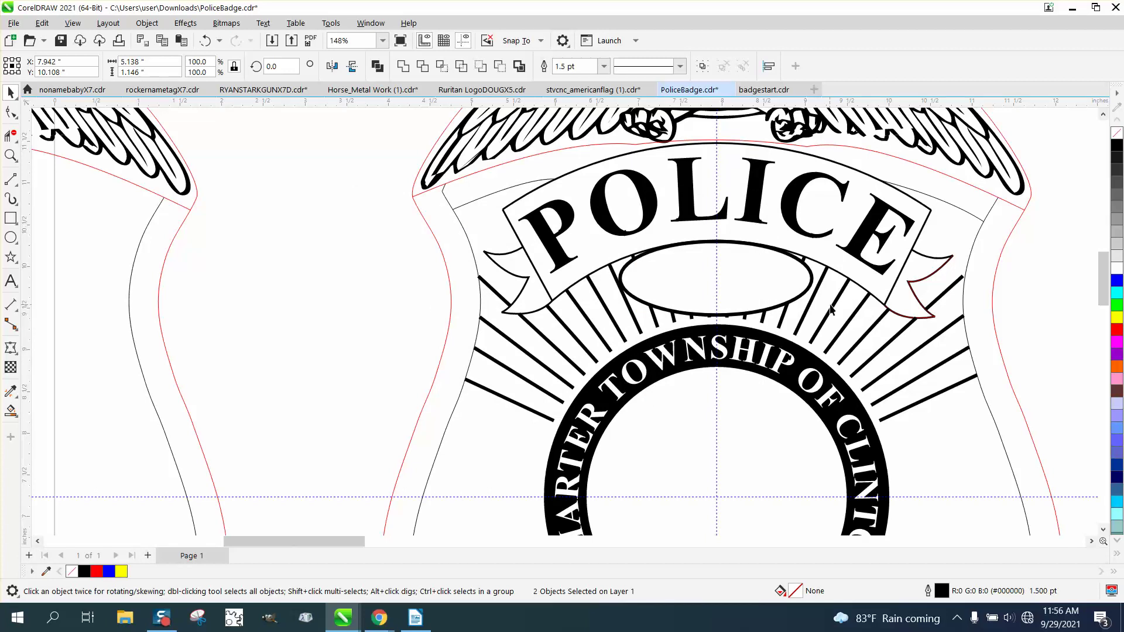
Step: Group the two colour reference badge objects and move them 10 inches horizontally onto the line-art badge
{"action": "scroll", "coordinate": [505, 240], "scroll_direction": "down", "scroll_amount": 3}
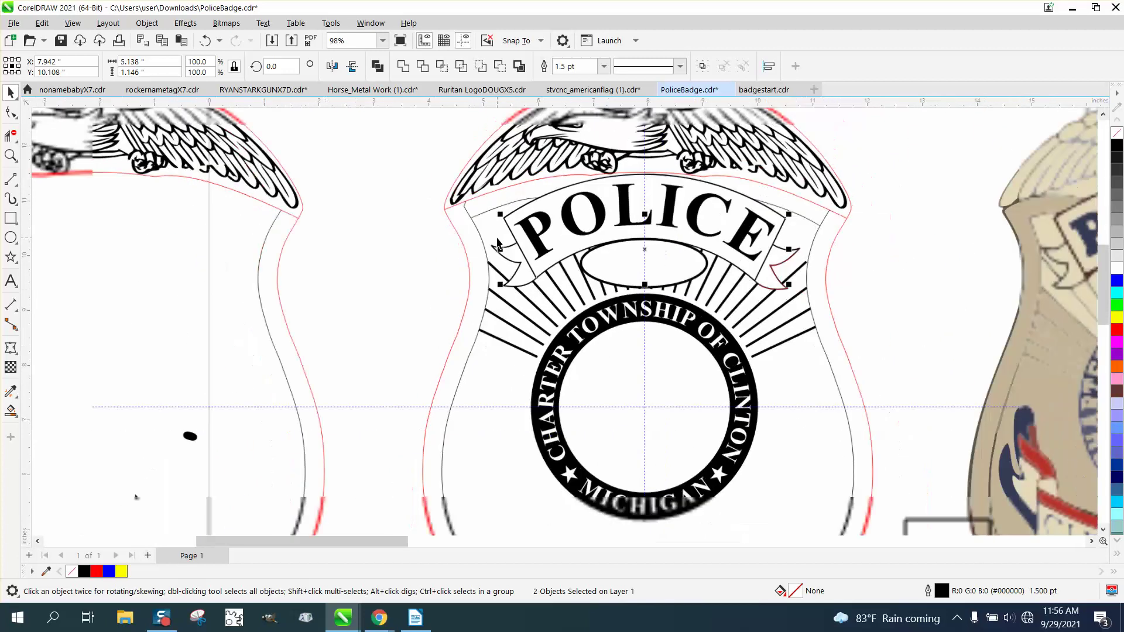
{"action": "scroll", "coordinate": [504, 240], "scroll_direction": "down", "scroll_amount": 2}
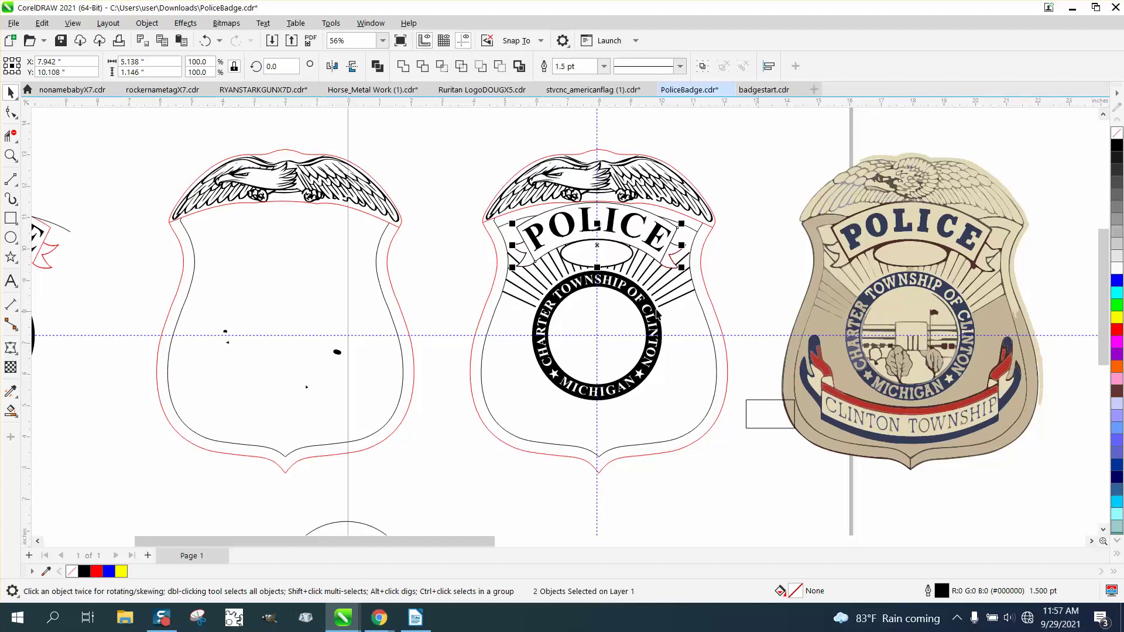
{"action": "left_click", "coordinate": [11, 155]}
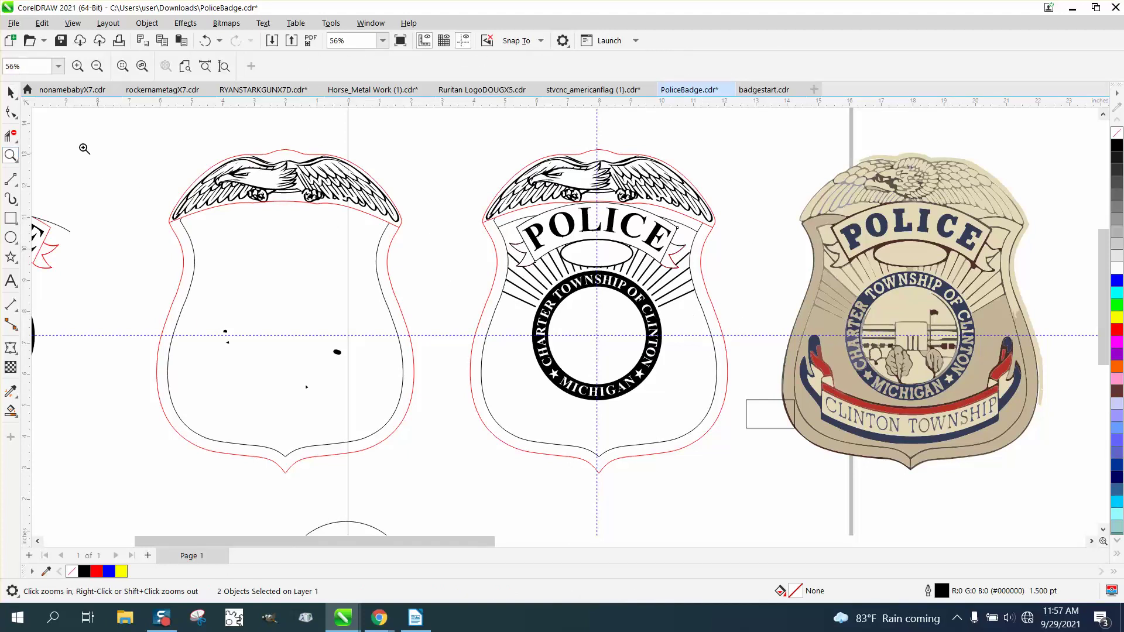
{"action": "left_click", "coordinate": [11, 93]}
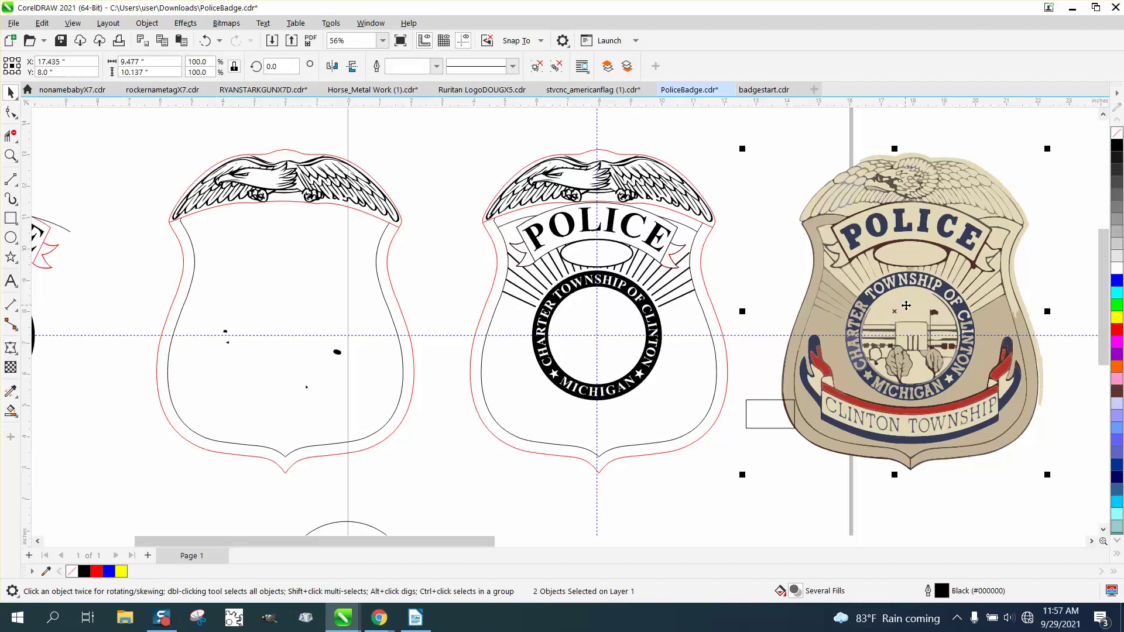
{"action": "left_click_drag", "start_coordinate": [880, 331], "coordinate": [566, 330]}
{"action": "key", "text": "ctrl+g"}
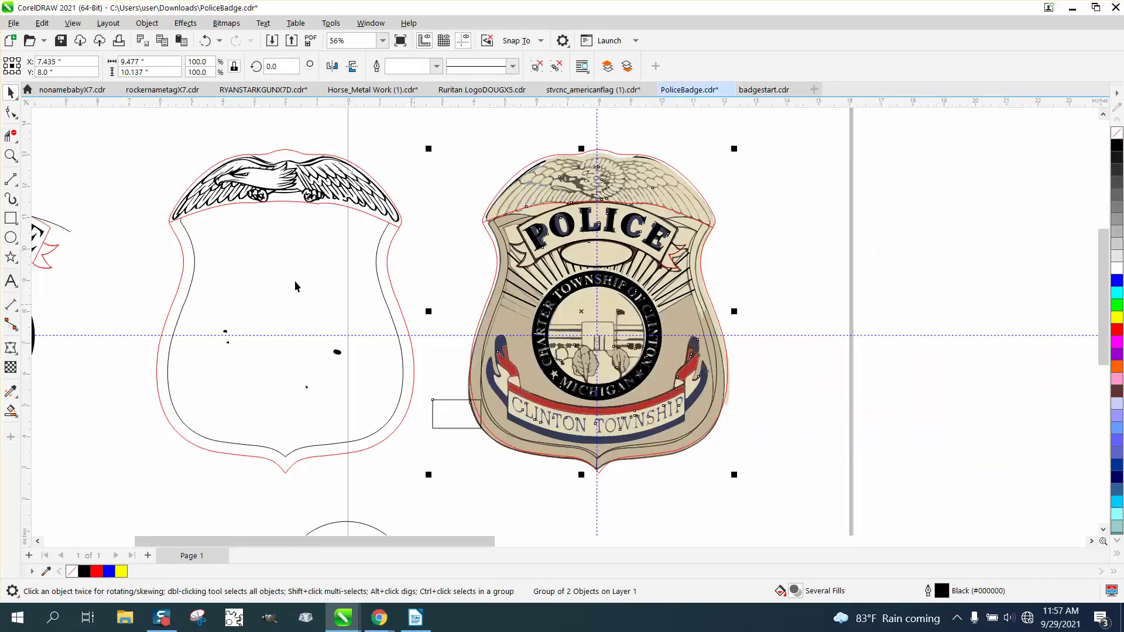
Step: Trace the building's horizontal bands inside the seal with three 2-point lines across the circle, the lowest about 3.09 in long
{"action": "left_click", "coordinate": [10, 155]}
{"action": "left_click_drag", "start_coordinate": [457, 285], "coordinate": [849, 436]}
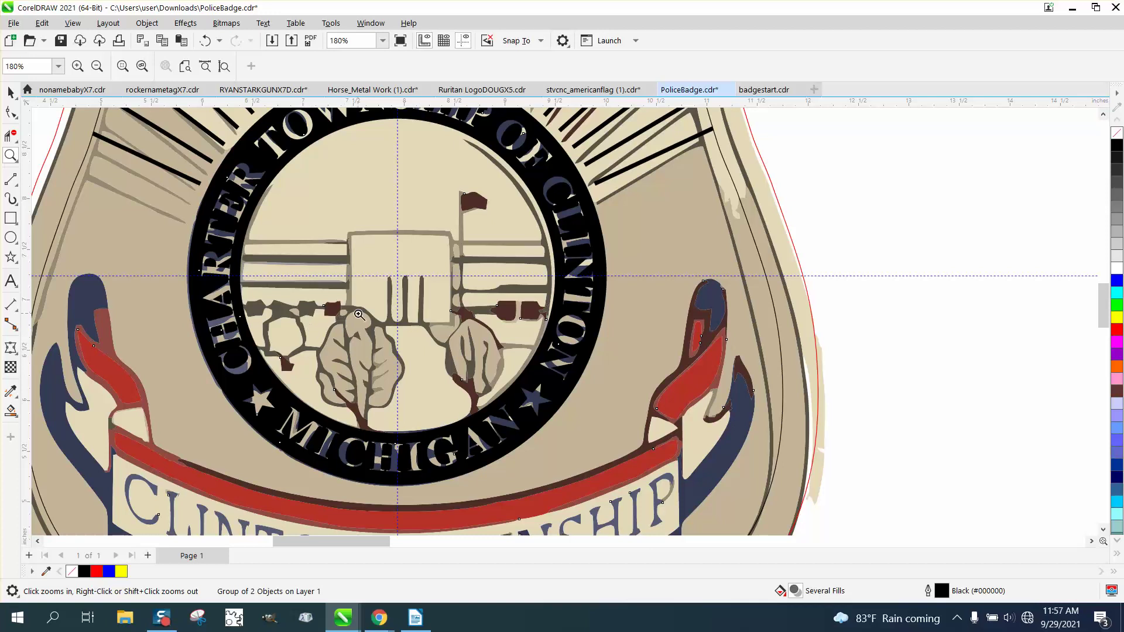
{"action": "left_click", "coordinate": [17, 197]}
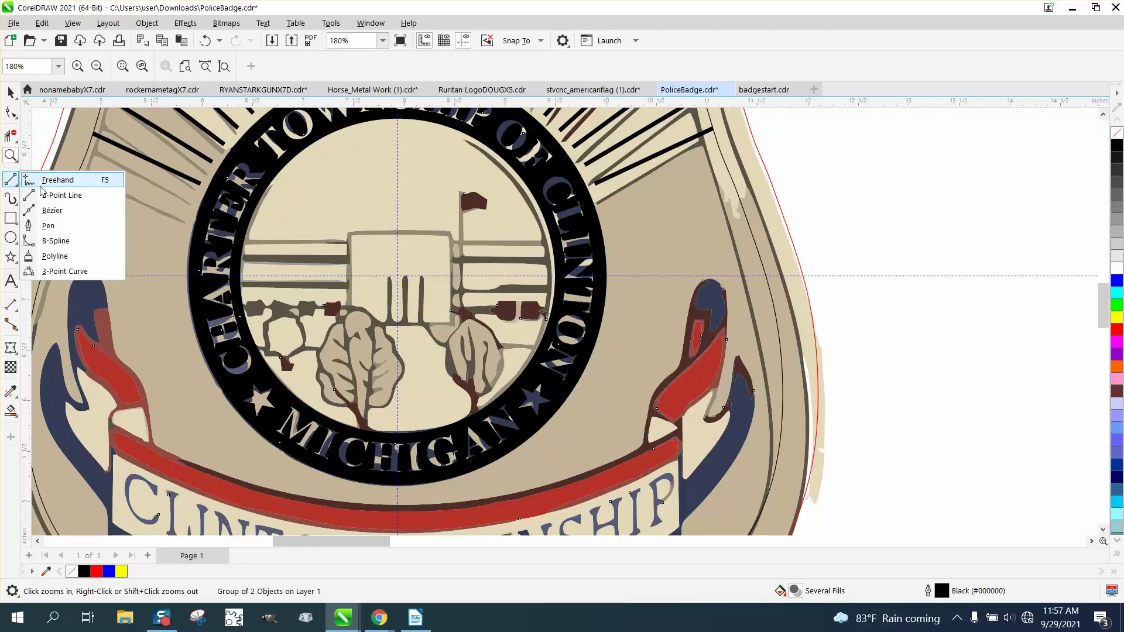
{"action": "left_click", "coordinate": [52, 193]}
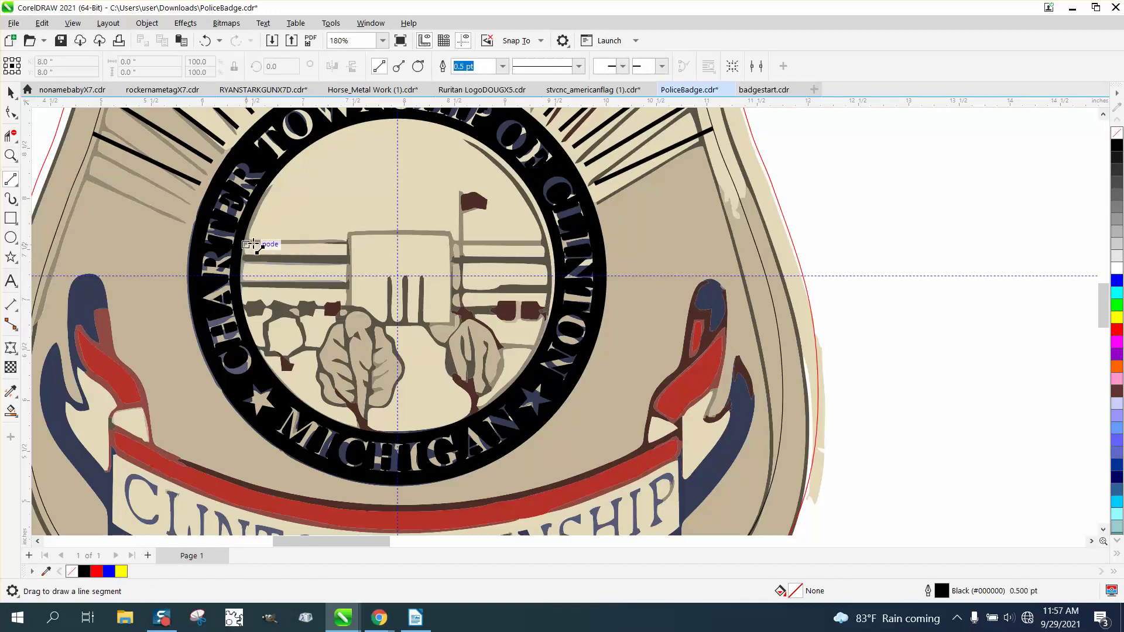
{"action": "mouse_move", "coordinate": [246, 242]}
{"action": "left_mouse_down"}
{"action": "mouse_move", "coordinate": [541, 243]}
{"action": "mouse_move", "coordinate": [351, 266]}
{"action": "mouse_move", "coordinate": [240, 264]}
{"action": "mouse_move", "coordinate": [258, 286]}
{"action": "mouse_move", "coordinate": [579, 286]}
{"action": "mouse_move", "coordinate": [551, 285]}
{"action": "left_mouse_up"}
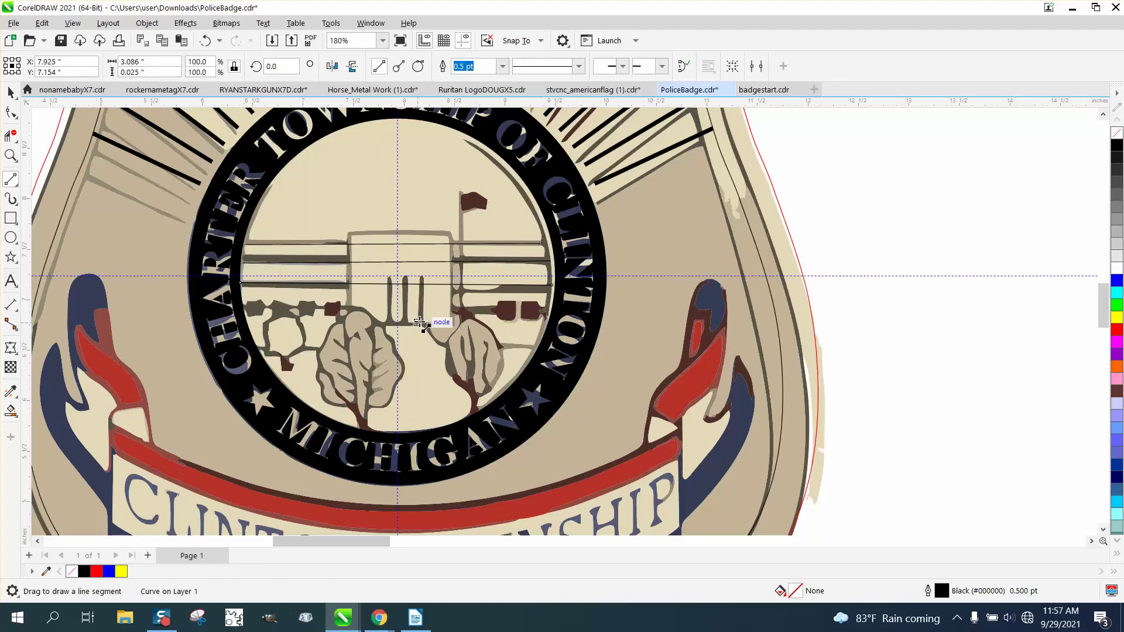
Step: Trace the building's three vertical bars with lines about 0.4 in tall and its central block with a rectangle about 1.01 by 0.89 in
{"action": "left_click_drag", "start_coordinate": [424, 322], "coordinate": [424, 276]}
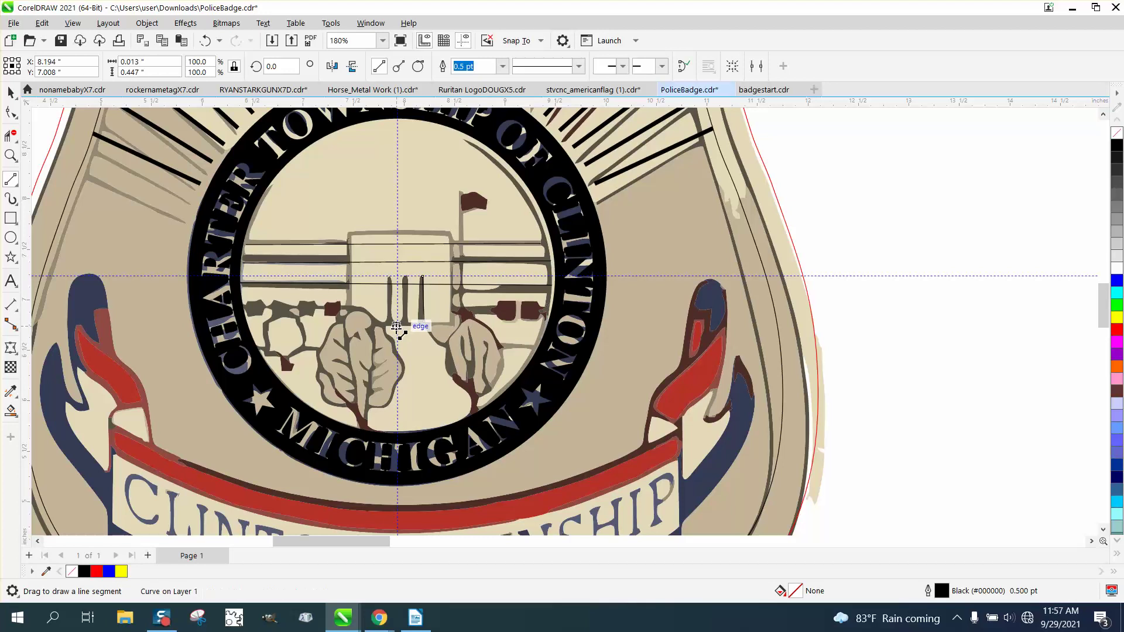
{"action": "left_click_drag", "start_coordinate": [401, 320], "coordinate": [408, 274]}
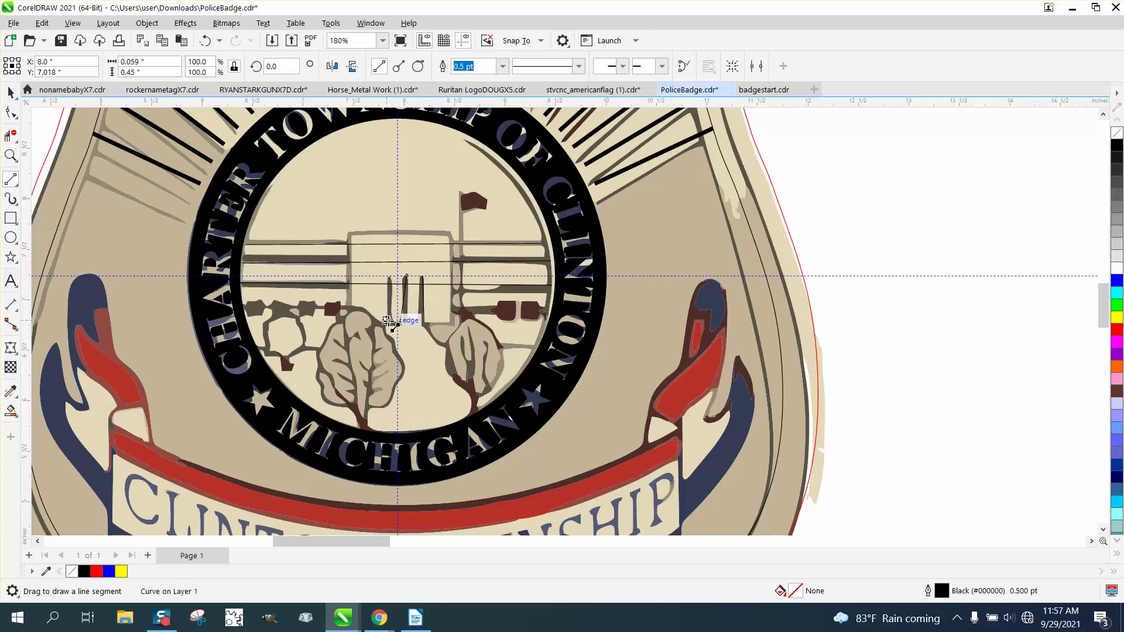
{"action": "left_click_drag", "start_coordinate": [401, 320], "coordinate": [390, 279]}
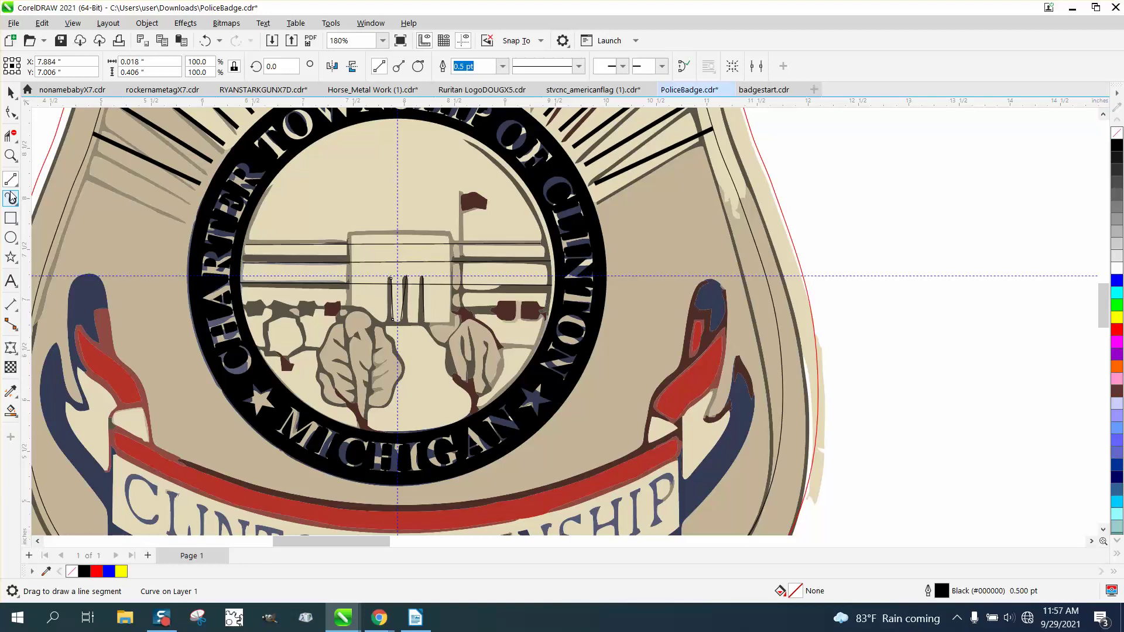
{"action": "left_click", "coordinate": [11, 218]}
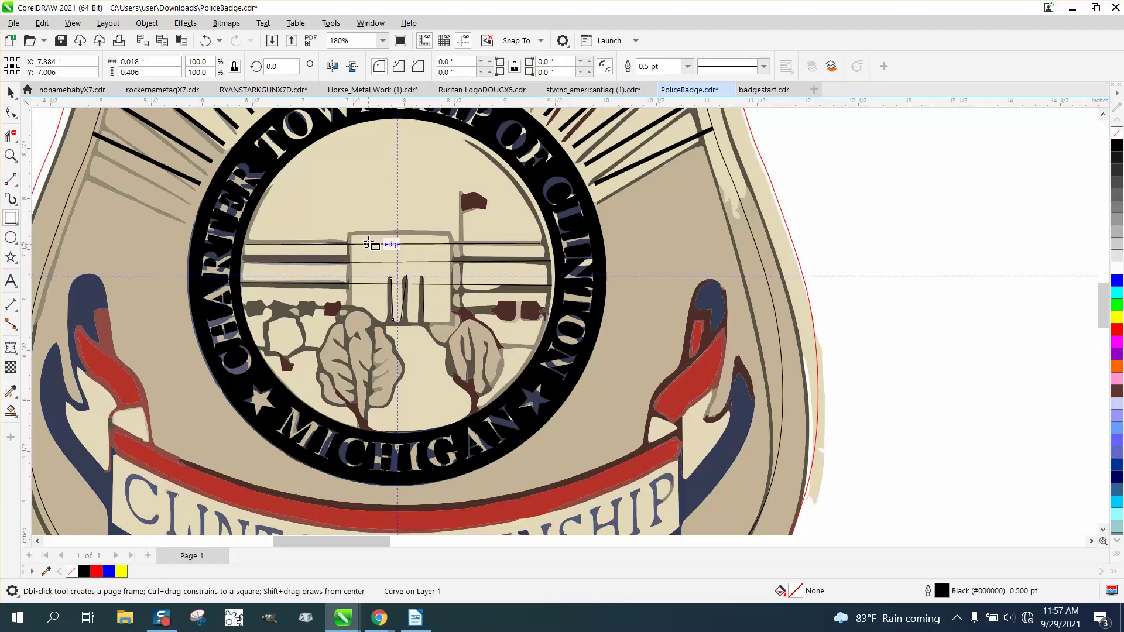
{"action": "left_click_drag", "start_coordinate": [348, 233], "coordinate": [450, 321]}
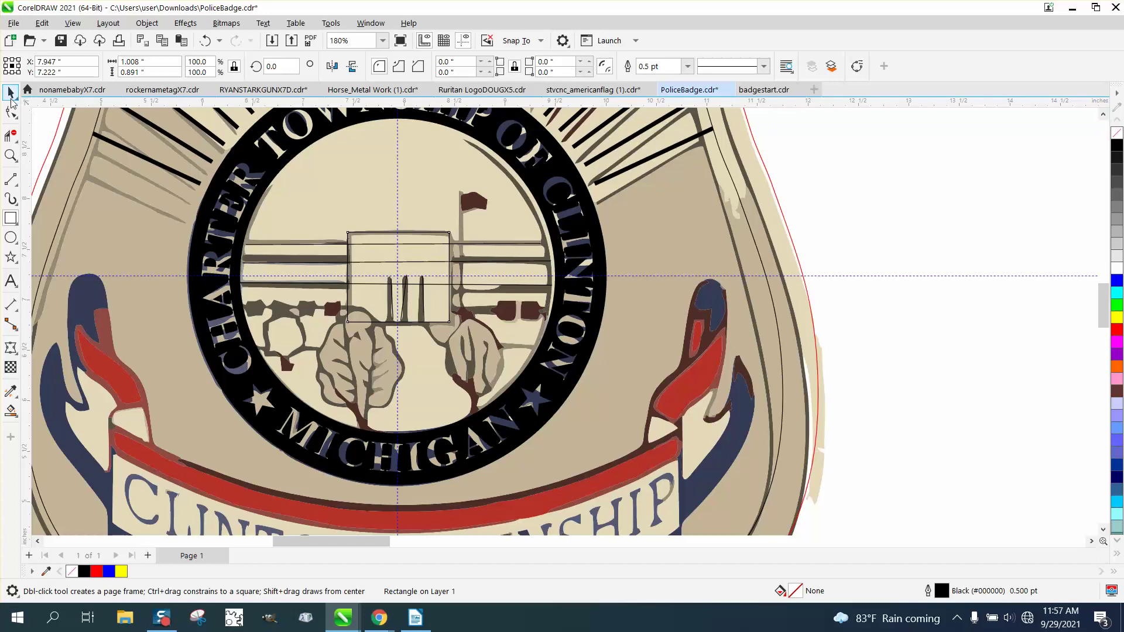
Step: Move the grouped colour reference badge 10 inches to the right, off the line-art badge
{"action": "left_click", "coordinate": [10, 92]}
{"action": "scroll", "coordinate": [855, 328], "scroll_direction": "down", "scroll_amount": 4}
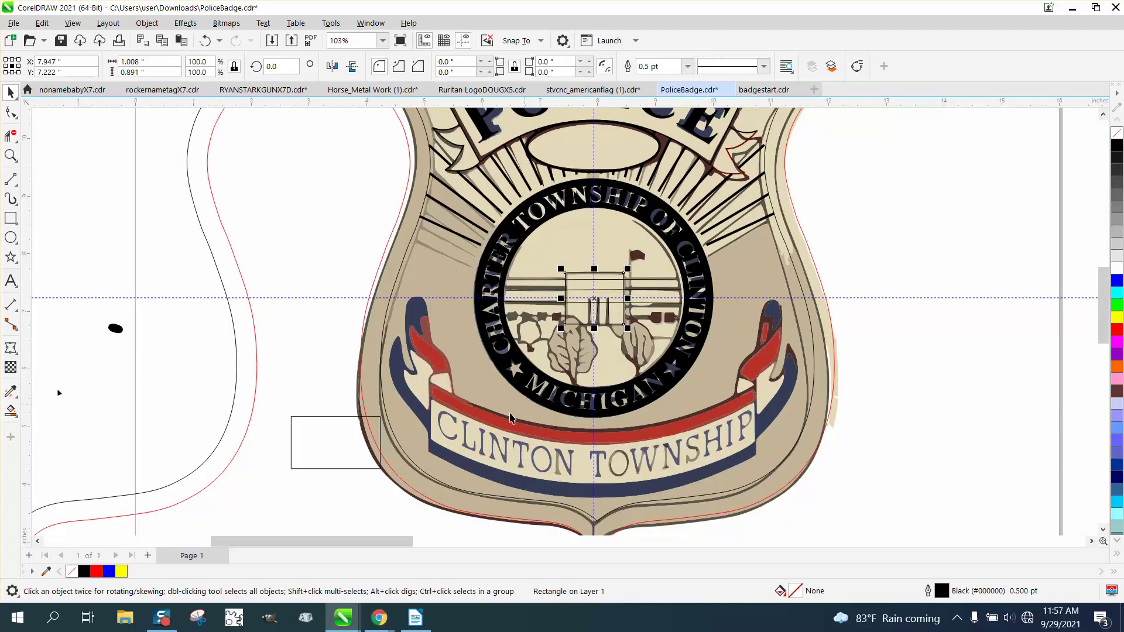
{"action": "left_click", "coordinate": [364, 439]}
{"action": "key", "text": "shift+Right"}
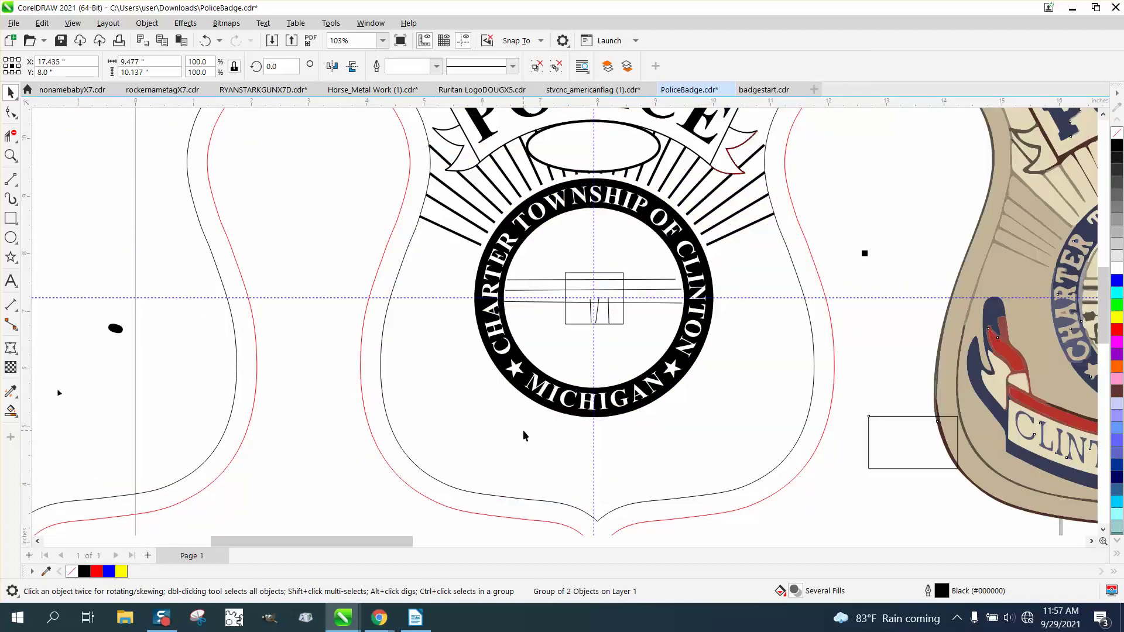
Step: Straighten the building's first two vertical bars by moving their lower end nodes onto the central block's bottom edge
{"action": "left_click", "coordinate": [10, 155]}
{"action": "left_click_drag", "start_coordinate": [567, 283], "coordinate": [664, 351]}
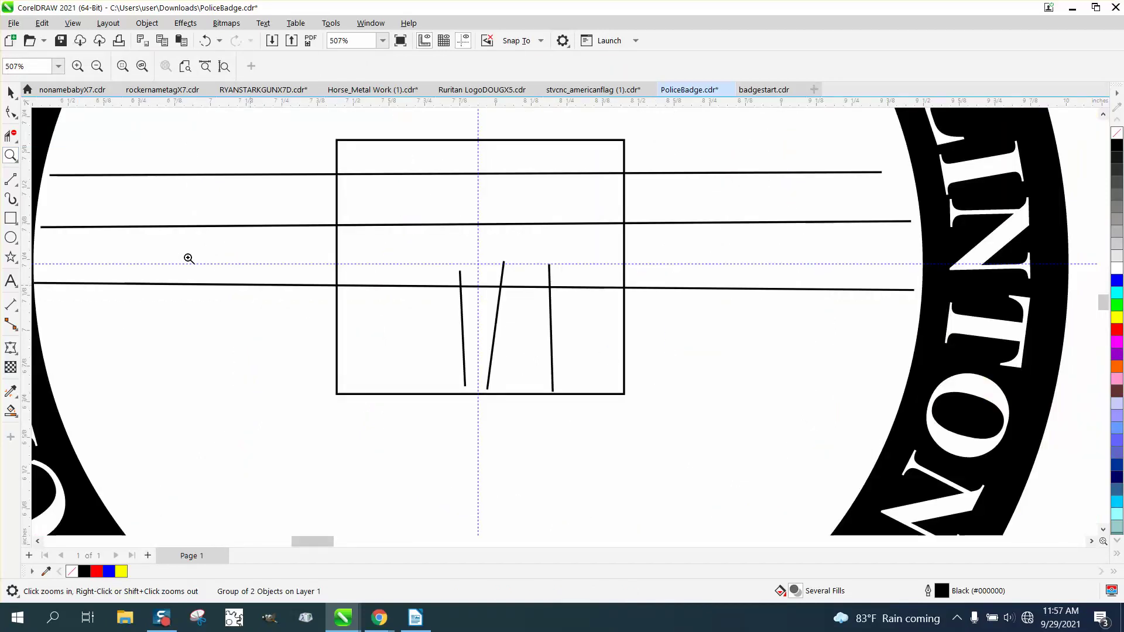
{"action": "left_click", "coordinate": [13, 97]}
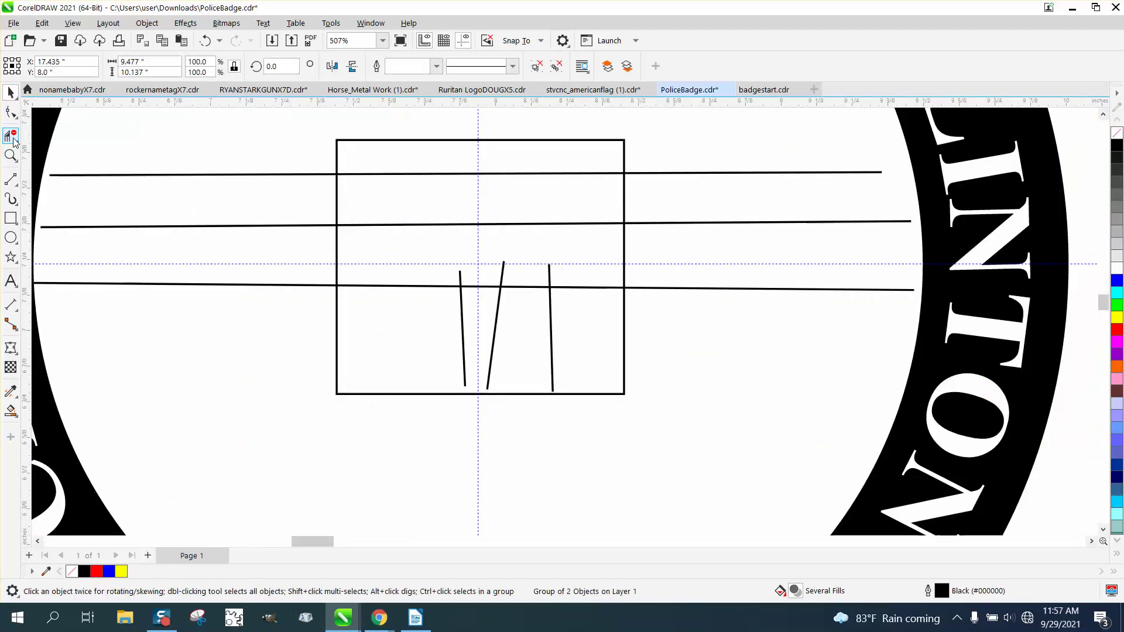
{"action": "left_click", "coordinate": [16, 117]}
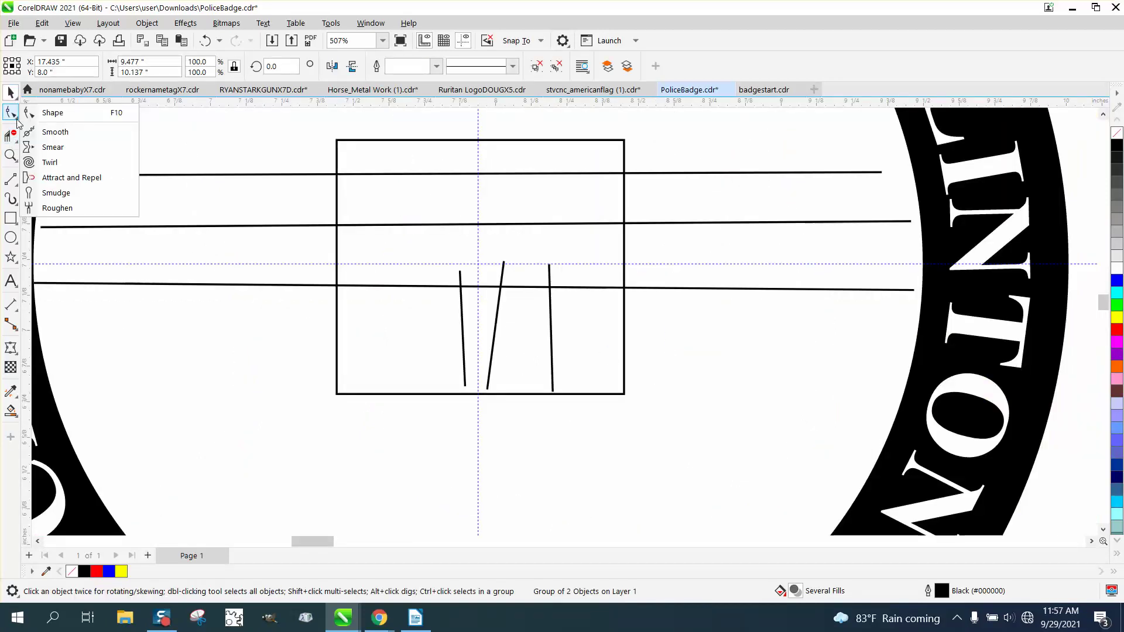
{"action": "left_click", "coordinate": [48, 112]}
{"action": "left_click", "coordinate": [465, 371]}
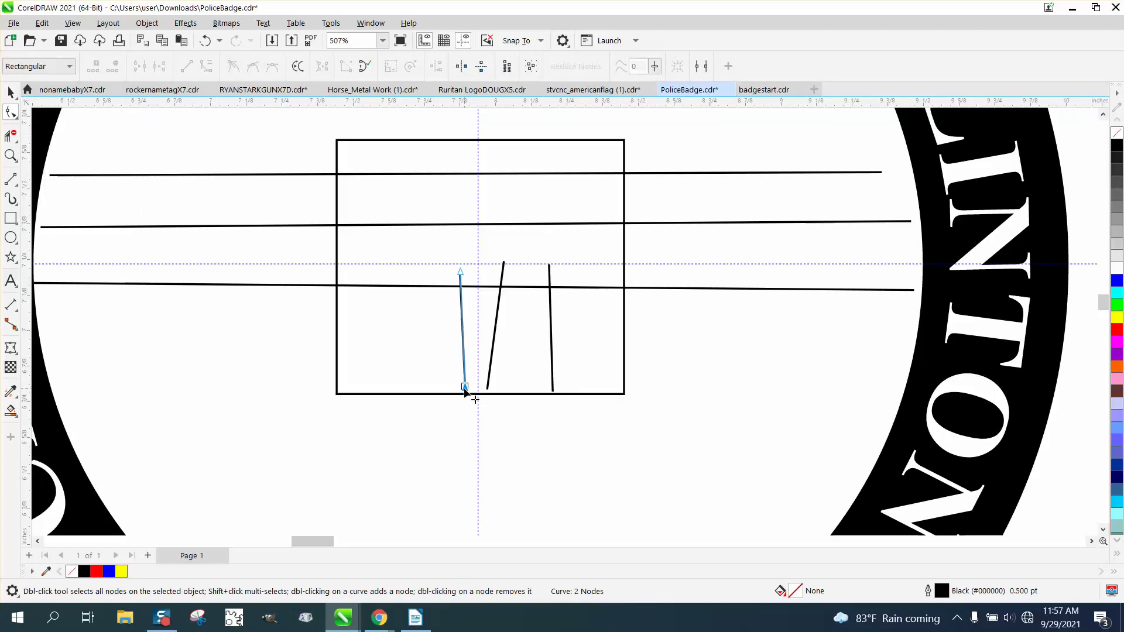
{"action": "left_click_drag", "start_coordinate": [465, 386], "coordinate": [506, 396]}
{"action": "left_click", "coordinate": [487, 390]}
{"action": "scroll", "coordinate": [255, 378], "scroll_direction": "down", "scroll_amount": 4}
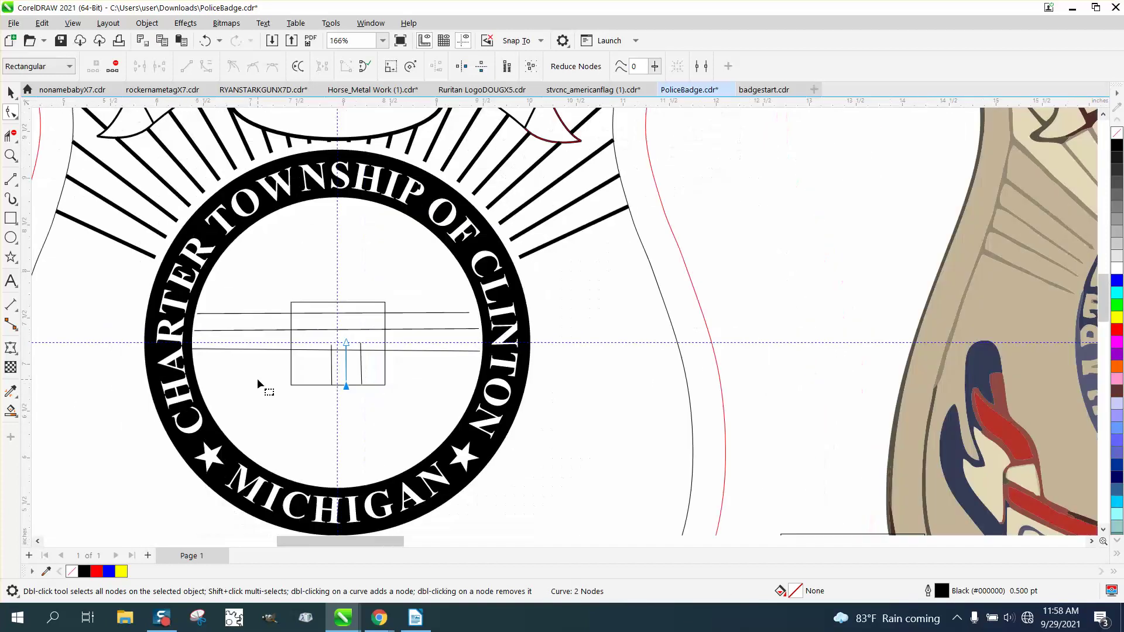
{"action": "scroll", "coordinate": [258, 378], "scroll_direction": "down", "scroll_amount": 1}
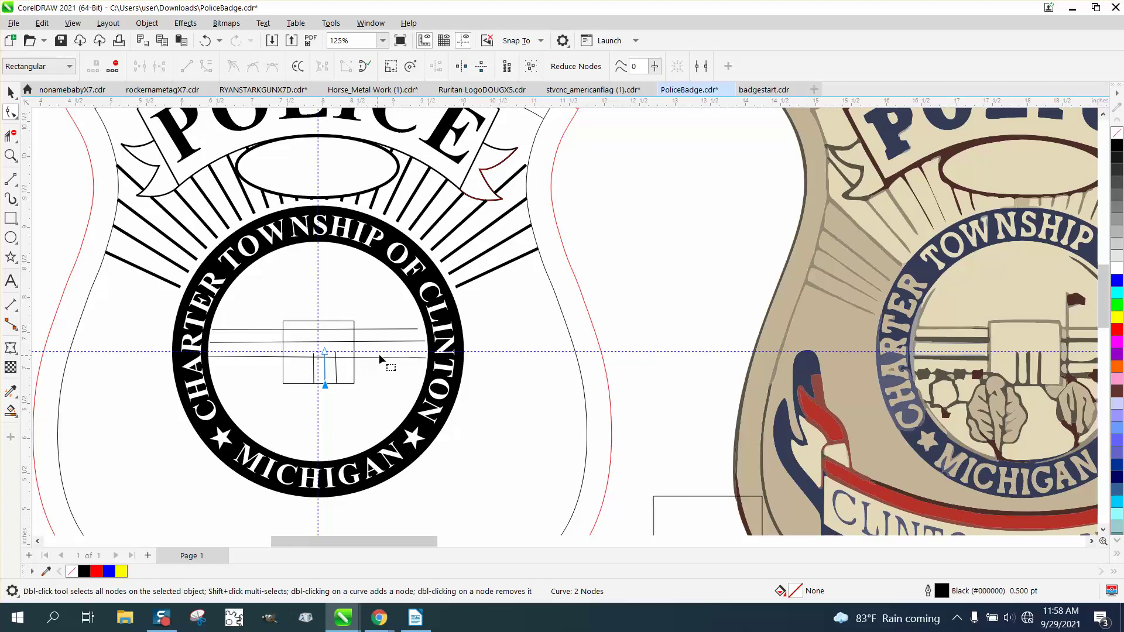
Step: Delete the horizontal guideline running through the seal
{"action": "left_click", "coordinate": [11, 92]}
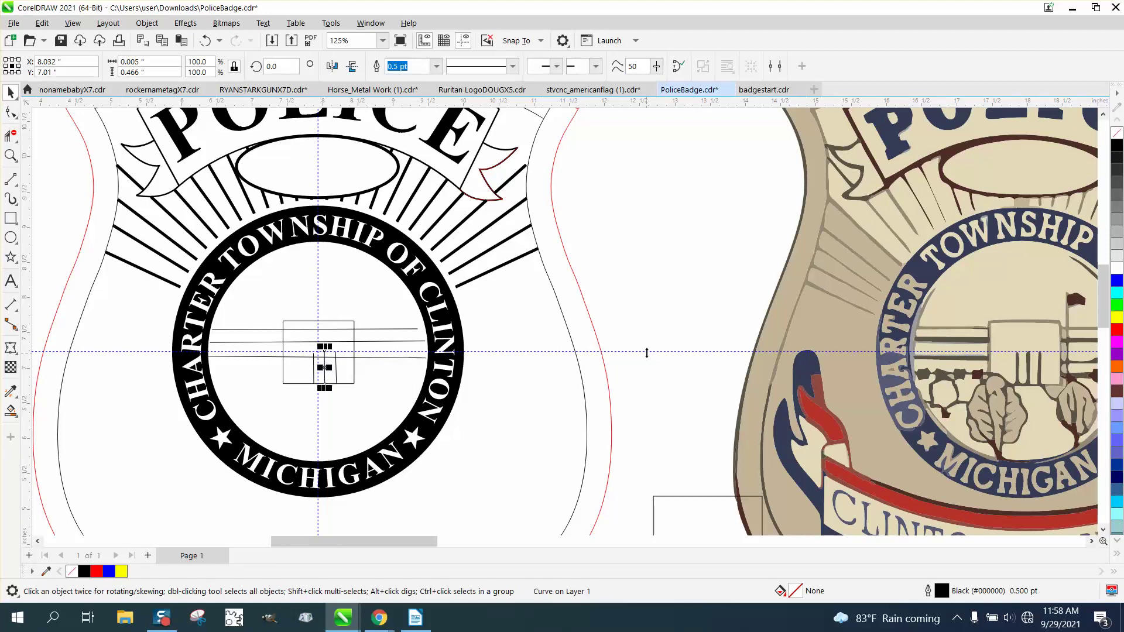
{"action": "left_click", "coordinate": [647, 353]}
{"action": "key", "text": "space"}
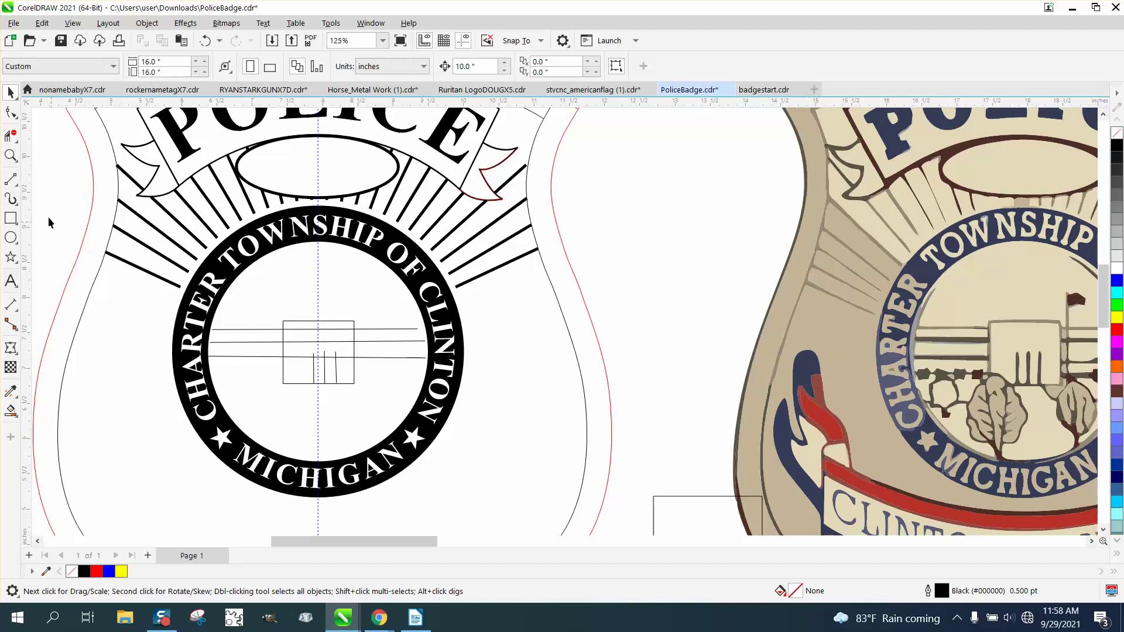
Step: Remove the segments of the three horizontal lines inside the building's central block with Virtual Segment Delete
{"action": "left_click", "coordinate": [11, 155]}
{"action": "left_click_drag", "start_coordinate": [255, 284], "coordinate": [458, 420]}
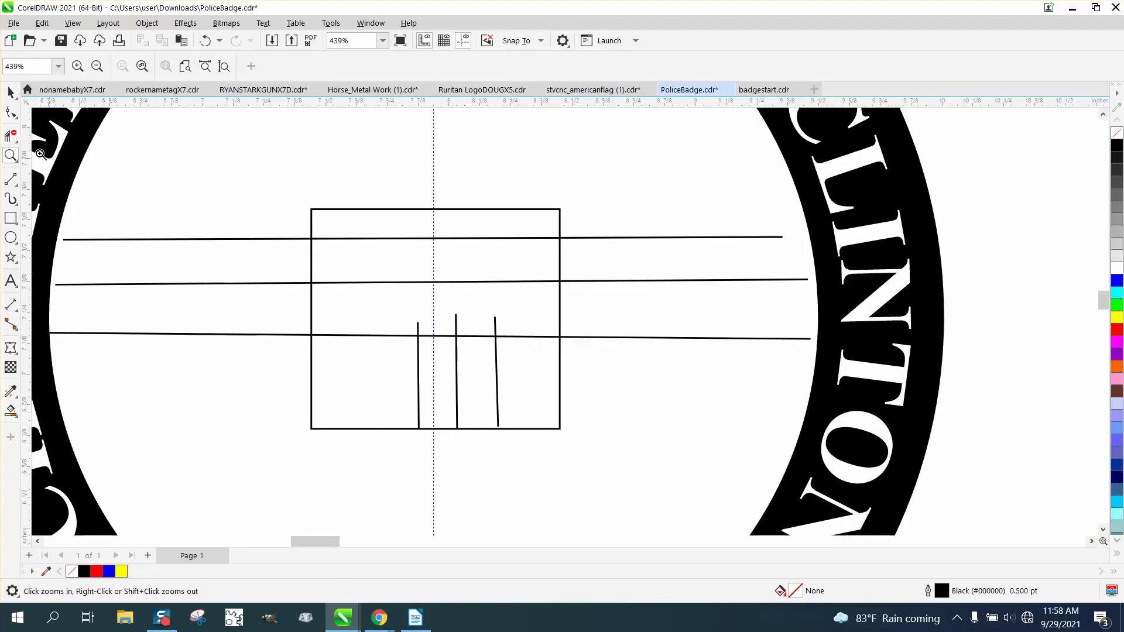
{"action": "left_click", "coordinate": [11, 136]}
{"action": "left_click_drag", "start_coordinate": [335, 240], "coordinate": [338, 336]}
{"action": "left_click_drag", "start_coordinate": [410, 267], "coordinate": [411, 267]}
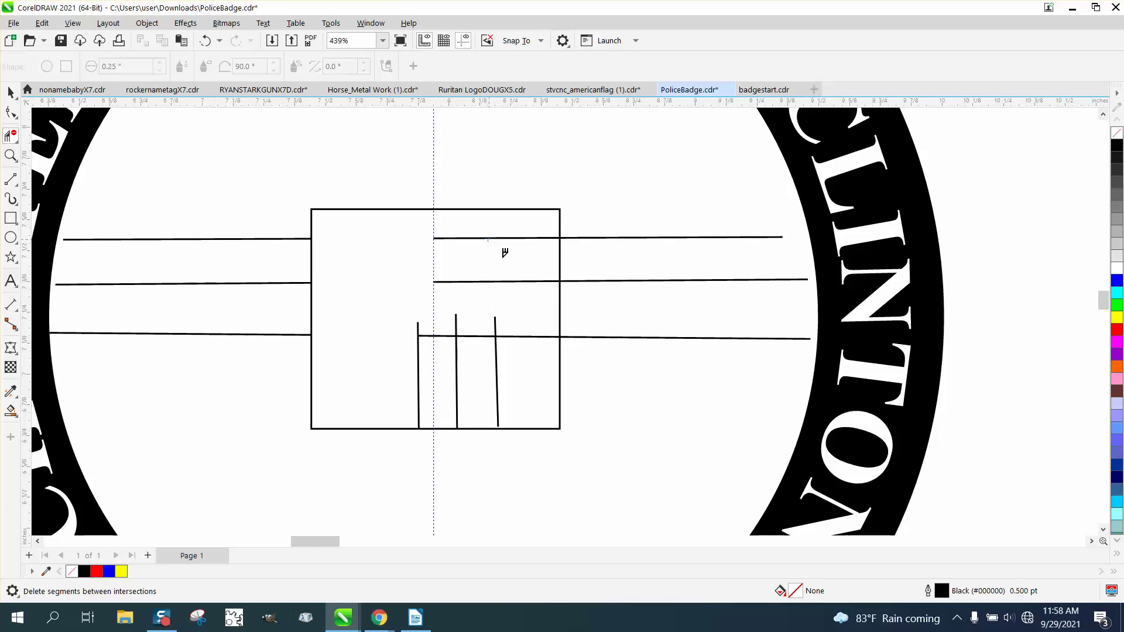
{"action": "left_click", "coordinate": [520, 280]}
{"action": "left_click", "coordinate": [535, 336]}
{"action": "left_click_drag", "start_coordinate": [479, 348], "coordinate": [442, 354]}
{"action": "left_click", "coordinate": [497, 234]}
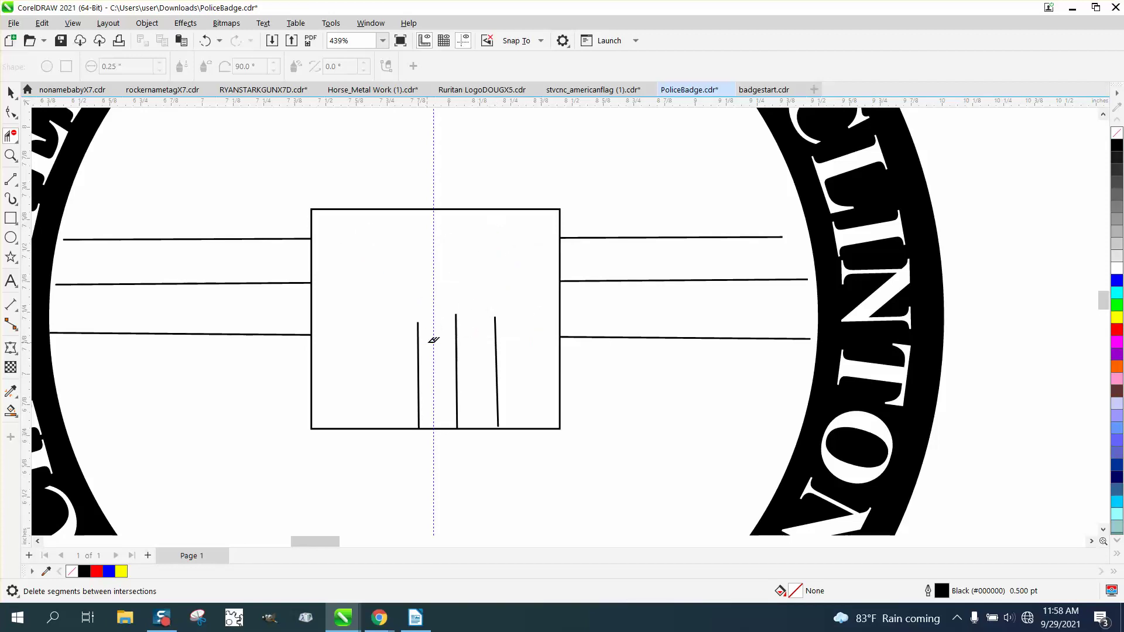
Step: Select all the building line work inside the seal and move it 30 inches to the right into empty space
{"action": "scroll", "coordinate": [433, 340], "scroll_direction": "down", "scroll_amount": 4}
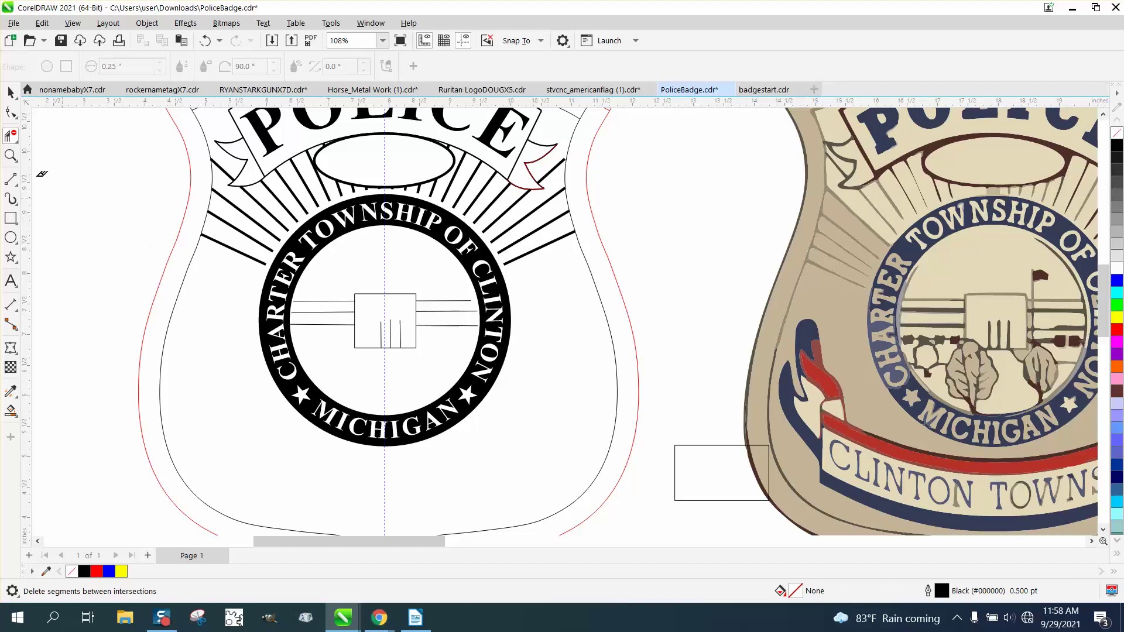
{"action": "left_click", "coordinate": [10, 93]}
{"action": "left_click_drag", "start_coordinate": [126, 285], "coordinate": [529, 350]}
{"action": "scroll", "coordinate": [529, 350], "scroll_direction": "down", "scroll_amount": 2}
{"action": "scroll", "coordinate": [516, 355], "scroll_direction": "down", "scroll_amount": 1}
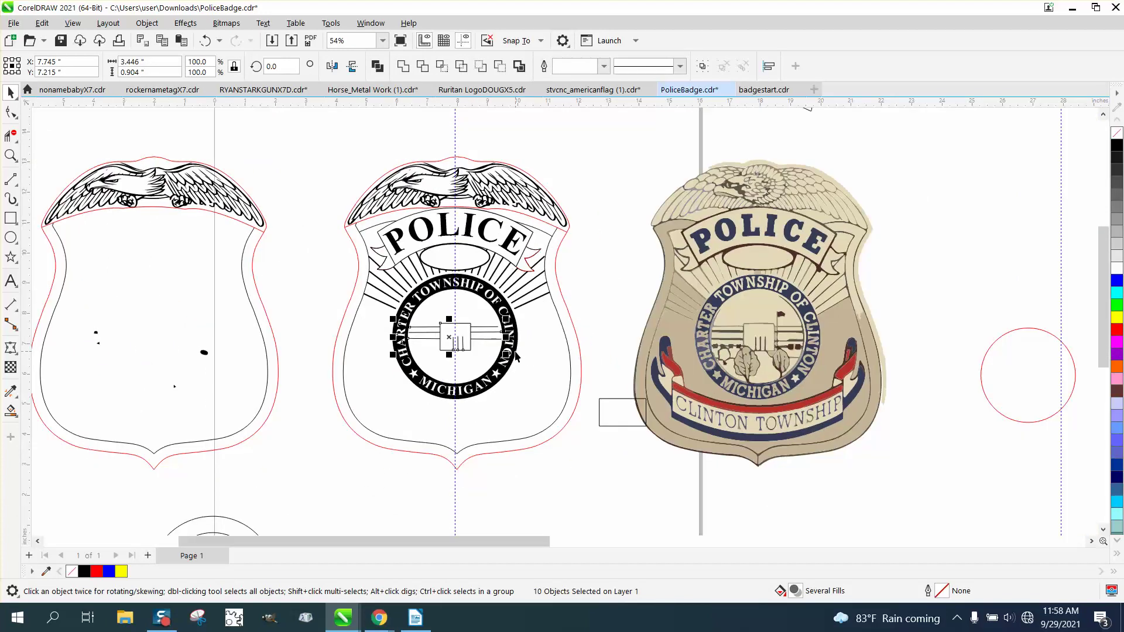
{"action": "key", "text": "shift+Right"}
{"action": "scroll", "coordinate": [515, 355], "scroll_direction": "down", "scroll_amount": 2}
{"action": "key", "text": "shift+Right"}
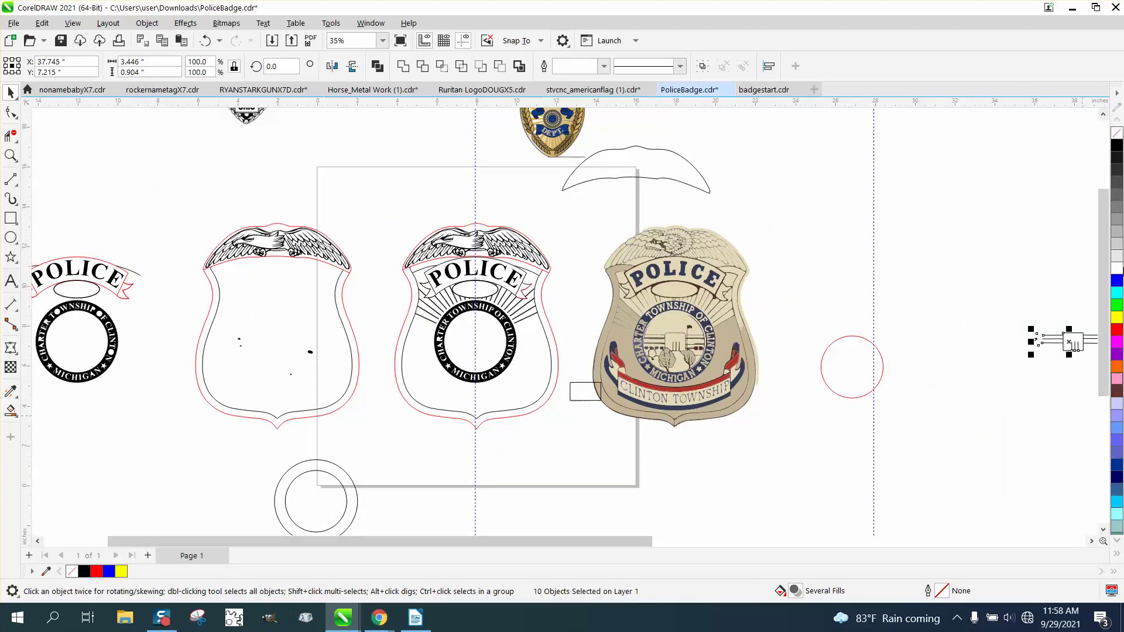
Step: Try a black outline on all the moved building objects and undo it
{"action": "right_click", "coordinate": [1117, 151]}
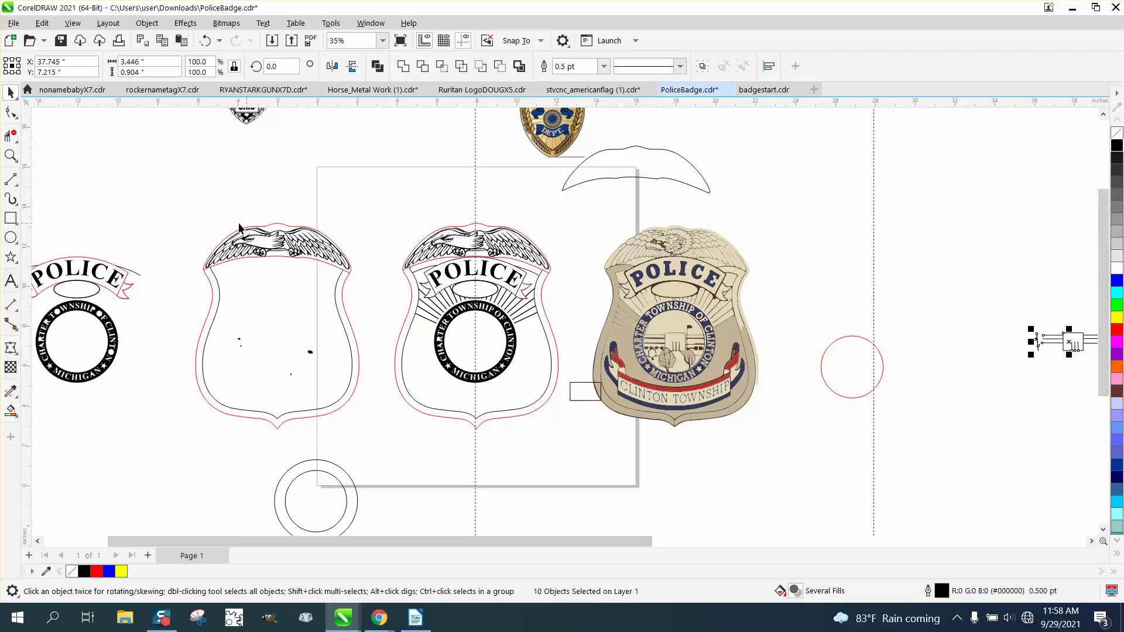
{"action": "left_click_drag", "start_coordinate": [990, 296], "coordinate": [1081, 360]}
{"action": "left_click", "coordinate": [10, 155]}
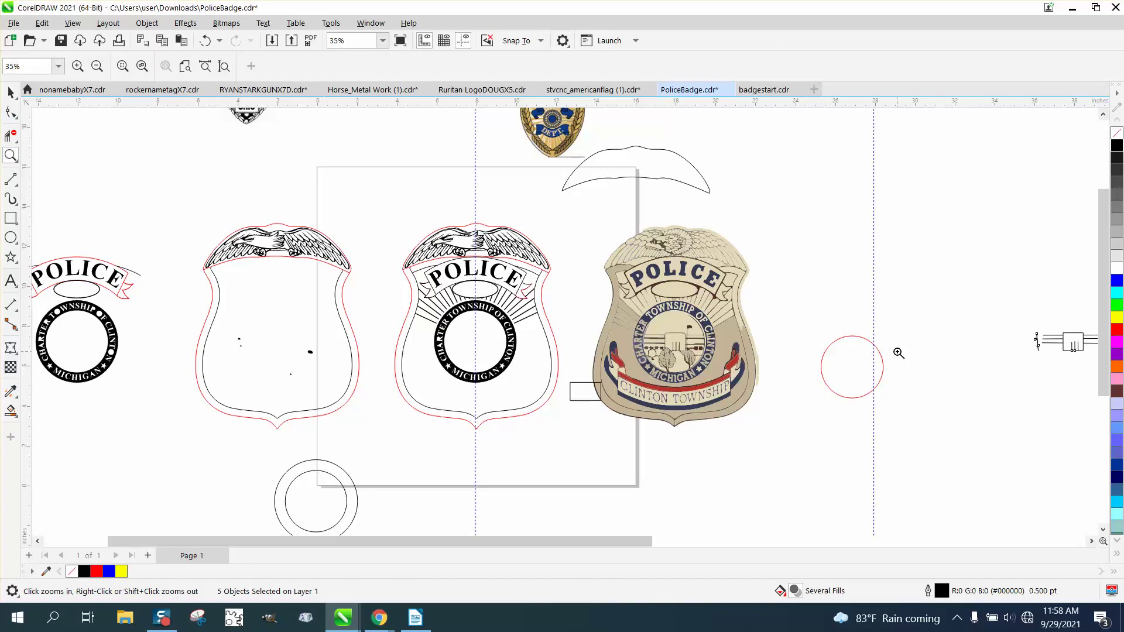
{"action": "left_click_drag", "start_coordinate": [988, 318], "coordinate": [1119, 399]}
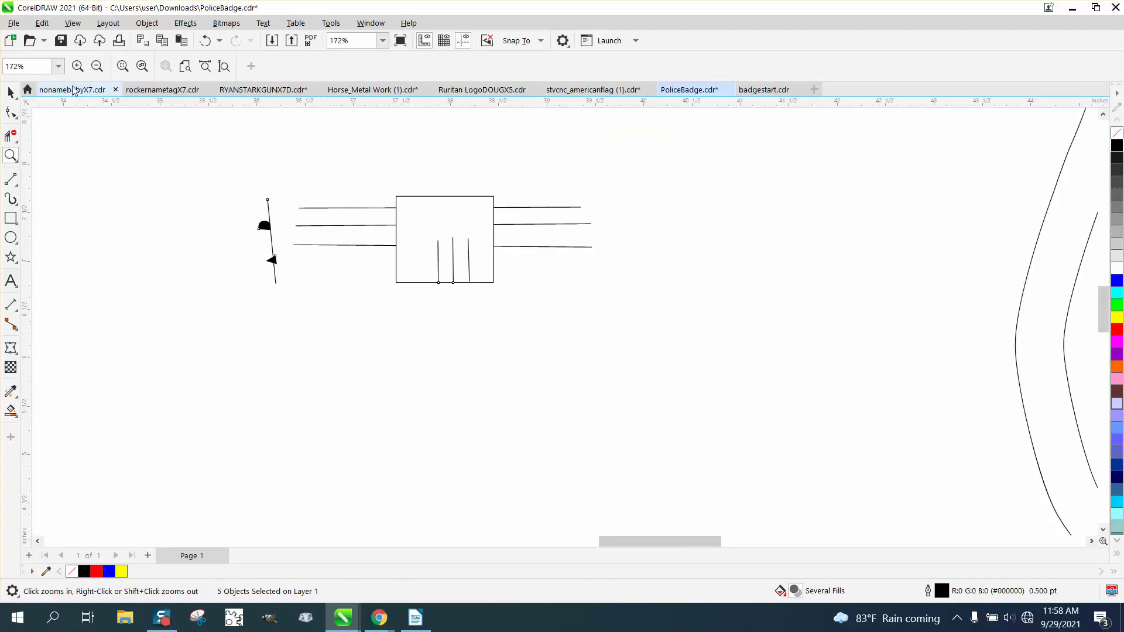
{"action": "left_click", "coordinate": [205, 40]}
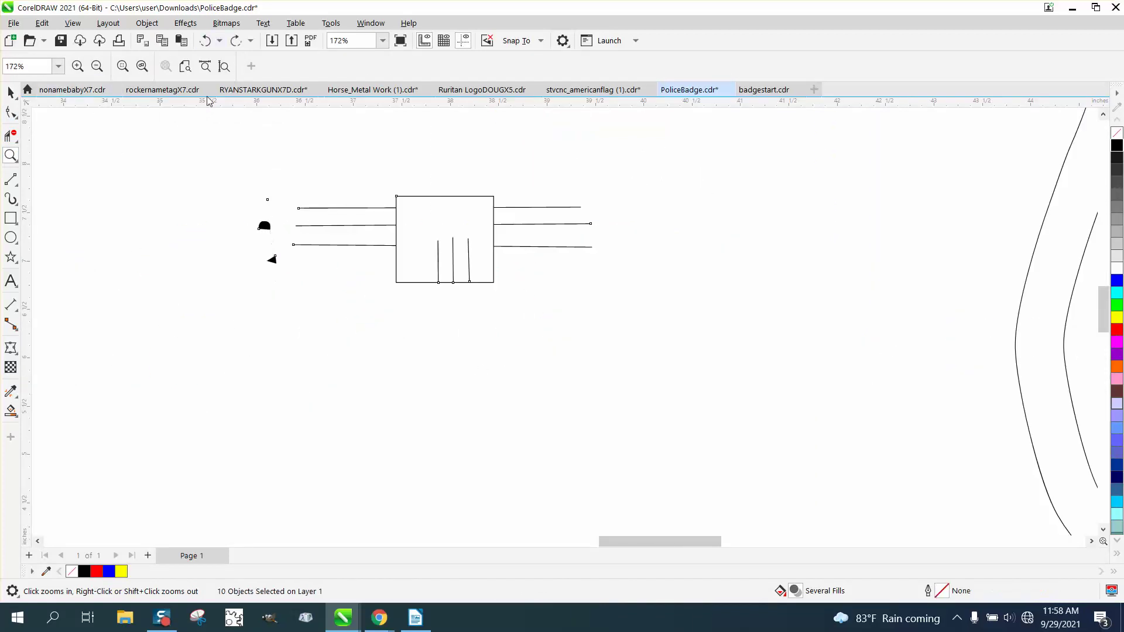
Step: Delete the two stray black-filled specks beside the building's horizontal lines
{"action": "left_click", "coordinate": [10, 92]}
{"action": "left_click_drag", "start_coordinate": [228, 214], "coordinate": [288, 279]}
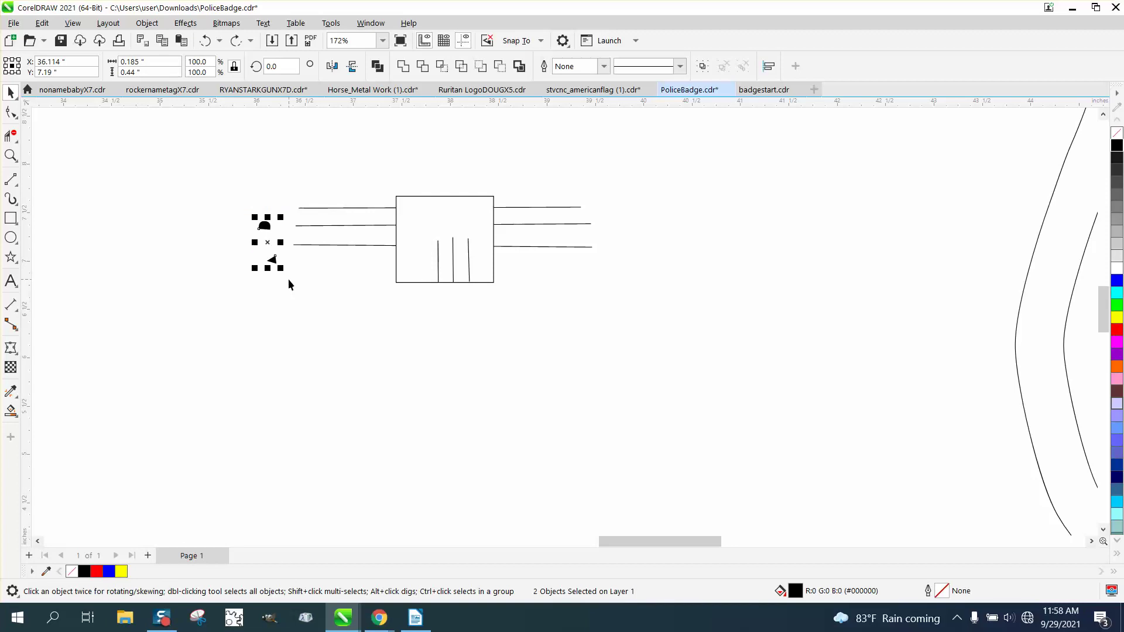
{"action": "key", "text": "Delete"}
Step: Give all the building lines and the central block a black outline 1.5 pt wide
{"action": "left_click_drag", "start_coordinate": [258, 175], "coordinate": [634, 346]}
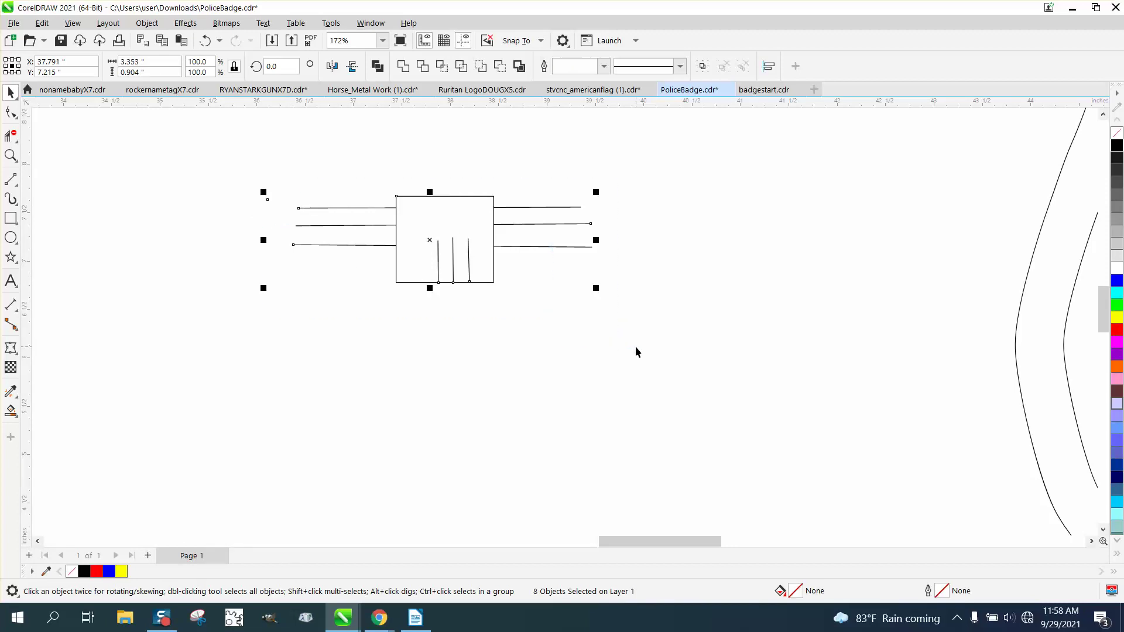
{"action": "double_click", "coordinate": [942, 588]}
{"action": "left_click", "coordinate": [474, 257]}
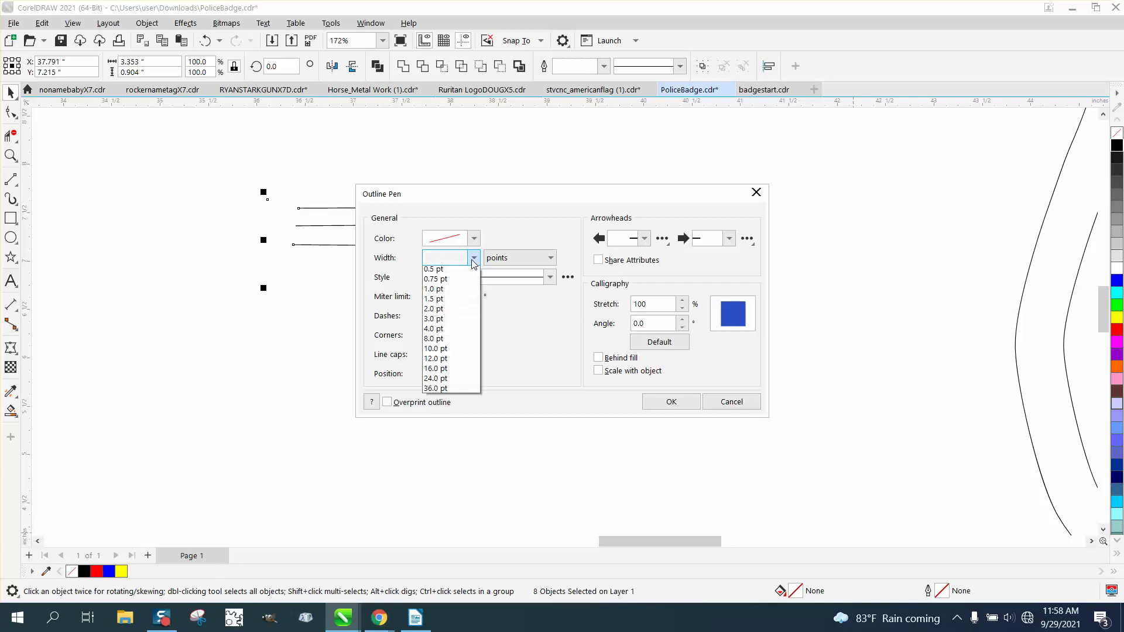
{"action": "left_click", "coordinate": [438, 322]}
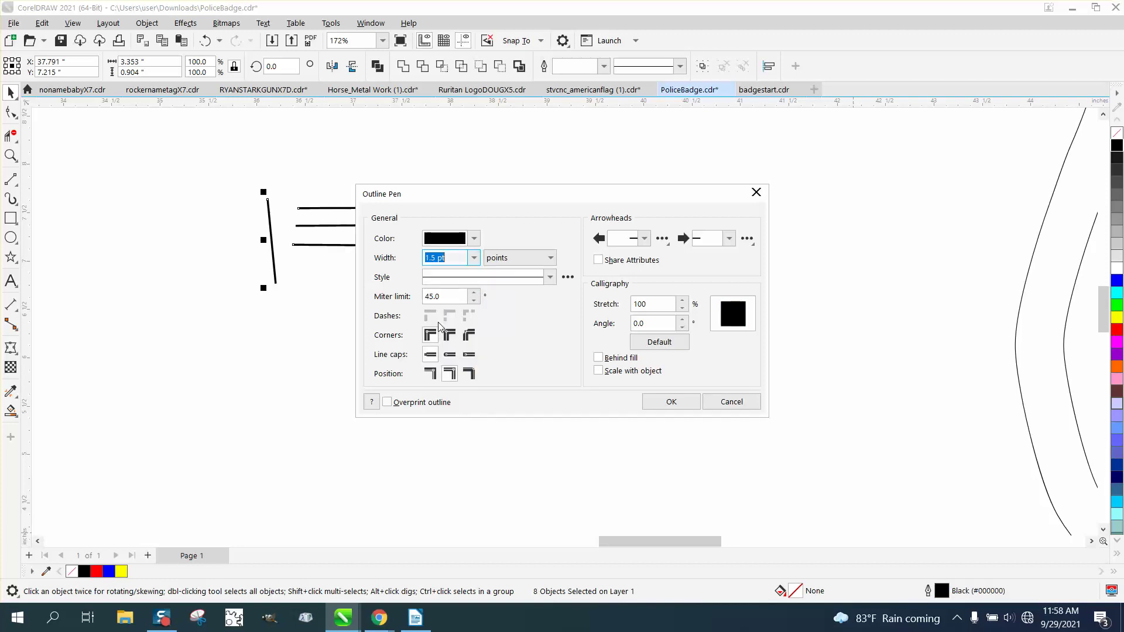
{"action": "left_click", "coordinate": [658, 408]}
Step: Delete the stray slanted line standing beside the building's horizontal lines
{"action": "left_click", "coordinate": [291, 272]}
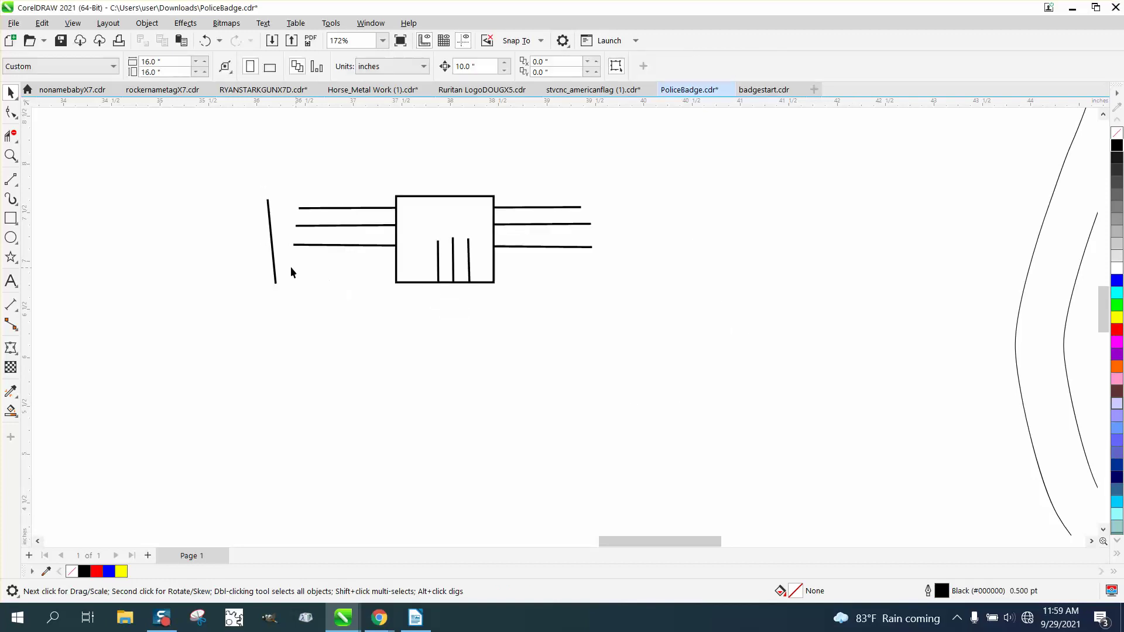
{"action": "left_click", "coordinate": [274, 261]}
{"action": "left_click", "coordinate": [326, 261]}
Step: Group the seven building objects and move the group 20 inches to the left onto the colour reference badge
{"action": "scroll", "coordinate": [402, 285], "scroll_direction": "down", "scroll_amount": 6}
{"action": "scroll", "coordinate": [485, 305], "scroll_direction": "down", "scroll_amount": 1}
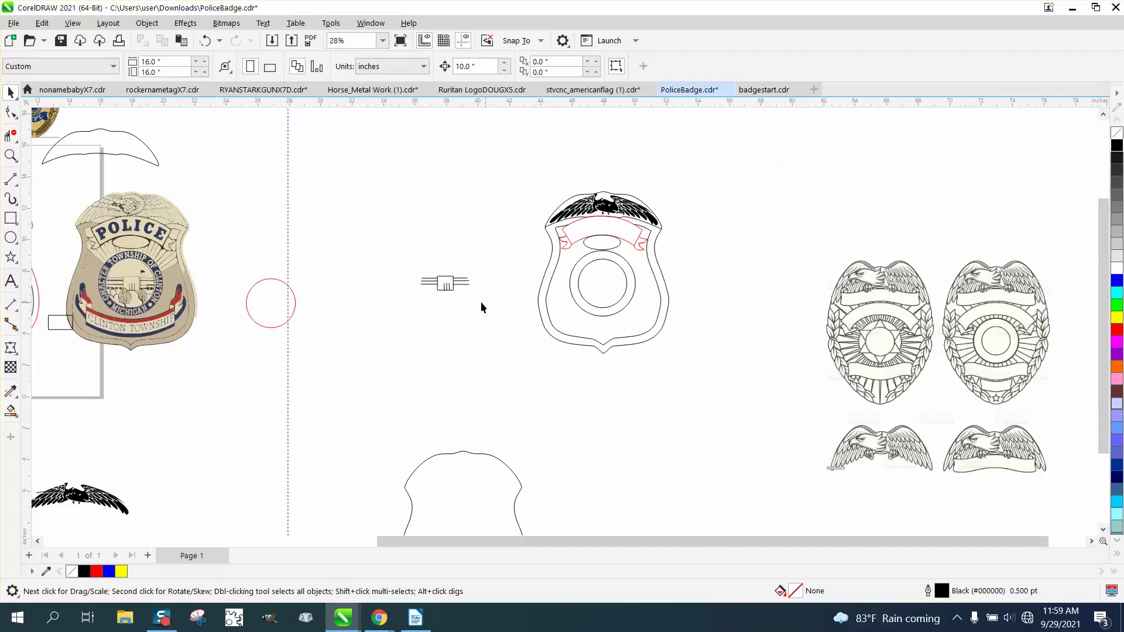
{"action": "left_click_drag", "start_coordinate": [371, 247], "coordinate": [492, 325]}
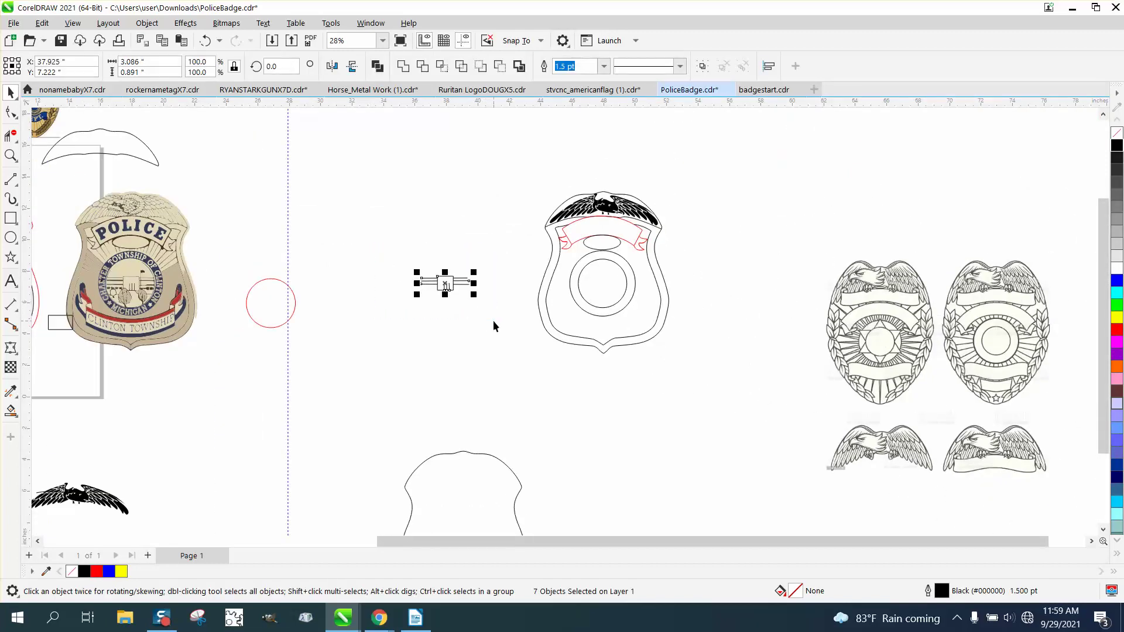
{"action": "left_click", "coordinate": [147, 23]}
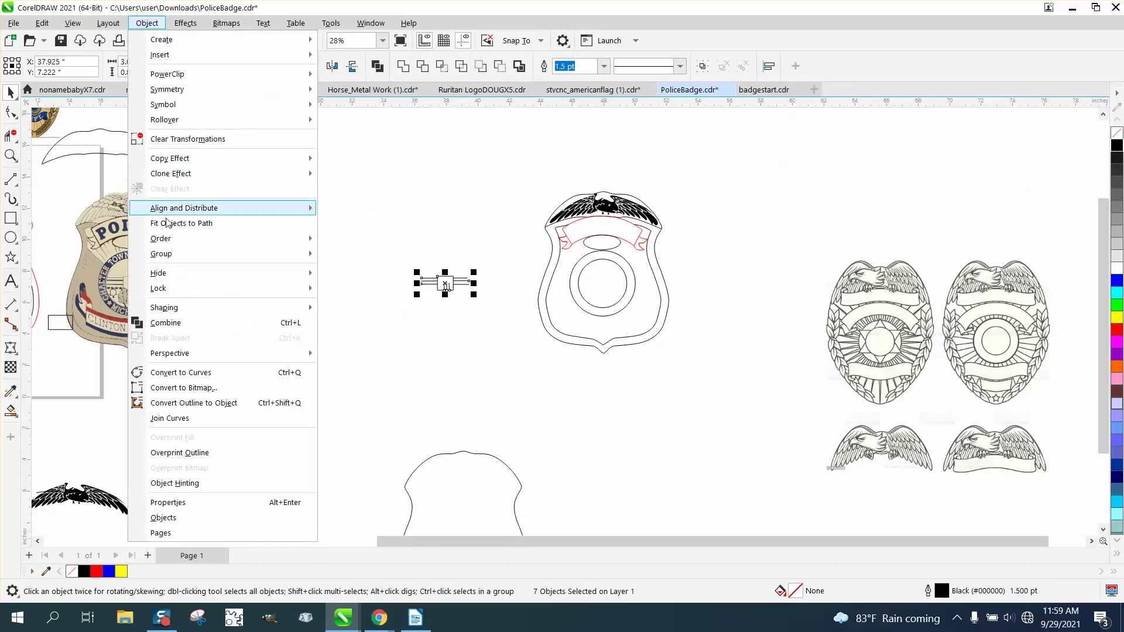
{"action": "mouse_move", "coordinate": [166, 254]}
{"action": "left_click", "coordinate": [344, 253]}
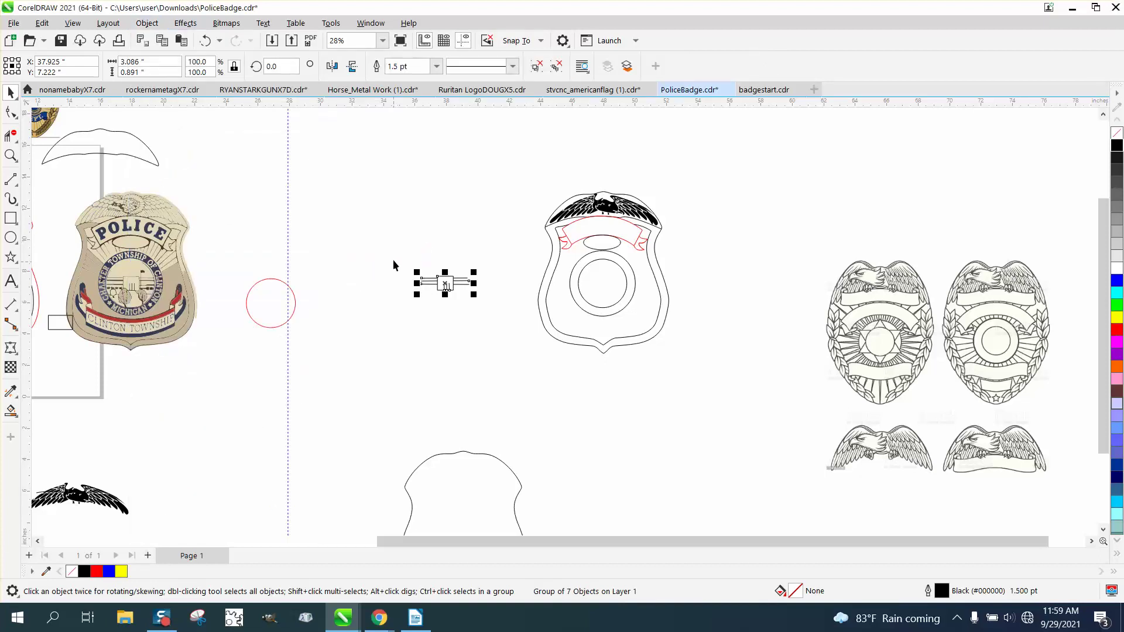
{"action": "key", "text": "shift+Left"}
{"action": "key", "text": "shift+Left"}
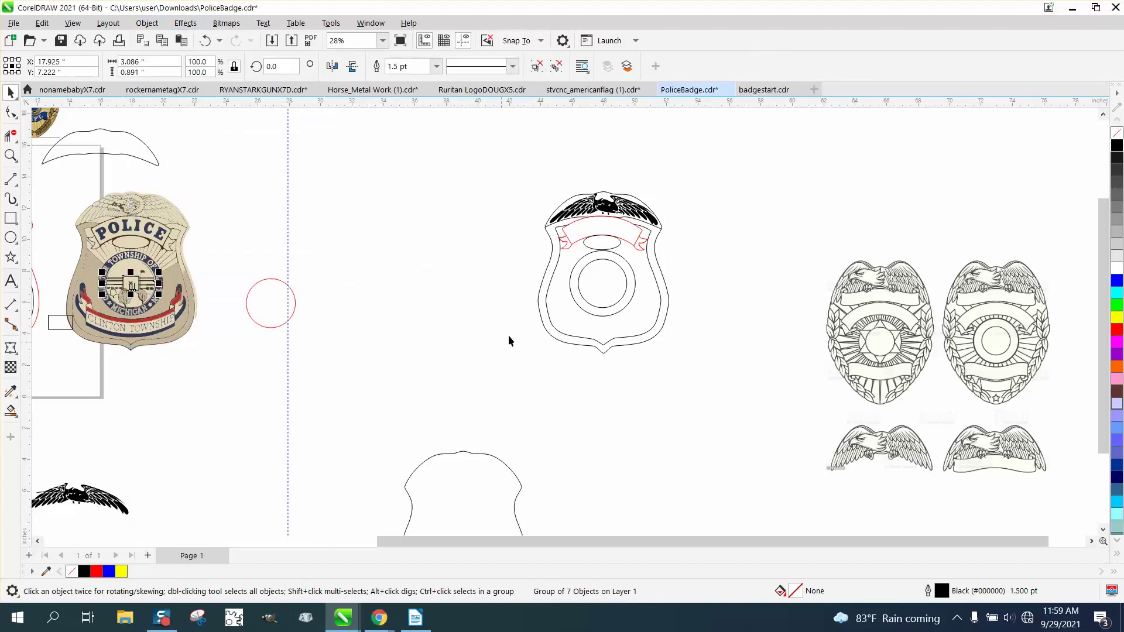
Step: Trace the flagpole beside the building's central block with a 2-point line about 1.23 in tall
{"action": "left_click", "coordinate": [14, 156]}
{"action": "left_click_drag", "start_coordinate": [115, 267], "coordinate": [284, 344]}
{"action": "scroll", "coordinate": [324, 316], "scroll_direction": "down", "scroll_amount": 1}
{"action": "scroll", "coordinate": [292, 193], "scroll_direction": "up", "scroll_amount": 3}
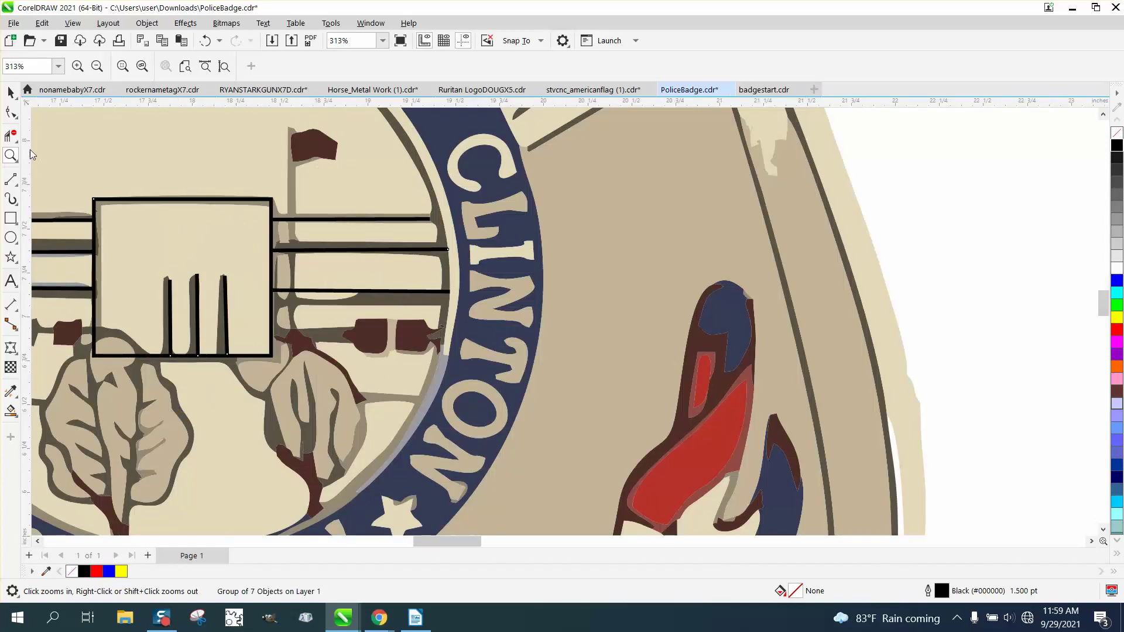
{"action": "left_click", "coordinate": [17, 186]}
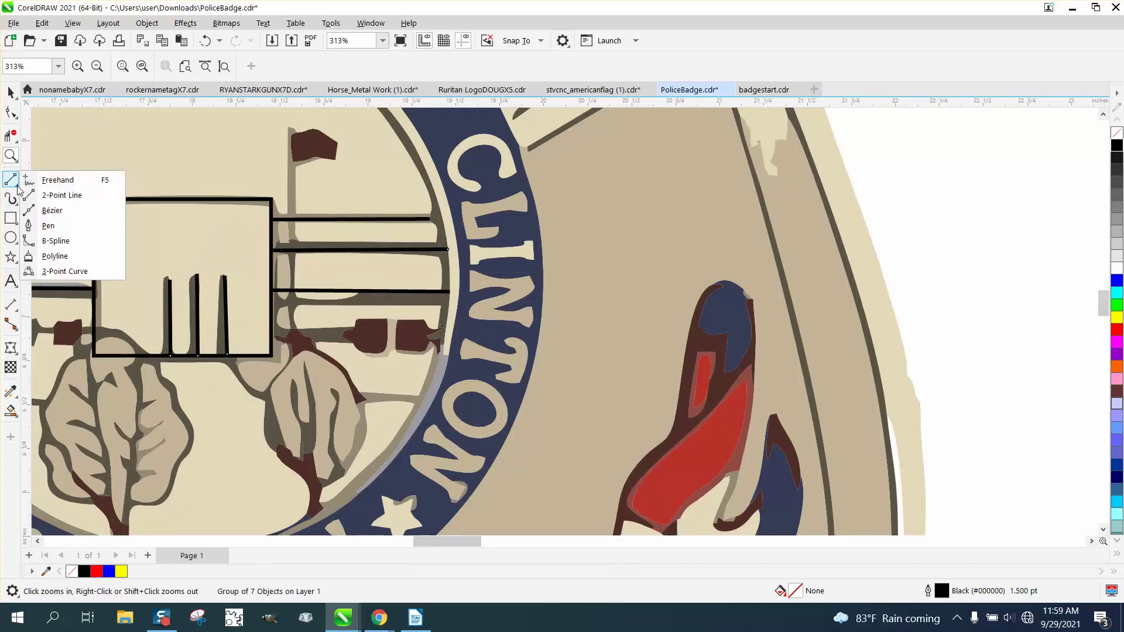
{"action": "left_click", "coordinate": [57, 196]}
{"action": "left_click_drag", "start_coordinate": [294, 298], "coordinate": [294, 130]}
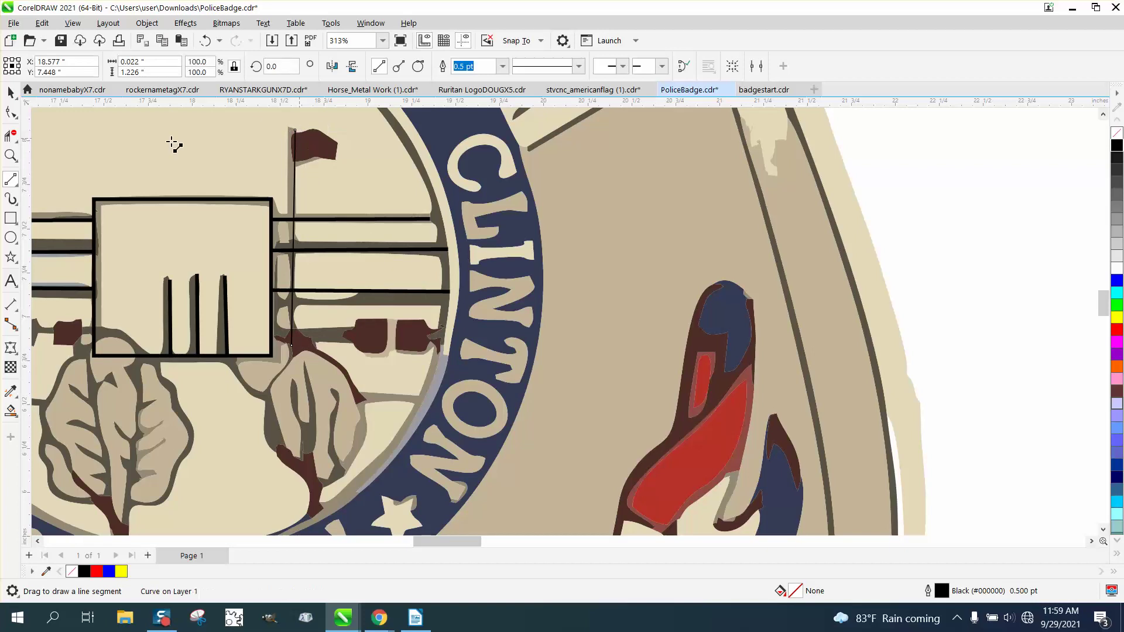
Step: Trace the flag at the top of the flagpole with 3-point curves along its upper, lower and outer edges, about 0.23 in wide
{"action": "left_click", "coordinate": [17, 145]}
{"action": "left_click", "coordinate": [12, 180]}
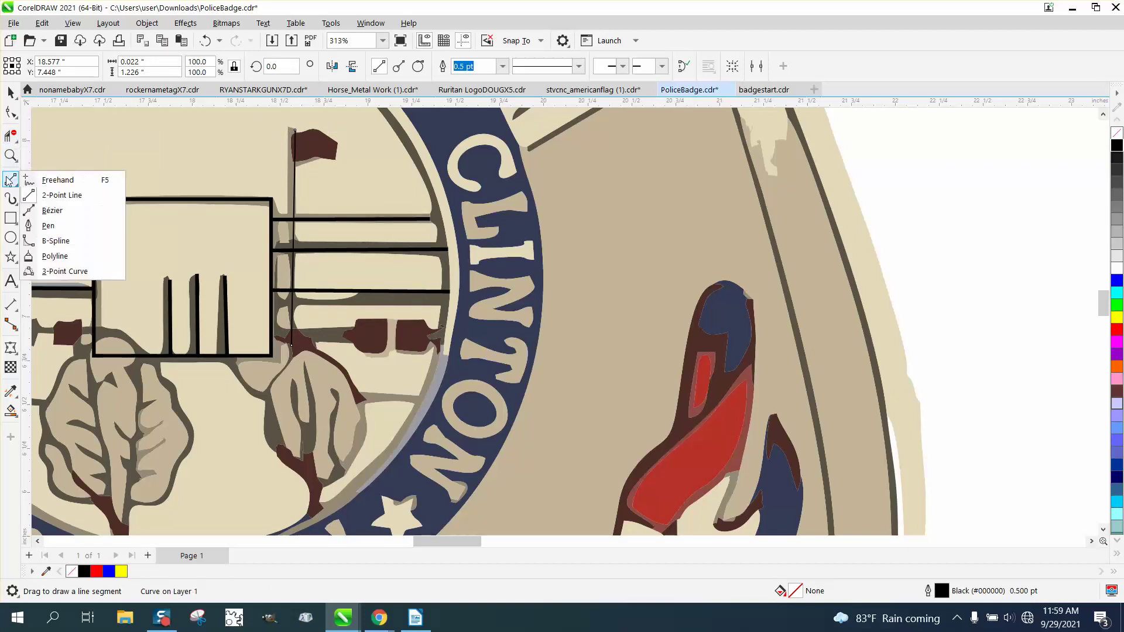
{"action": "left_click", "coordinate": [51, 272]}
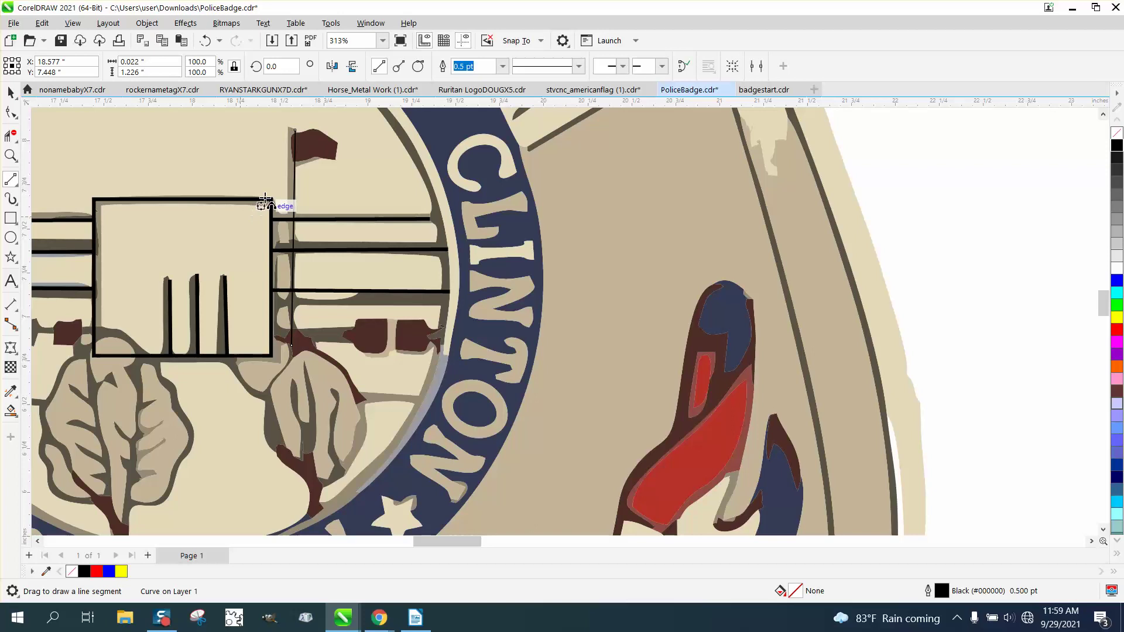
{"action": "left_click_drag", "start_coordinate": [294, 130], "coordinate": [337, 143]}
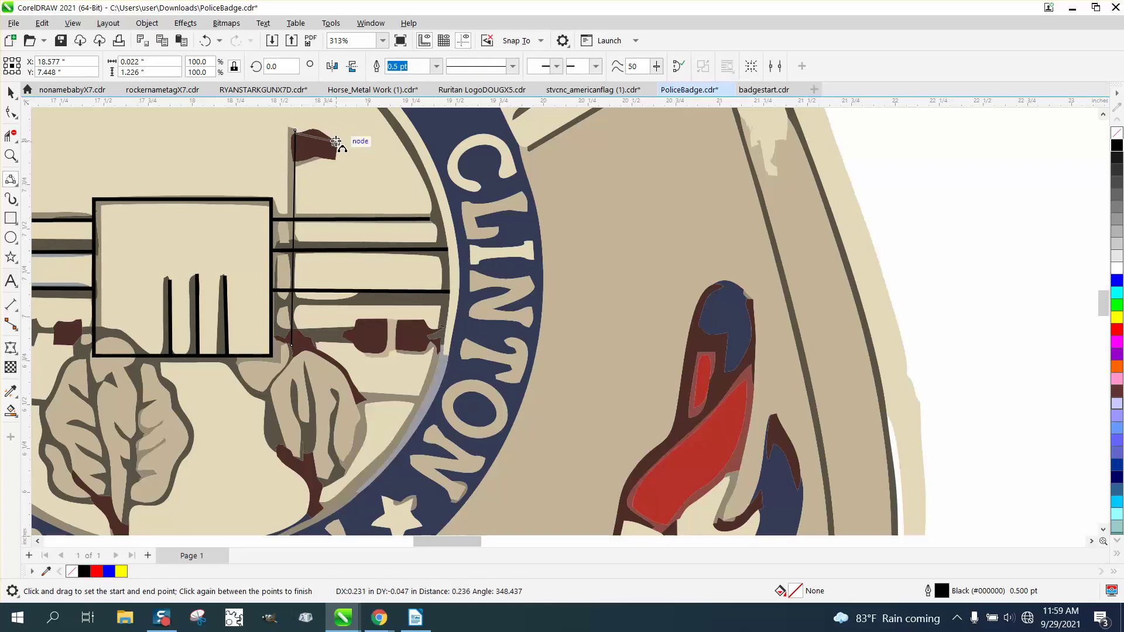
{"action": "left_click", "coordinate": [347, 153]}
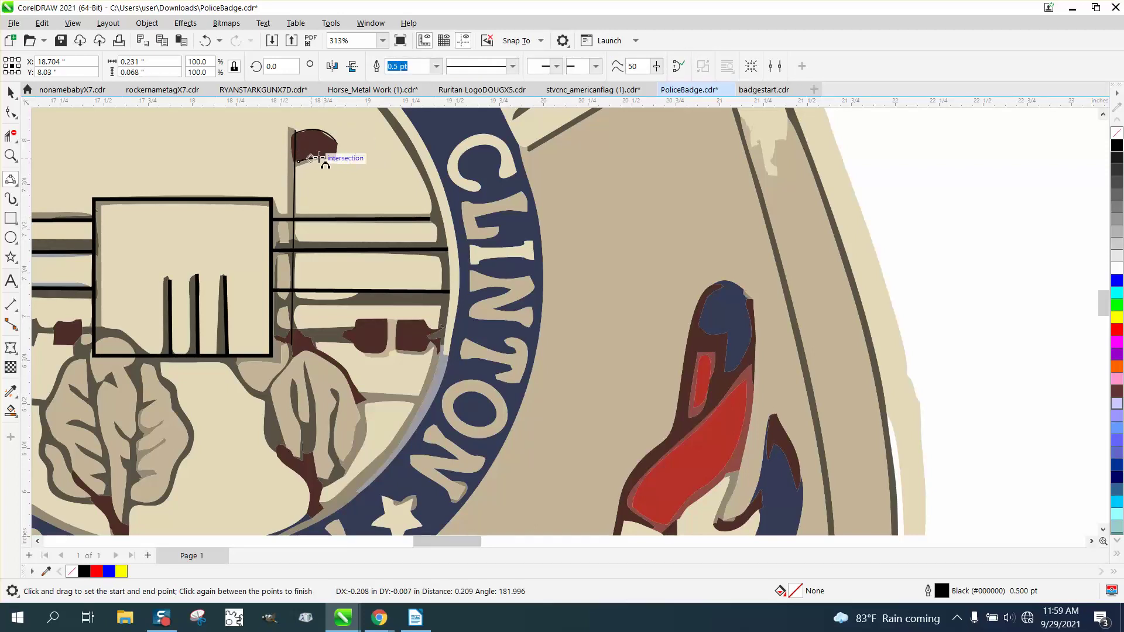
{"action": "left_click", "coordinate": [316, 154]}
{"action": "mouse_move", "coordinate": [338, 143]}
{"action": "left_mouse_down"}
{"action": "mouse_move", "coordinate": [416, 228]}
{"action": "mouse_move", "coordinate": [350, 162]}
{"action": "left_mouse_up"}
{"action": "left_click", "coordinate": [338, 151]}
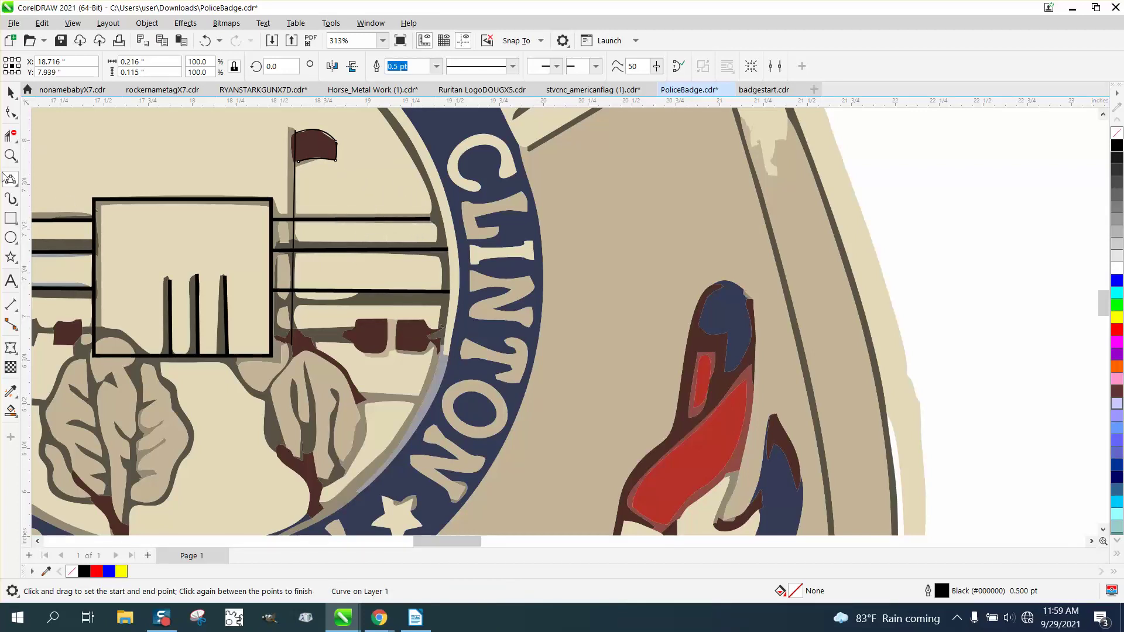
Step: Draw a rectangle around each of the two brown blocks beside the flagpole, the outer one about 0.17 by 0.19 in
{"action": "left_click", "coordinate": [10, 218]}
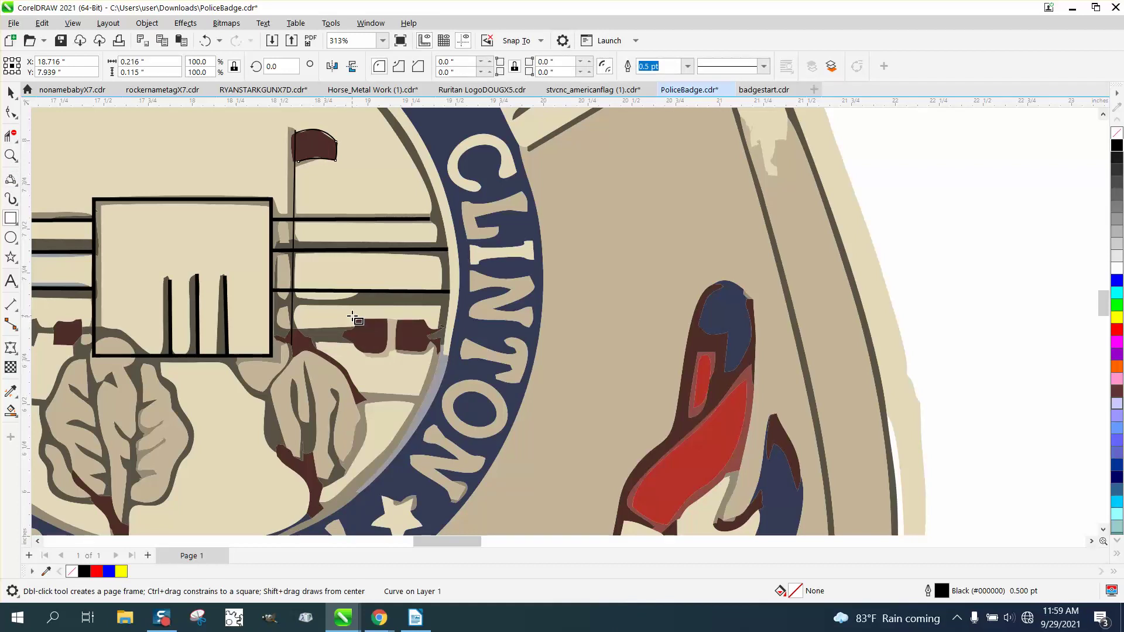
{"action": "mouse_move", "coordinate": [353, 316]}
{"action": "left_mouse_down"}
{"action": "mouse_move", "coordinate": [356, 349]}
{"action": "mouse_move", "coordinate": [429, 352]}
{"action": "left_mouse_up"}
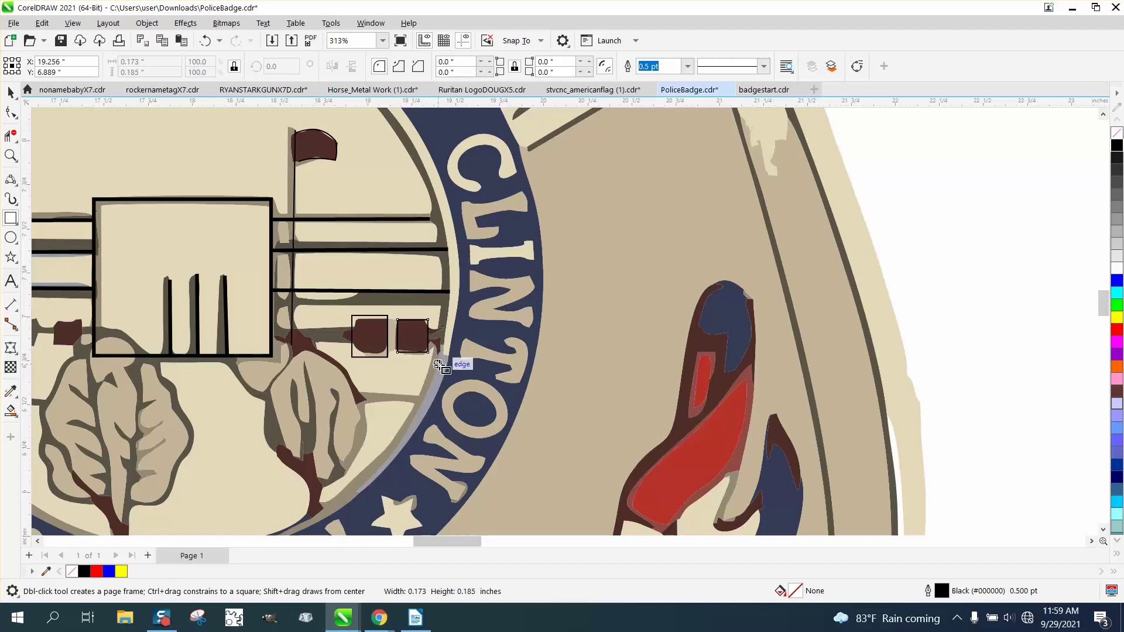
Step: Trace the outlines of the large tree, about 0.93 by 1.25 in, and the small tree, about 0.65 by 0.94 in, with the Freehand tool
{"action": "scroll", "coordinate": [444, 369], "scroll_direction": "down", "scroll_amount": 1}
{"action": "scroll", "coordinate": [246, 374], "scroll_direction": "down", "scroll_amount": 1}
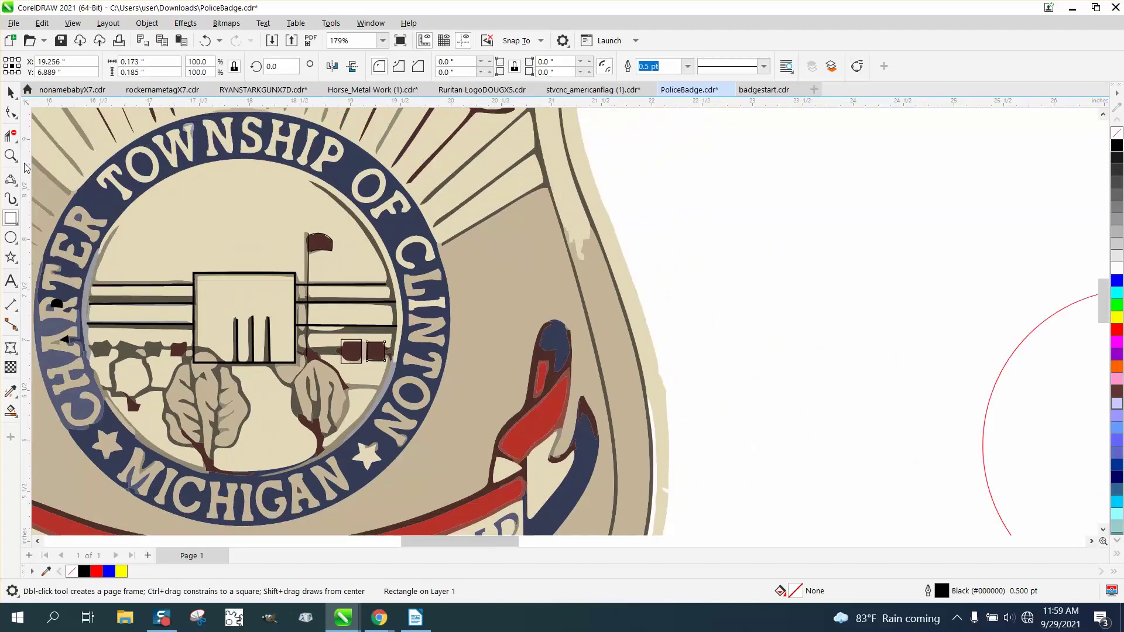
{"action": "left_click", "coordinate": [11, 155]}
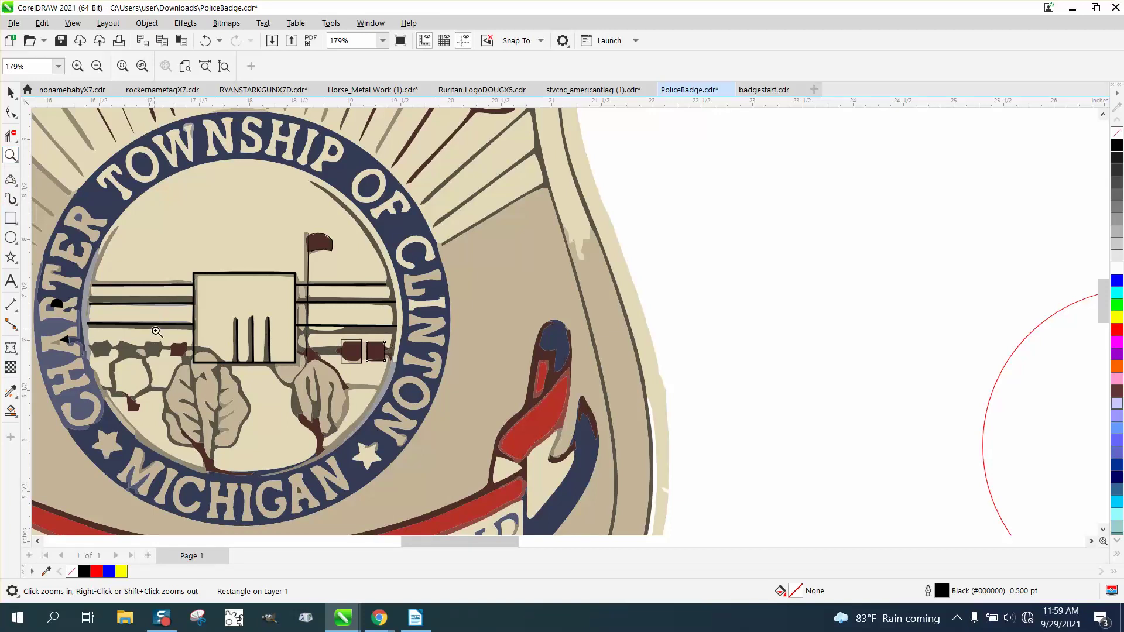
{"action": "left_click_drag", "start_coordinate": [358, 452], "coordinate": [399, 481]}
{"action": "scroll", "coordinate": [262, 410], "scroll_direction": "down", "scroll_amount": 1}
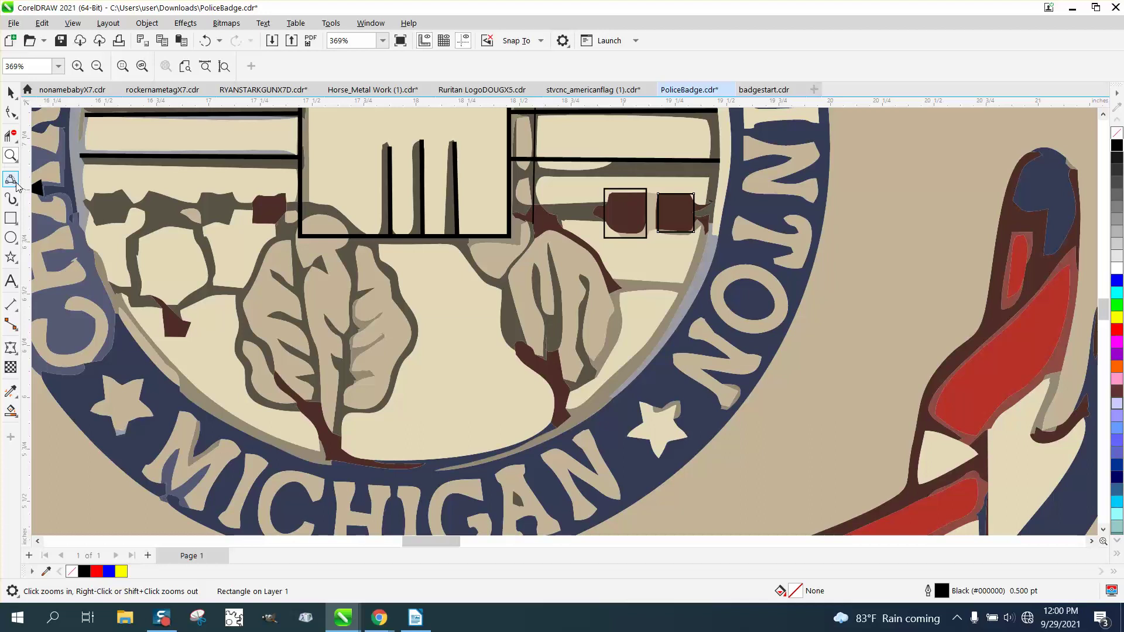
{"action": "left_click", "coordinate": [15, 185]}
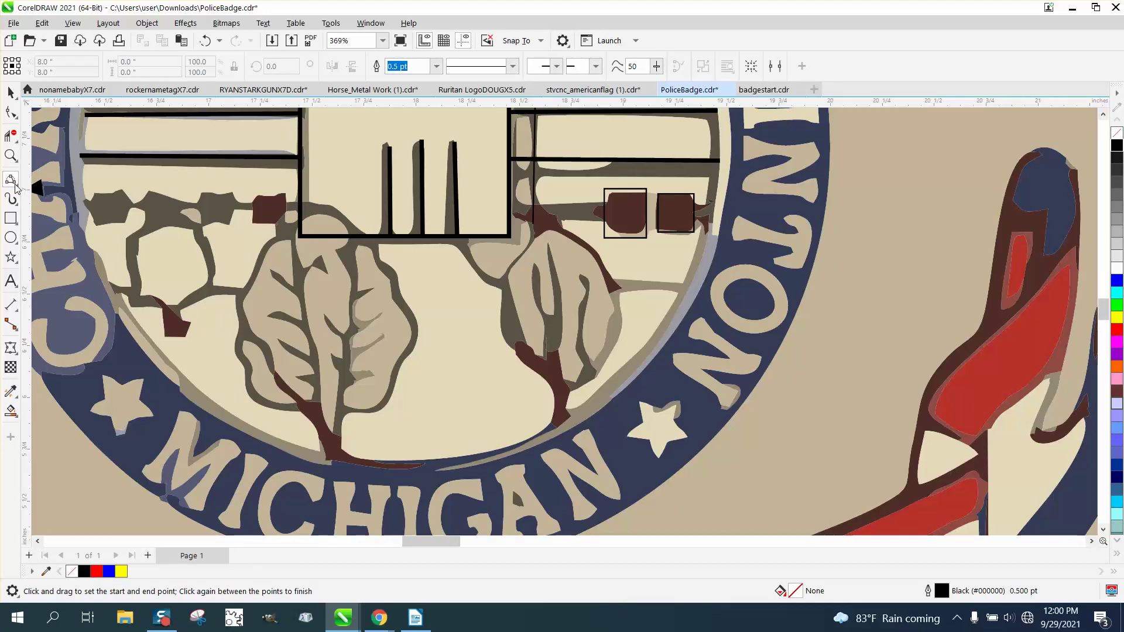
{"action": "left_click", "coordinate": [17, 188]}
{"action": "left_click", "coordinate": [63, 195]}
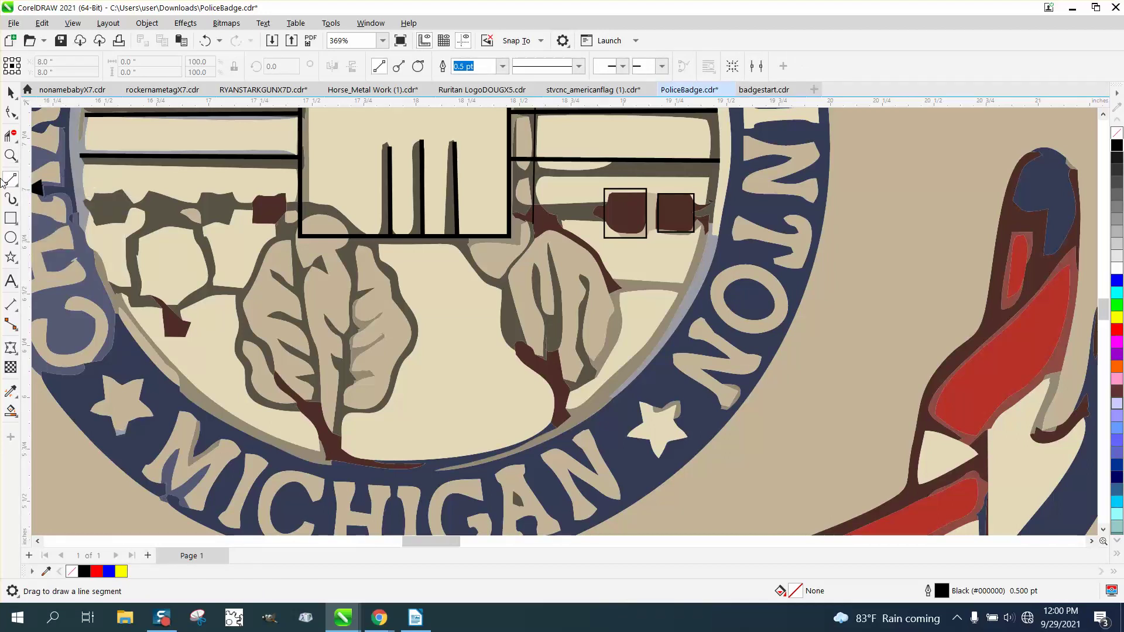
{"action": "left_click", "coordinate": [19, 192]}
{"action": "left_click", "coordinate": [56, 179]}
{"action": "mouse_move", "coordinate": [341, 452]}
{"action": "left_mouse_down"}
{"action": "mouse_move", "coordinate": [346, 411]}
{"action": "mouse_move", "coordinate": [393, 403]}
{"action": "mouse_move", "coordinate": [422, 344]}
{"action": "mouse_move", "coordinate": [374, 246]}
{"action": "mouse_move", "coordinate": [339, 209]}
{"action": "mouse_move", "coordinate": [299, 196]}
{"action": "mouse_move", "coordinate": [232, 287]}
{"action": "left_mouse_up"}
{"action": "mouse_move", "coordinate": [231, 328]}
{"action": "left_mouse_down"}
{"action": "mouse_move", "coordinate": [238, 391]}
{"action": "mouse_move", "coordinate": [262, 410]}
{"action": "mouse_move", "coordinate": [295, 413]}
{"action": "mouse_move", "coordinate": [319, 451]}
{"action": "left_mouse_up"}
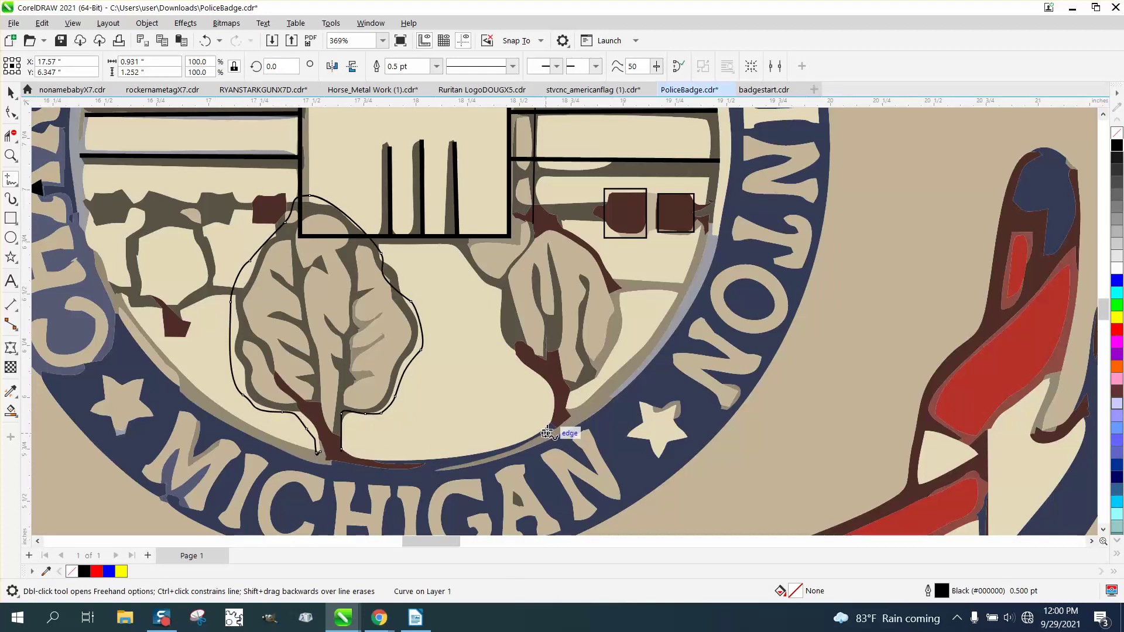
{"action": "mouse_move", "coordinate": [548, 431]}
{"action": "left_mouse_down"}
{"action": "mouse_move", "coordinate": [544, 376]}
{"action": "mouse_move", "coordinate": [498, 335]}
{"action": "left_mouse_up"}
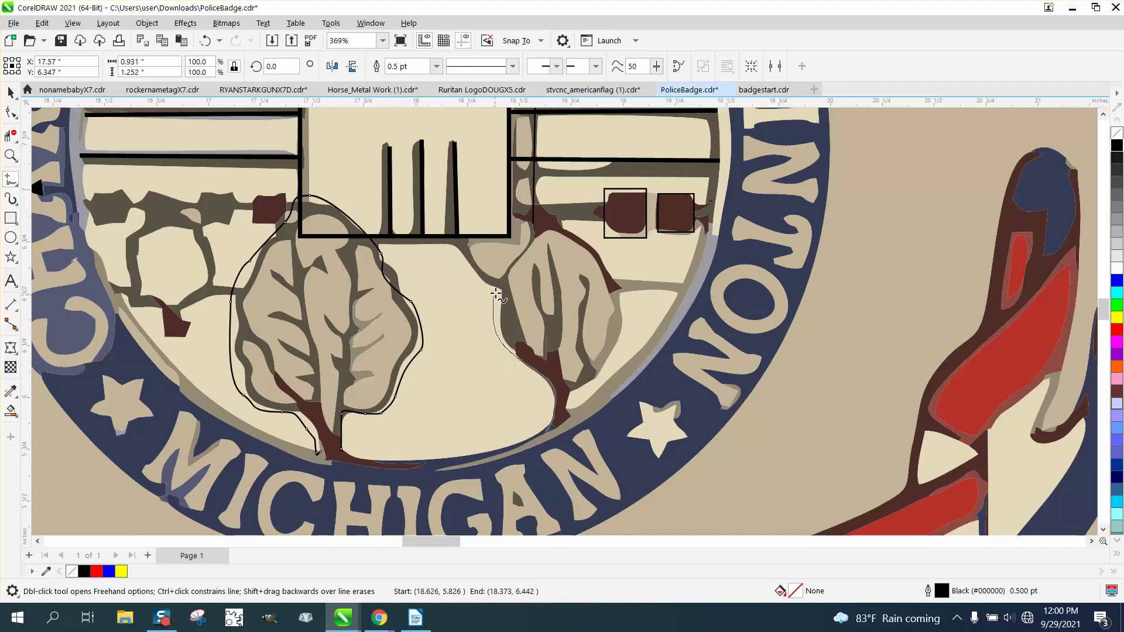
{"action": "mouse_move", "coordinate": [496, 293]}
{"action": "left_mouse_down"}
{"action": "mouse_move", "coordinate": [507, 261]}
{"action": "mouse_move", "coordinate": [544, 240]}
{"action": "mouse_move", "coordinate": [601, 259]}
{"action": "mouse_move", "coordinate": [625, 311]}
{"action": "mouse_move", "coordinate": [622, 355]}
{"action": "mouse_move", "coordinate": [577, 389]}
{"action": "mouse_move", "coordinate": [567, 421]}
{"action": "left_mouse_up"}
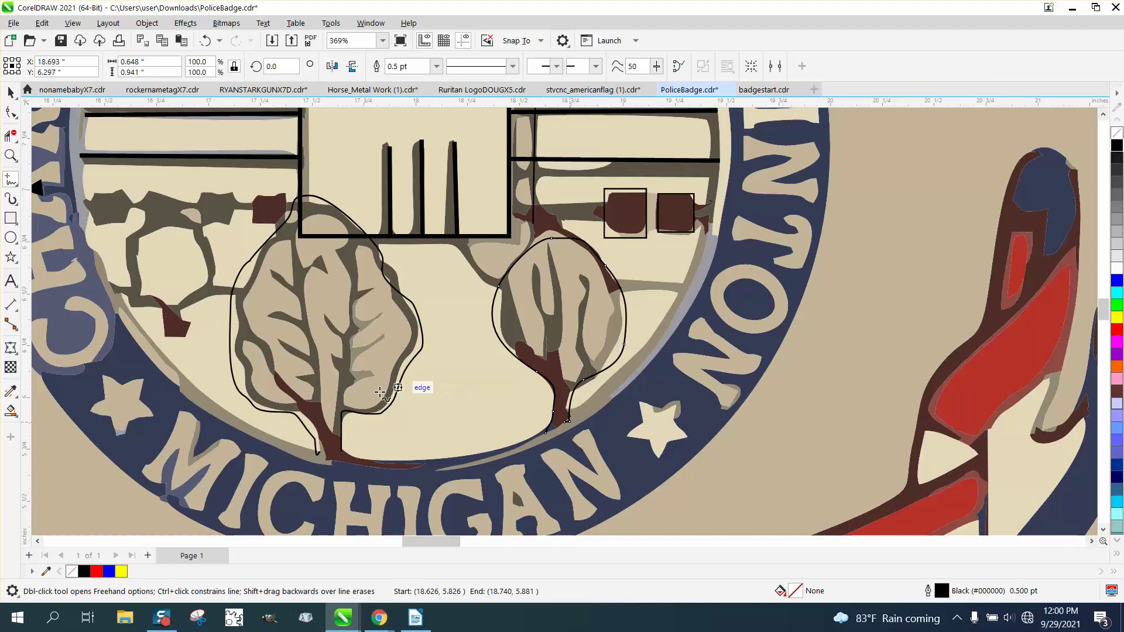
Step: Trace the trunk lines and side branches inside the large tree with freehand strokes
{"action": "left_click_drag", "start_coordinate": [347, 281], "coordinate": [346, 243]}
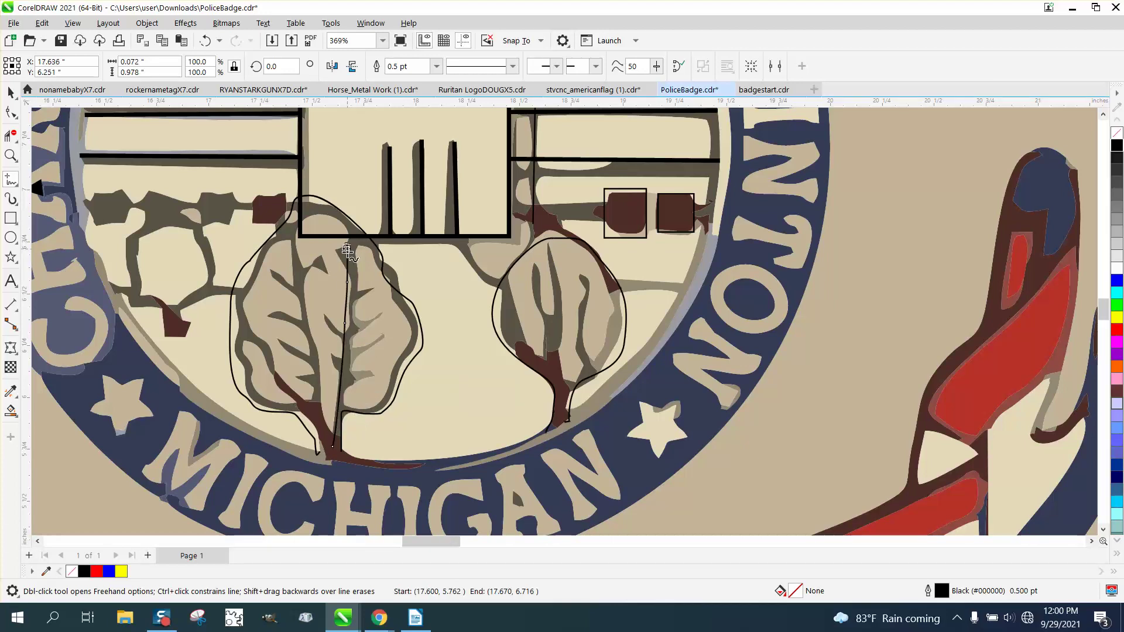
{"action": "mouse_move", "coordinate": [320, 427]}
{"action": "left_mouse_down"}
{"action": "mouse_move", "coordinate": [322, 281]}
{"action": "mouse_move", "coordinate": [299, 237]}
{"action": "left_mouse_up"}
{"action": "left_click_drag", "start_coordinate": [312, 424], "coordinate": [244, 321]}
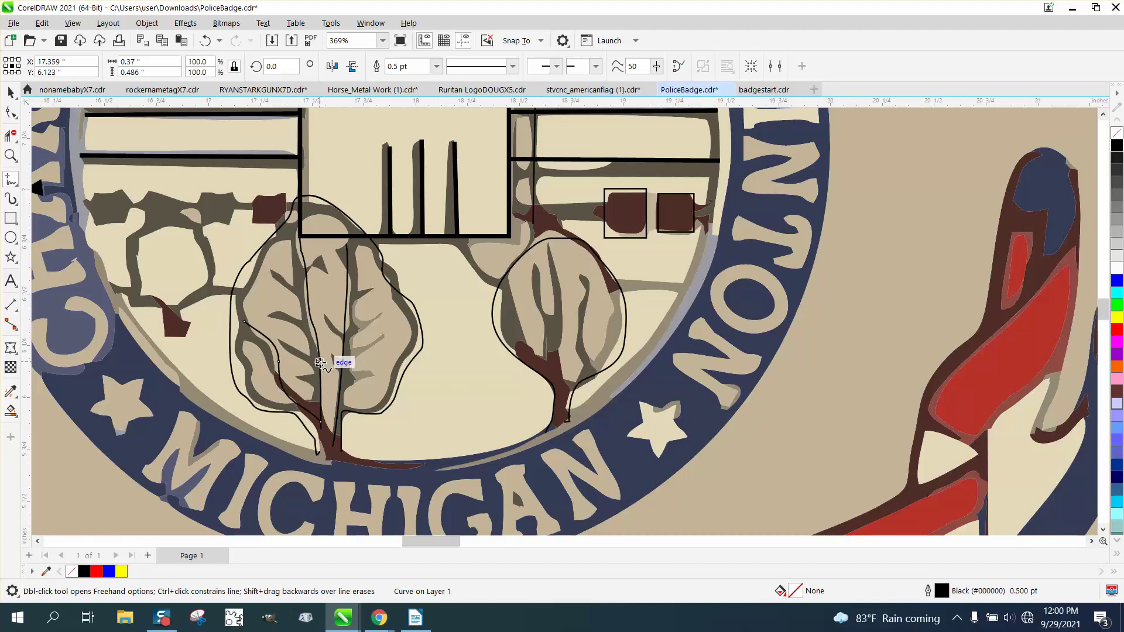
{"action": "mouse_move", "coordinate": [320, 363]}
{"action": "left_mouse_down"}
{"action": "mouse_move", "coordinate": [283, 346]}
{"action": "mouse_move", "coordinate": [312, 344]}
{"action": "mouse_move", "coordinate": [316, 328]}
{"action": "mouse_move", "coordinate": [279, 313]}
{"action": "mouse_move", "coordinate": [305, 297]}
{"action": "mouse_move", "coordinate": [277, 277]}
{"action": "mouse_move", "coordinate": [324, 264]}
{"action": "left_mouse_up"}
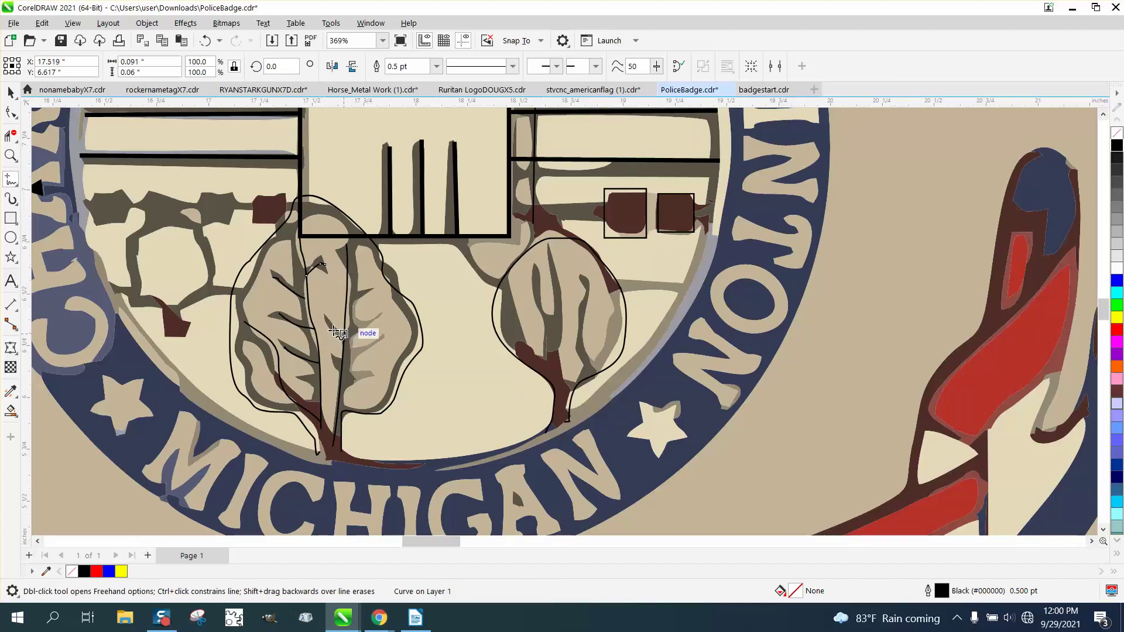
{"action": "mouse_move", "coordinate": [325, 321]}
{"action": "left_mouse_down"}
{"action": "mouse_move", "coordinate": [373, 342]}
{"action": "mouse_move", "coordinate": [347, 334]}
{"action": "mouse_move", "coordinate": [370, 324]}
{"action": "mouse_move", "coordinate": [366, 293]}
{"action": "left_mouse_up"}
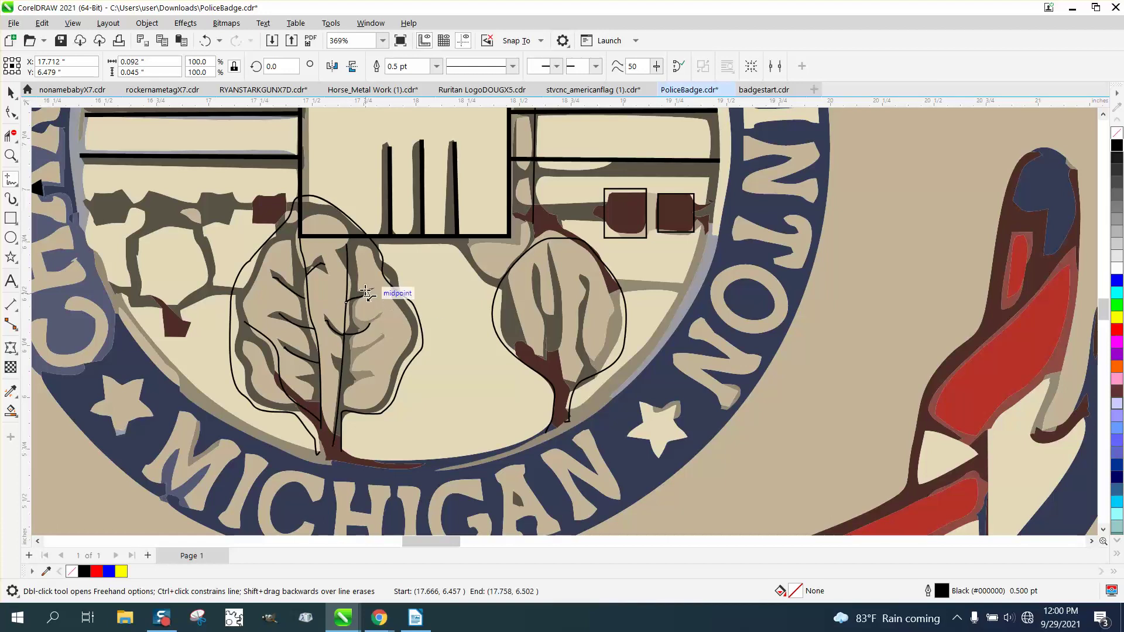
{"action": "mouse_move", "coordinate": [341, 386]}
{"action": "left_mouse_down"}
{"action": "mouse_move", "coordinate": [368, 378]}
{"action": "mouse_move", "coordinate": [353, 355]}
{"action": "mouse_move", "coordinate": [384, 337]}
{"action": "left_mouse_up"}
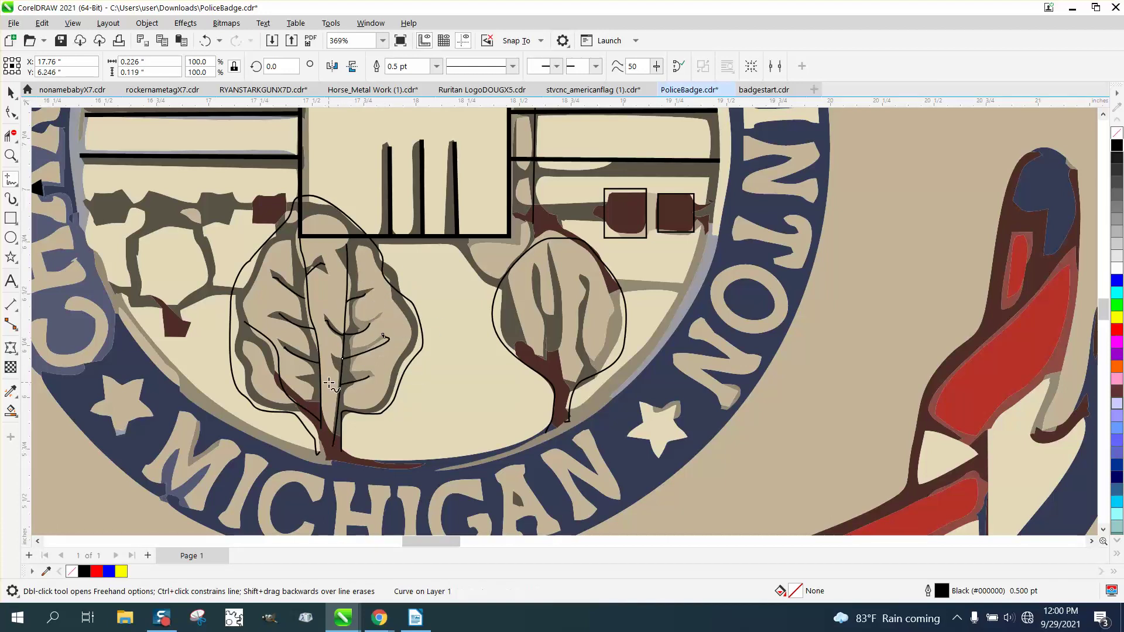
{"action": "mouse_move", "coordinate": [341, 368]}
{"action": "left_mouse_down"}
{"action": "mouse_move", "coordinate": [325, 360]}
{"action": "mouse_move", "coordinate": [298, 375]}
{"action": "left_mouse_up"}
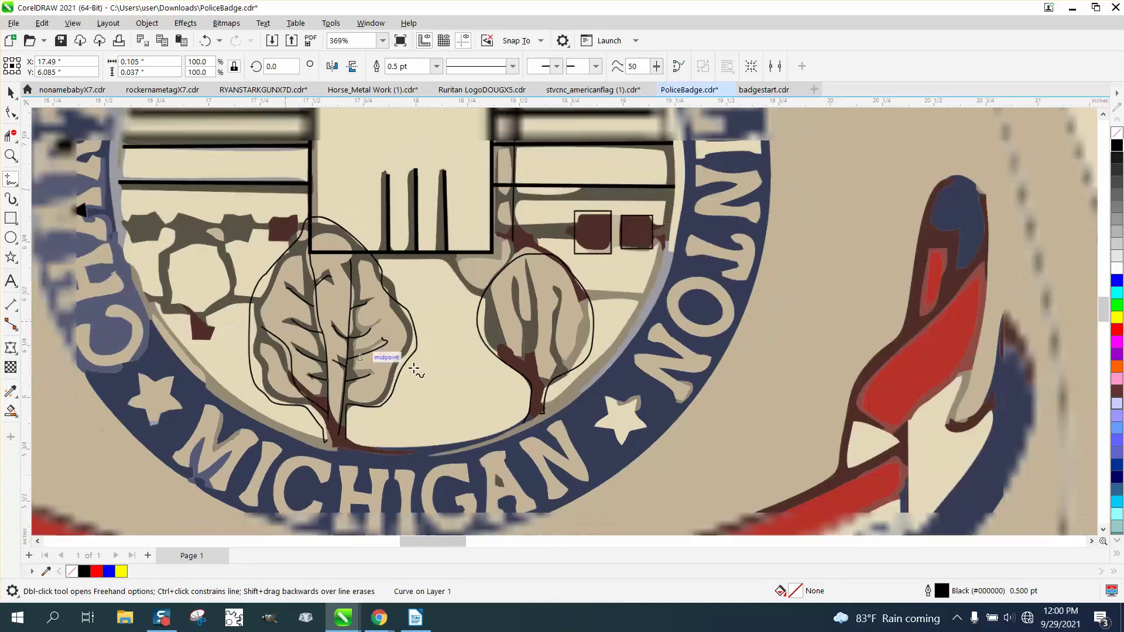
Step: Move the colour reference badge 10 inches to the right to inspect the traced scene, and undo the move
{"action": "scroll", "coordinate": [410, 370], "scroll_direction": "down", "scroll_amount": 2}
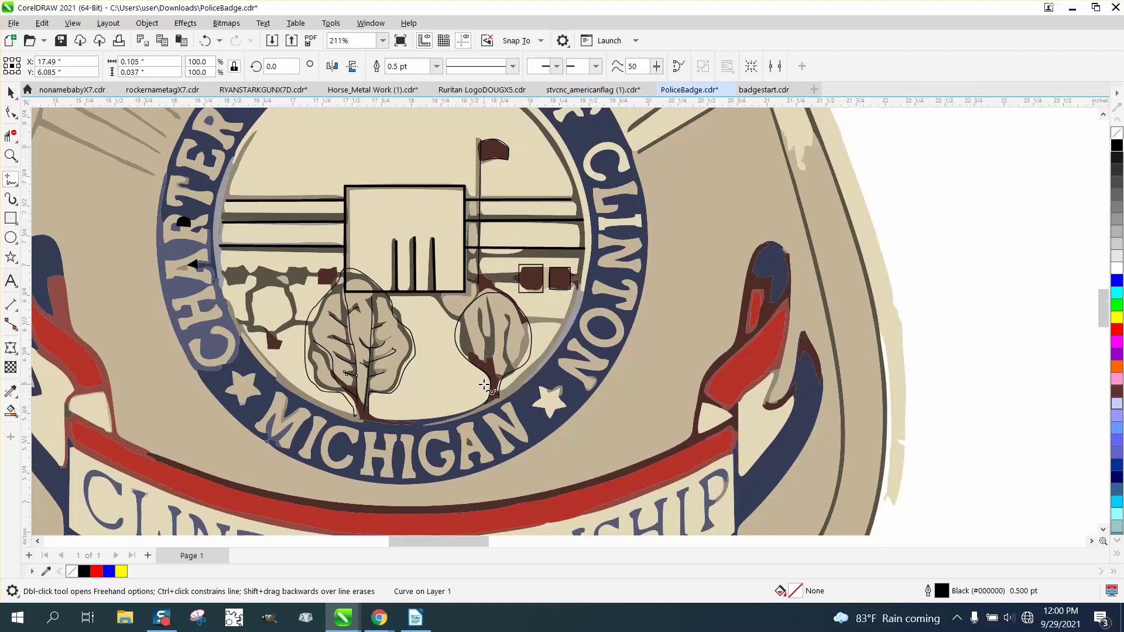
{"action": "scroll", "coordinate": [485, 385], "scroll_direction": "down", "scroll_amount": 3}
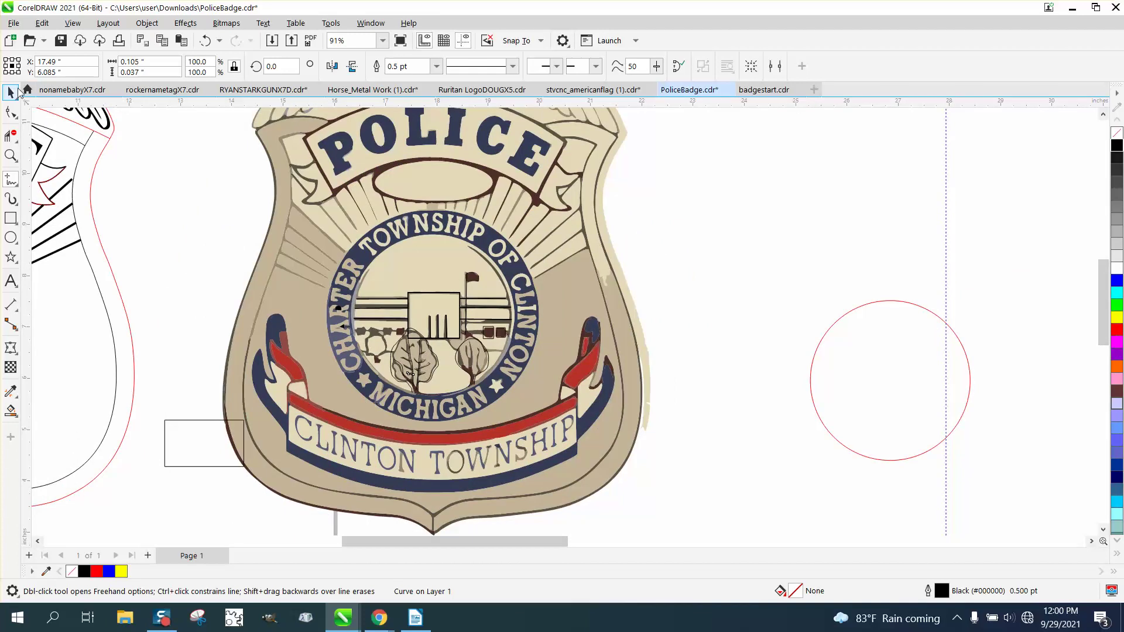
{"action": "left_click", "coordinate": [16, 92]}
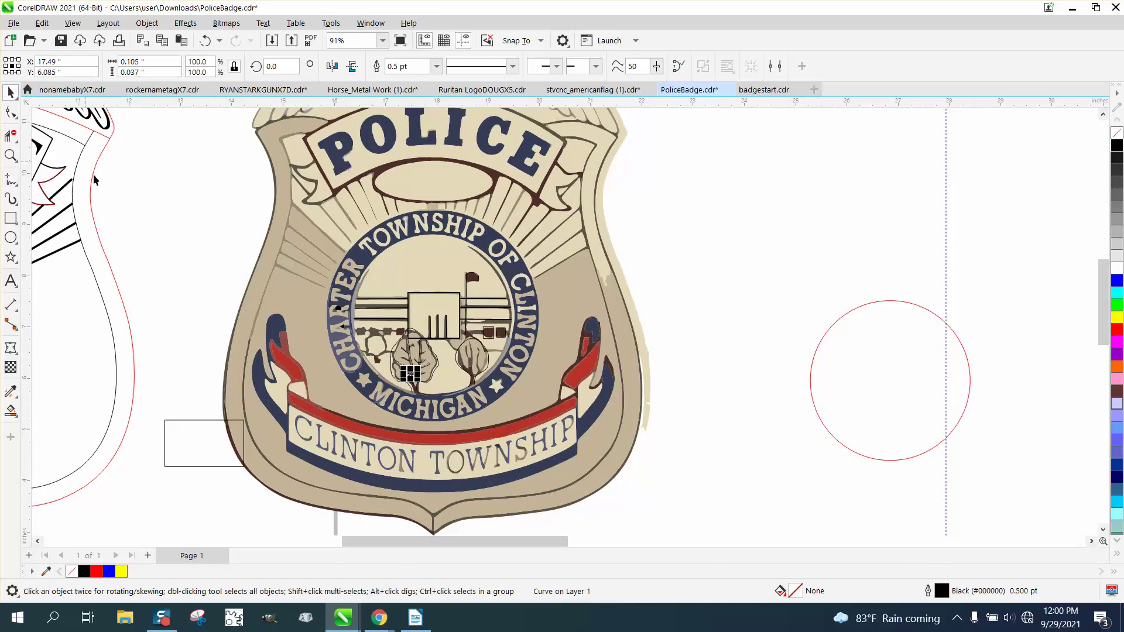
{"action": "left_click", "coordinate": [185, 422]}
{"action": "key", "text": "c"}
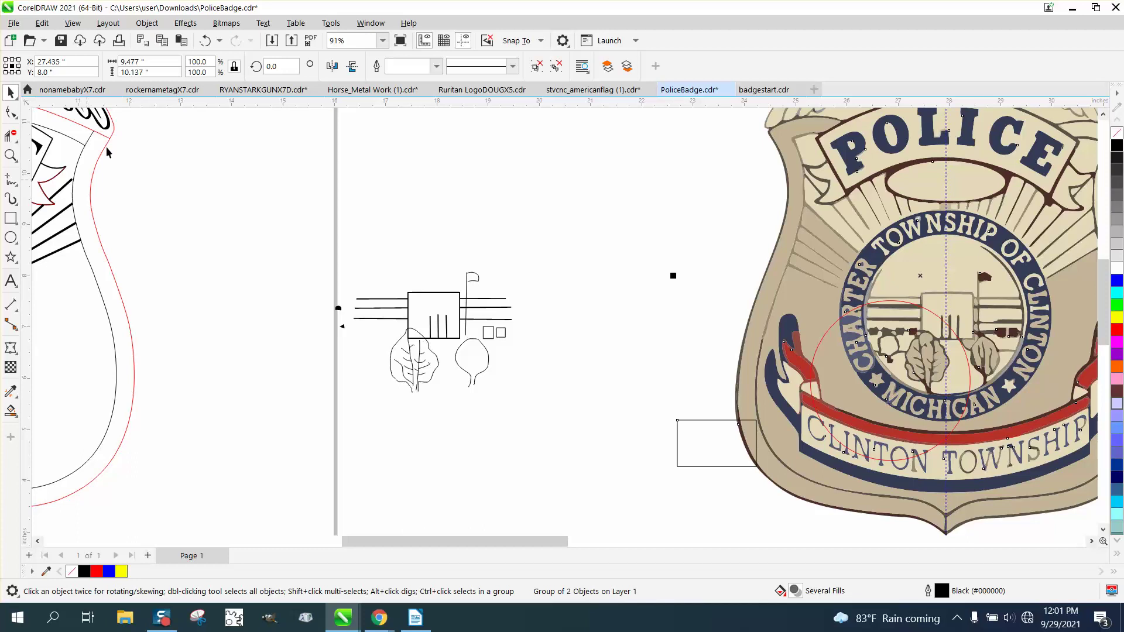
{"action": "left_click", "coordinate": [205, 41]}
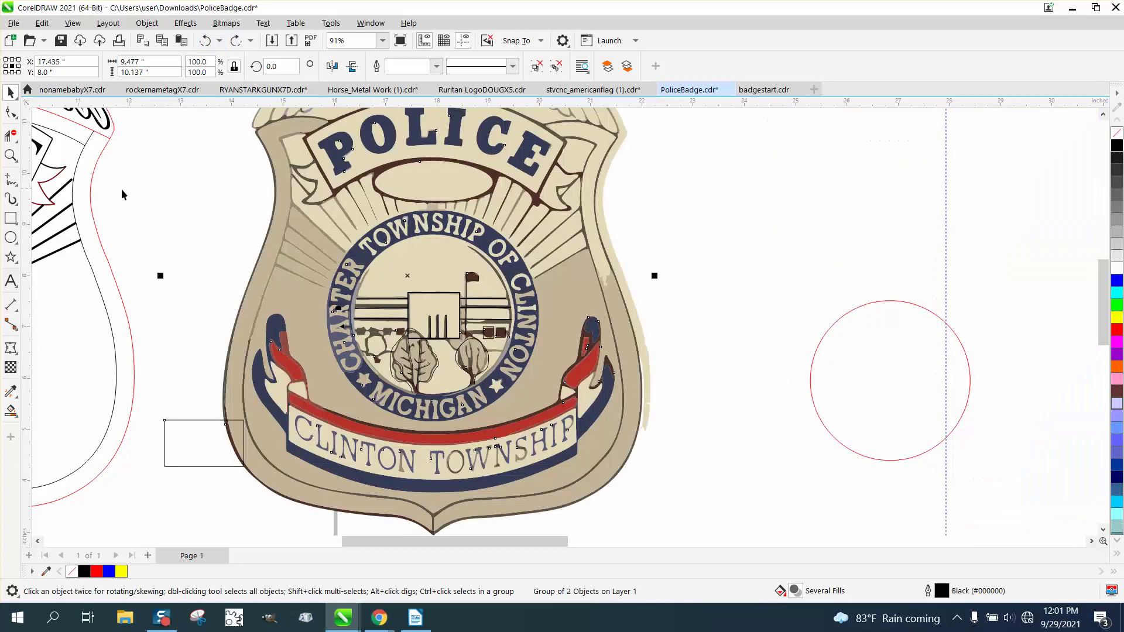
Step: Trace the trunk and branches inside the small tree with freehand strokes
{"action": "left_click", "coordinate": [17, 154]}
{"action": "left_click_drag", "start_coordinate": [436, 334], "coordinate": [591, 410]}
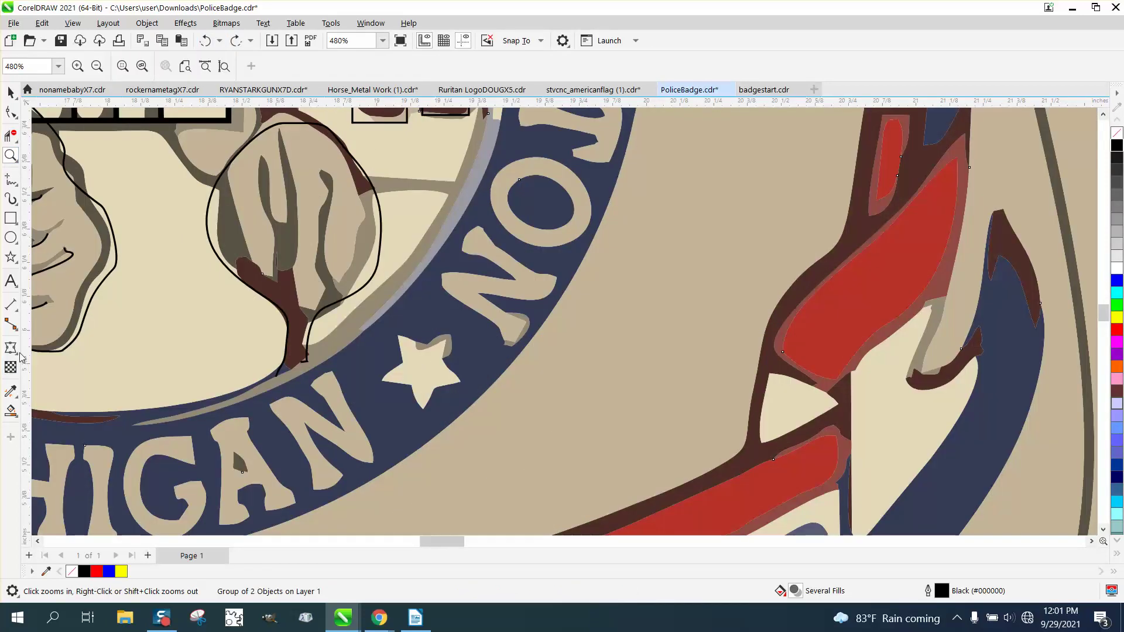
{"action": "left_click", "coordinate": [19, 190]}
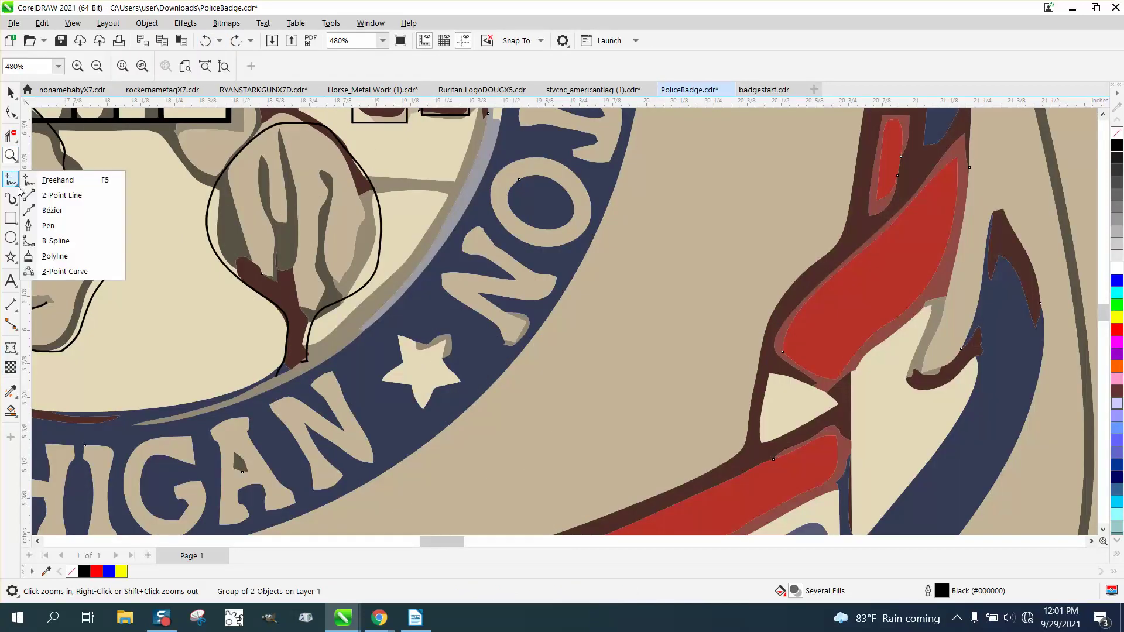
{"action": "left_click", "coordinate": [88, 181]}
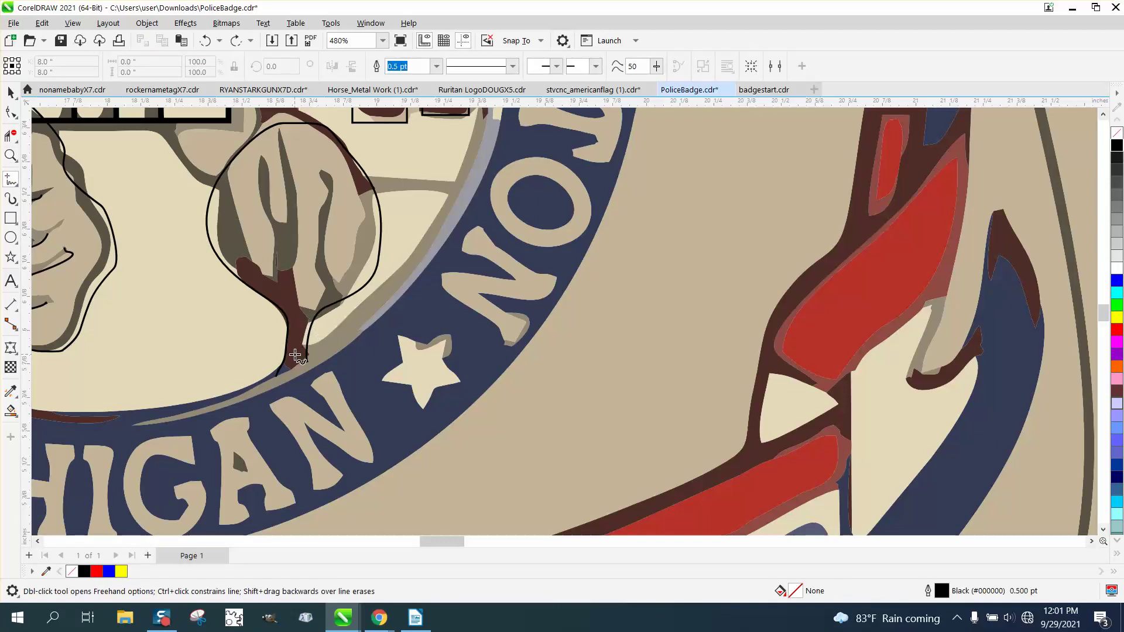
{"action": "mouse_move", "coordinate": [295, 355]}
{"action": "left_mouse_down"}
{"action": "mouse_move", "coordinate": [275, 154]}
{"action": "mouse_move", "coordinate": [262, 213]}
{"action": "mouse_move", "coordinate": [283, 270]}
{"action": "left_mouse_up"}
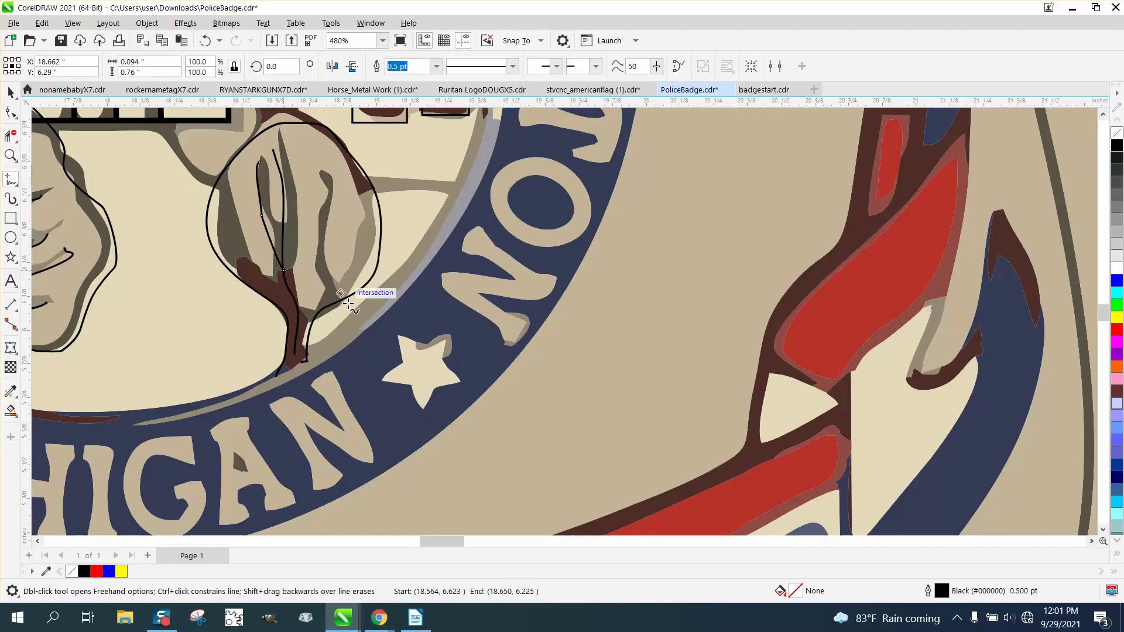
{"action": "left_click_drag", "start_coordinate": [338, 300], "coordinate": [328, 175]}
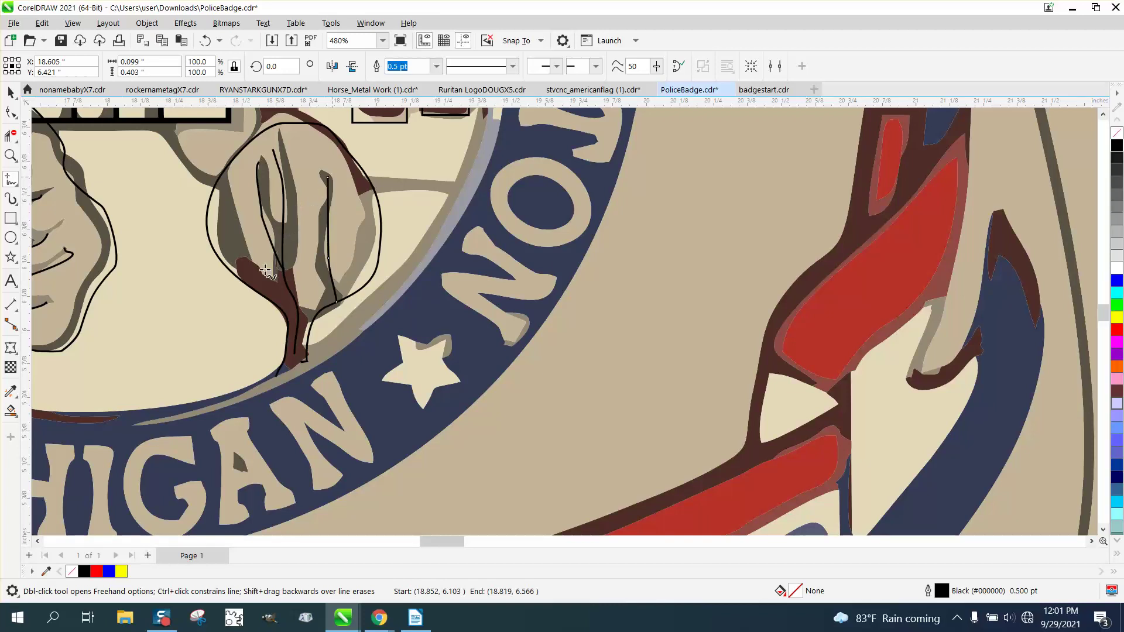
{"action": "mouse_move", "coordinate": [273, 291]}
{"action": "left_mouse_down"}
{"action": "mouse_move", "coordinate": [240, 259]}
{"action": "mouse_move", "coordinate": [227, 188]}
{"action": "left_mouse_up"}
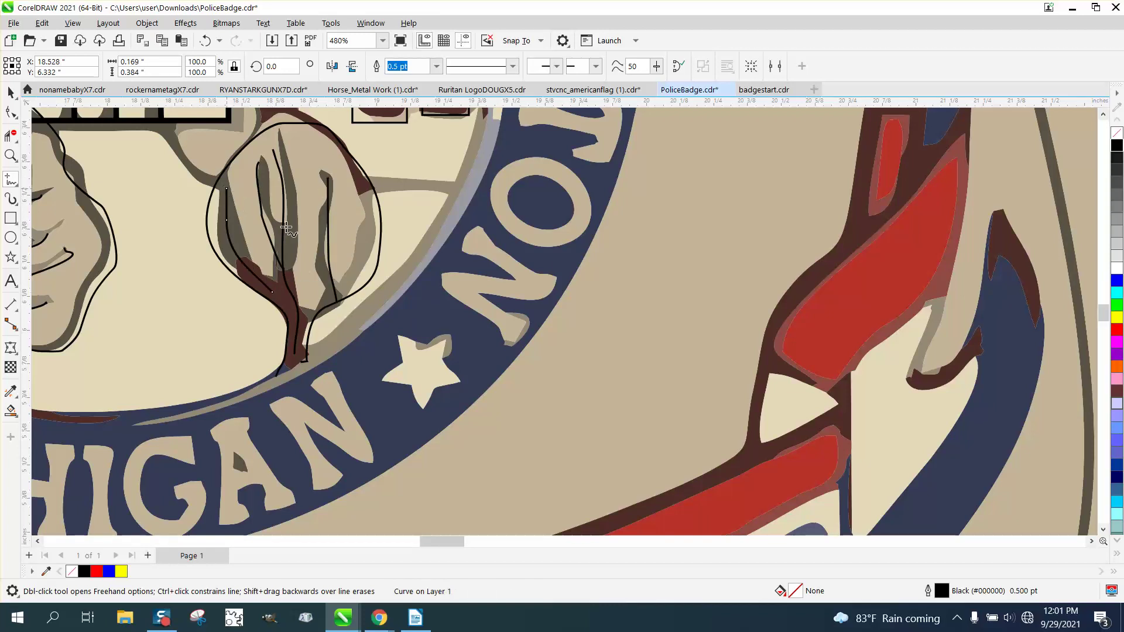
Step: Move the colour reference badge group 10 inches to the right, away from the traced building and trees
{"action": "scroll", "coordinate": [286, 230], "scroll_direction": "down", "scroll_amount": 5}
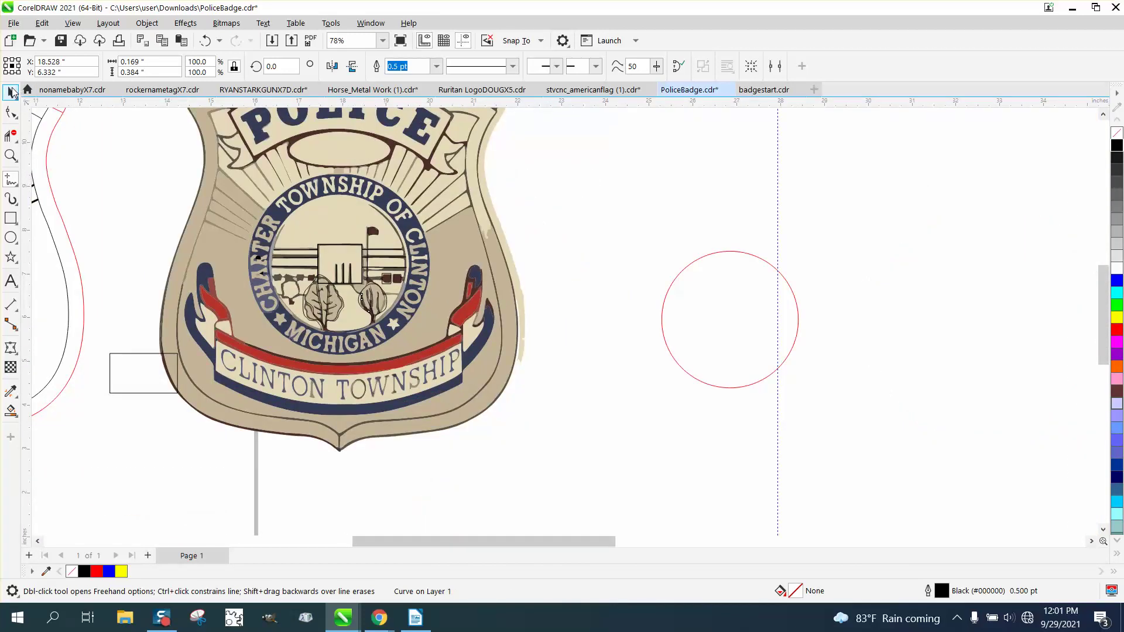
{"action": "left_click", "coordinate": [12, 92]}
{"action": "left_click", "coordinate": [136, 350]}
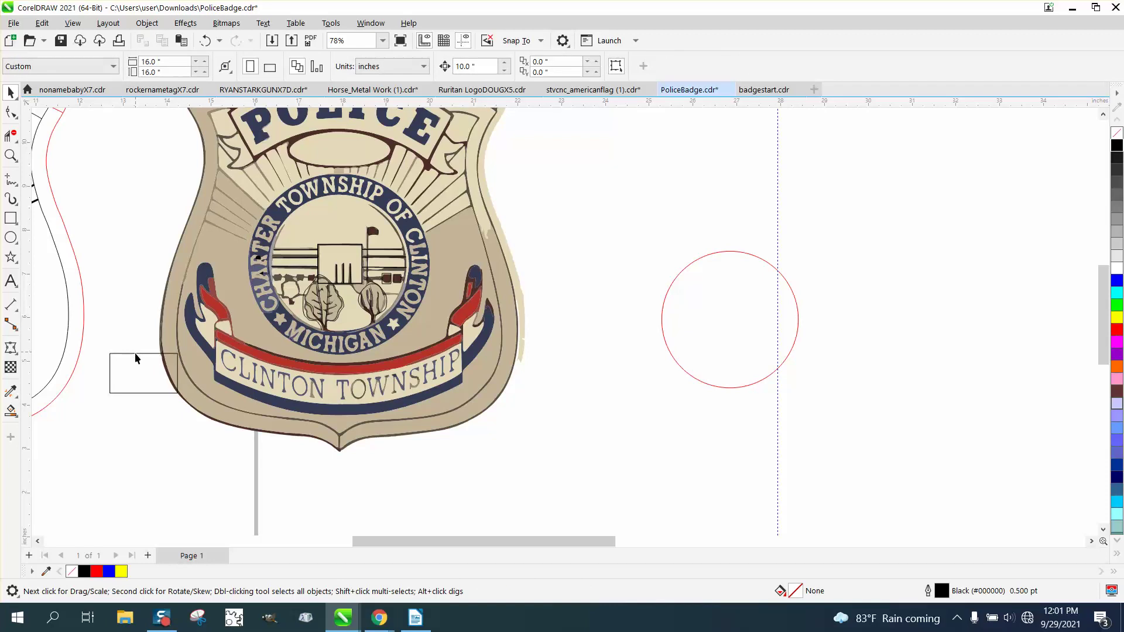
{"action": "left_click", "coordinate": [136, 353]}
{"action": "key", "text": "Right"}
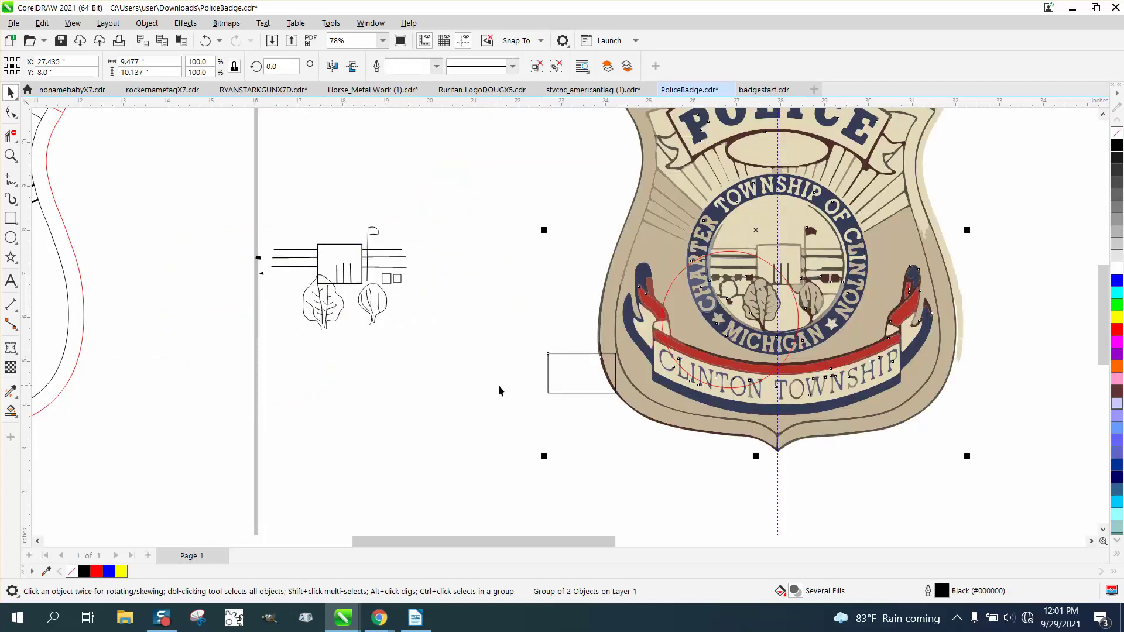
Step: Move the two small stray black pieces beside the page edge 10 inches left onto the seal's ring
{"action": "left_click", "coordinate": [11, 158]}
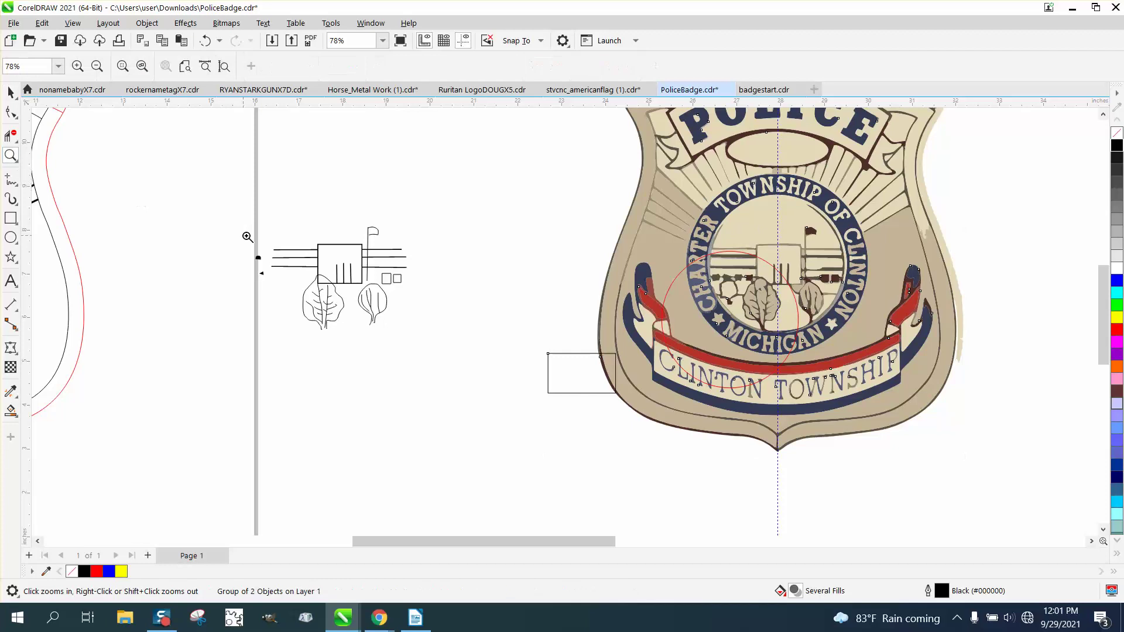
{"action": "left_click", "coordinate": [459, 392]}
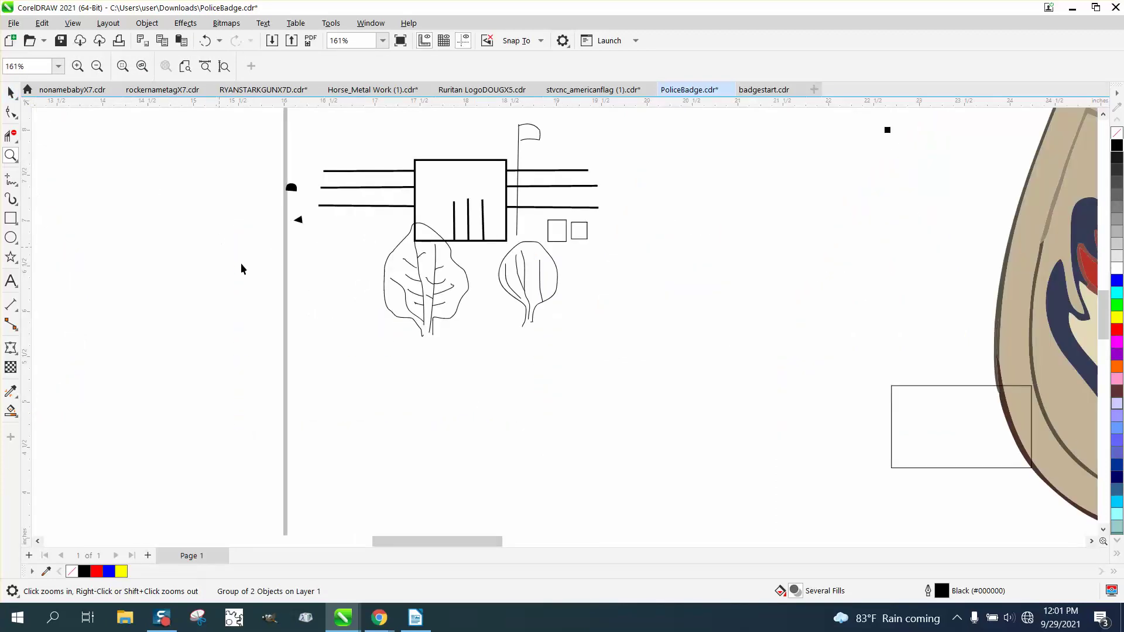
{"action": "key", "text": "space"}
{"action": "scroll", "coordinate": [527, 444], "scroll_direction": "down", "scroll_amount": 5}
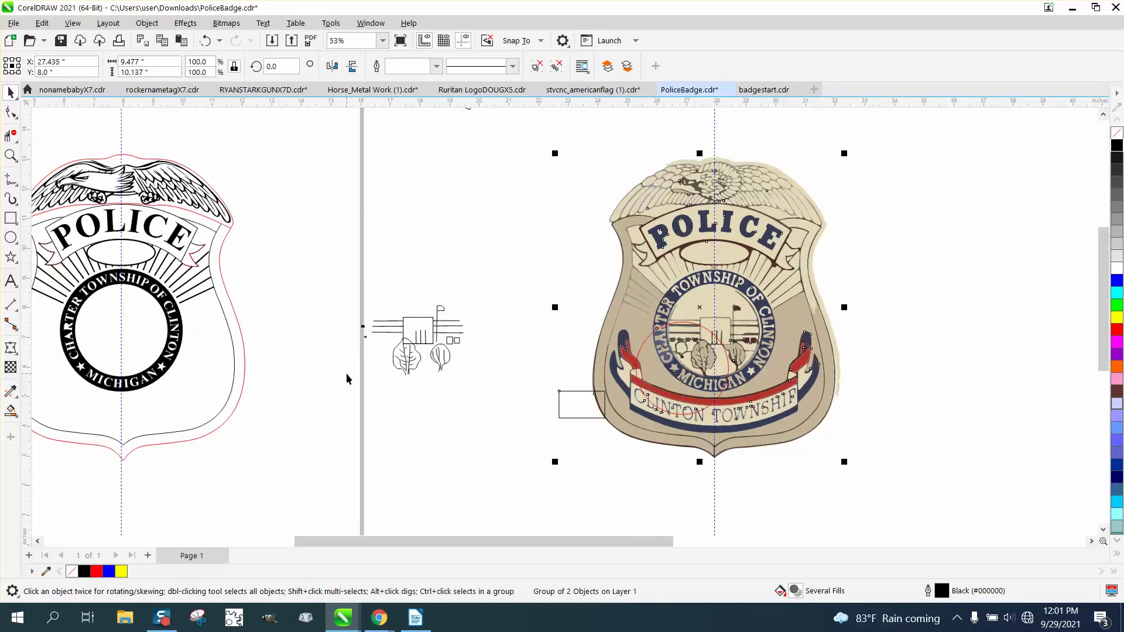
{"action": "left_click_drag", "start_coordinate": [342, 321], "coordinate": [373, 356]}
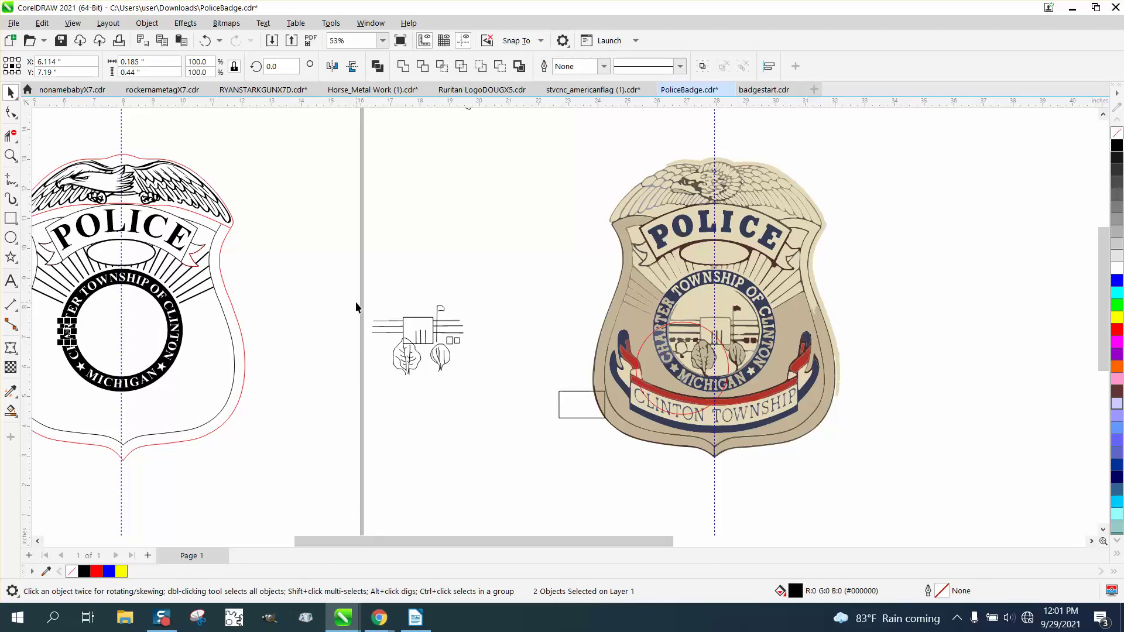
Step: Close the flag by moving the loose end of its lower edge onto the pole, and fill it solid black
{"action": "left_click", "coordinate": [10, 156]}
{"action": "left_click_drag", "start_coordinate": [305, 275], "coordinate": [542, 418]}
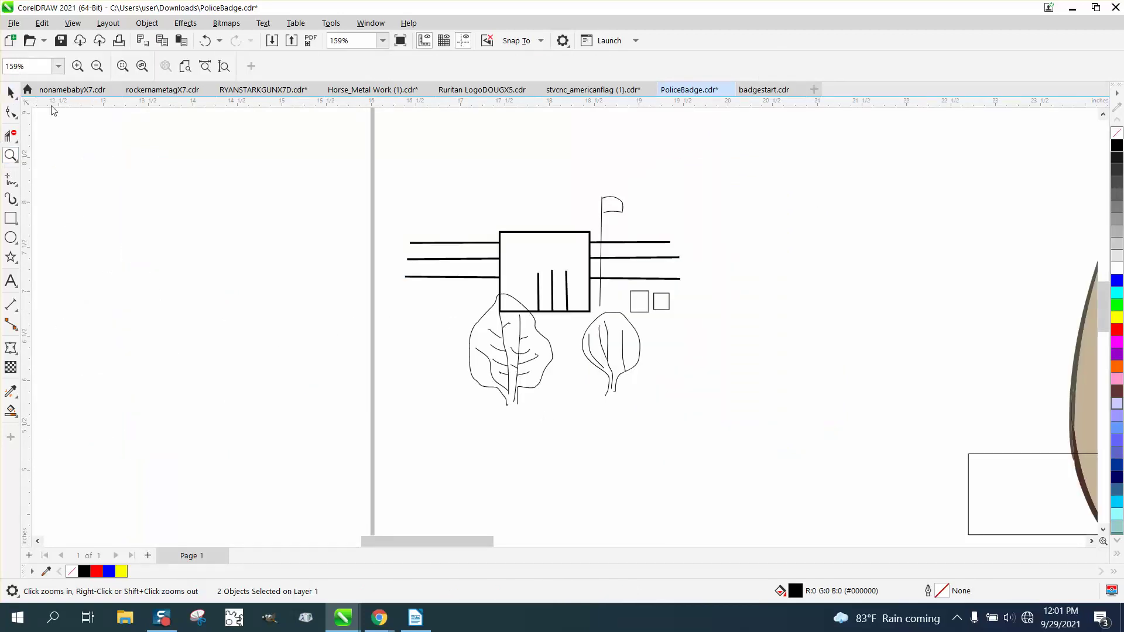
{"action": "key", "text": "space"}
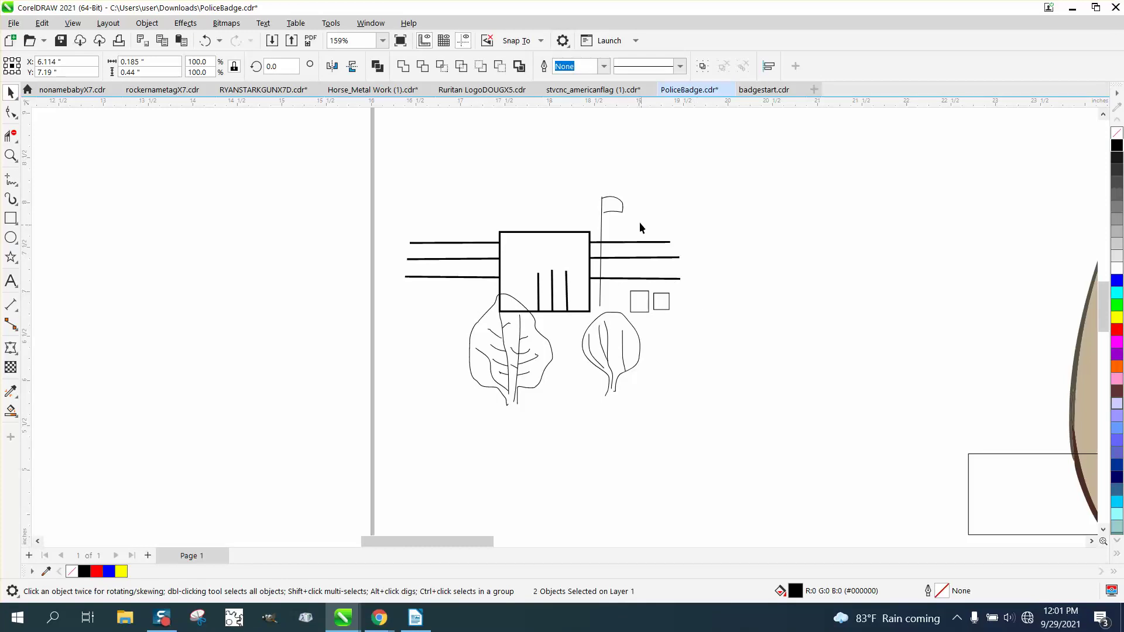
{"action": "left_click", "coordinate": [10, 156]}
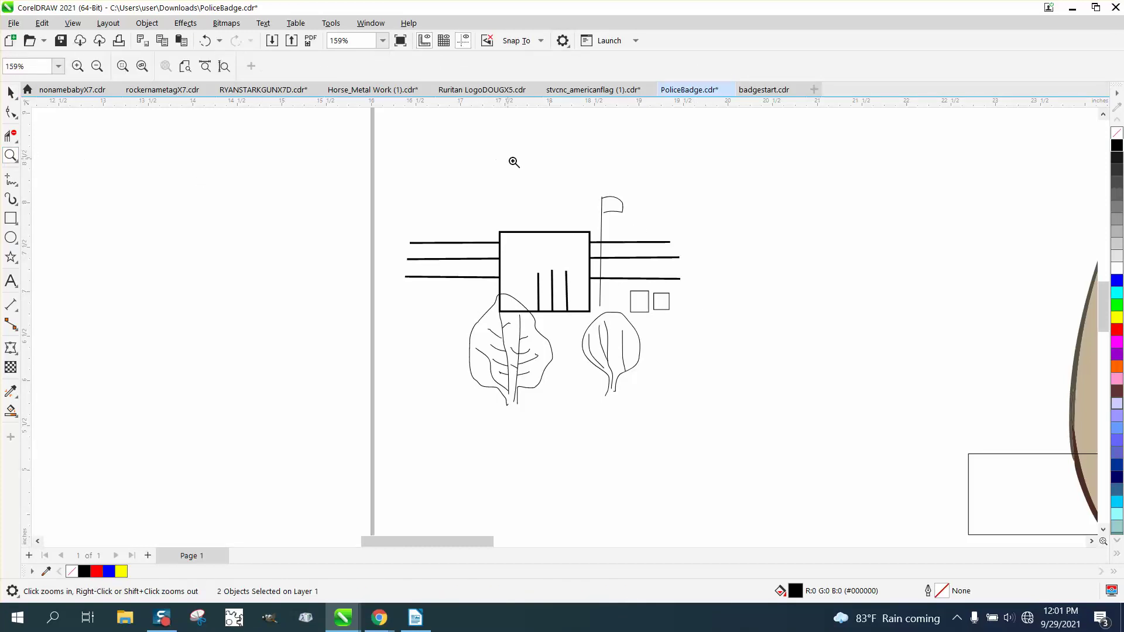
{"action": "left_click_drag", "start_coordinate": [514, 163], "coordinate": [669, 259]}
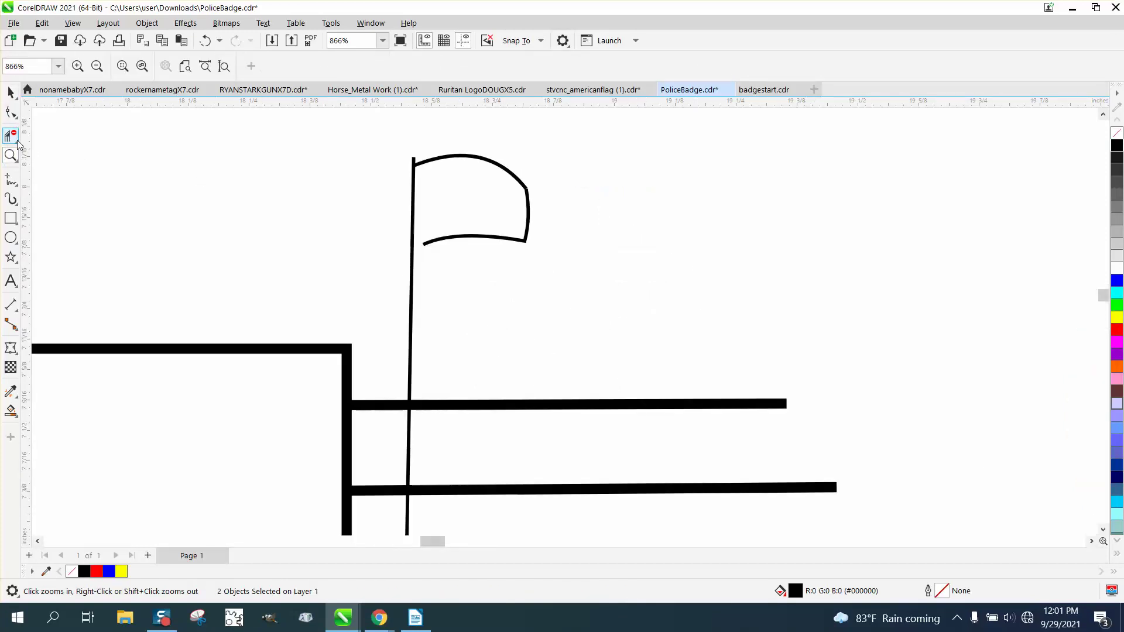
{"action": "left_click", "coordinate": [16, 117]}
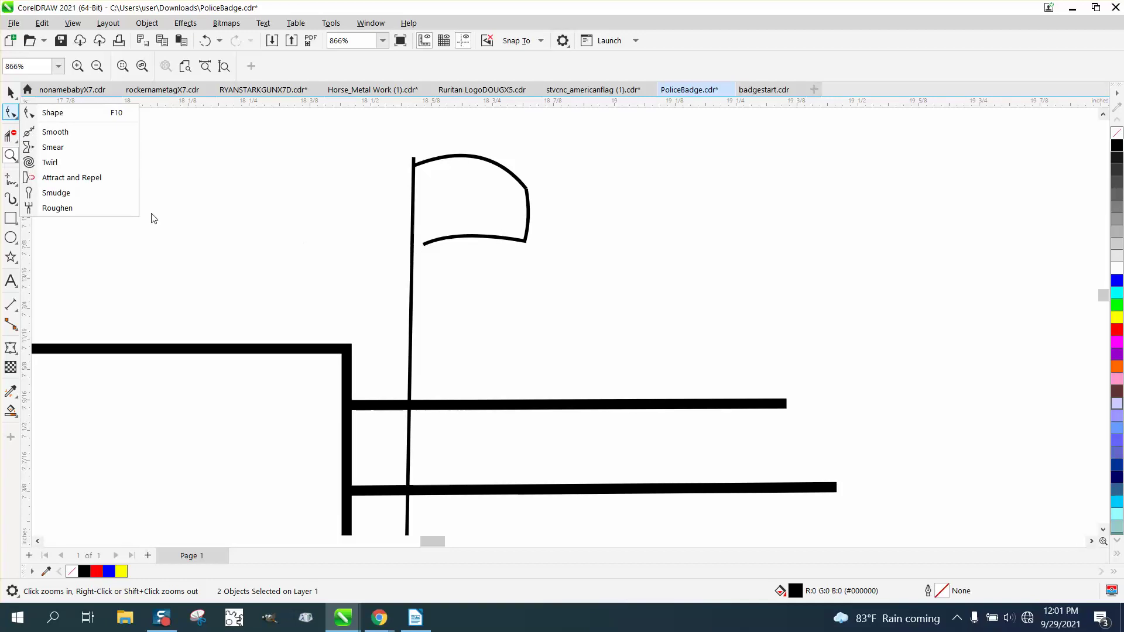
{"action": "left_click", "coordinate": [58, 113]}
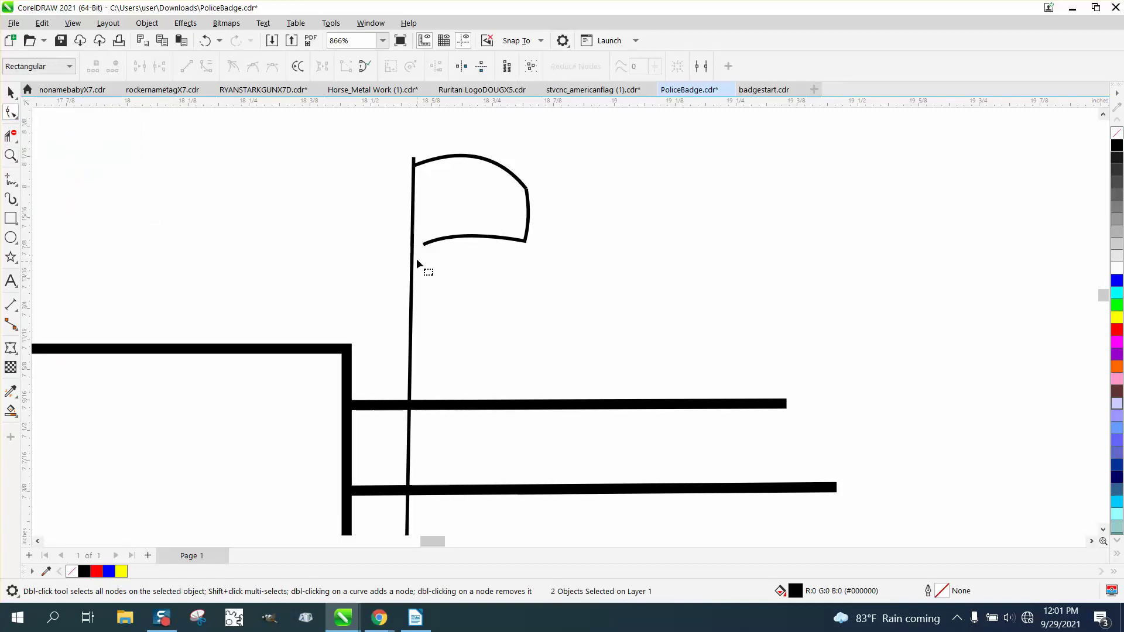
{"action": "left_click_drag", "start_coordinate": [424, 244], "coordinate": [415, 247]}
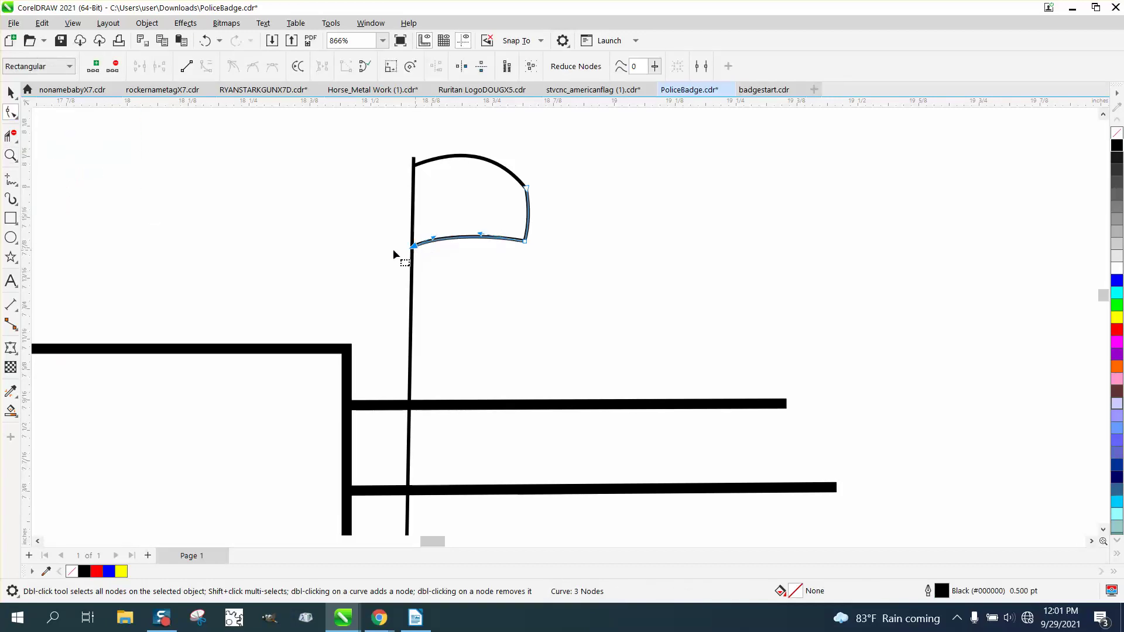
{"action": "left_click", "coordinate": [11, 411]}
{"action": "left_click", "coordinate": [457, 221]}
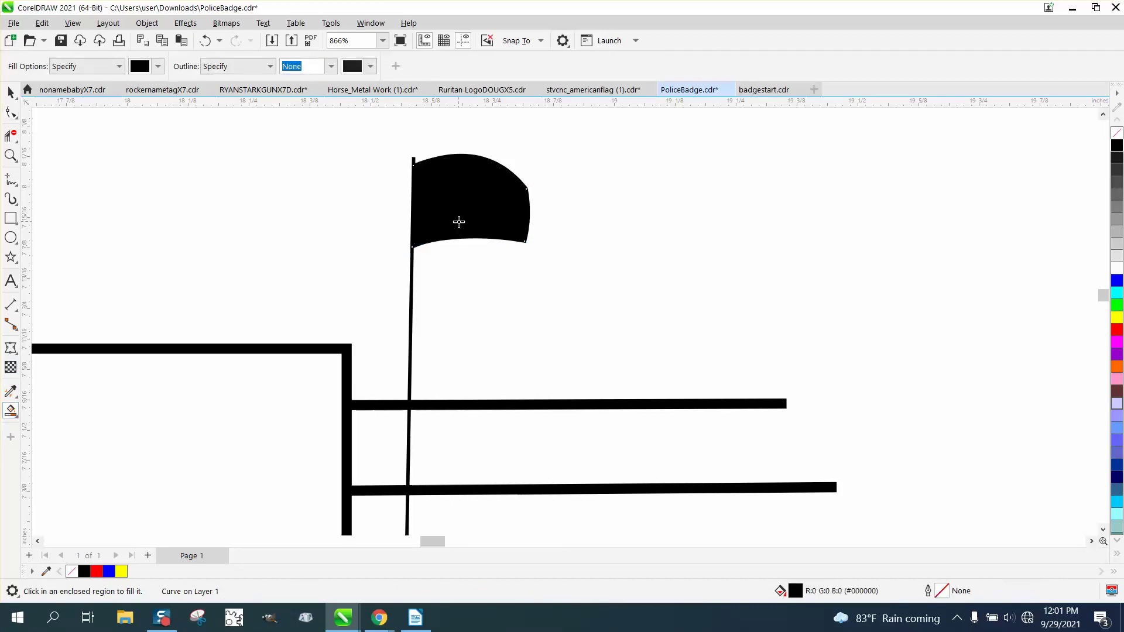
Step: Straighten the flagpole by shifting its bottom node slightly to the right
{"action": "scroll", "coordinate": [410, 240], "scroll_direction": "down", "scroll_amount": 4}
{"action": "scroll", "coordinate": [446, 279], "scroll_direction": "down", "scroll_amount": 1}
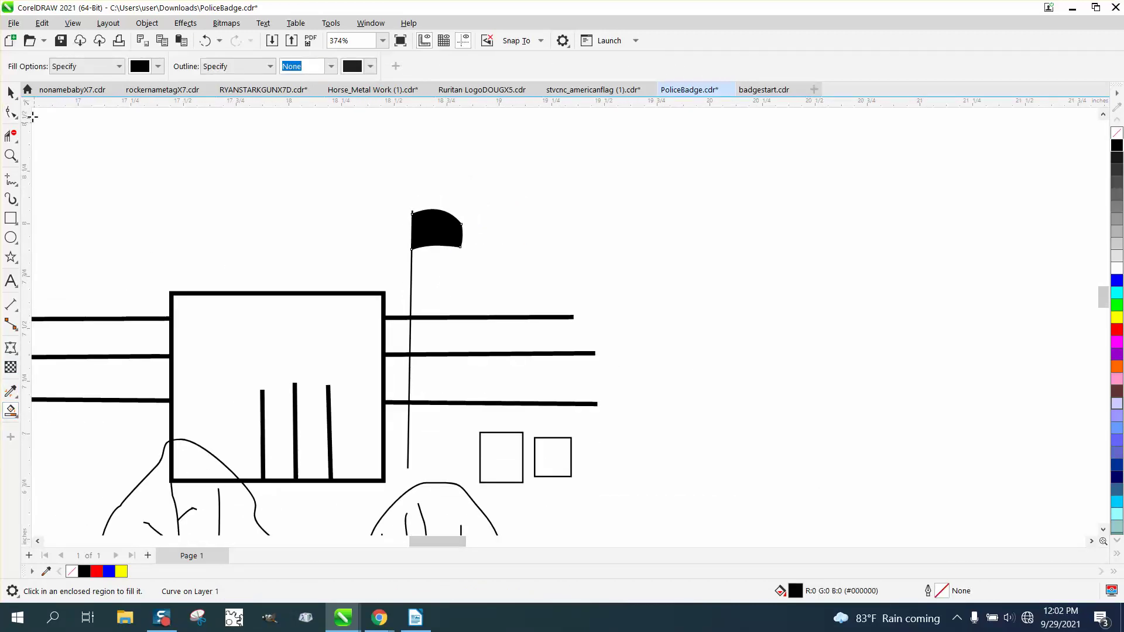
{"action": "left_click", "coordinate": [9, 92]}
{"action": "left_click", "coordinate": [411, 306]}
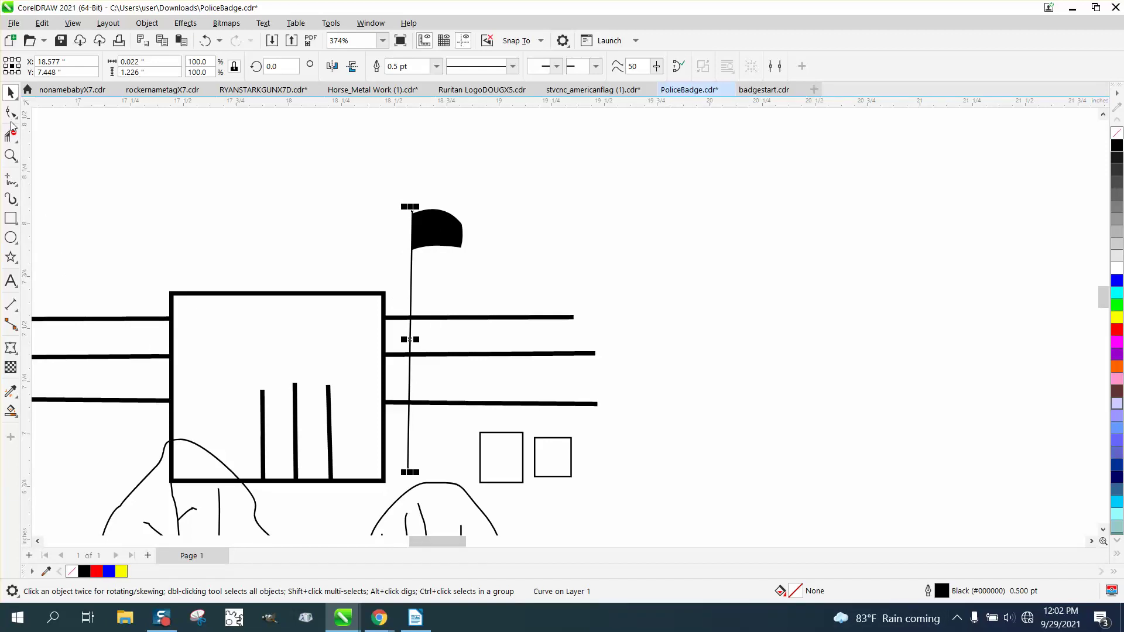
{"action": "left_click", "coordinate": [11, 112]}
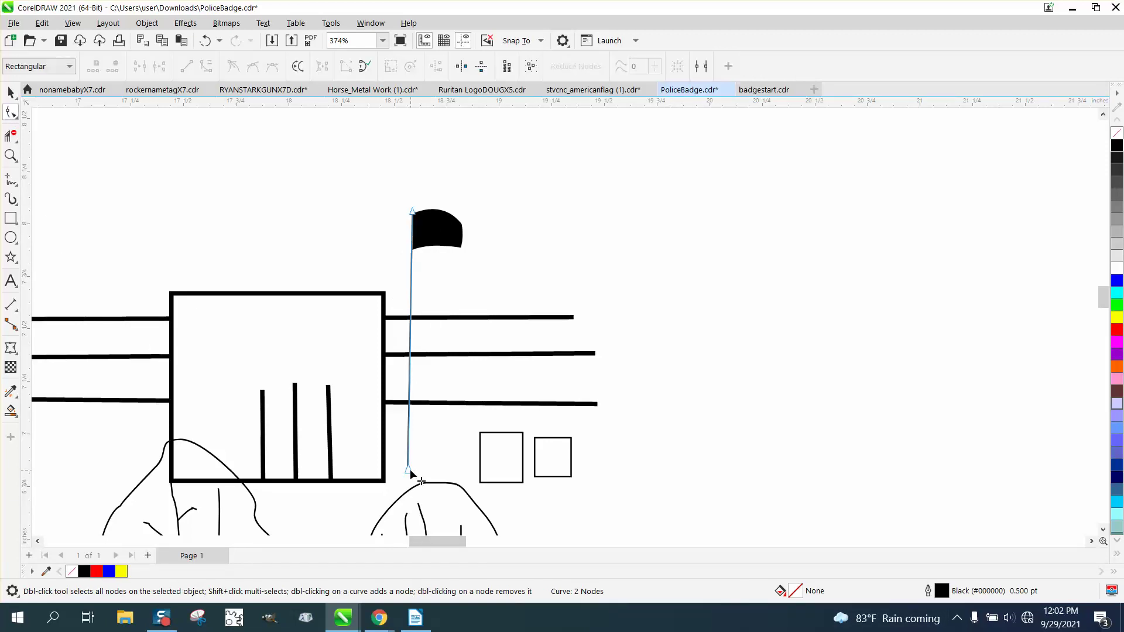
{"action": "left_click_drag", "start_coordinate": [409, 468], "coordinate": [415, 469]}
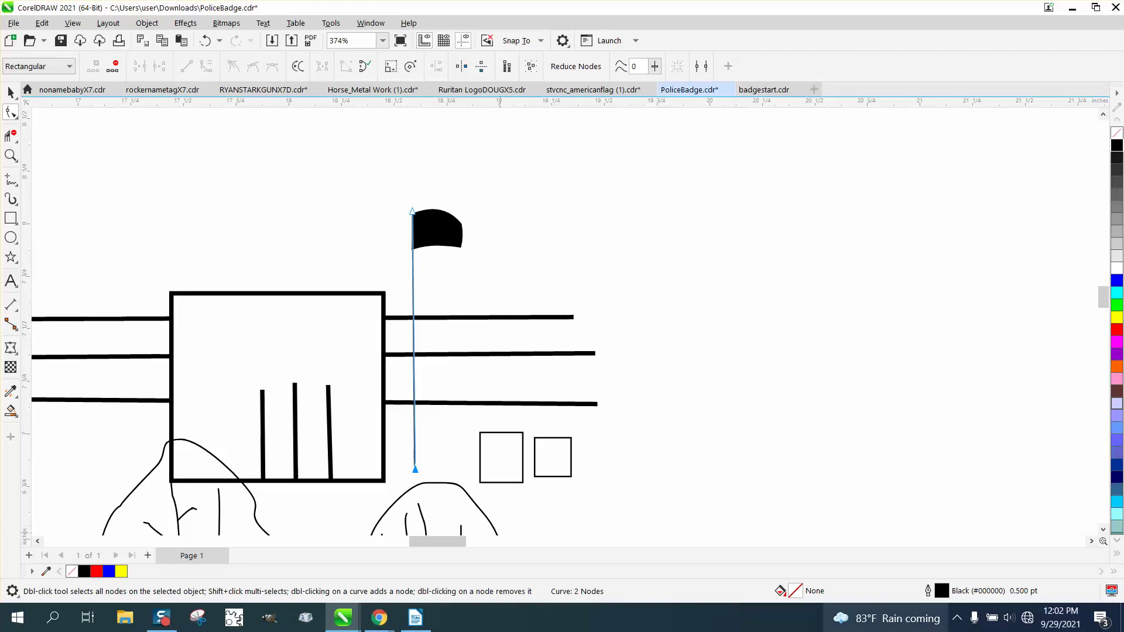
Step: Set the flagpole's outline width to 1.5 pt
{"action": "double_click", "coordinate": [946, 597]}
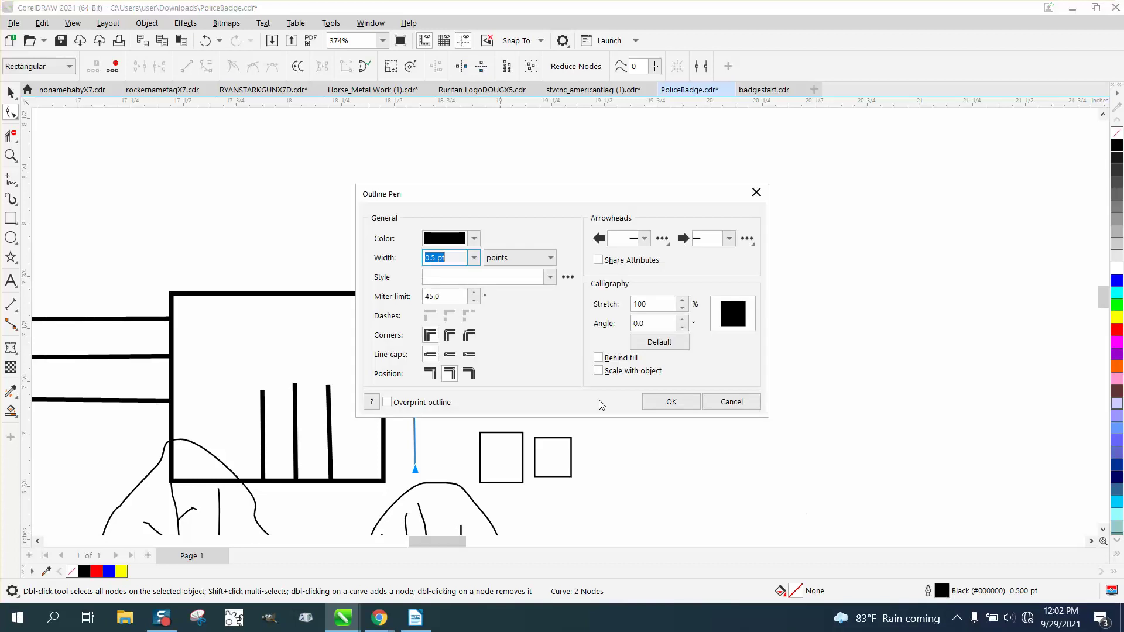
{"action": "left_click", "coordinate": [474, 258]}
{"action": "left_click", "coordinate": [440, 321]}
{"action": "left_click", "coordinate": [671, 402]}
Step: Make the flagpole's 1.5 pt outline scale with the object
{"action": "scroll", "coordinate": [643, 412], "scroll_direction": "down", "scroll_amount": 3}
{"action": "scroll", "coordinate": [312, 459], "scroll_direction": "down", "scroll_amount": 2}
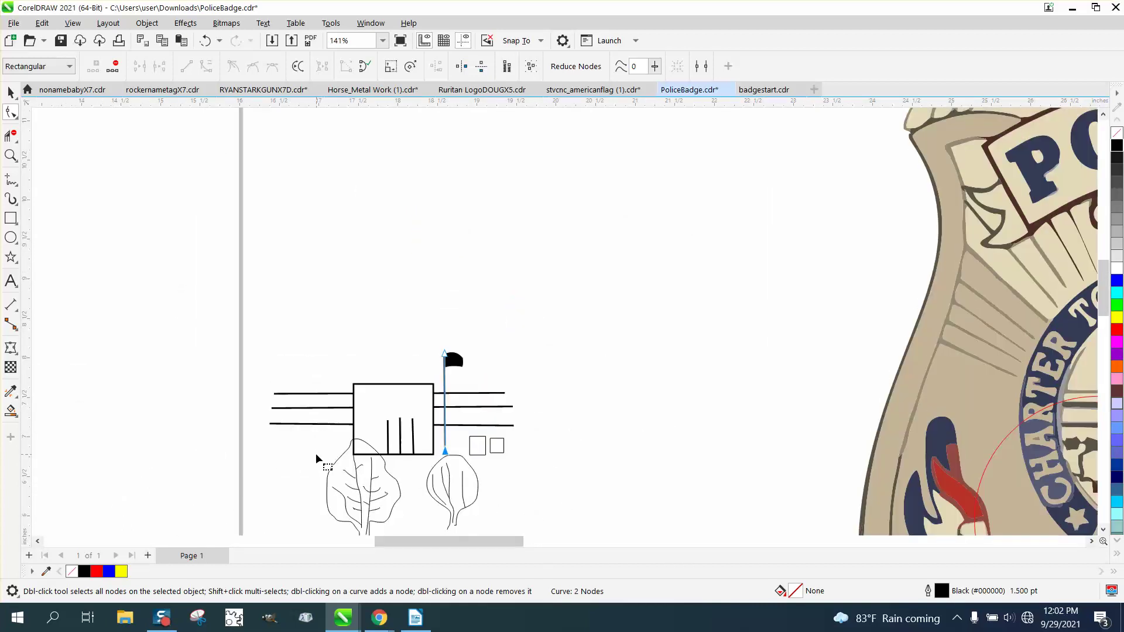
{"action": "scroll", "coordinate": [314, 456], "scroll_direction": "down", "scroll_amount": 2}
{"action": "mouse_move", "coordinate": [245, 432]}
{"action": "left_mouse_down"}
{"action": "mouse_move", "coordinate": [405, 521]}
{"action": "mouse_move", "coordinate": [458, 524]}
{"action": "left_mouse_up"}
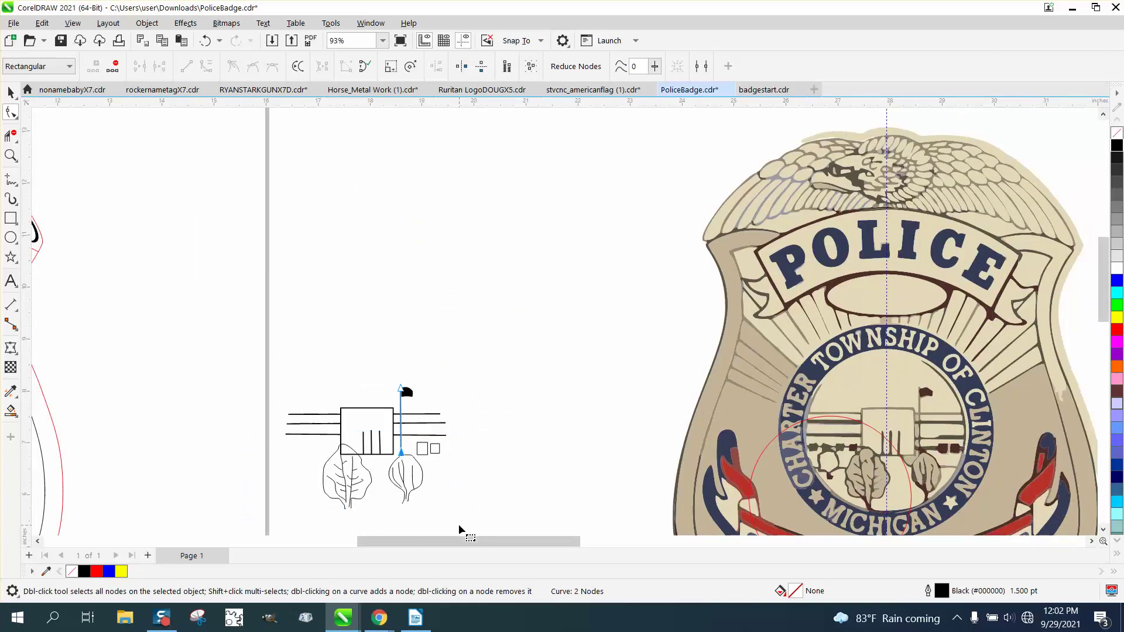
{"action": "double_click", "coordinate": [941, 591]}
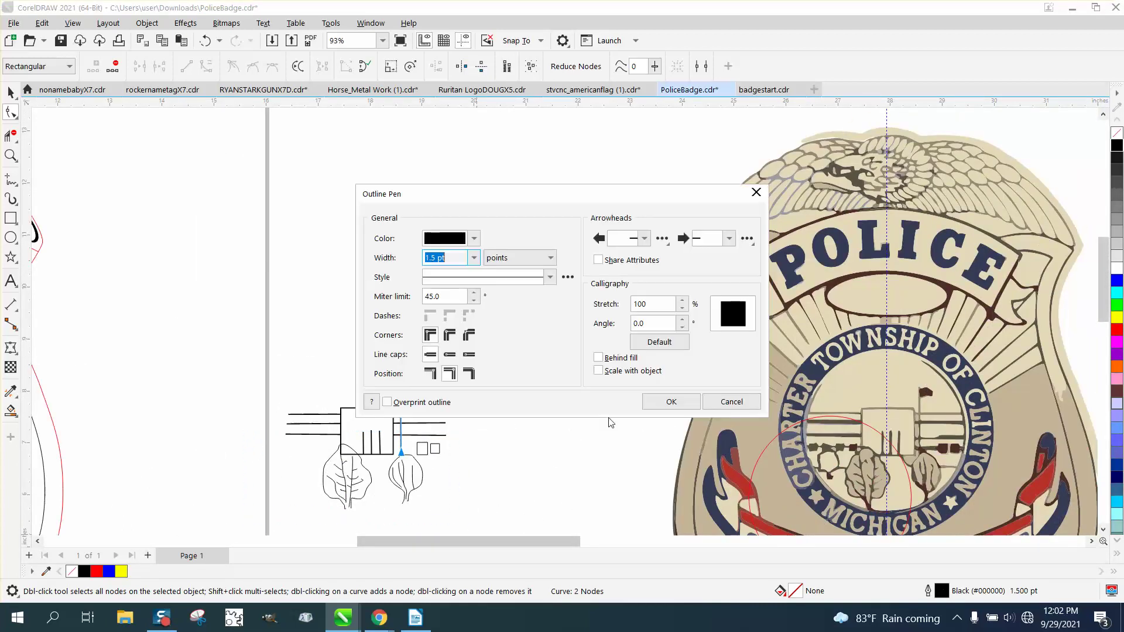
{"action": "left_click", "coordinate": [478, 257]}
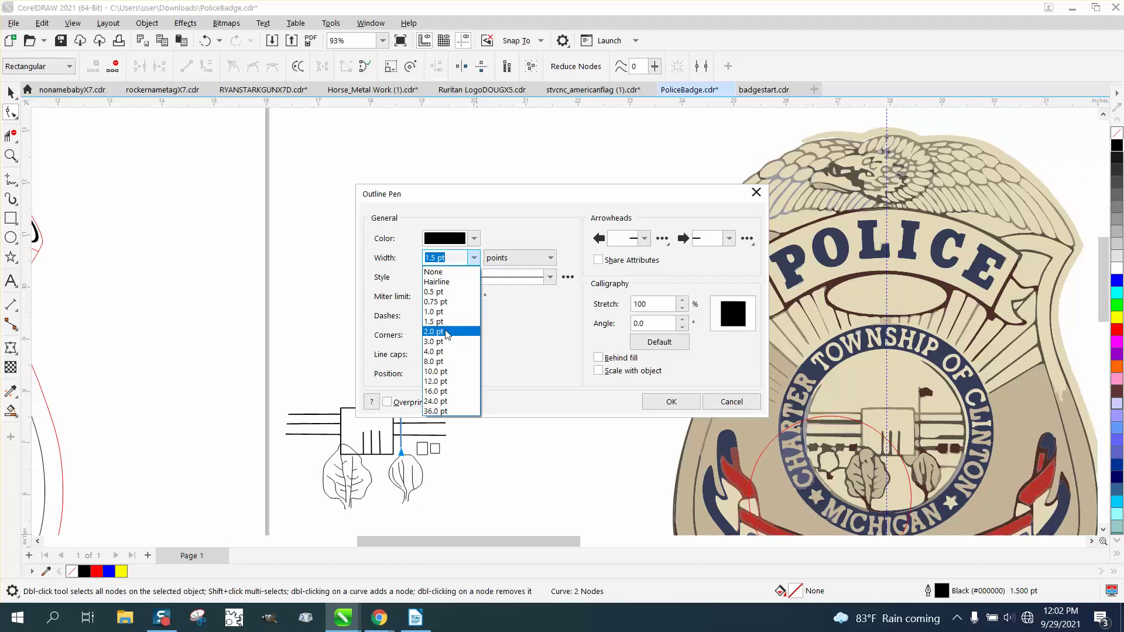
{"action": "left_click", "coordinate": [444, 325]}
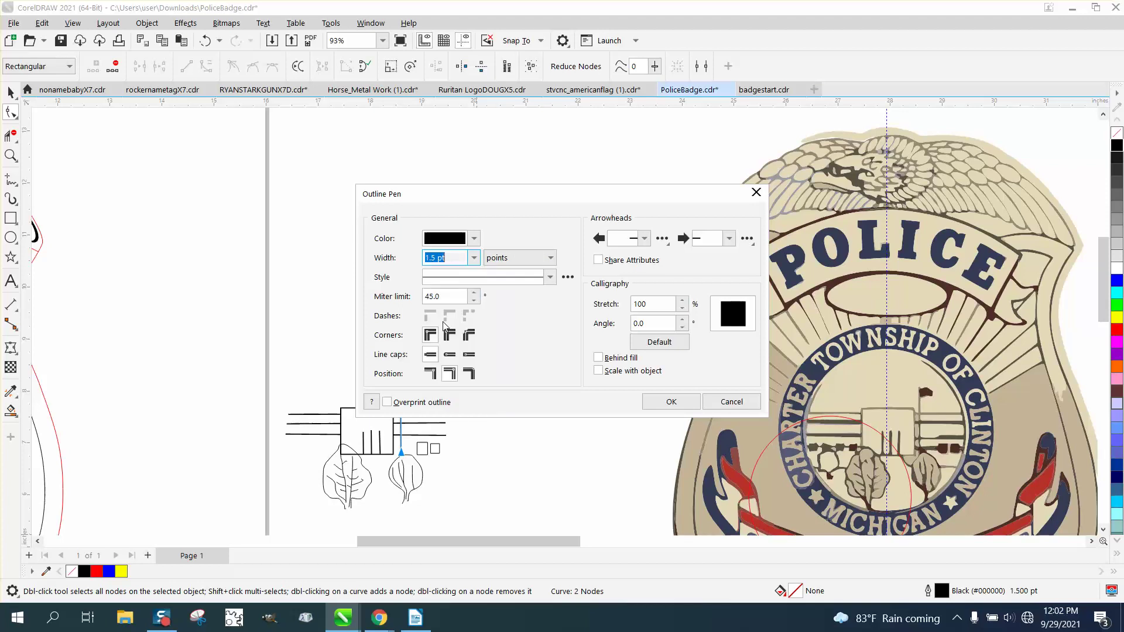
{"action": "left_click", "coordinate": [600, 371]}
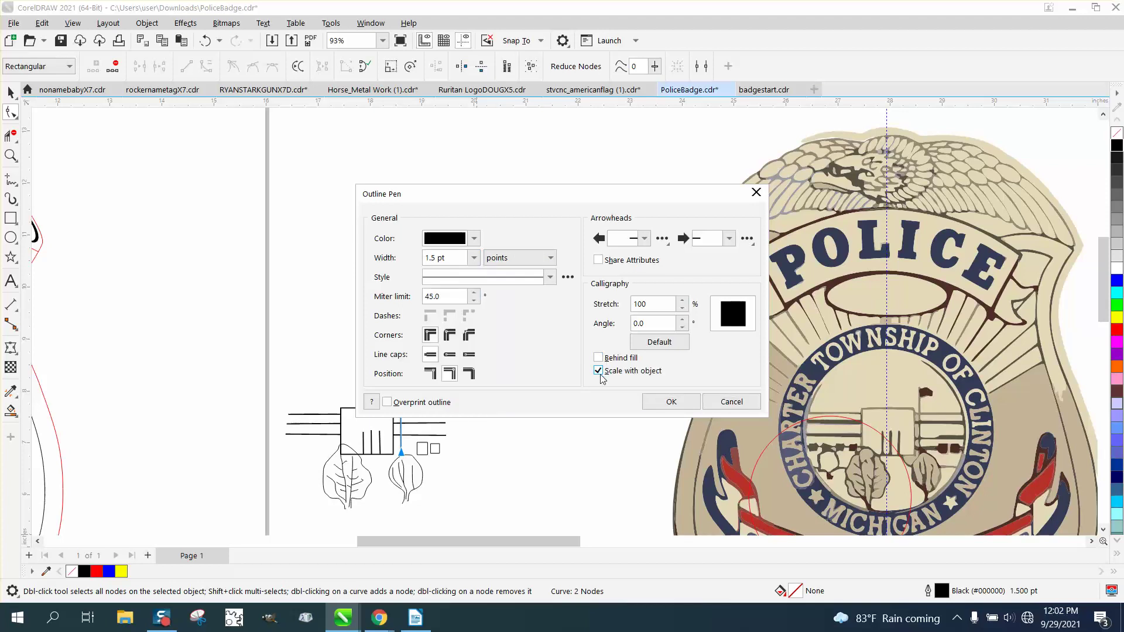
{"action": "left_click", "coordinate": [670, 402]}
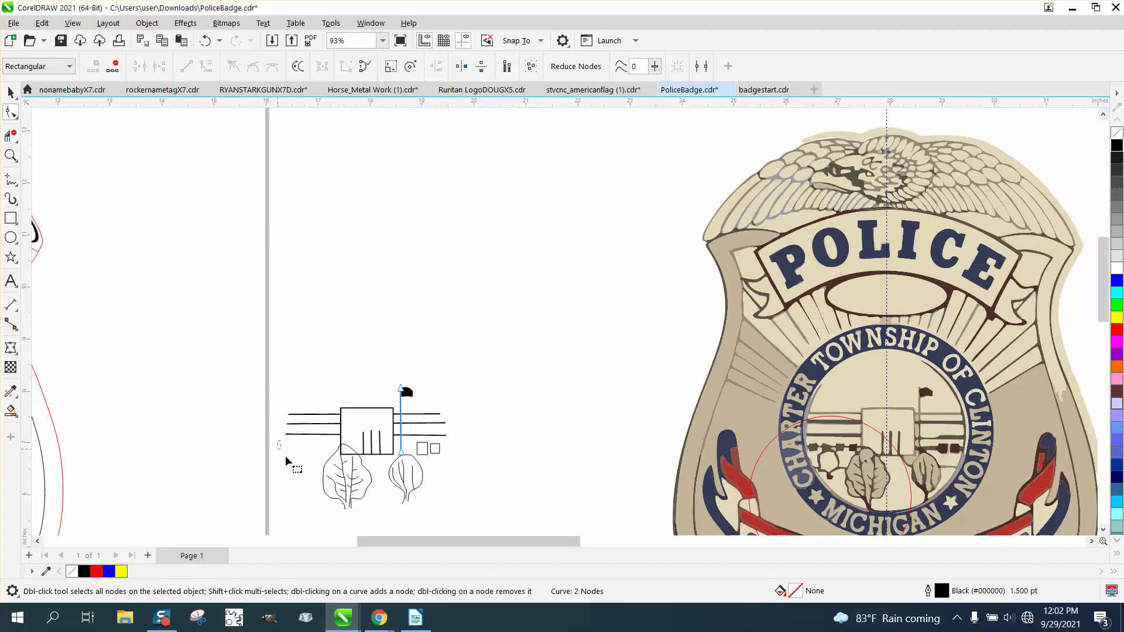
Step: Select both trees and the two small squares, and give them a 2.0 pt outline that scales with the object
{"action": "left_click_drag", "start_coordinate": [462, 518], "coordinate": [473, 526]}
{"action": "scroll", "coordinate": [474, 529], "scroll_direction": "down", "scroll_amount": 1}
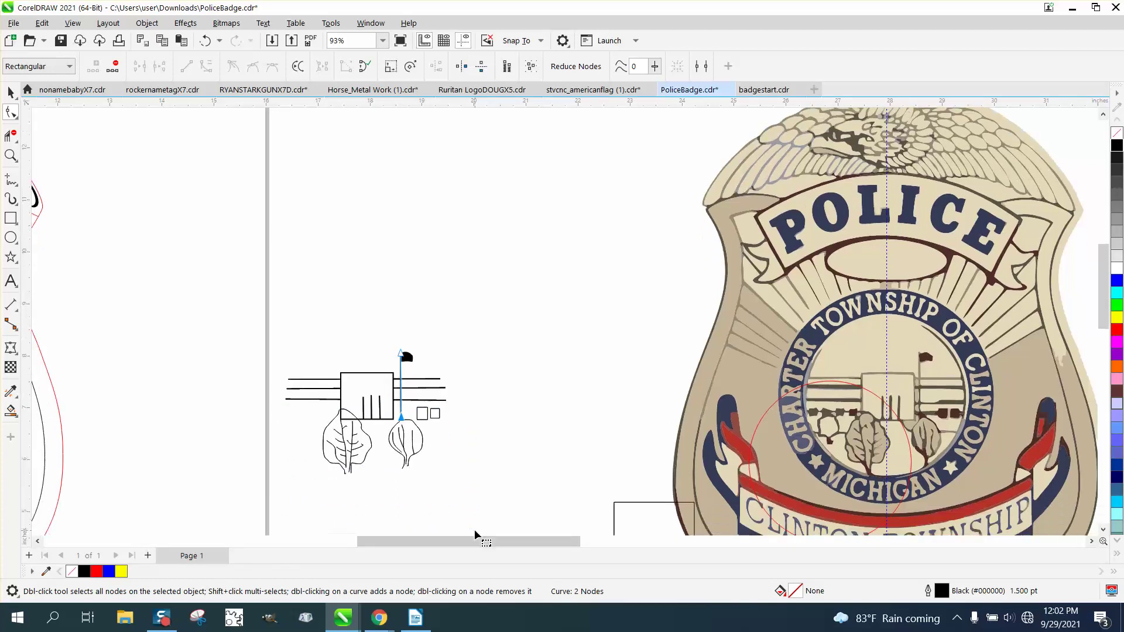
{"action": "left_click", "coordinate": [422, 448]}
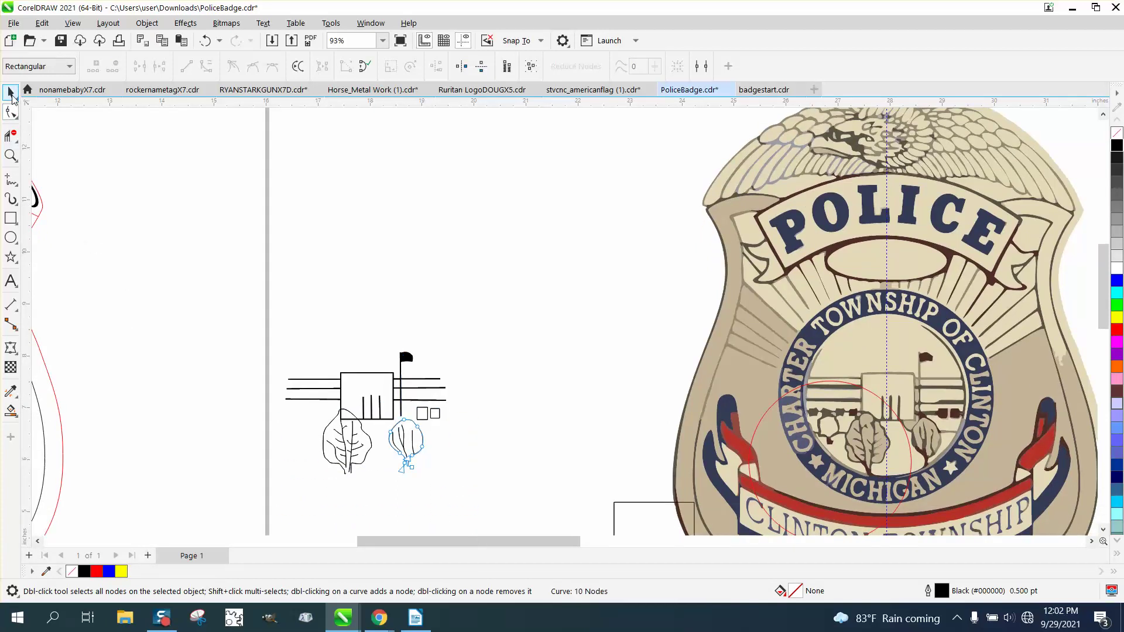
{"action": "left_click", "coordinate": [11, 93]}
{"action": "left_click_drag", "start_coordinate": [261, 387], "coordinate": [314, 443]}
{"action": "left_click_drag", "start_coordinate": [456, 488], "coordinate": [456, 488]}
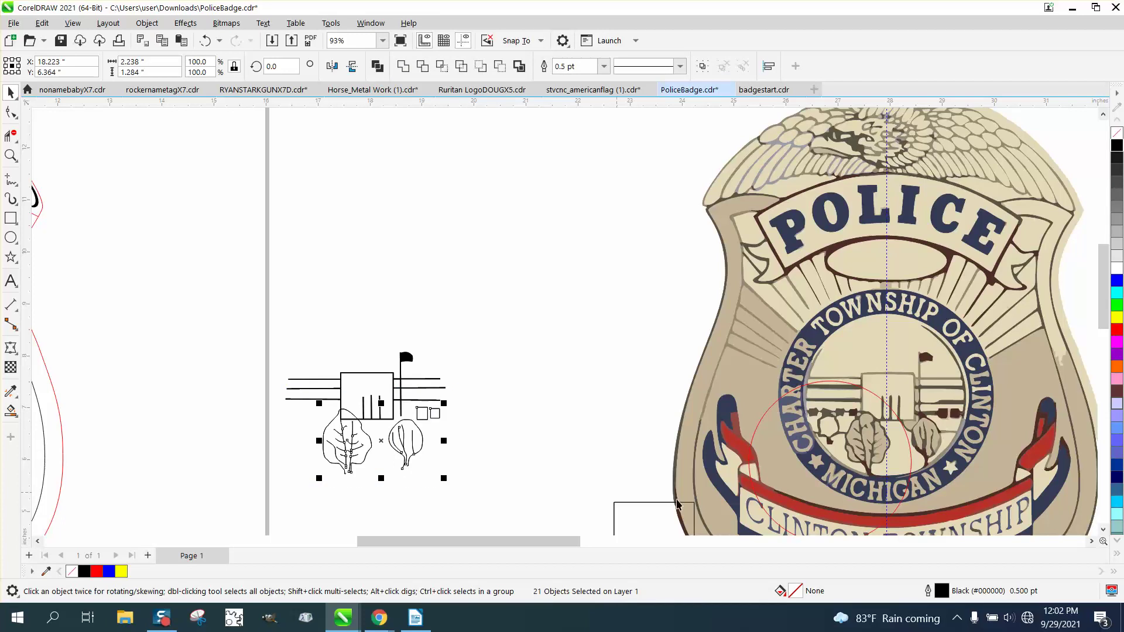
{"action": "double_click", "coordinate": [942, 591]}
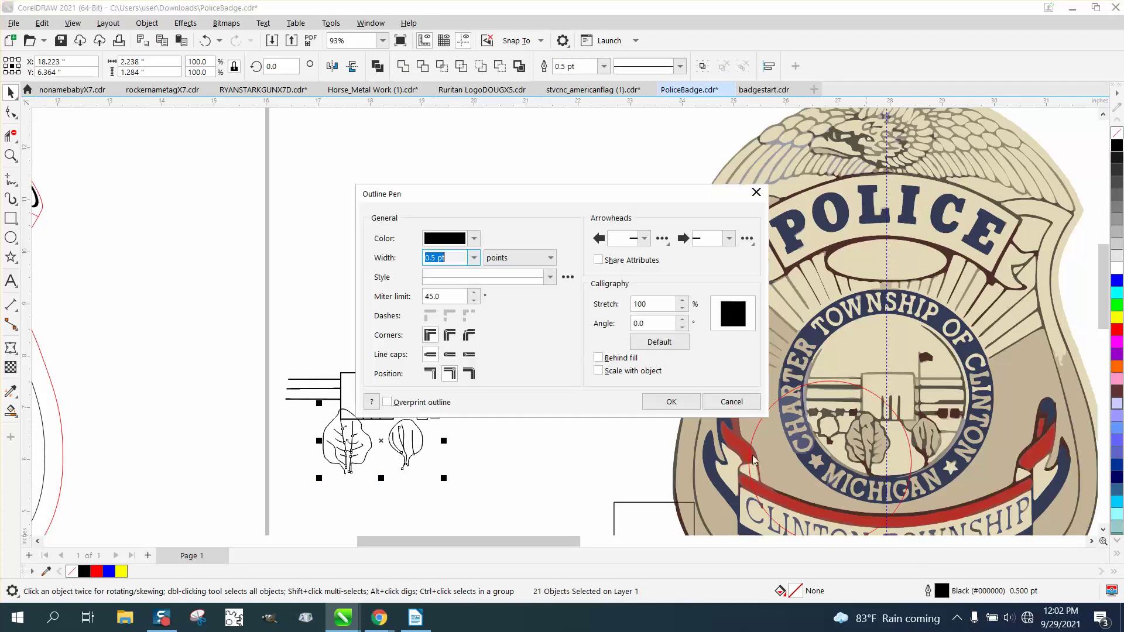
{"action": "left_click", "coordinate": [473, 257]}
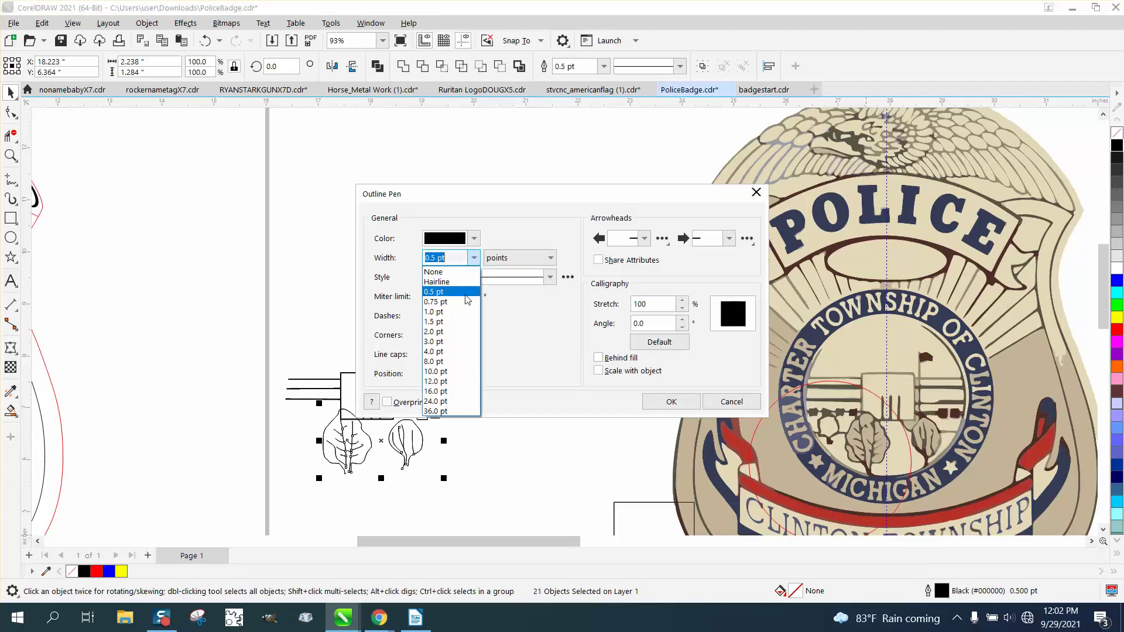
{"action": "left_click", "coordinate": [443, 332]}
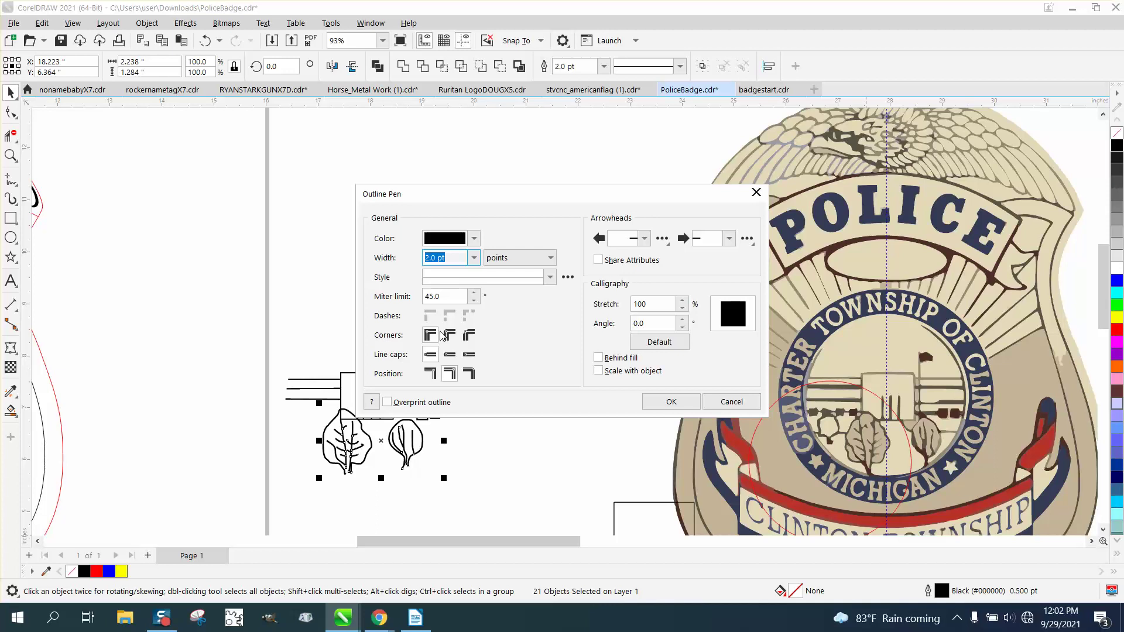
{"action": "left_click", "coordinate": [597, 370]}
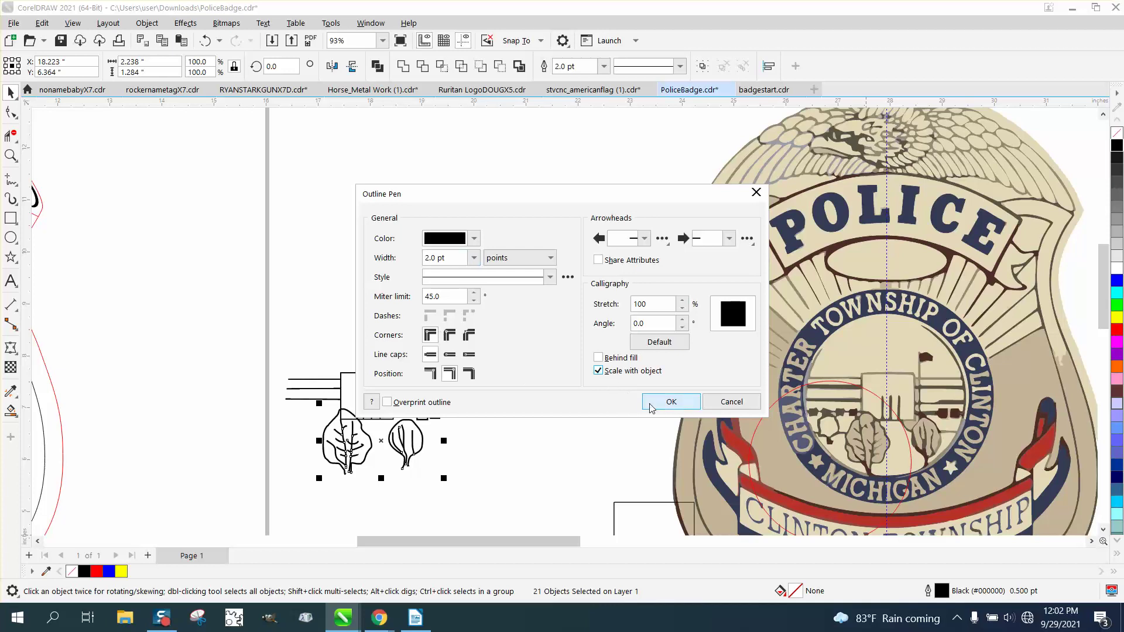
{"action": "left_click", "coordinate": [667, 401]}
Step: Move the whole traced building, flag and tree scene 10 inches left into the line-art badge's seal
{"action": "scroll", "coordinate": [487, 367], "scroll_direction": "down", "scroll_amount": 4}
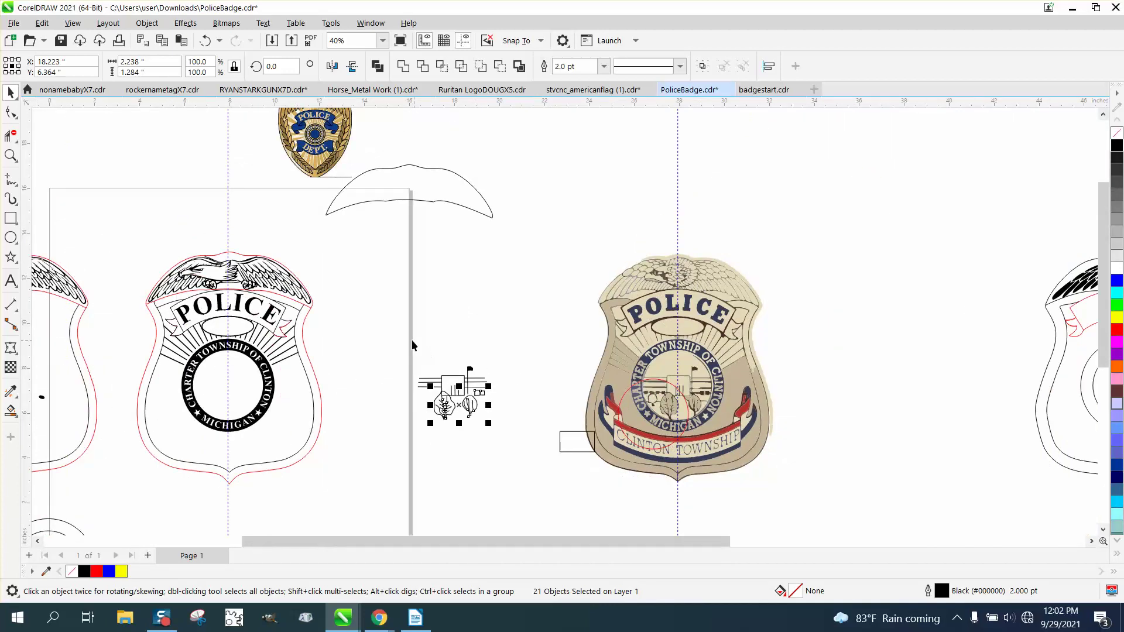
{"action": "left_click_drag", "start_coordinate": [413, 345], "coordinate": [542, 475]}
{"action": "key", "text": "p"}
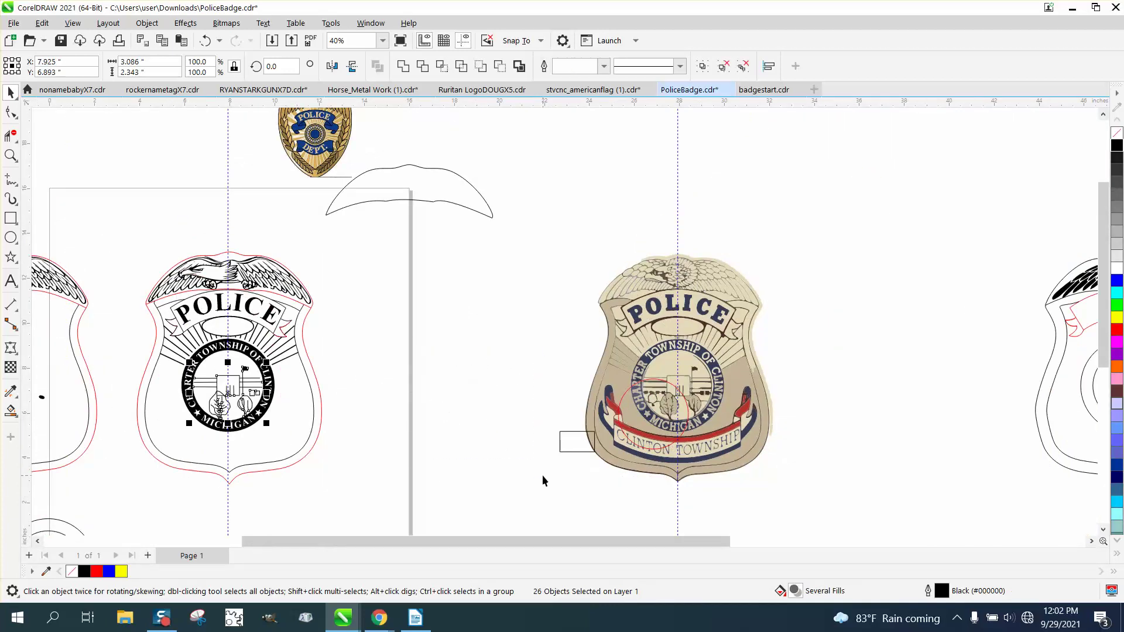
{"action": "left_click", "coordinate": [460, 437]}
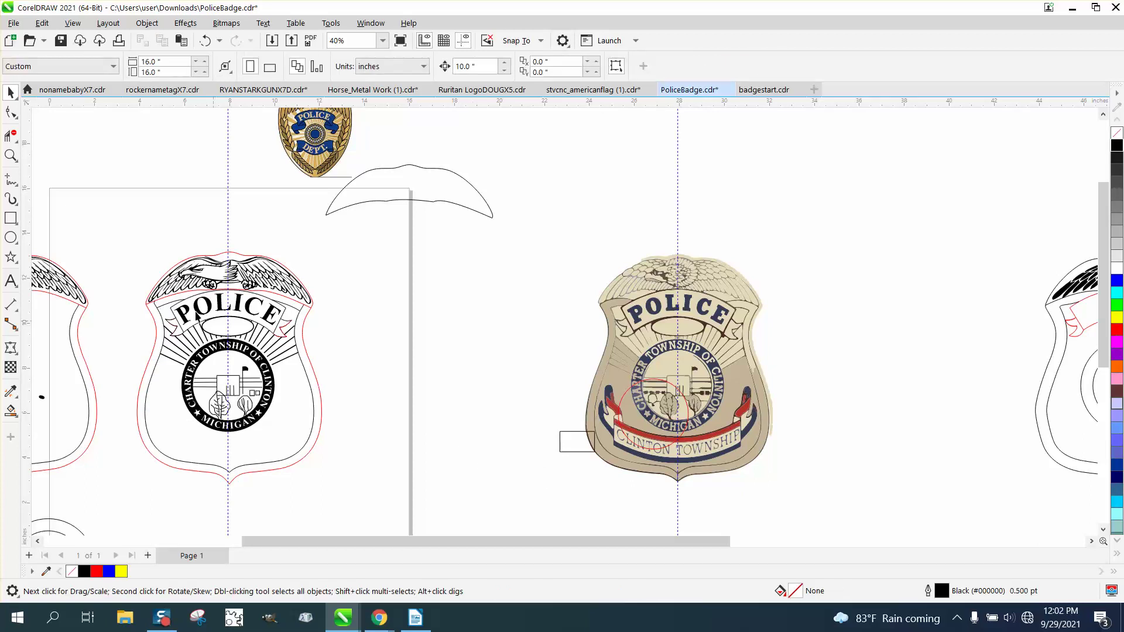
{"action": "left_click", "coordinate": [10, 155]}
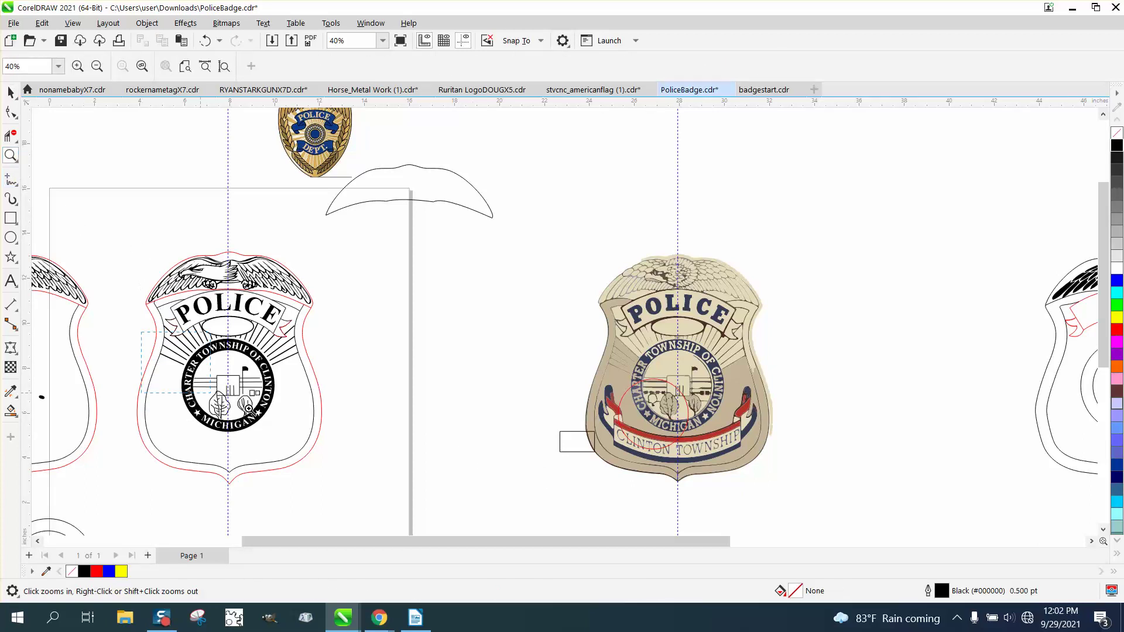
Step: Extend the open ends of the left tree's trunk down into the seal's black ring
{"action": "left_click_drag", "start_coordinate": [151, 328], "coordinate": [418, 458]}
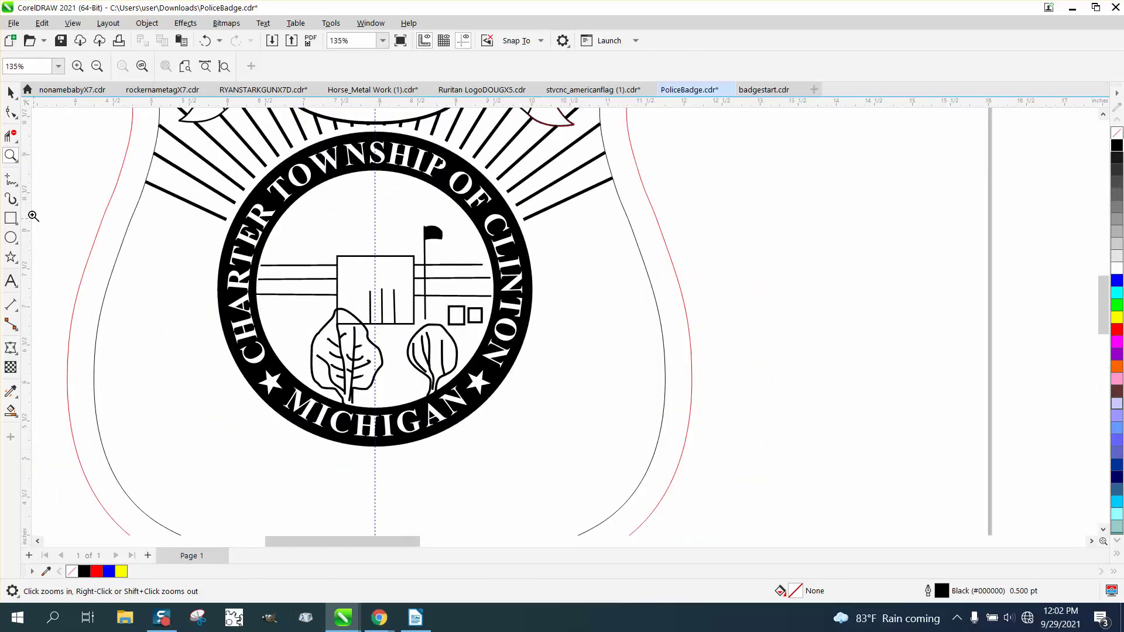
{"action": "left_click_drag", "start_coordinate": [230, 315], "coordinate": [486, 474]}
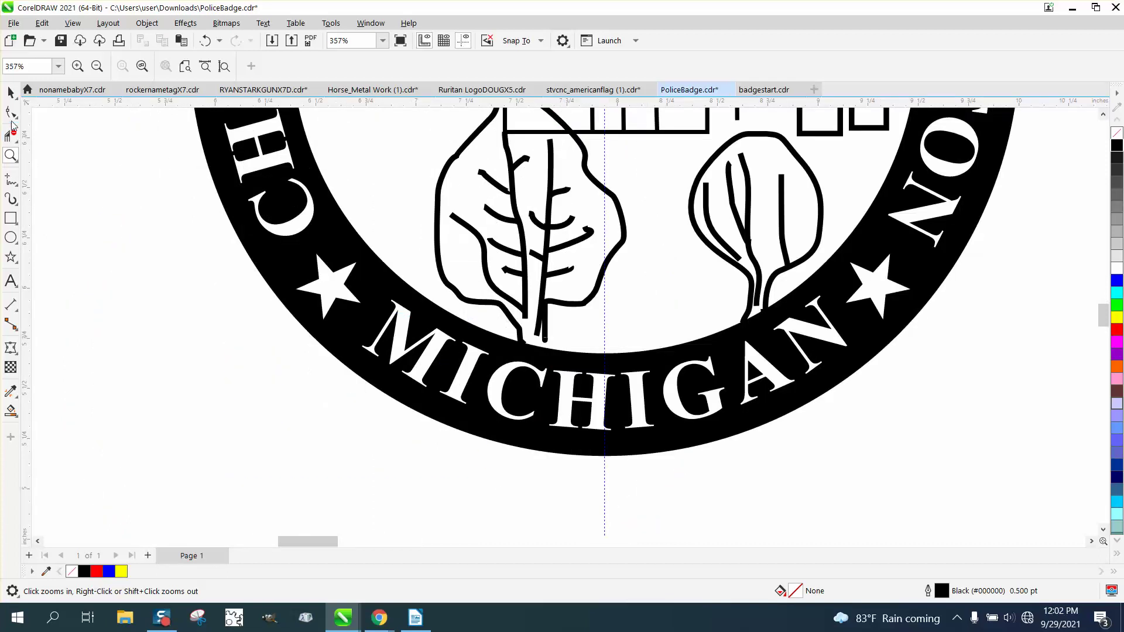
{"action": "left_click", "coordinate": [11, 114]}
{"action": "left_click", "coordinate": [546, 340]}
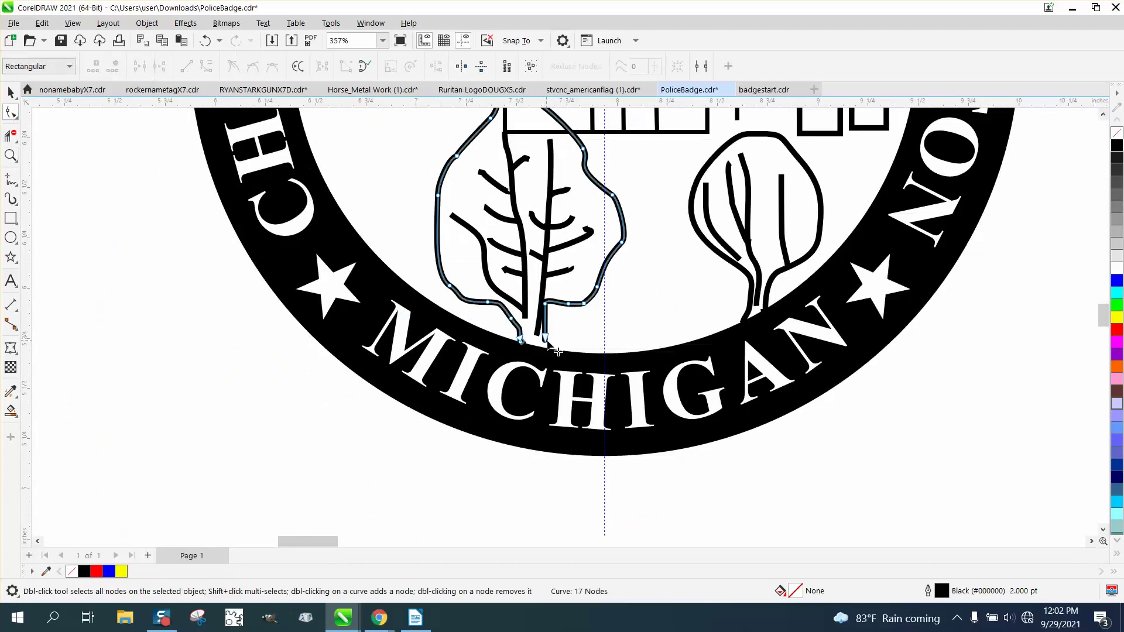
{"action": "left_click_drag", "start_coordinate": [546, 340], "coordinate": [518, 351]}
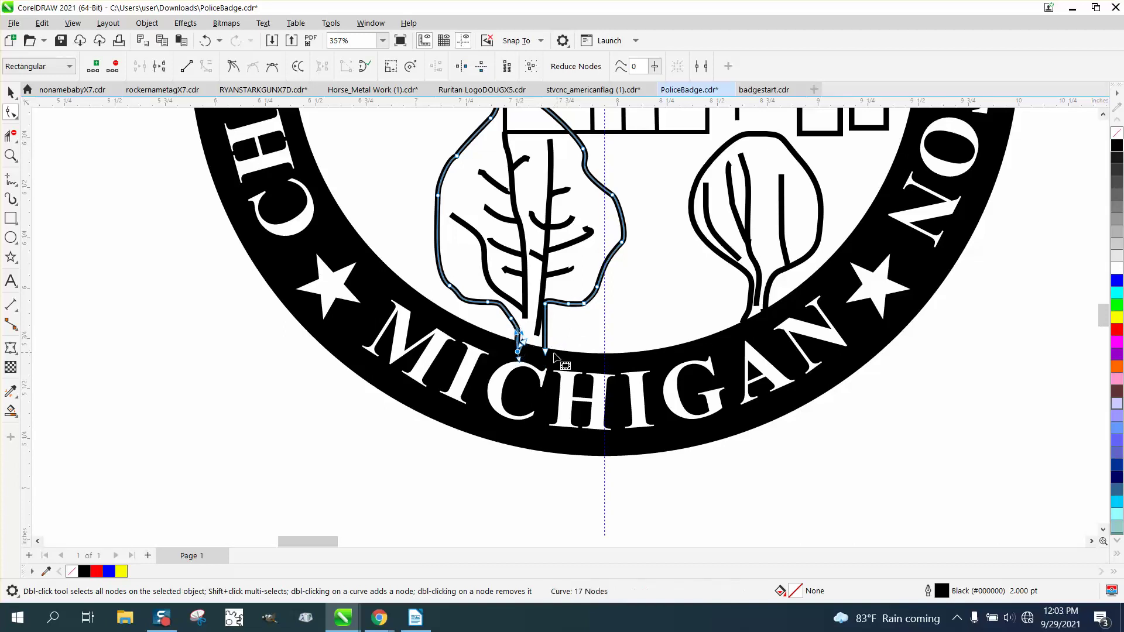
Step: Set the Smart Fill colour to light gray (#E6E6E6)
{"action": "left_click", "coordinate": [11, 413]}
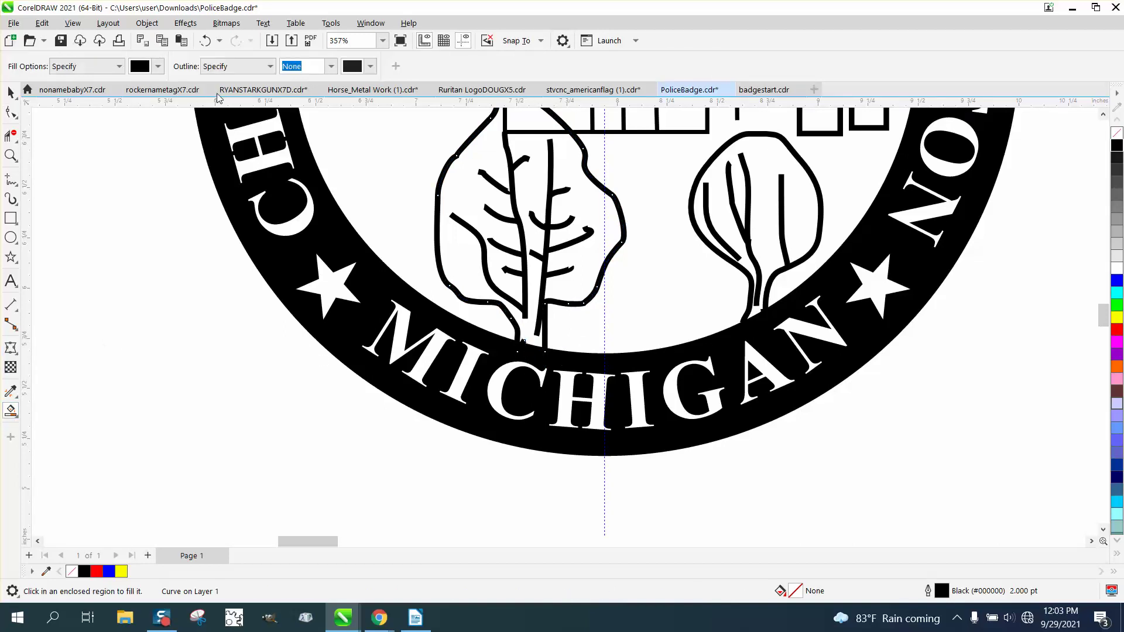
{"action": "left_click", "coordinate": [158, 66]}
{"action": "left_click", "coordinate": [184, 158]}
Step: Smart-fill the left tree below the building's overlap with light gray and send the fill to the back of the page
{"action": "left_click", "coordinate": [464, 263]}
{"action": "left_click", "coordinate": [147, 26]}
{"action": "mouse_move", "coordinate": [176, 238]}
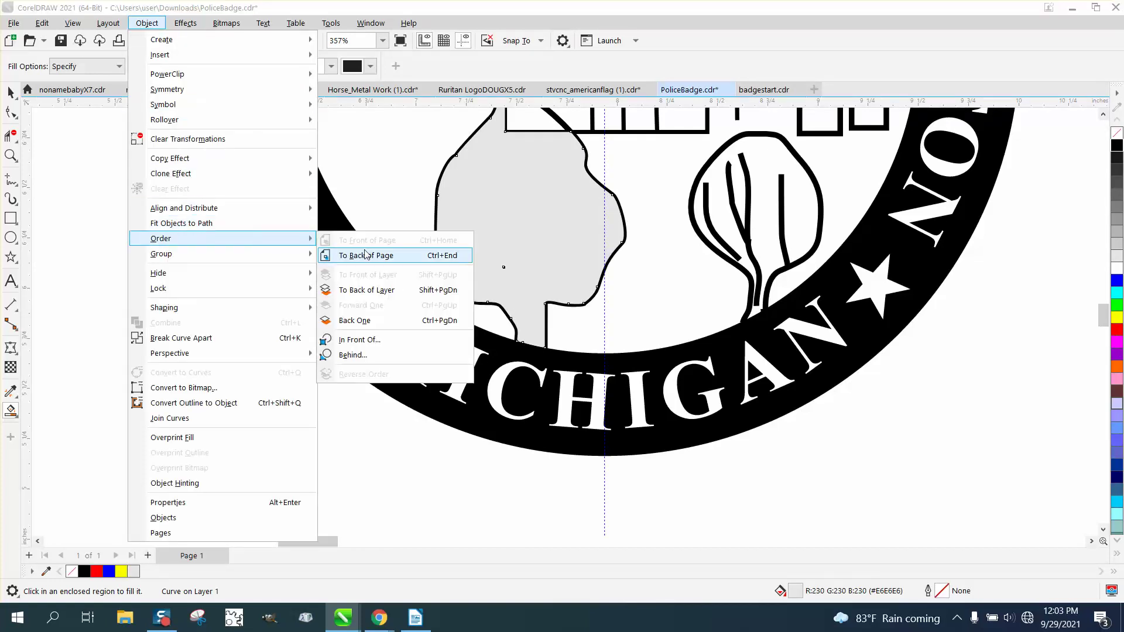
{"action": "left_click", "coordinate": [366, 256]}
Step: Smart-fill the right tree with light gray and send that fill to the back of the page
{"action": "left_click", "coordinate": [735, 237]}
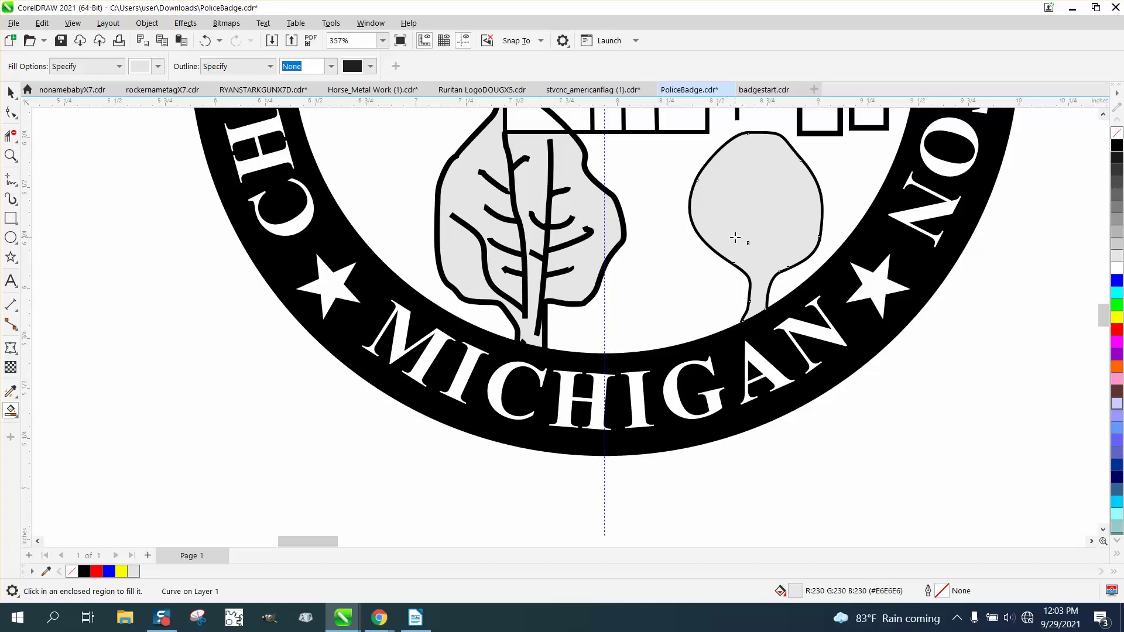
{"action": "left_click", "coordinate": [147, 23]}
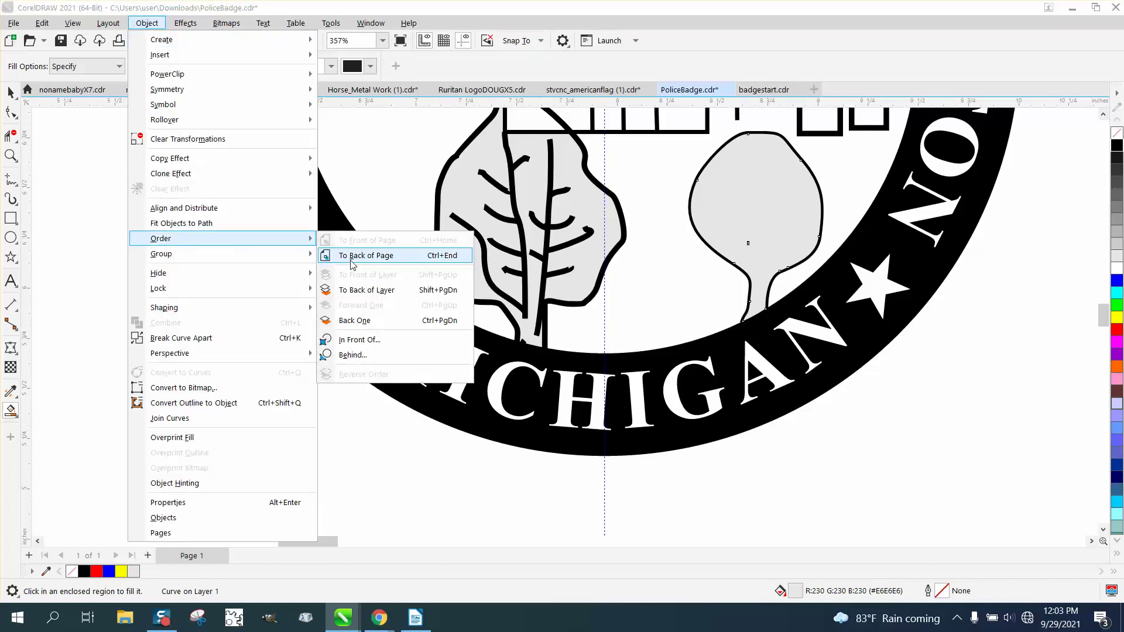
{"action": "left_click", "coordinate": [353, 257]}
Step: Smart-fill the left tree's tip, where it overlaps the building's corner, with light gray
{"action": "scroll", "coordinate": [485, 474], "scroll_direction": "down", "scroll_amount": 3}
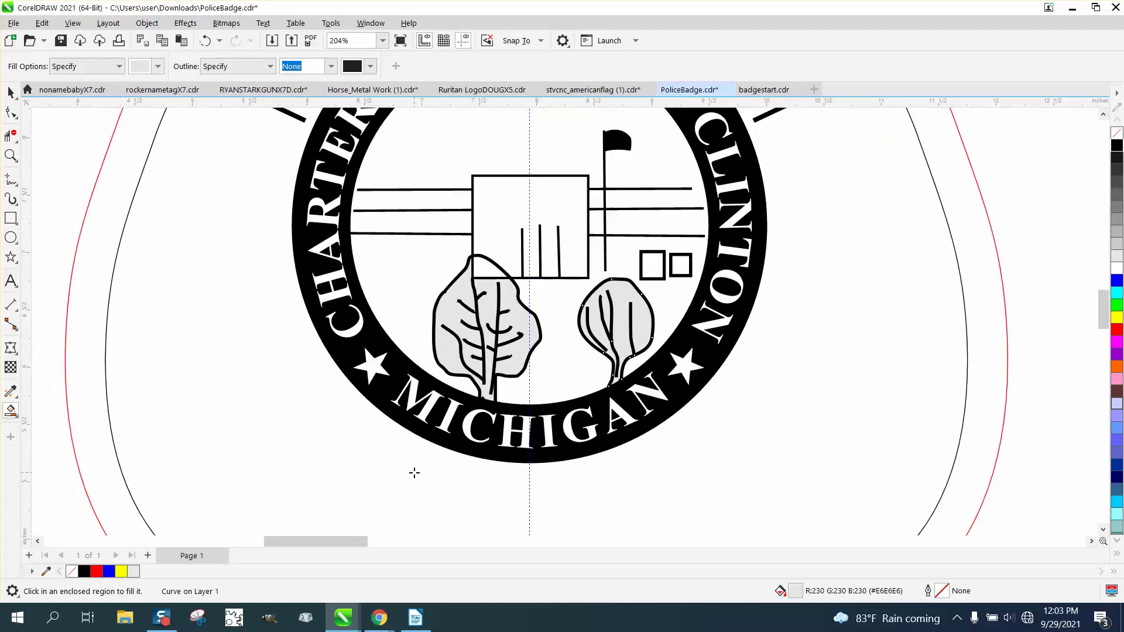
{"action": "scroll", "coordinate": [409, 470], "scroll_direction": "down", "scroll_amount": 3}
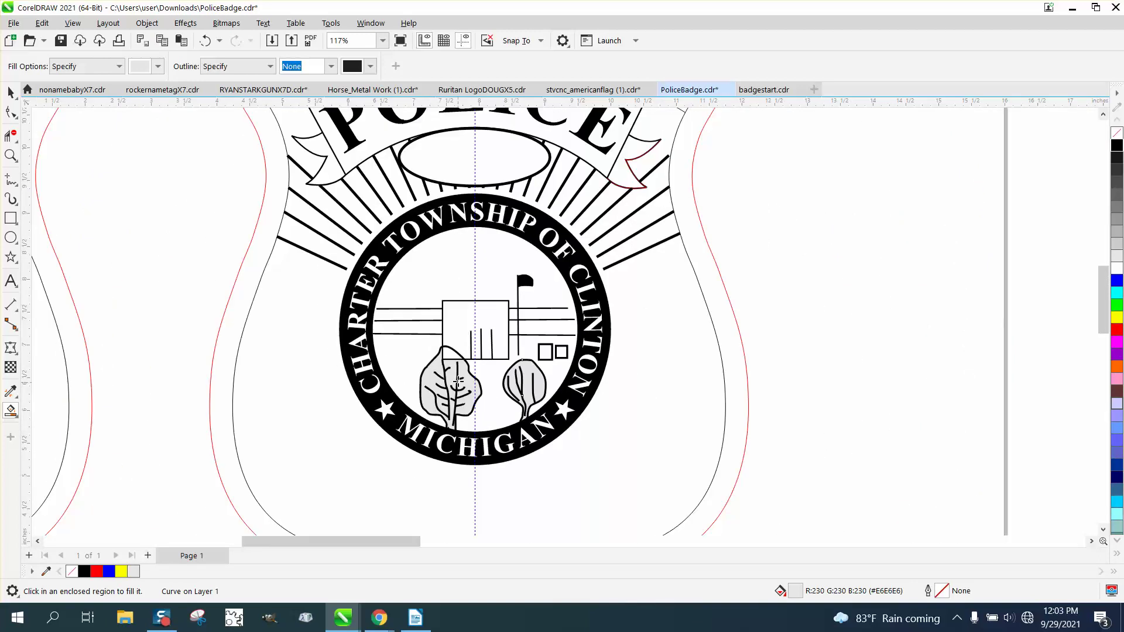
{"action": "left_click", "coordinate": [445, 350]}
Step: Delete the line segments at the building's corner that cross the filled left tree
{"action": "left_click", "coordinate": [11, 155]}
{"action": "left_click_drag", "start_coordinate": [525, 396], "coordinate": [442, 328]}
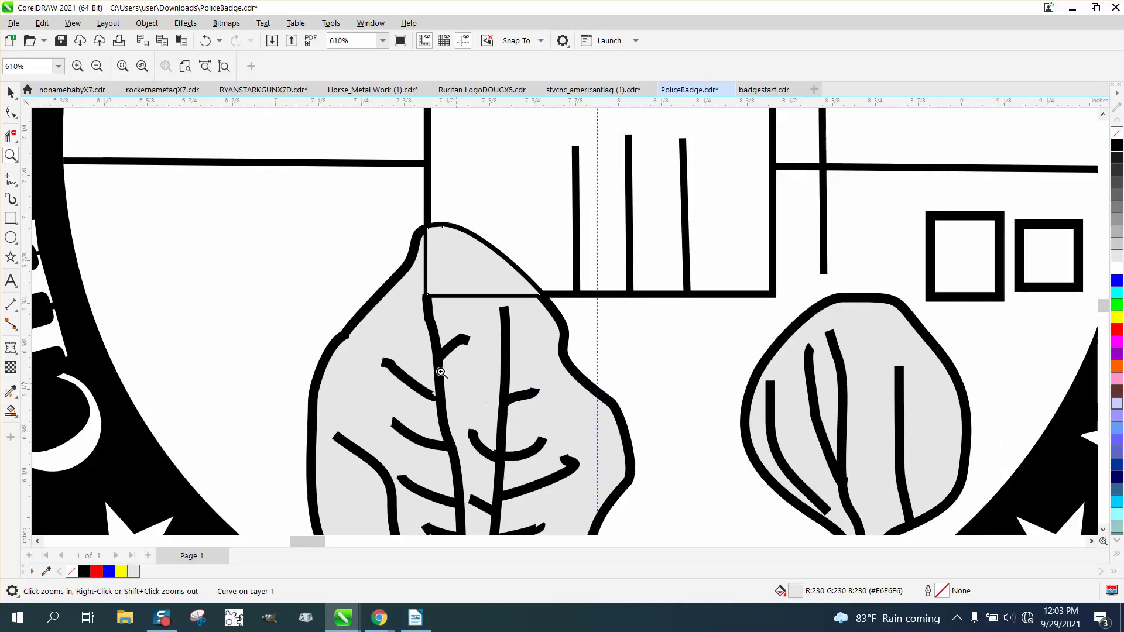
{"action": "left_click", "coordinate": [13, 135]}
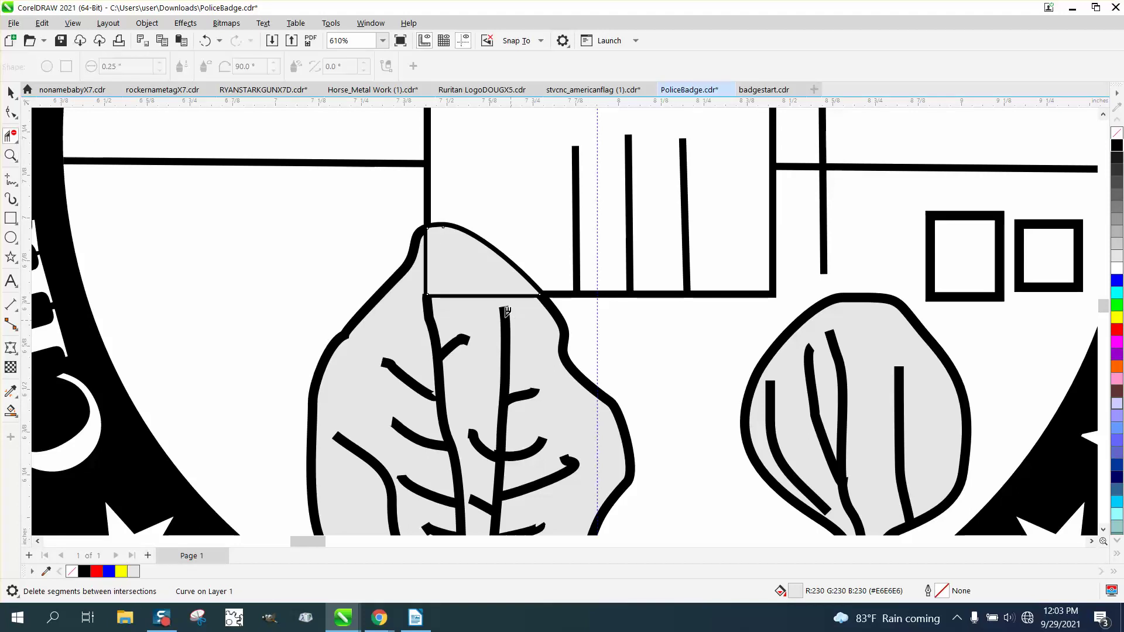
{"action": "left_click", "coordinate": [460, 291]}
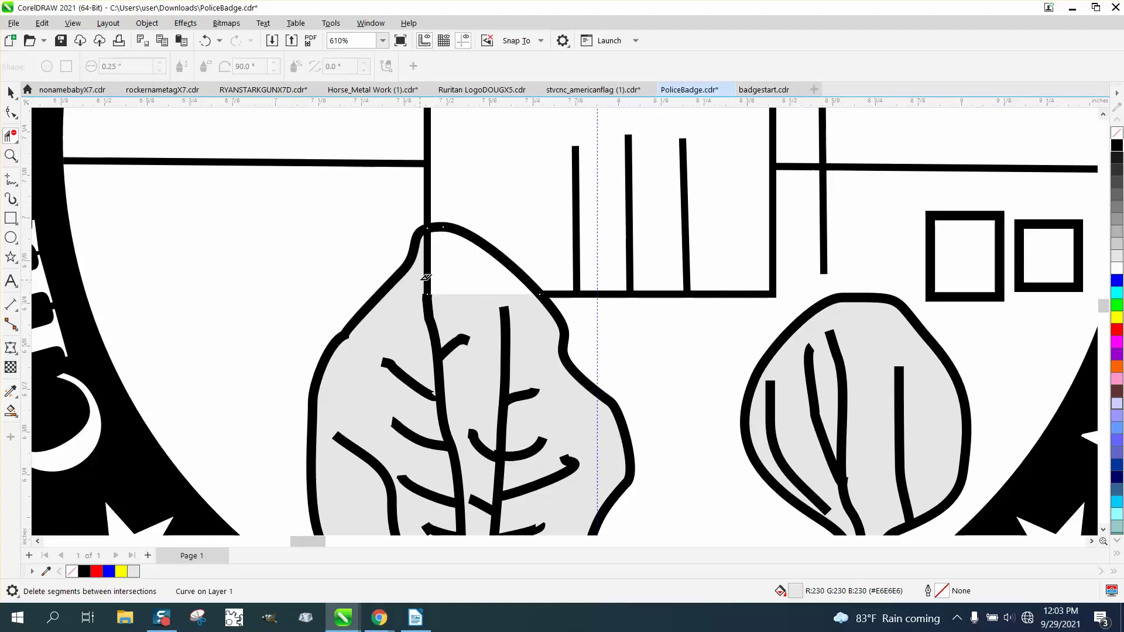
{"action": "left_click", "coordinate": [433, 276]}
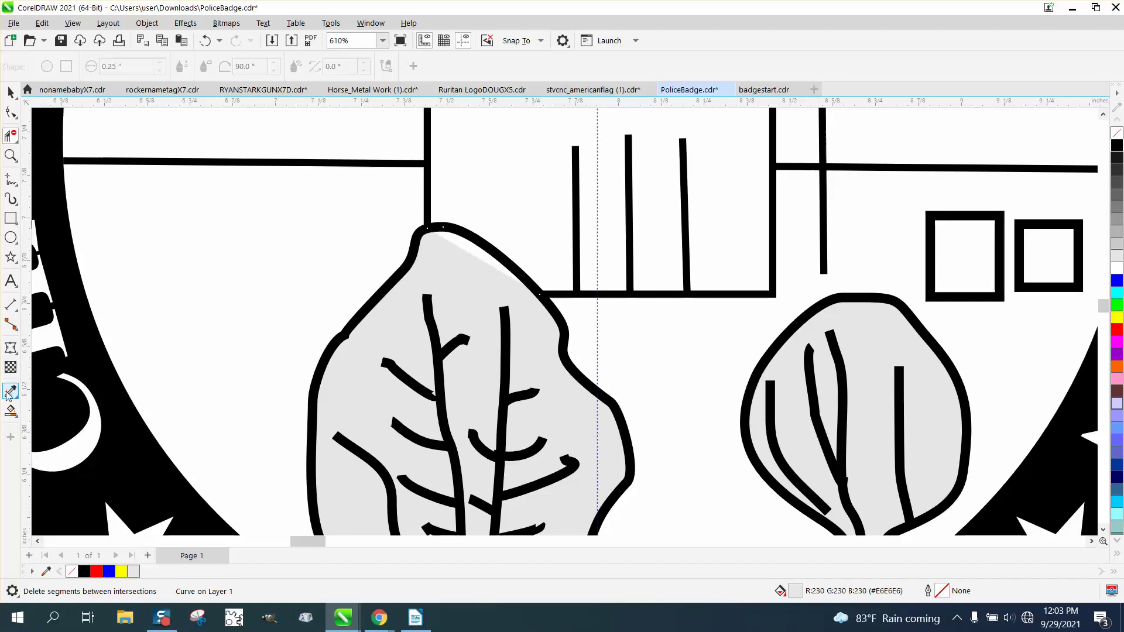
Step: Try to smart-fill the white gap at the left tree's upper edge with light gray, and undo that fill
{"action": "left_click", "coordinate": [11, 411]}
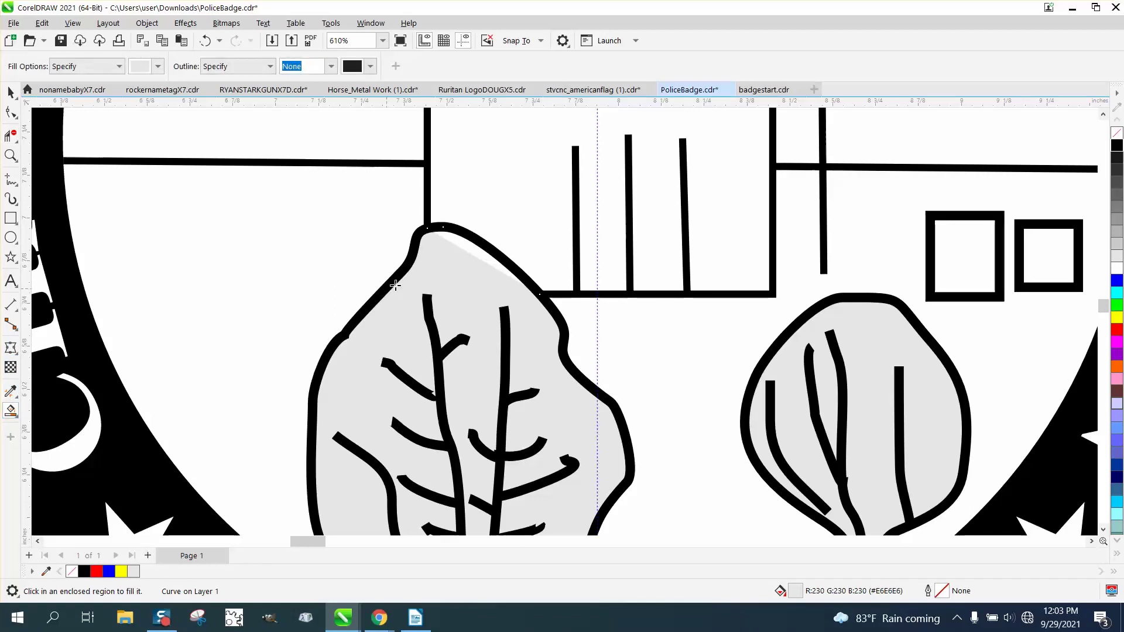
{"action": "left_click", "coordinate": [479, 252]}
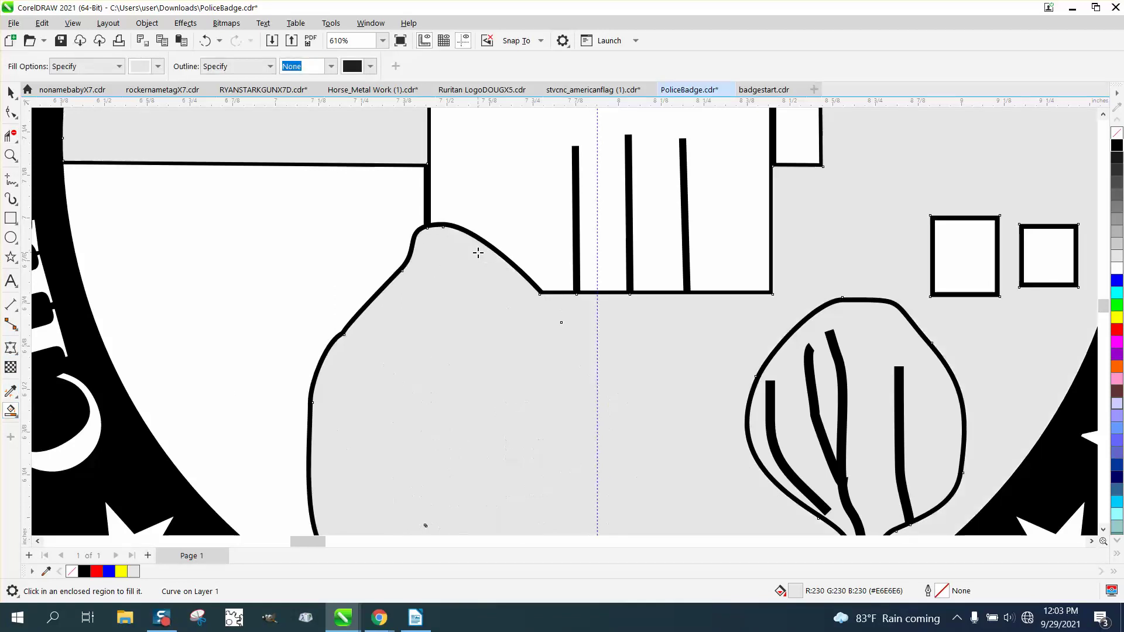
{"action": "left_click", "coordinate": [206, 41]}
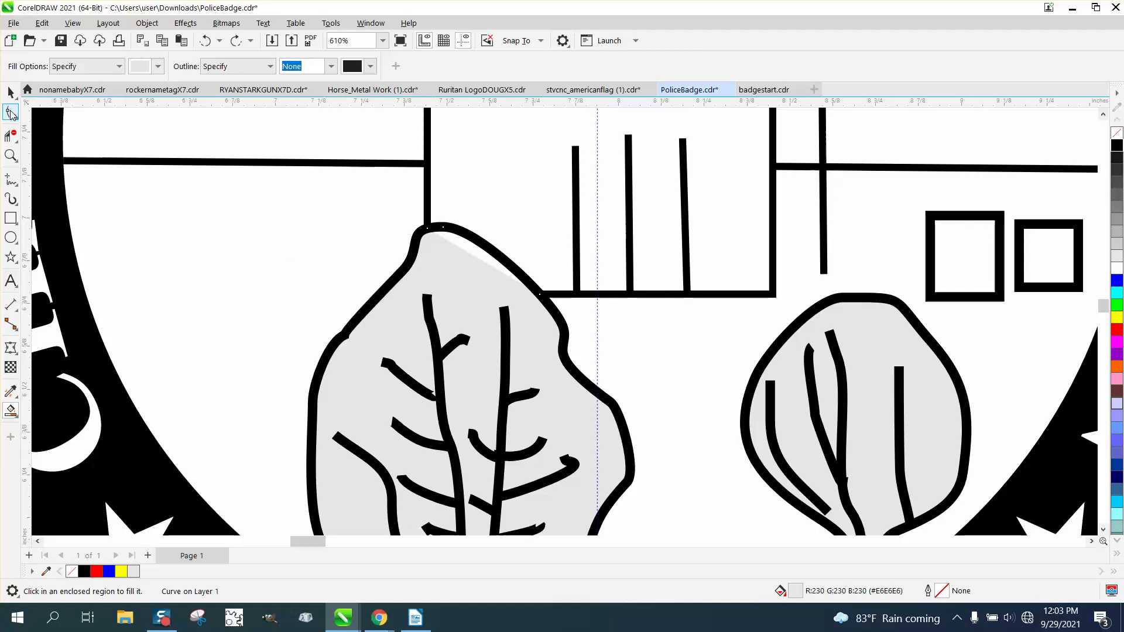
Step: Undo the segment deletions, both trees' gray fills and their reordering, back to the unfilled trees
{"action": "left_click", "coordinate": [11, 112]}
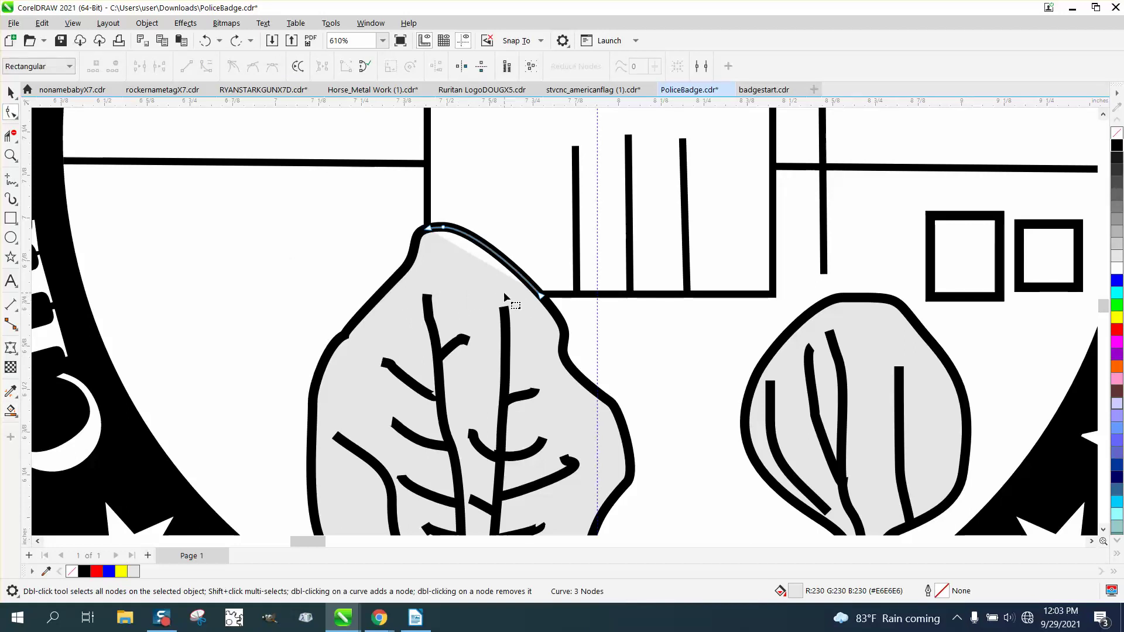
{"action": "left_click", "coordinate": [494, 275]}
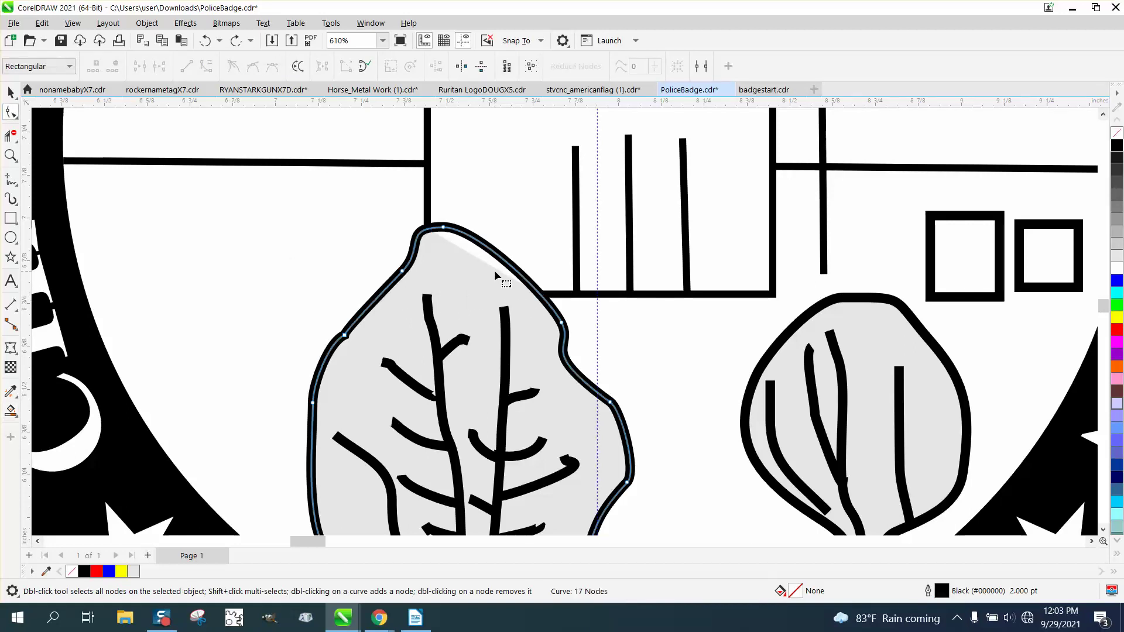
{"action": "left_click", "coordinate": [206, 41]}
{"action": "left_click", "coordinate": [206, 41]}
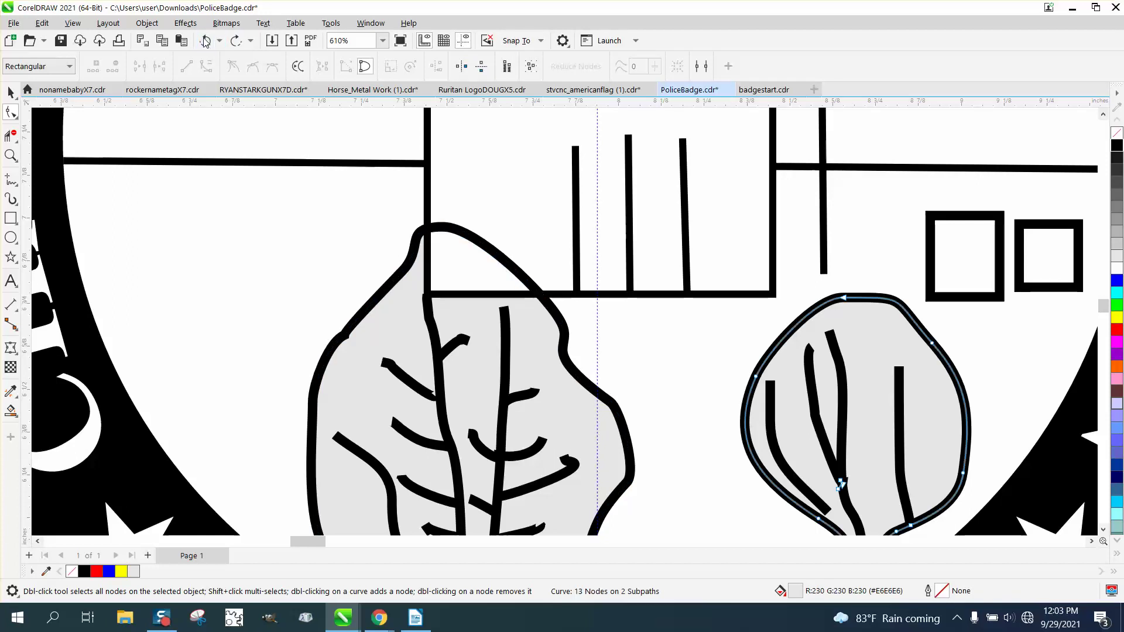
{"action": "left_click", "coordinate": [206, 41]}
{"action": "left_click", "coordinate": [206, 41]}
{"action": "left_click", "coordinate": [206, 41]}
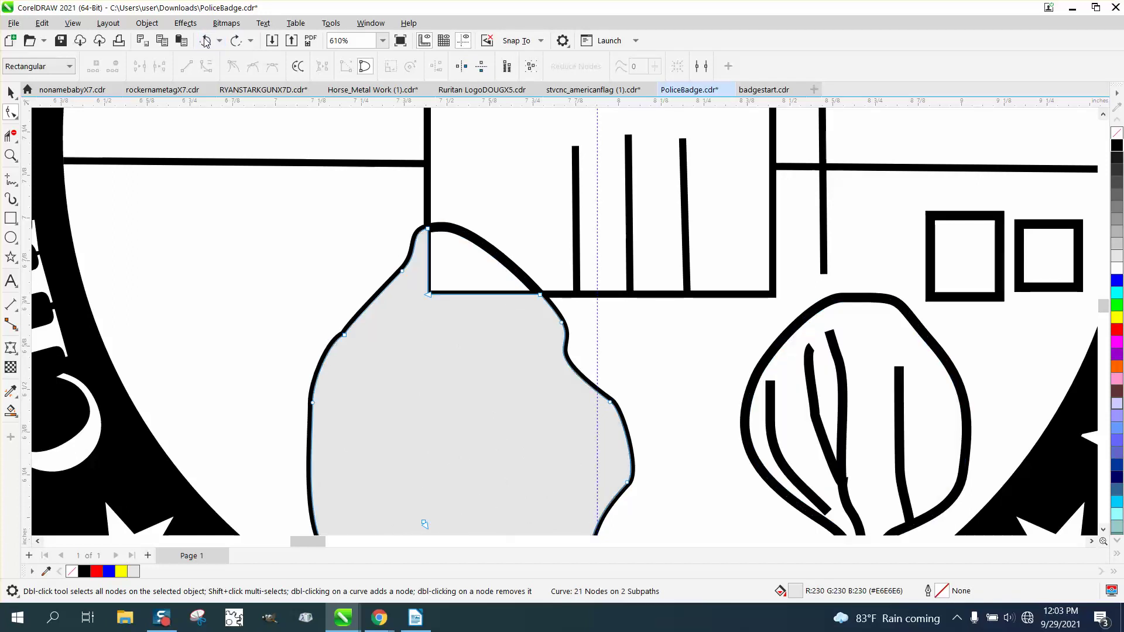
{"action": "left_click", "coordinate": [206, 41]}
Step: Delete the two building outline segments that cross the unfilled left tree with the Virtual Segment Delete tool
{"action": "left_click", "coordinate": [11, 135]}
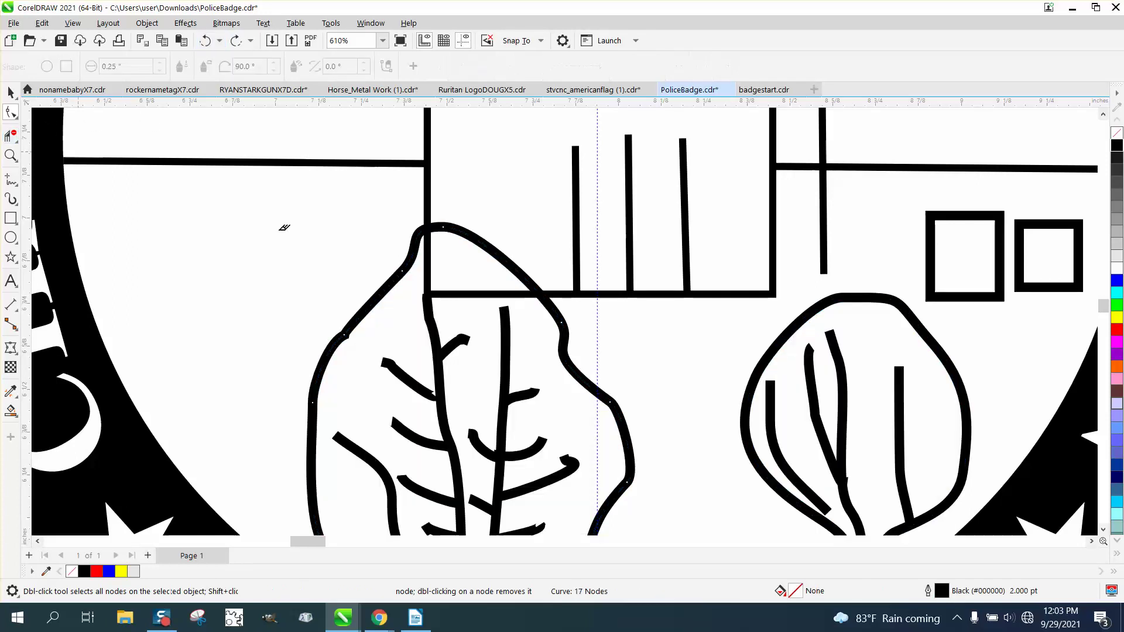
{"action": "left_click", "coordinate": [428, 274]}
{"action": "left_click", "coordinate": [474, 293]}
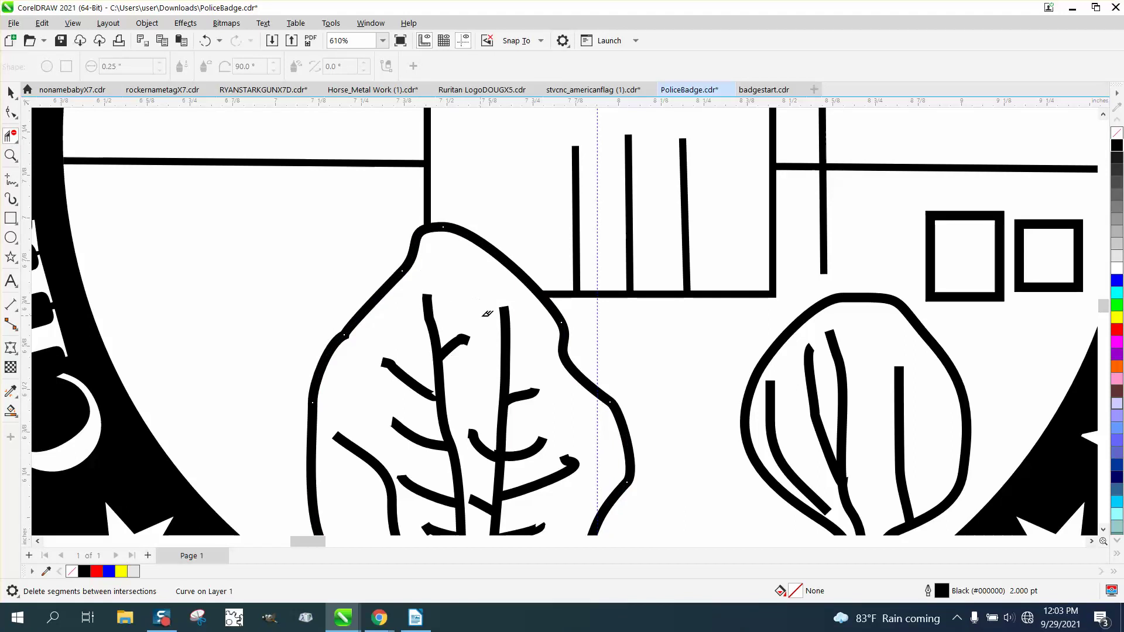
{"action": "scroll", "coordinate": [439, 298], "scroll_direction": "down", "scroll_amount": 2}
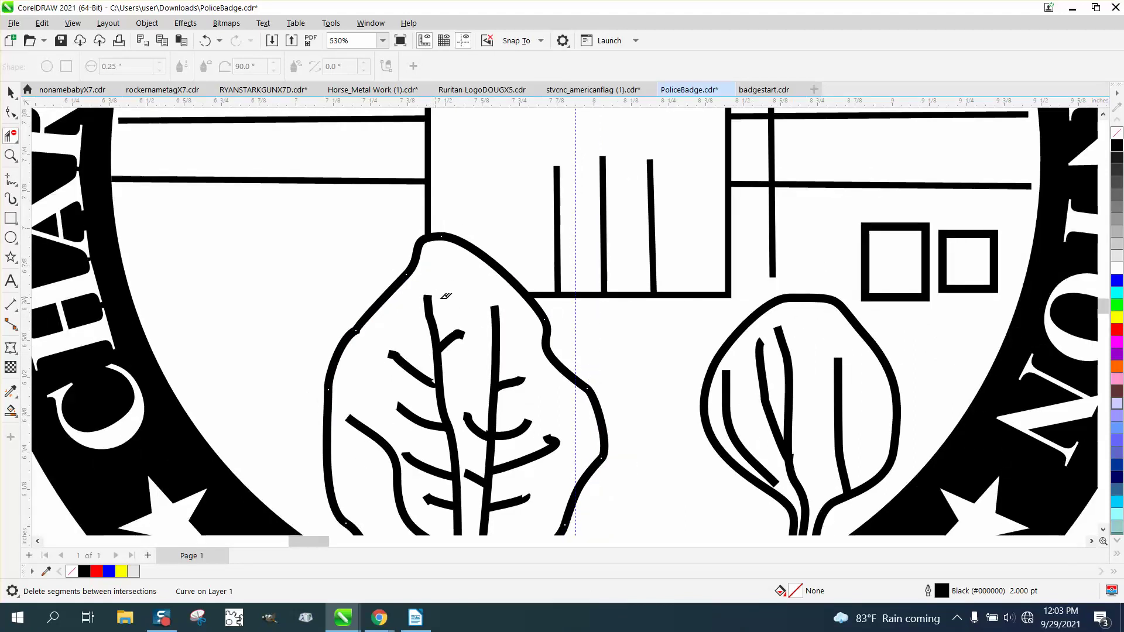
{"action": "scroll", "coordinate": [444, 291], "scroll_direction": "down", "scroll_amount": 1}
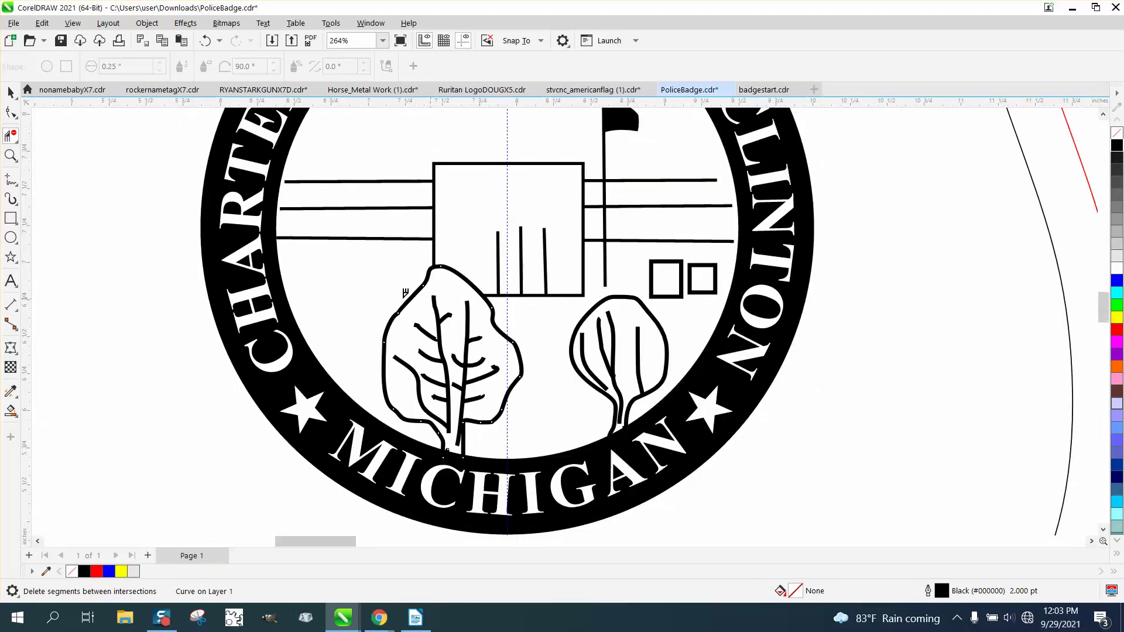
Step: Smart-fill the whole left tree with light gray and send the fill to the back of the page
{"action": "left_click", "coordinate": [11, 411]}
{"action": "left_click", "coordinate": [414, 343]}
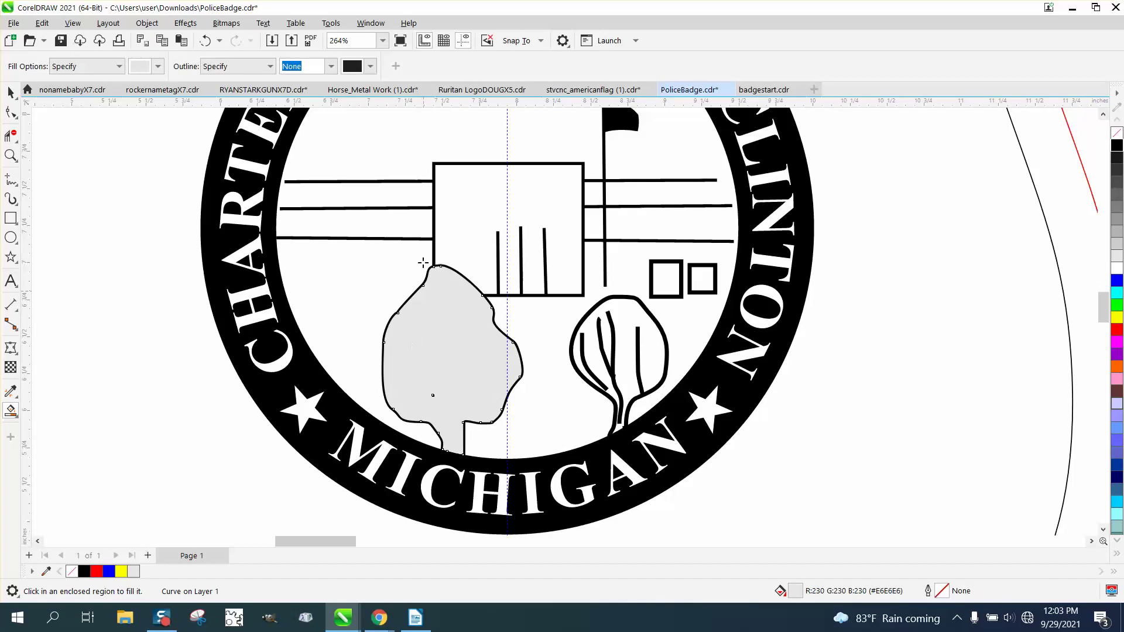
{"action": "left_click", "coordinate": [146, 23]}
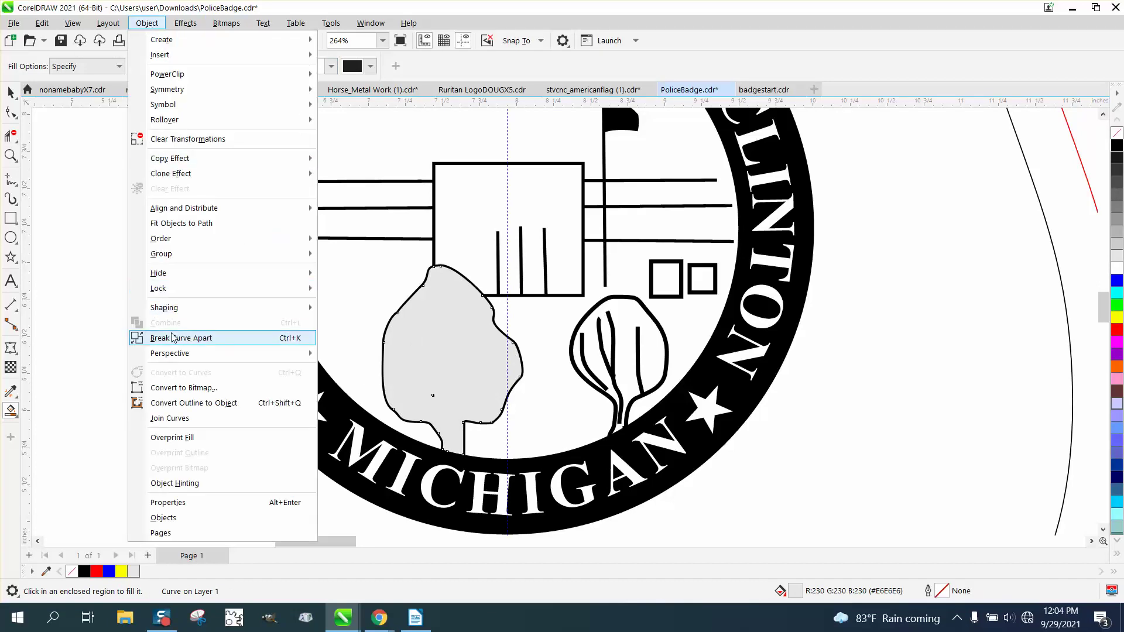
{"action": "left_click", "coordinate": [383, 266]}
Step: Smart-fill the right tree with light gray and send the fill to the back of the page, behind its branch lines
{"action": "left_click", "coordinate": [640, 342]}
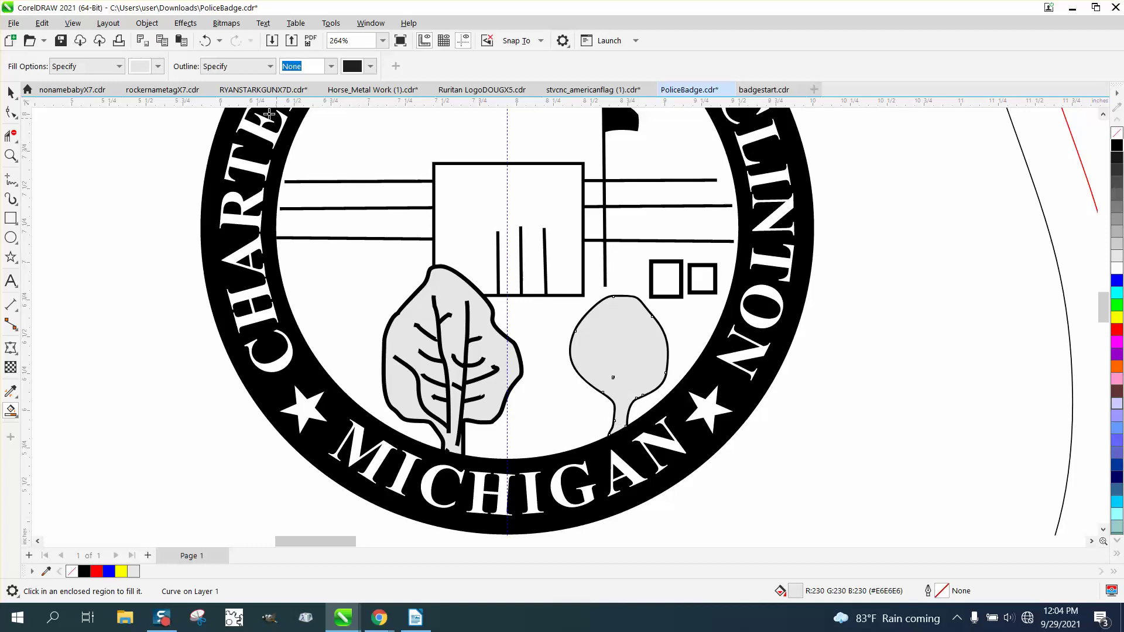
{"action": "left_click", "coordinate": [146, 23]}
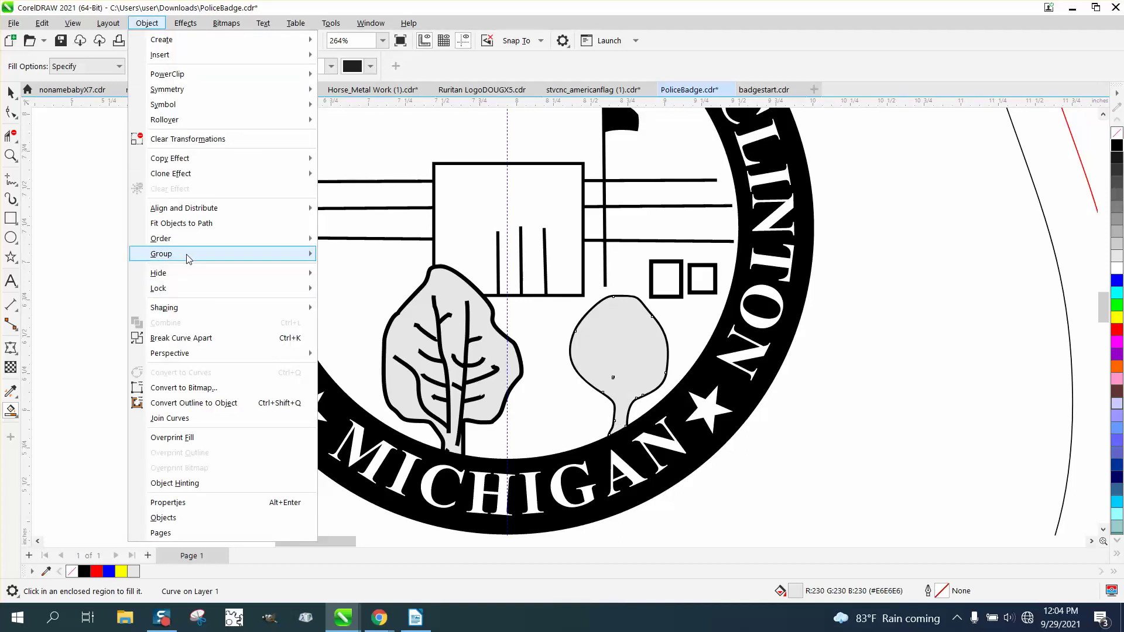
{"action": "mouse_move", "coordinate": [184, 240]}
{"action": "left_click", "coordinate": [384, 267]}
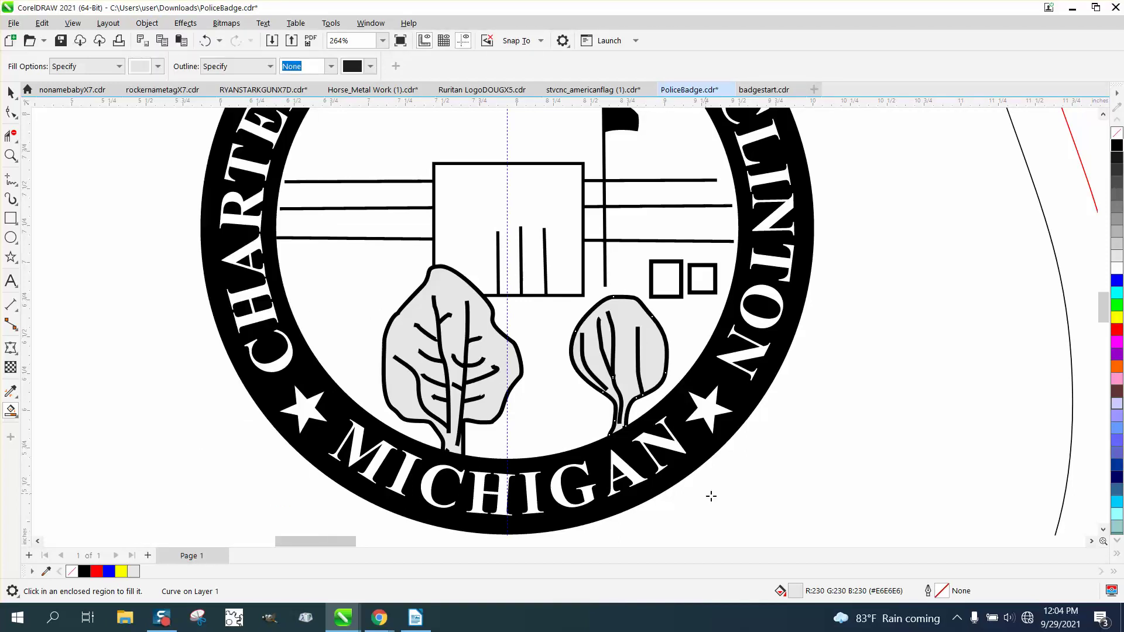
Step: Examine the reference badge's CLINTON TOWNSHIP ribbon and compare it with the area below the line-art badge's seal
{"action": "scroll", "coordinate": [711, 497], "scroll_direction": "down", "scroll_amount": 5}
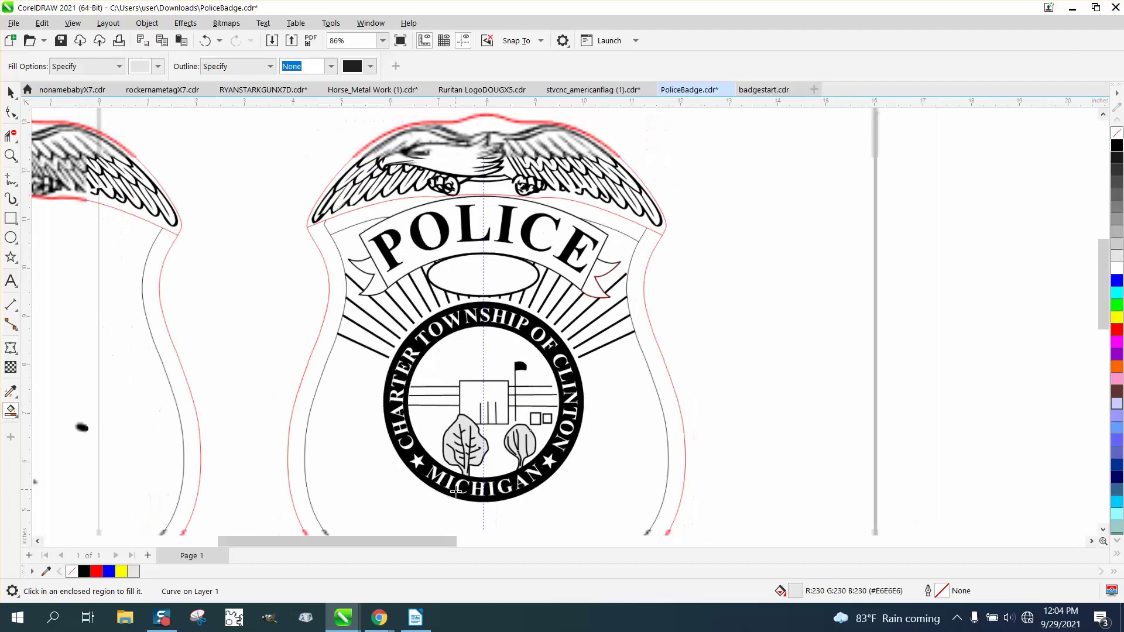
{"action": "scroll", "coordinate": [456, 491], "scroll_direction": "down", "scroll_amount": 3}
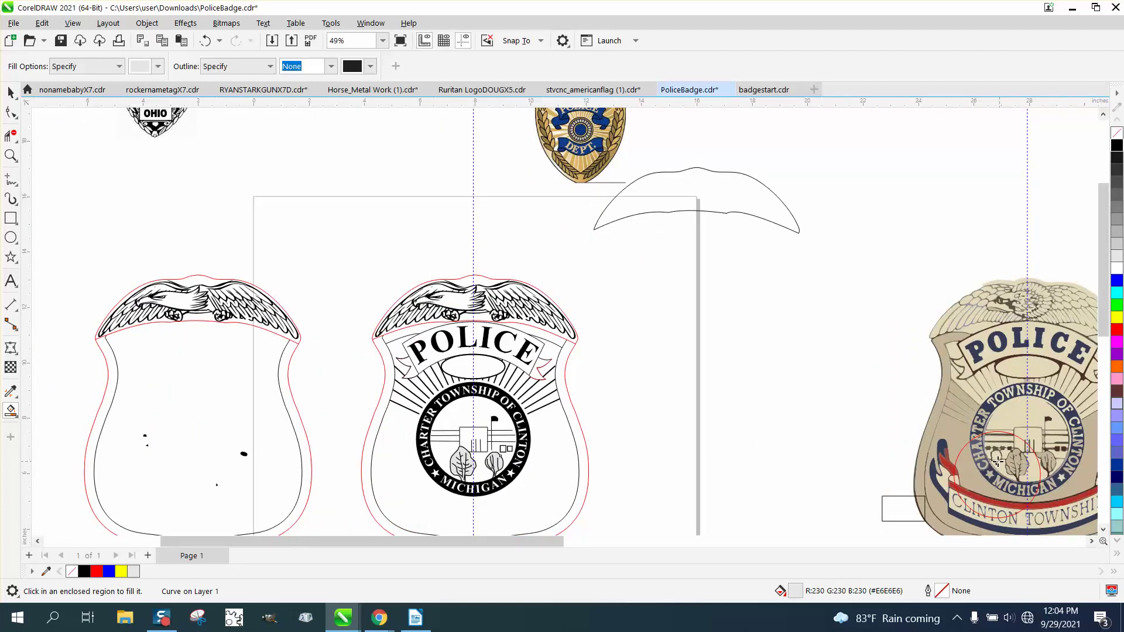
{"action": "scroll", "coordinate": [660, 389], "scroll_direction": "down", "scroll_amount": 1}
{"action": "scroll", "coordinate": [464, 373], "scroll_direction": "down", "scroll_amount": 1}
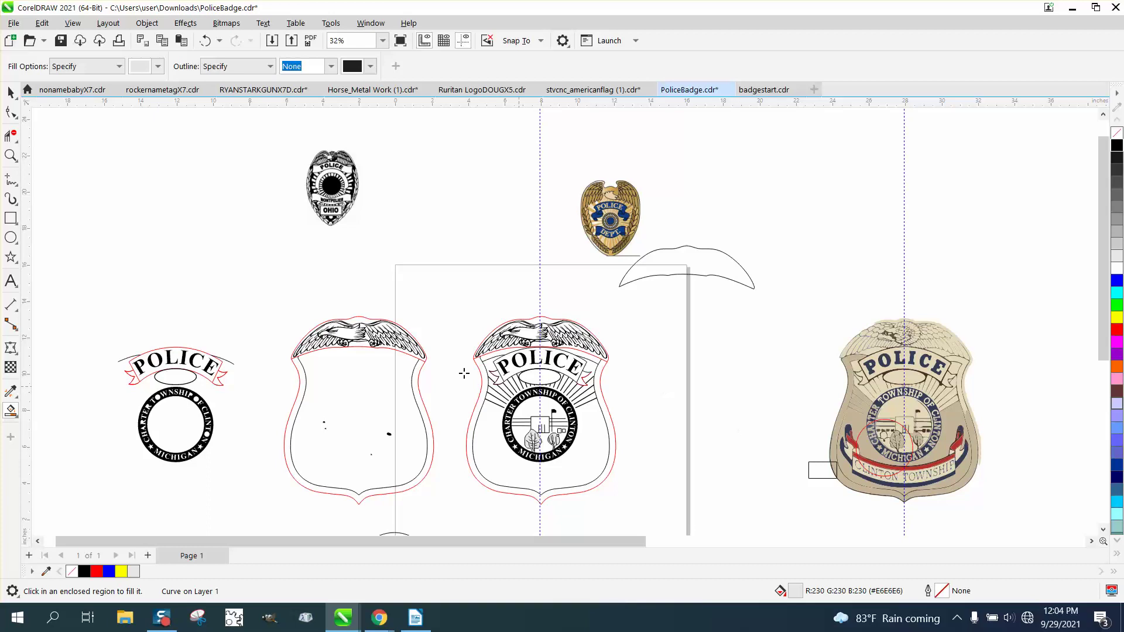
{"action": "left_click", "coordinate": [11, 155]}
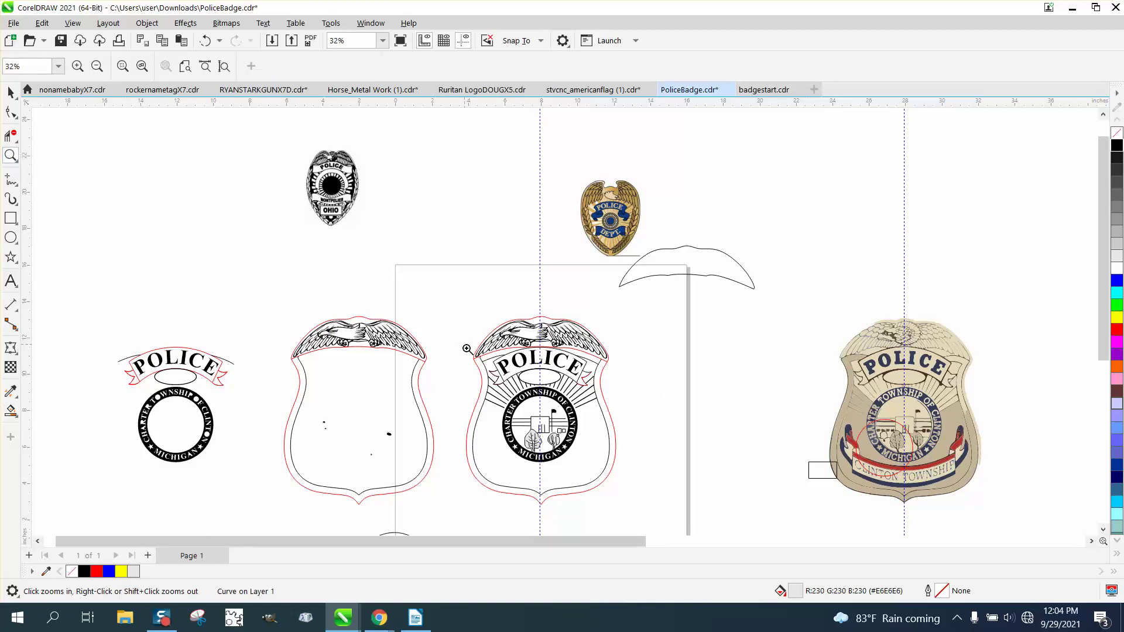
{"action": "left_click_drag", "start_coordinate": [466, 349], "coordinate": [628, 472]}
{"action": "right_click", "coordinate": [632, 439]}
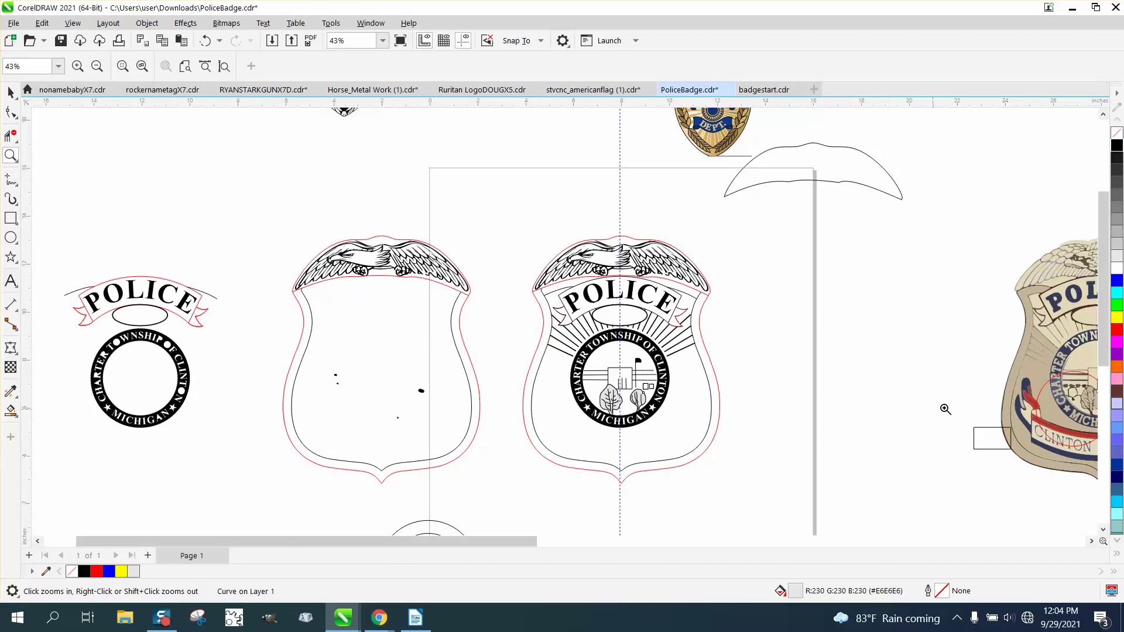
{"action": "scroll", "coordinate": [882, 464], "scroll_direction": "up", "scroll_amount": 6}
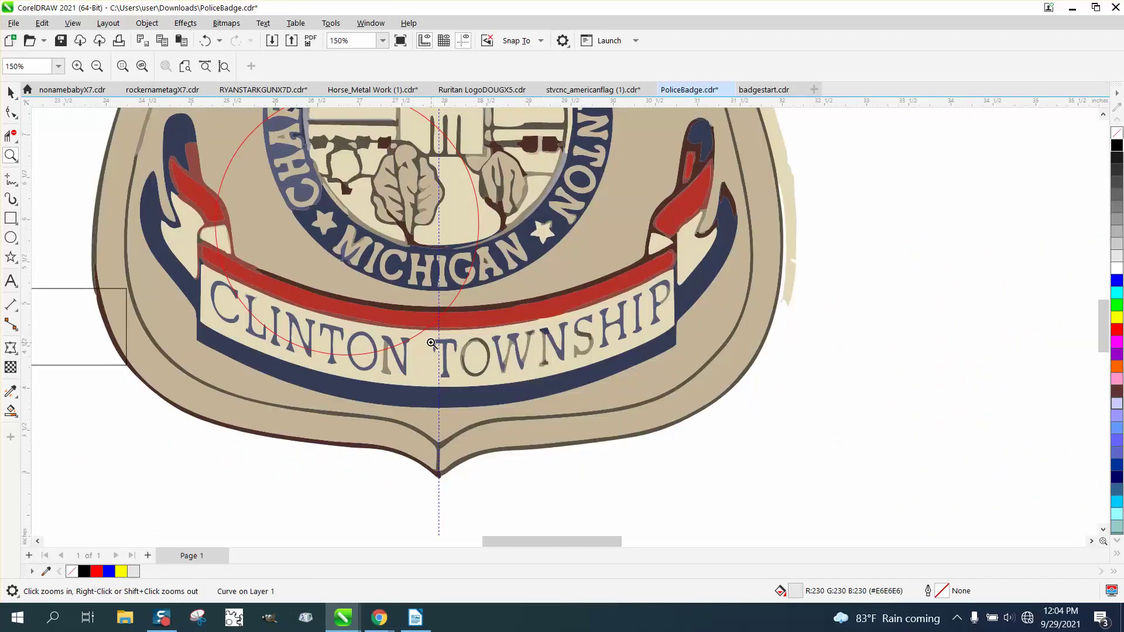
{"action": "scroll", "coordinate": [431, 343], "scroll_direction": "down", "scroll_amount": 6}
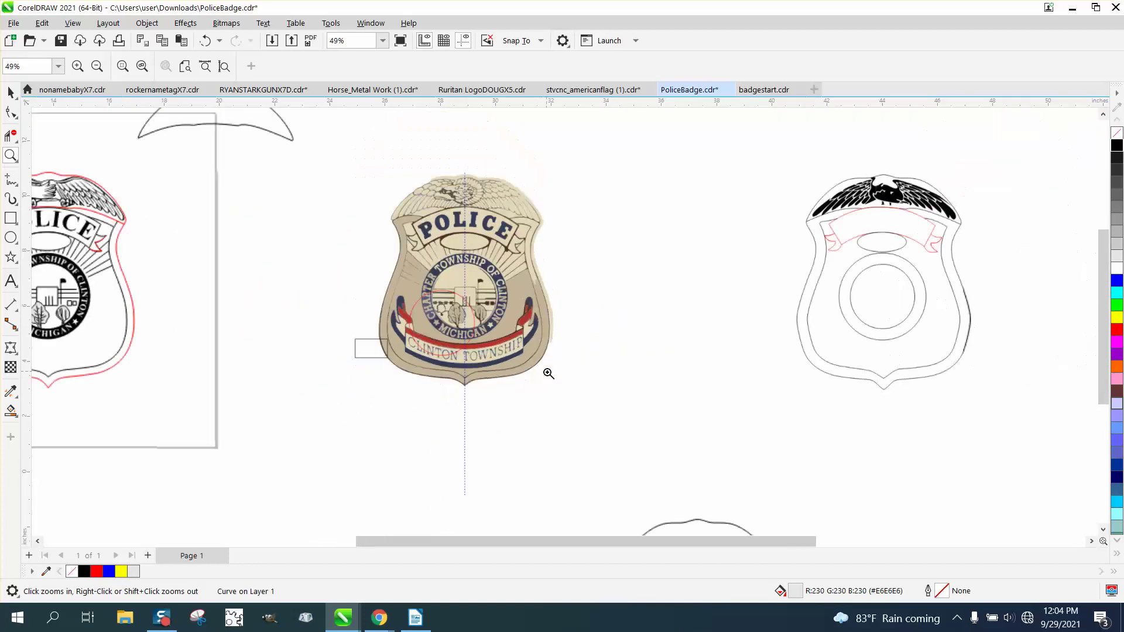
{"action": "scroll", "coordinate": [549, 374], "scroll_direction": "down", "scroll_amount": 4}
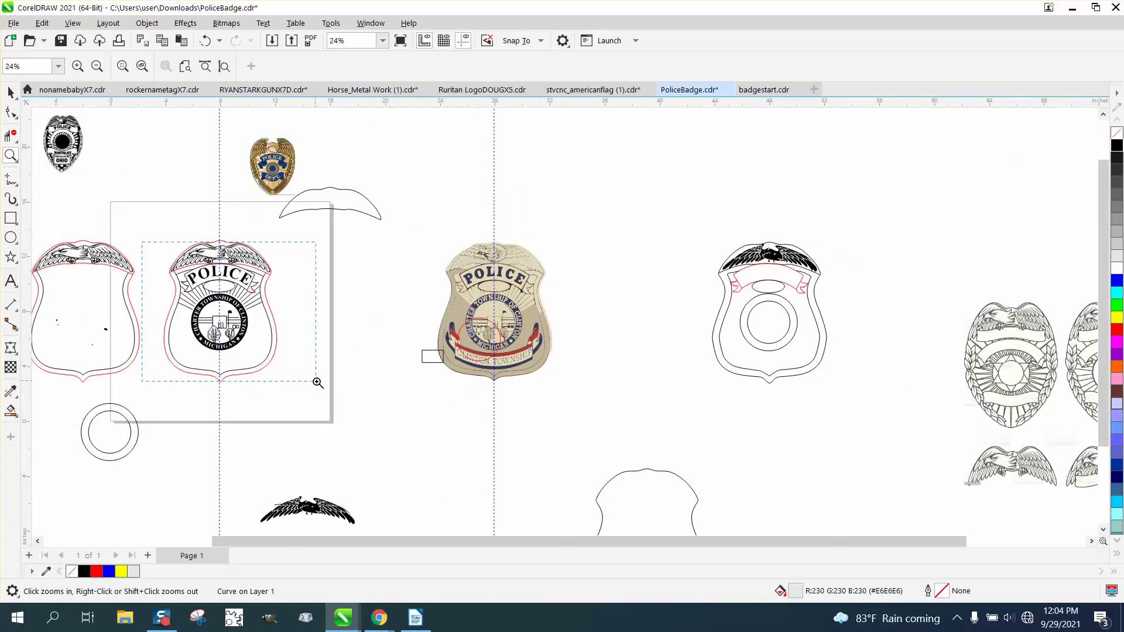
{"action": "key", "text": "shift+F2"}
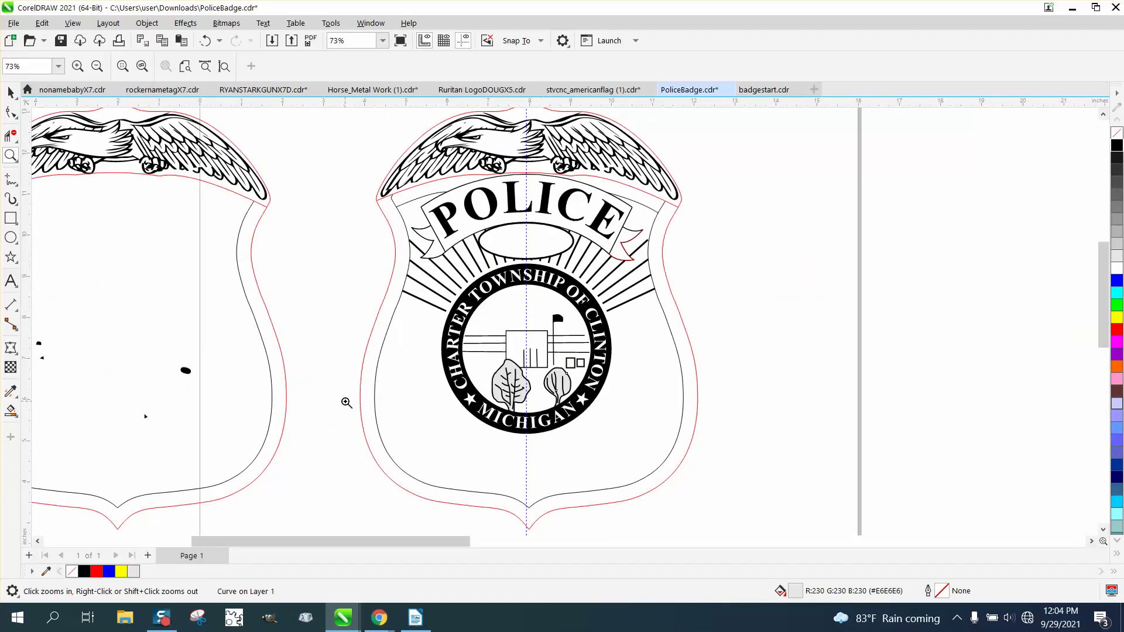